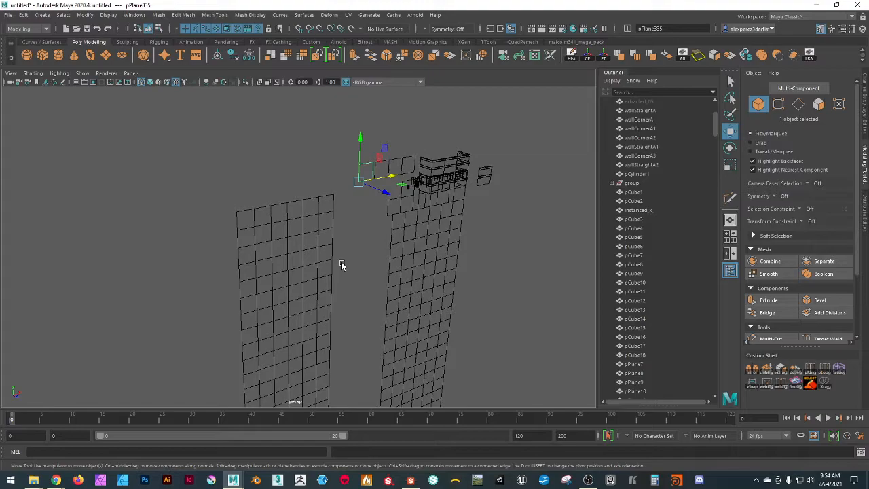
# - Move the single square plane along X to about -2617 so it sits just above the detached wall grid
pyautogui.scroll(2, 402, 139)
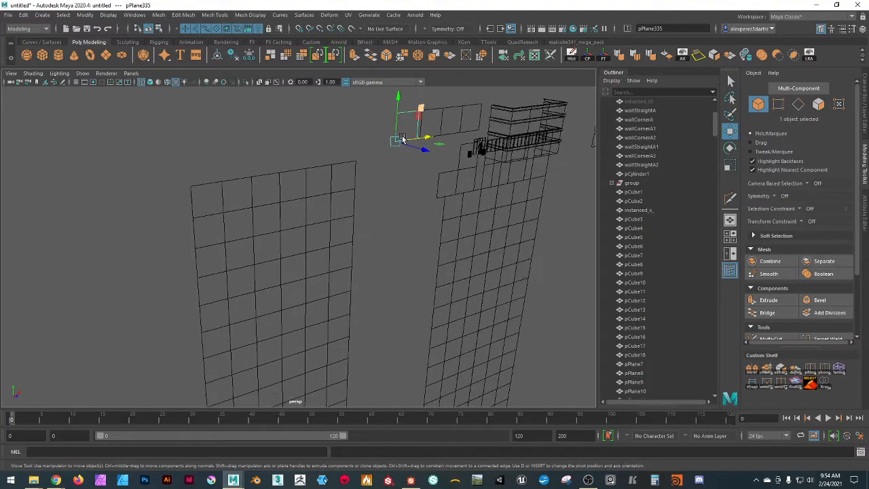
pyautogui.scroll(-2, 402, 139)
pyautogui.moveTo(330, 235)
pyautogui.keyDown('alt'); pyautogui.mouseDown()
pyautogui.moveTo(334, 224)
pyautogui.moveTo(306, 225)
pyautogui.moveTo(301, 249)
pyautogui.moveTo(321, 232)
pyautogui.mouseUp(); pyautogui.keyUp('alt')
pyautogui.scroll(5, 322, 235)
pyautogui.keyDown('alt'); pyautogui.moveTo(387, 242); pyautogui.dragTo(373, 238); pyautogui.keyUp('alt')
pyautogui.scroll(-5, 347, 242)
pyautogui.scroll(-4, 337, 243)
pyautogui.keyDown('alt'); pyautogui.moveTo(305, 278); pyautogui.dragTo(388, 288, button='middle'); pyautogui.keyUp('alt')
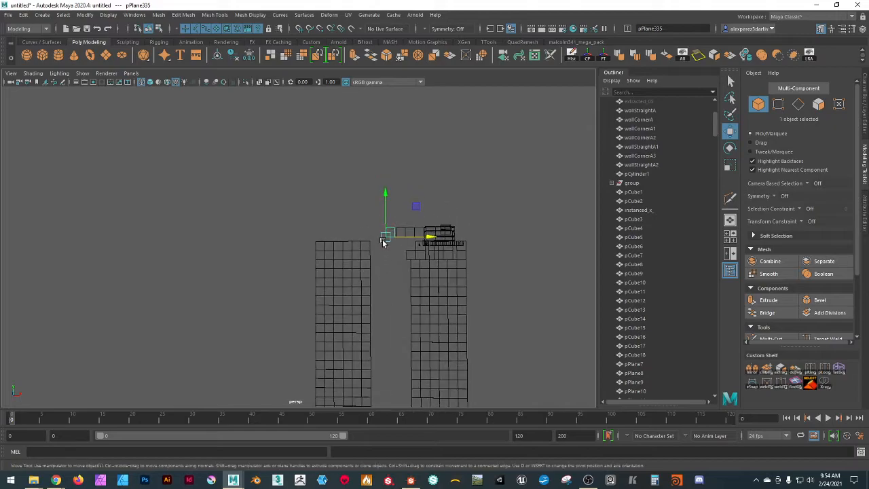
pyautogui.scroll(3, 384, 242)
pyautogui.moveTo(449, 271); pyautogui.dragTo(397, 194, button='middle')
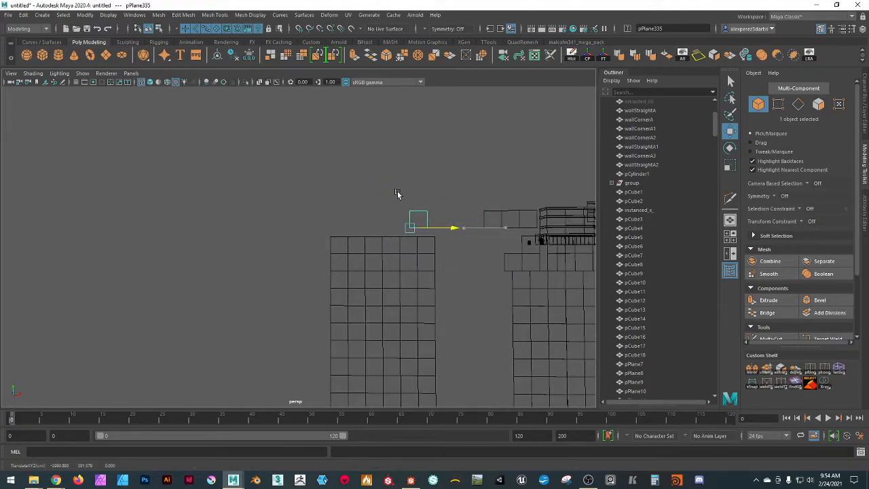
pyautogui.scroll(-2, 436, 224)
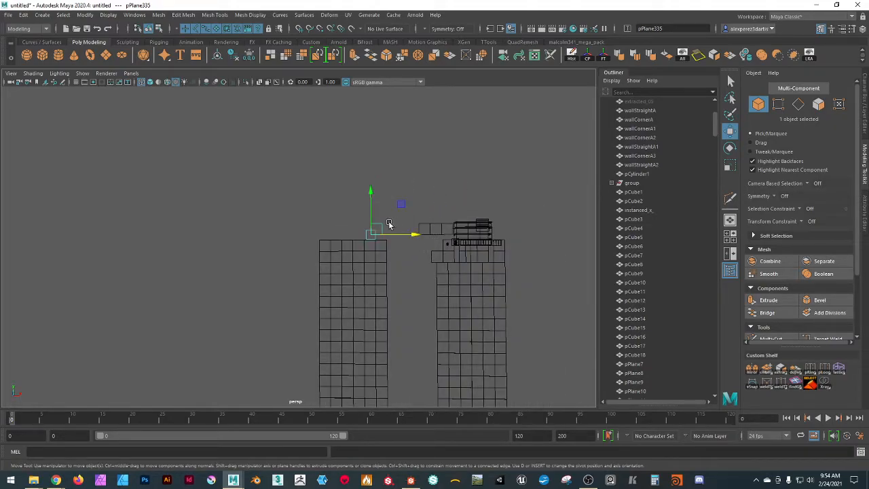
# - Switch the viewport from wireframe to shaded display with the whole building model in view
pyautogui.keyDown('alt'); pyautogui.moveTo(478, 225); pyautogui.dragTo(417, 208); pyautogui.keyUp('alt')
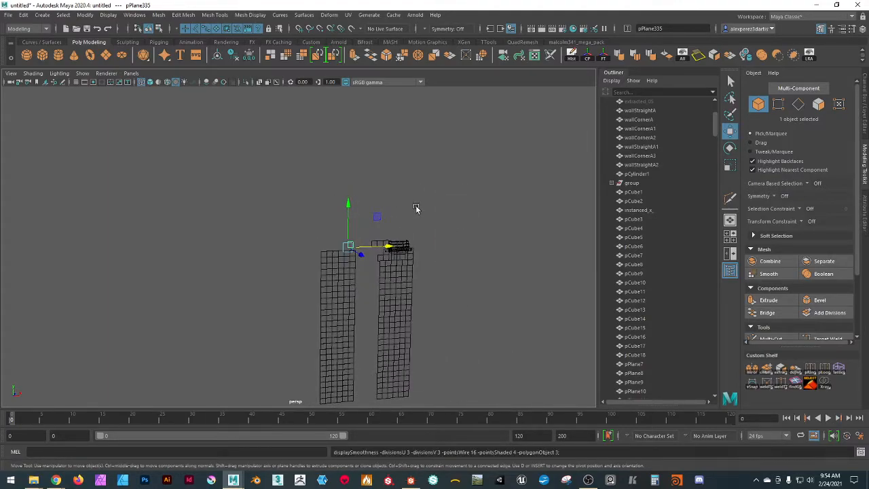
pyautogui.press('5')
pyautogui.scroll(3, 418, 265)
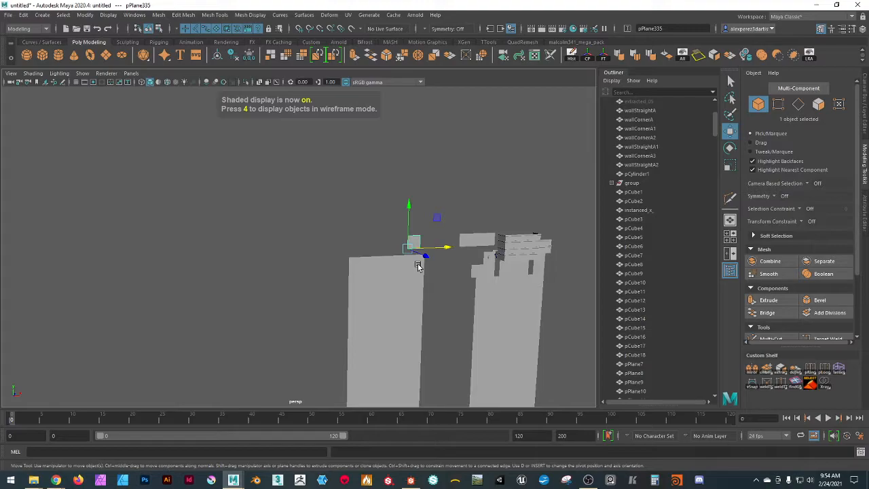
pyautogui.scroll(-2, 448, 298)
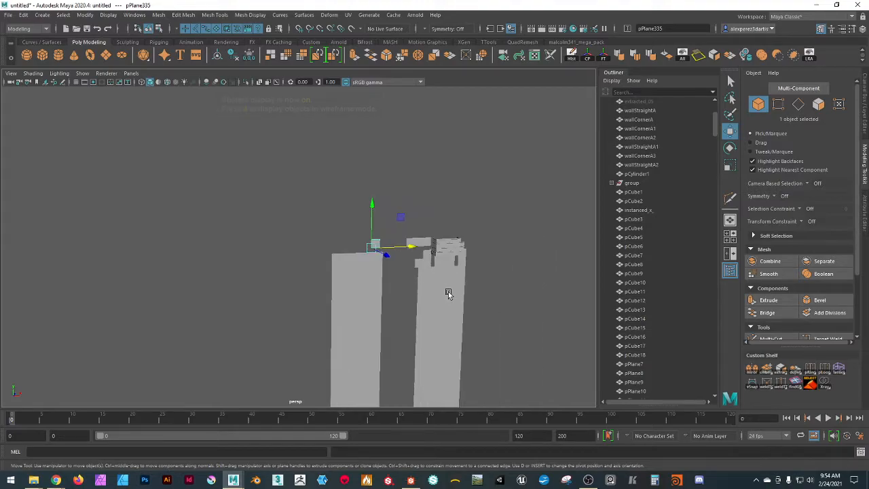
pyautogui.moveTo(485, 254)
pyautogui.keyDown('alt'); pyautogui.mouseDown()
pyautogui.moveTo(498, 291)
pyautogui.moveTo(409, 195)
pyautogui.moveTo(405, 230)
pyautogui.moveTo(408, 140)
pyautogui.mouseUp(); pyautogui.keyUp('alt')
pyautogui.moveTo(400, 102); pyautogui.dragTo(287, 385)
pyautogui.press('h')
pyautogui.click(442, 209)
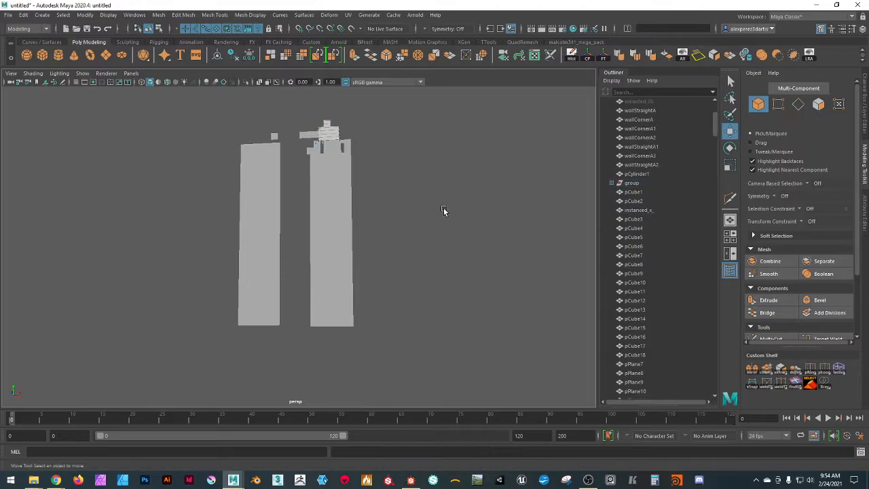
# - Hide the detailed tower and the plain wall grid, leaving only the single square plane
pyautogui.keyDown('alt'); pyautogui.moveTo(472, 211); pyautogui.dragTo(493, 224); pyautogui.keyUp('alt')
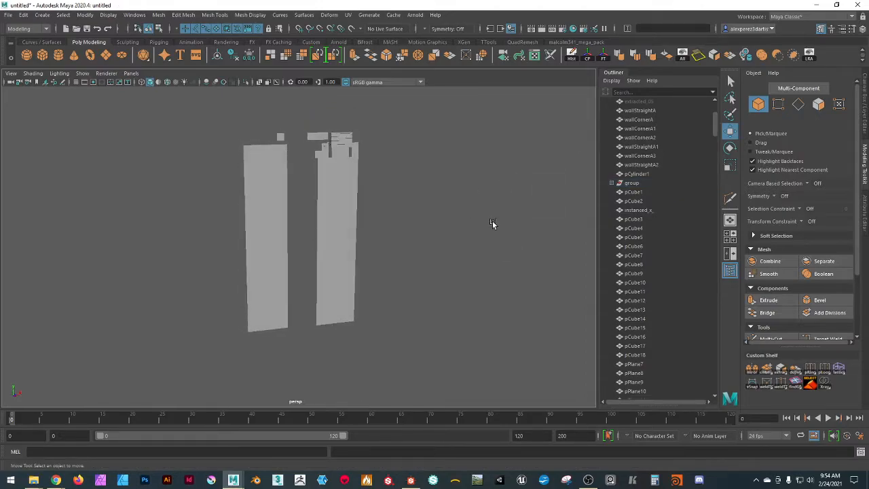
pyautogui.moveTo(427, 100); pyautogui.dragTo(295, 360)
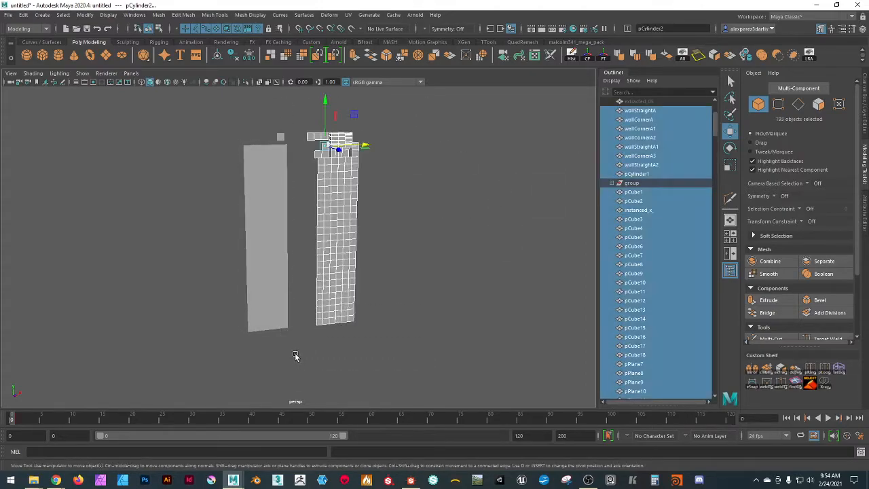
pyautogui.press('h')
pyautogui.moveTo(189, 358); pyautogui.dragTo(309, 143)
pyautogui.press('h')
# - Select the remaining square plane, frame it in the viewport and show its transform attributes
pyautogui.click(280, 138)
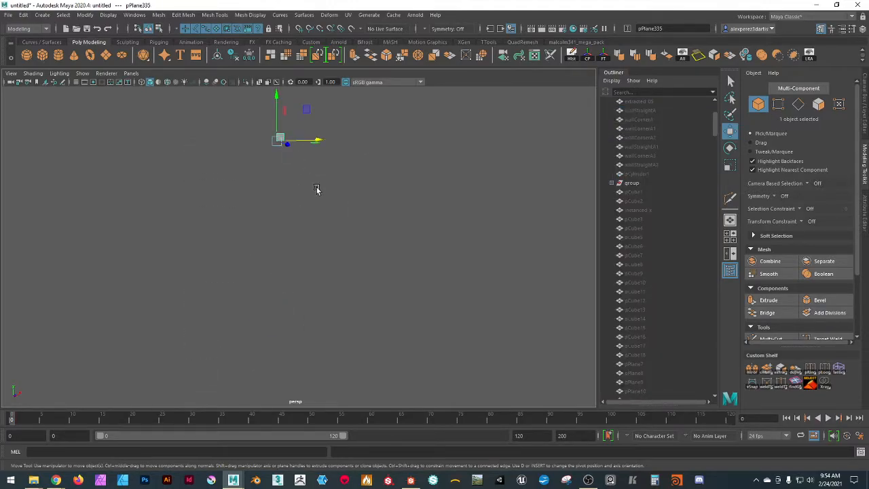
pyautogui.press('f')
pyautogui.keyDown('alt'); pyautogui.moveTo(349, 219); pyautogui.dragTo(363, 247); pyautogui.keyUp('alt')
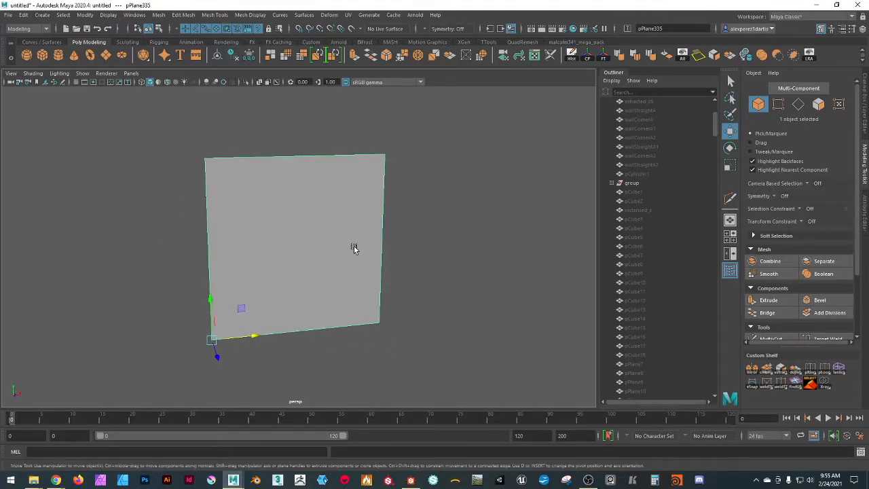
pyautogui.click(866, 99)
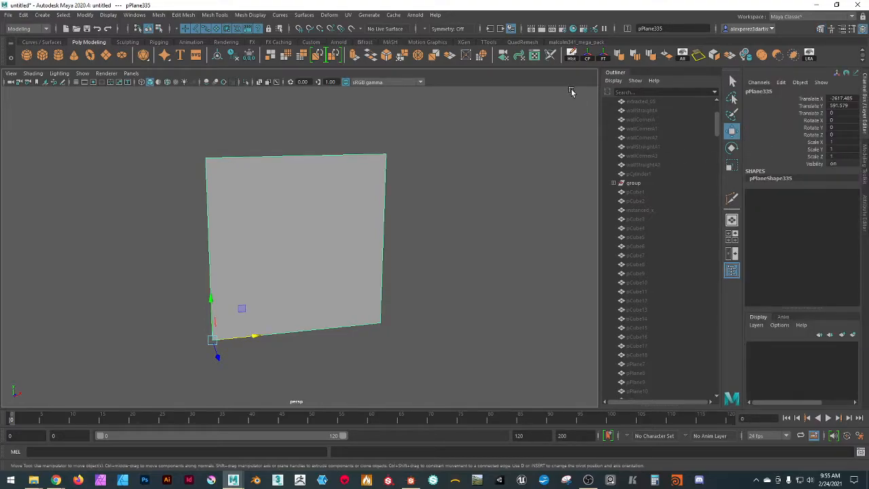
pyautogui.keyDown('alt'); pyautogui.moveTo(472, 176); pyautogui.dragTo(444, 214); pyautogui.keyUp('alt')
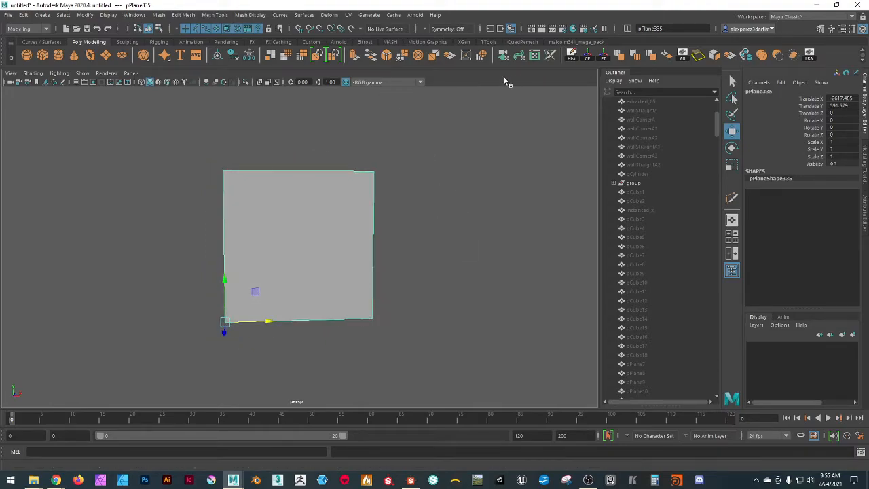
# - Bring up the UV Editor for the plane, reposition its window and select the plane's UV shell
pyautogui.click(534, 56)
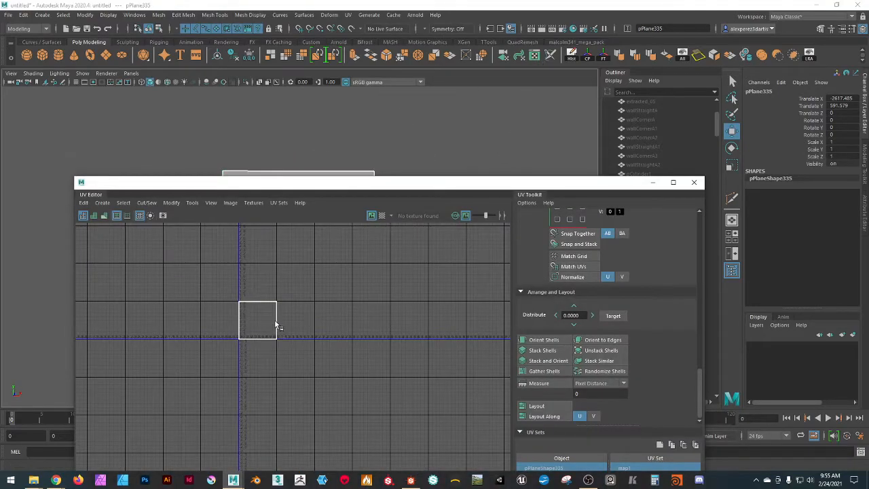
pyautogui.scroll(4, 260, 326)
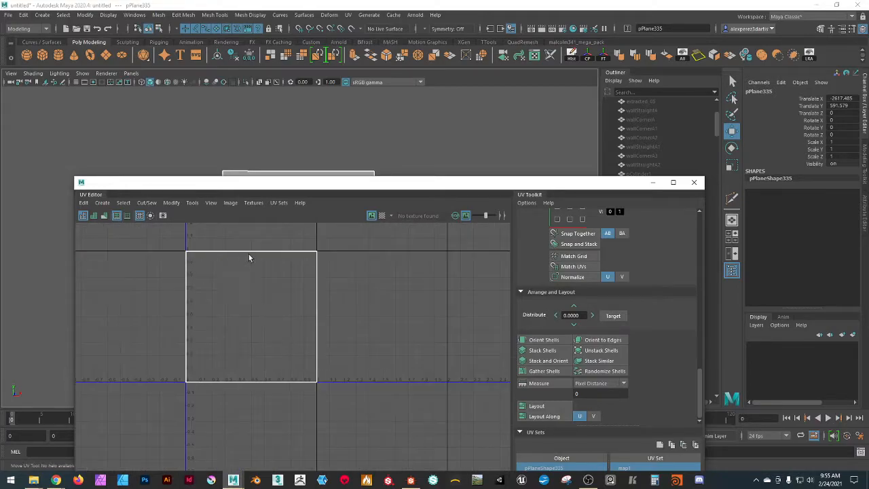
pyautogui.moveTo(501, 178); pyautogui.dragTo(501, 96)
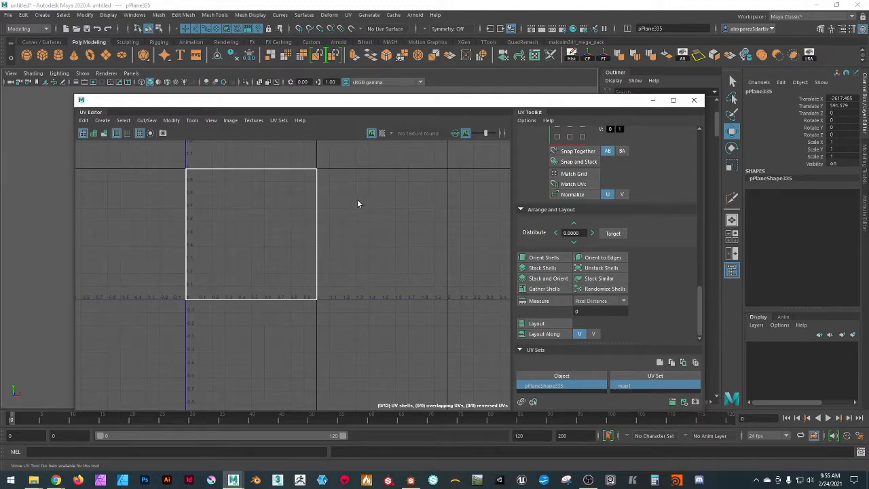
pyautogui.moveTo(375, 203); pyautogui.dragTo(350, 193, button='right')
pyautogui.moveTo(207, 164); pyautogui.dragTo(391, 348)
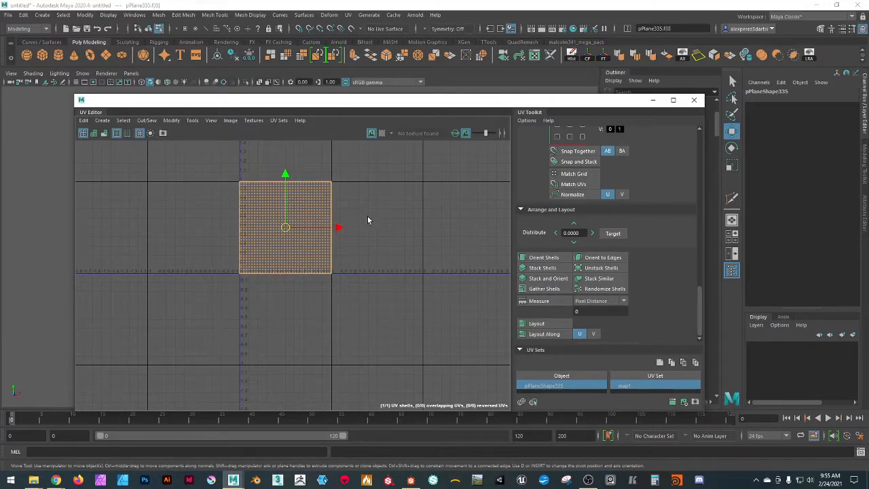
# - Try scaling the UV shell uniformly far beyond the 0–1 tile
pyautogui.press('e')
pyautogui.press('r')
pyautogui.moveTo(285, 227); pyautogui.dragTo(473, 232)
pyautogui.scroll(-10, 290, 256)
pyautogui.moveTo(290, 244); pyautogui.dragTo(417, 249)
pyautogui.scroll(-6, 228, 257)
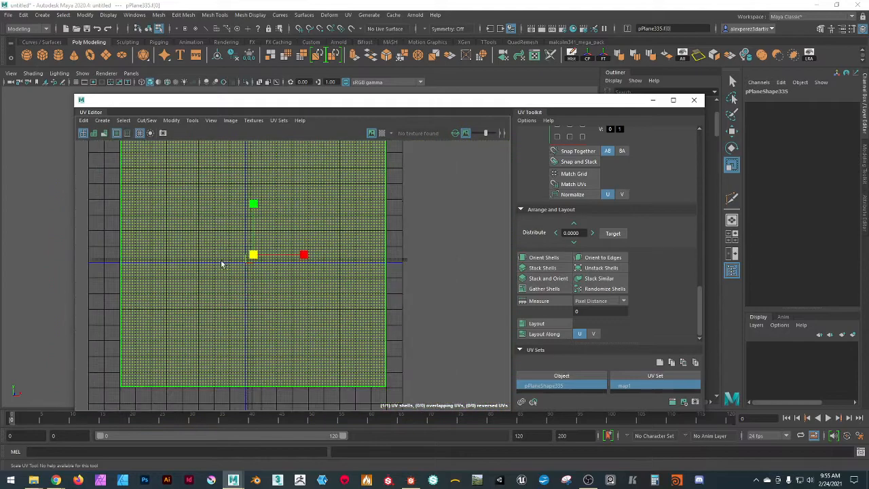
pyautogui.moveTo(239, 257)
pyautogui.mouseDown()
pyautogui.moveTo(274, 258)
pyautogui.moveTo(208, 249)
pyautogui.moveTo(247, 256)
pyautogui.mouseUp()
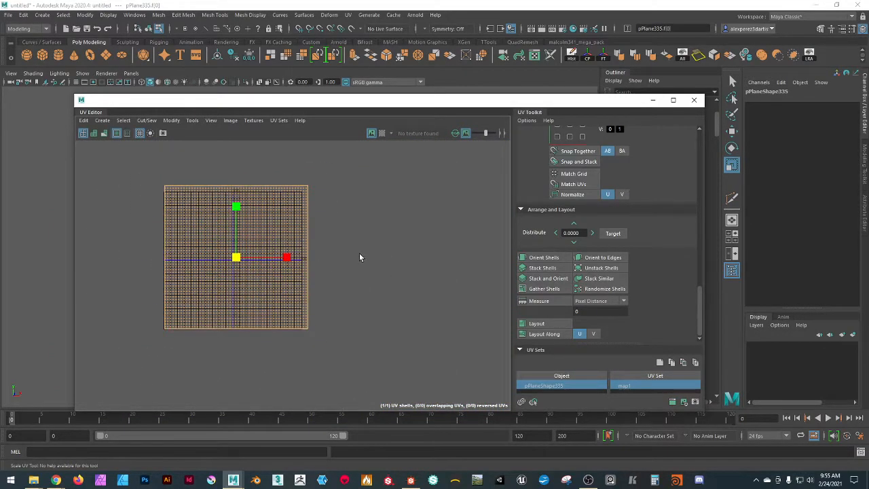
# - Undo all the scaling of the UV shell
pyautogui.hotkey('ctrl', 'z')
pyautogui.hotkey('ctrl', 'z')
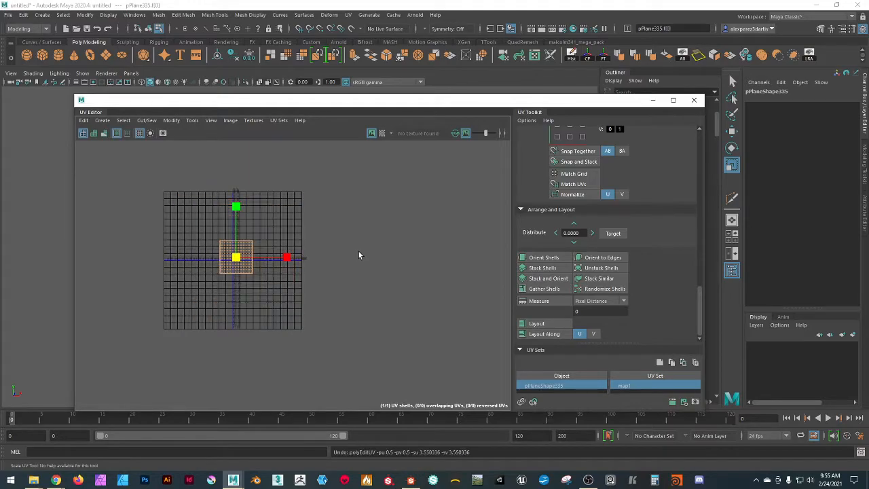
pyautogui.scroll(5, 237, 256)
pyautogui.scroll(4, 231, 283)
pyautogui.hotkey('ctrl', 'z')
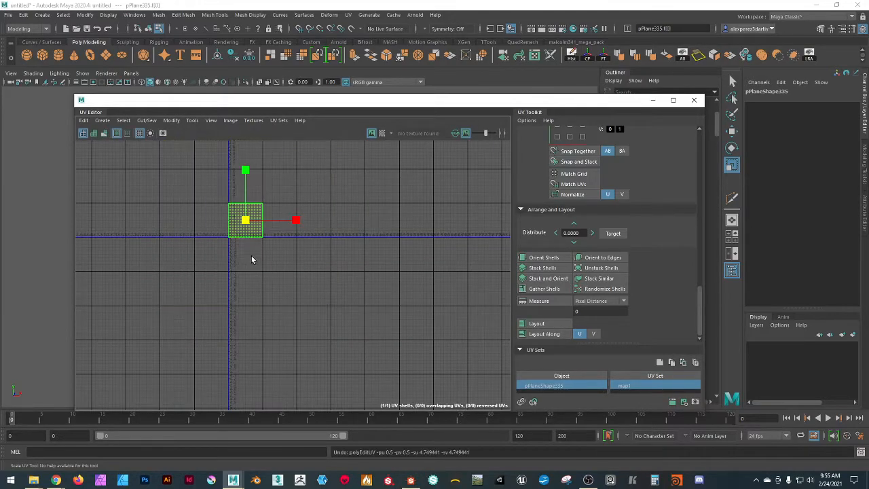
pyautogui.scroll(6, 235, 211)
pyautogui.scroll(4, 238, 224)
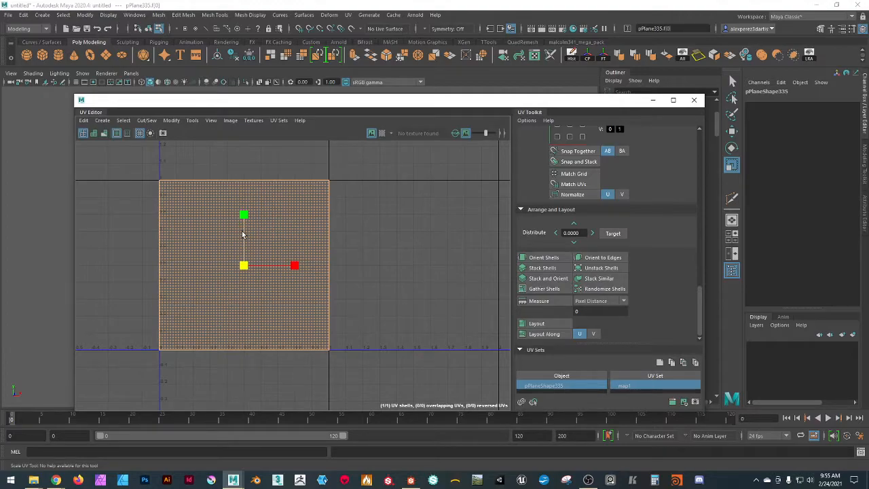
# - Duplicate the map1 UV set and enlarge the list of UV sets
pyautogui.press('w')
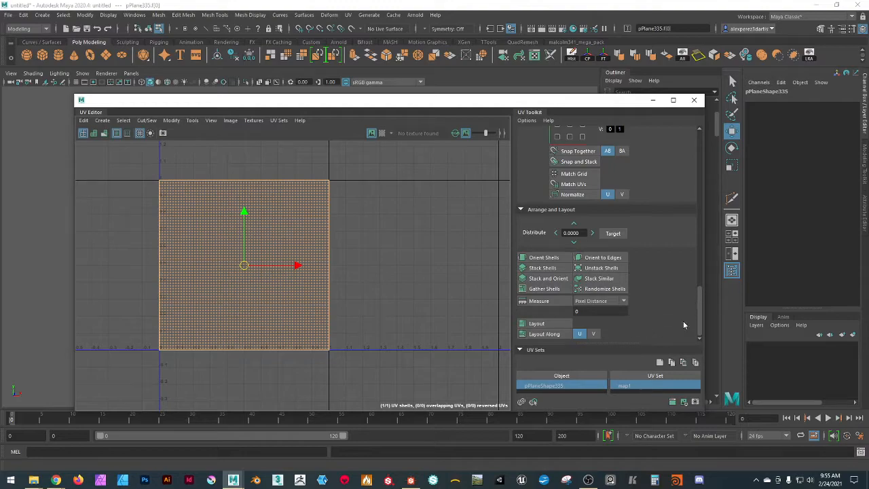
pyautogui.click(412, 279)
pyautogui.click(290, 252)
pyautogui.rightClick(626, 388)
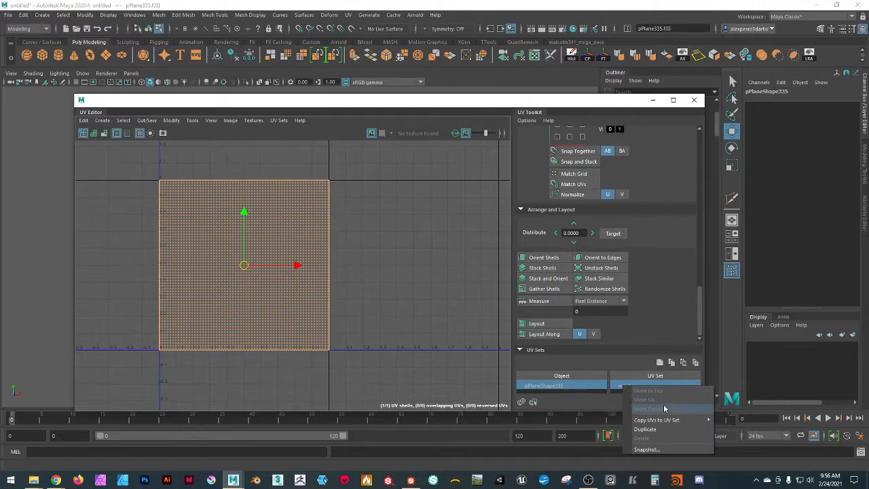
pyautogui.click(651, 431)
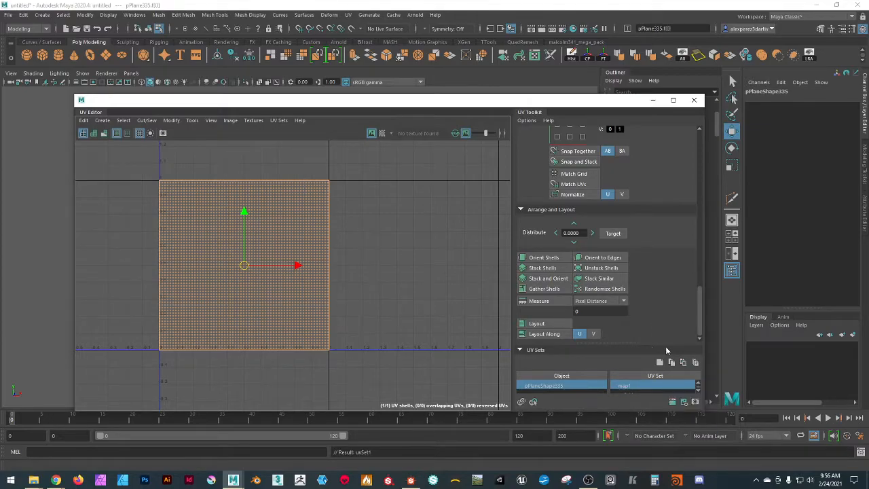
pyautogui.moveTo(627, 343); pyautogui.dragTo(626, 271)
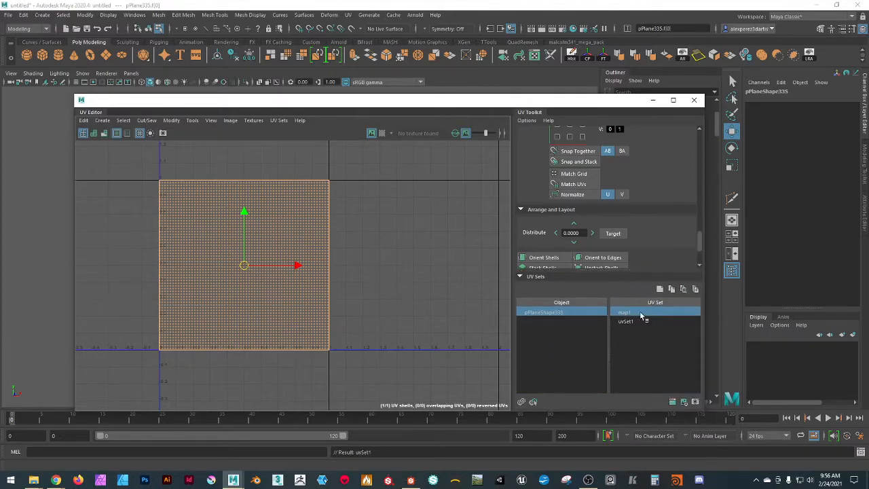
# - Compare the UV layouts of uvSet1 and map1 by switching between them, ending on map1
pyautogui.click(624, 322)
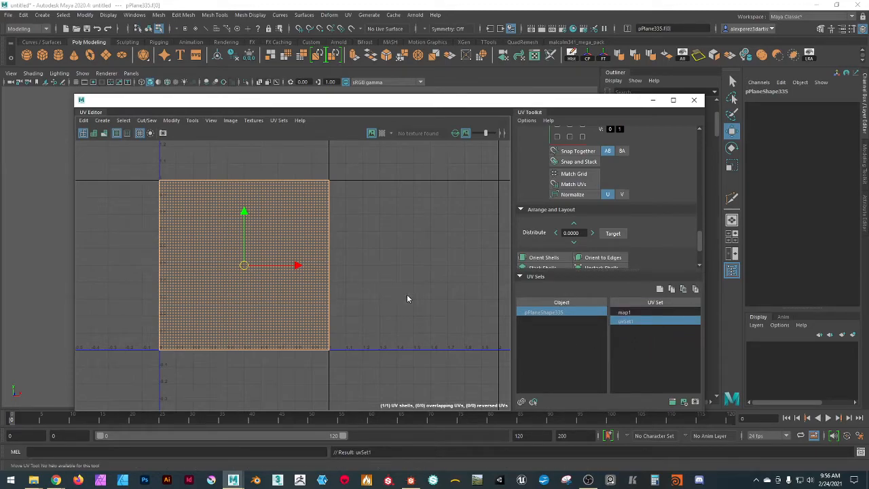
pyautogui.click(408, 299)
pyautogui.click(619, 313)
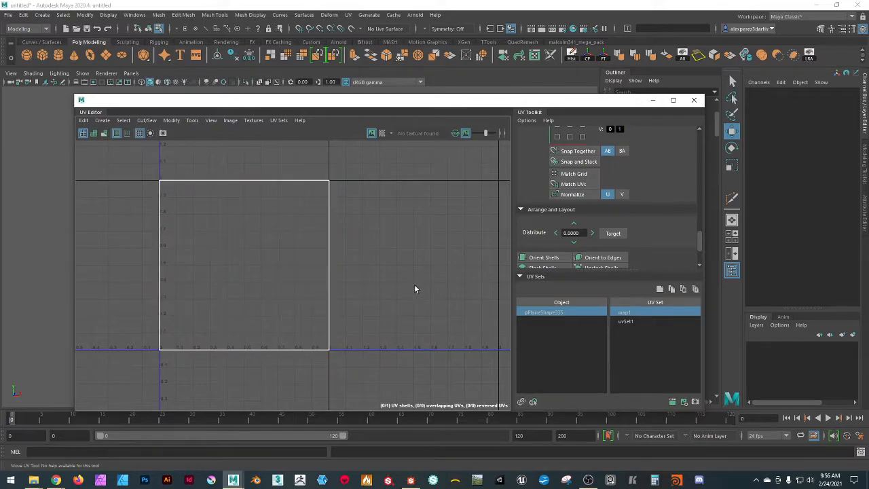
pyautogui.click(625, 322)
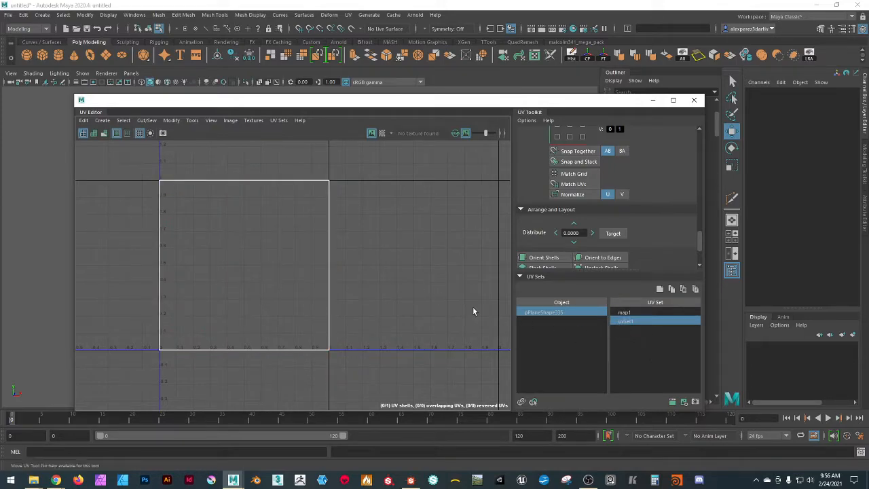
pyautogui.click(625, 313)
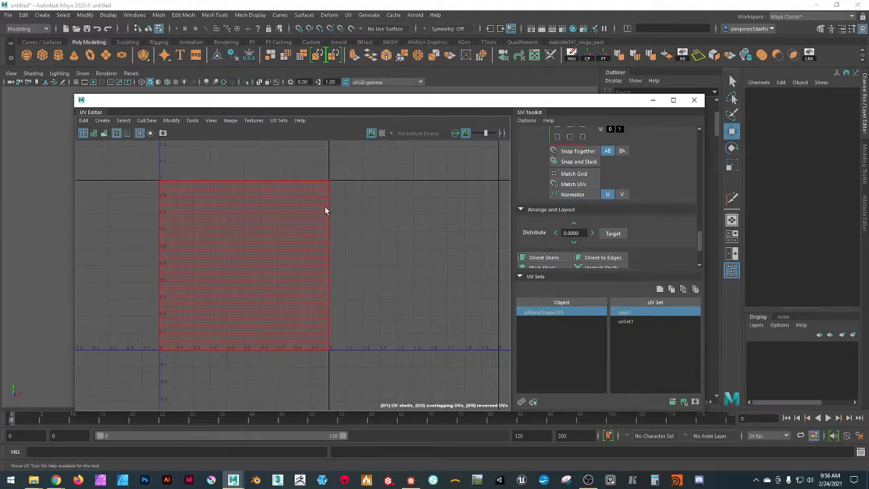
# - Scale map1's UV shell into a wide strip about 0.2 tile high and move it to the upper edge of the 0–1 tile
pyautogui.scroll(-1, 354, 254)
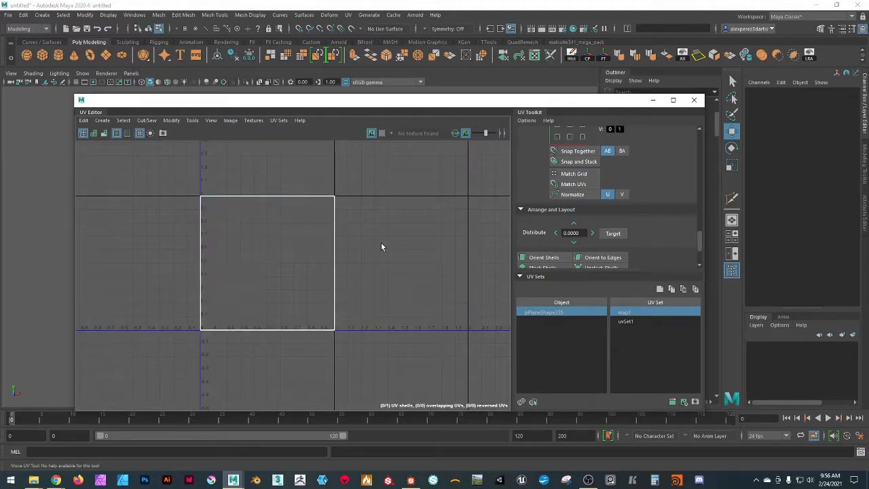
pyautogui.click(291, 237)
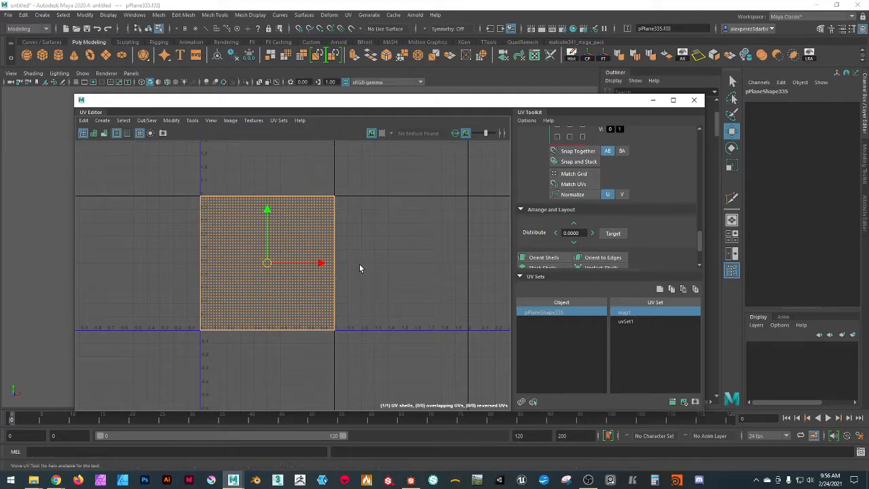
pyautogui.press('r')
pyautogui.moveTo(268, 210); pyautogui.dragTo(444, 285)
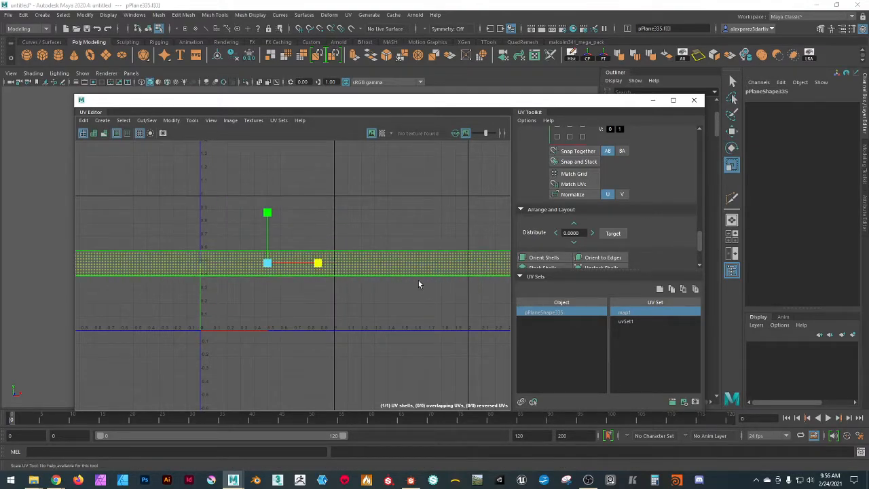
pyautogui.press('w')
pyautogui.moveTo(268, 212); pyautogui.dragTo(270, 157)
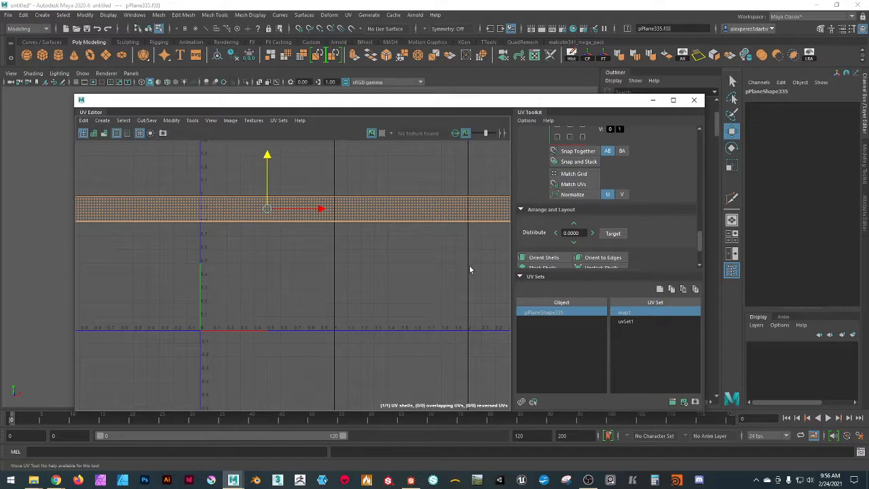
# - Compare the layouts of uvSet1 and map1 again, end on uvSet1, and close the UV Editor
pyautogui.click(624, 322)
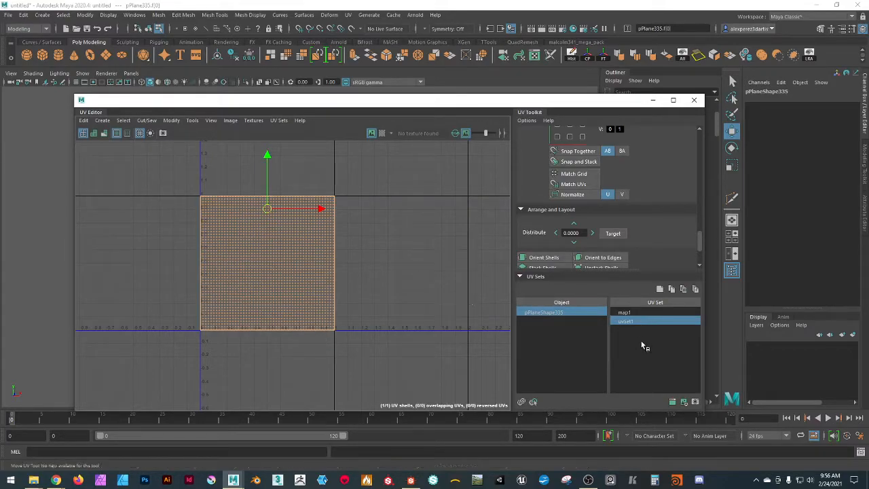
pyautogui.click(623, 313)
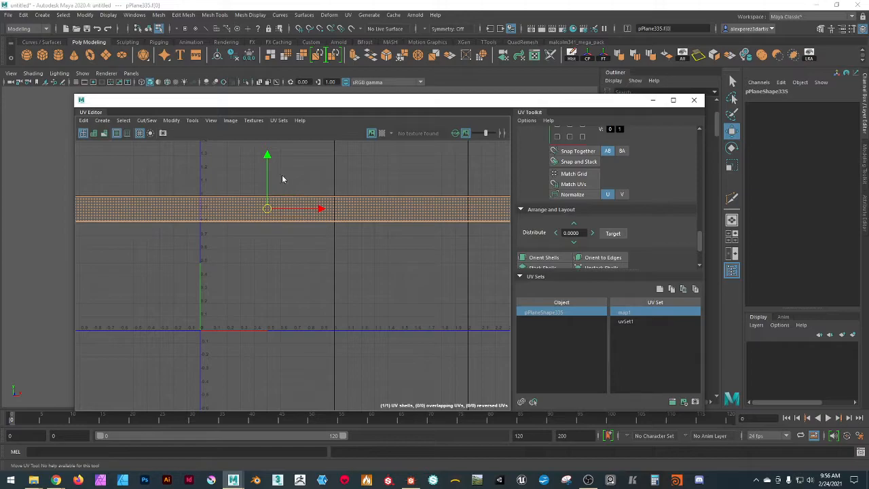
pyautogui.moveTo(269, 154); pyautogui.dragTo(272, 155)
pyautogui.click(626, 322)
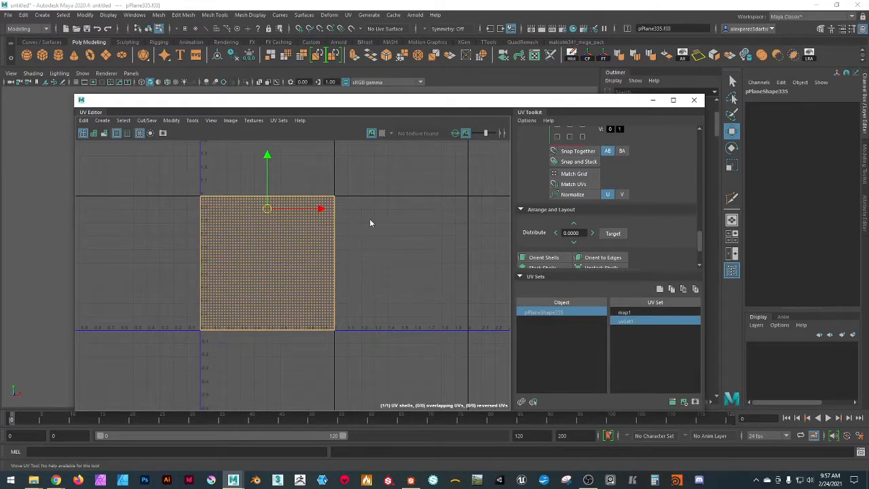
pyautogui.click(695, 100)
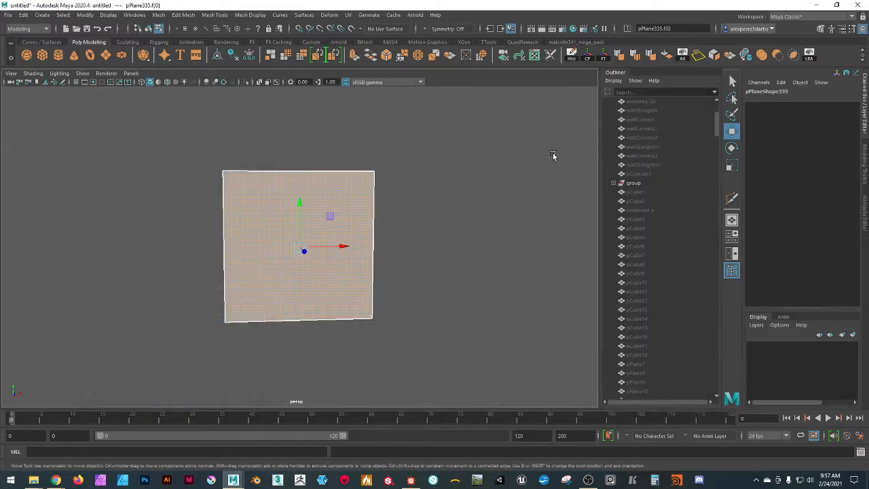
# - Return to object selection mode and place a duplicate of the square plane beside the original along X
pyautogui.click(865, 154)
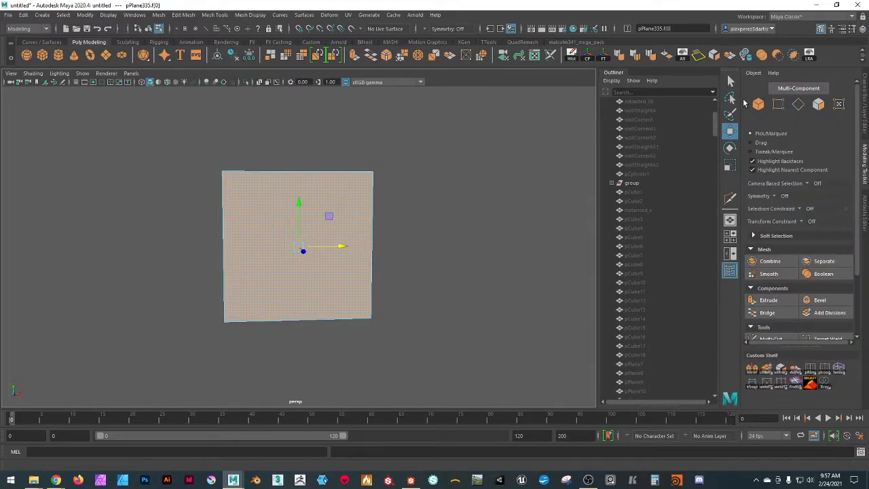
pyautogui.click(759, 103)
pyautogui.keyDown('alt'); pyautogui.moveTo(481, 207); pyautogui.dragTo(373, 267); pyautogui.keyUp('alt')
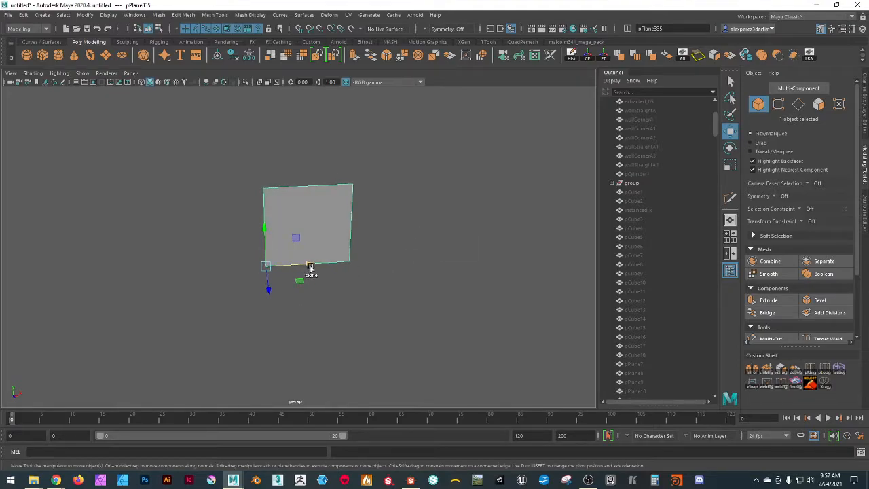
pyautogui.moveTo(309, 266)
pyautogui.keyDown('shift'); pyautogui.mouseDown()
pyautogui.moveTo(485, 263)
pyautogui.moveTo(430, 266)
pyautogui.mouseUp(); pyautogui.keyUp('shift')
pyautogui.keyDown('alt'); pyautogui.moveTo(491, 295); pyautogui.dragTo(333, 301, button='middle'); pyautogui.keyUp('alt')
# - Stretch the duplicated plane along X to about five times its width and freeze its transformations
pyautogui.press('e')
pyautogui.press('r')
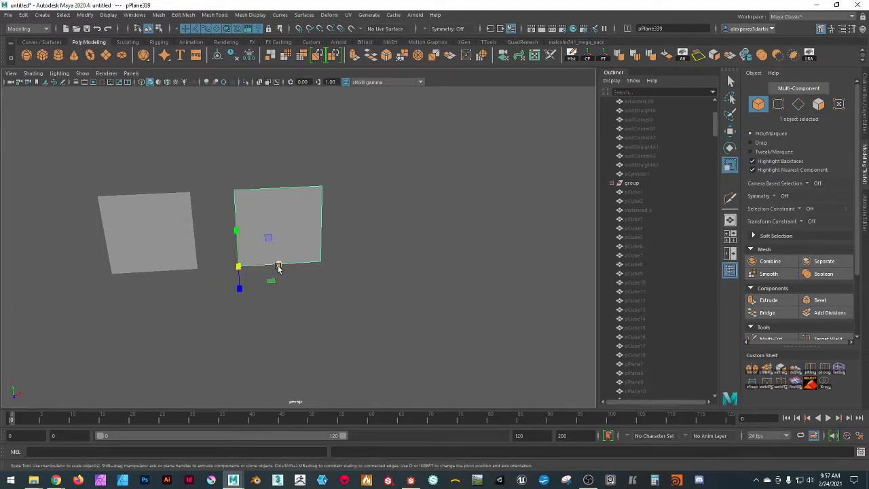
pyautogui.moveTo(277, 266); pyautogui.dragTo(435, 249)
pyautogui.scroll(-2, 375, 268)
pyautogui.press('w')
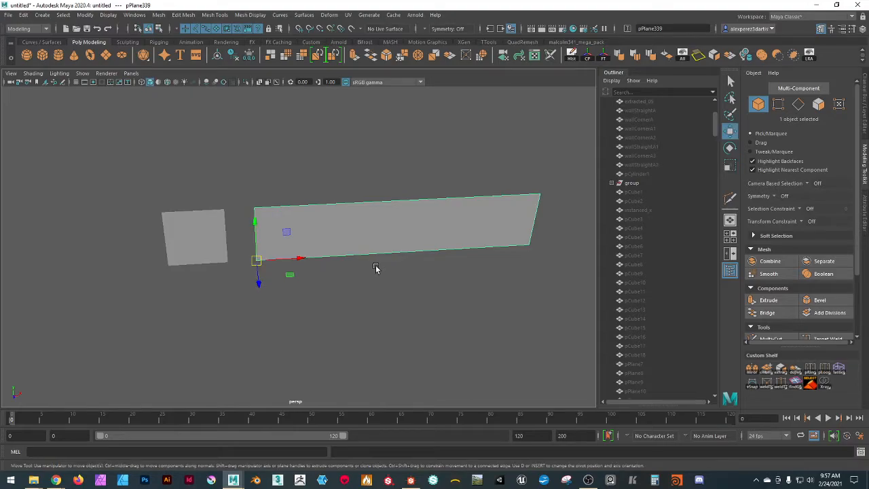
pyautogui.click(387, 252)
pyautogui.keyDown('alt'); pyautogui.moveTo(396, 287); pyautogui.dragTo(426, 258); pyautogui.keyUp('alt')
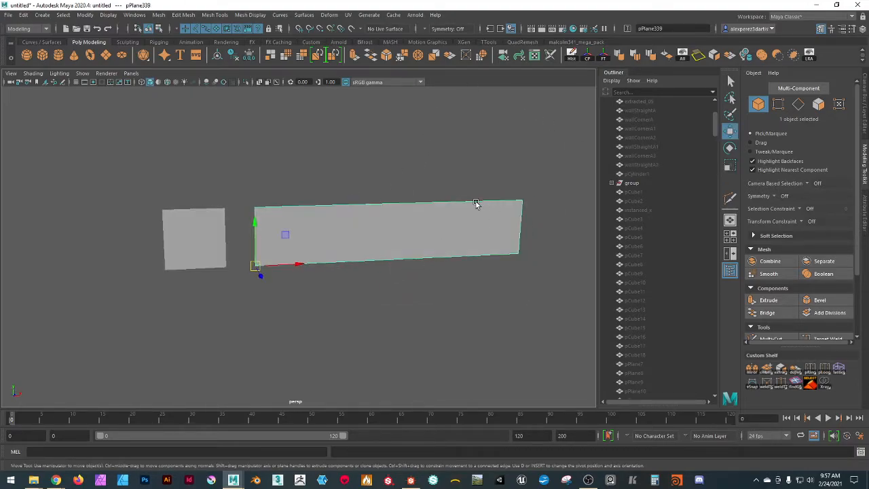
pyautogui.click(603, 57)
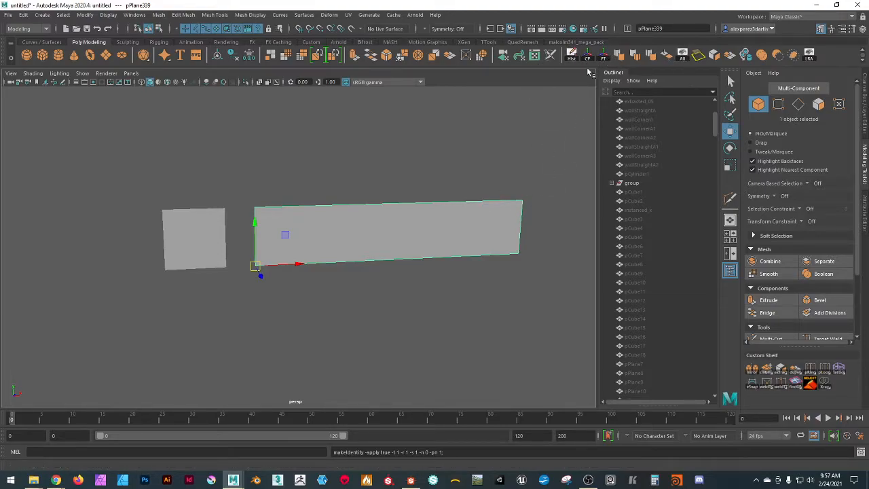
# - Open the UV Editor for the long plane and select its UV shell in the map1 set
pyautogui.click(535, 56)
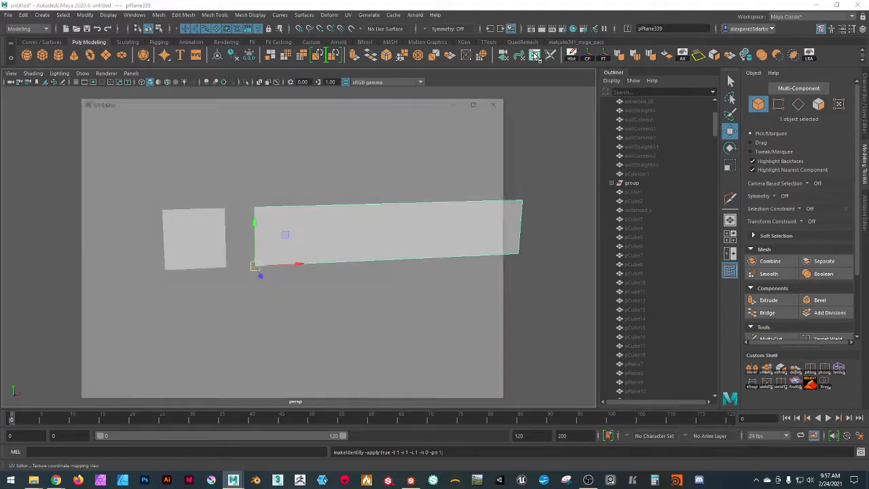
pyautogui.moveTo(431, 198); pyautogui.dragTo(348, 190, button='right')
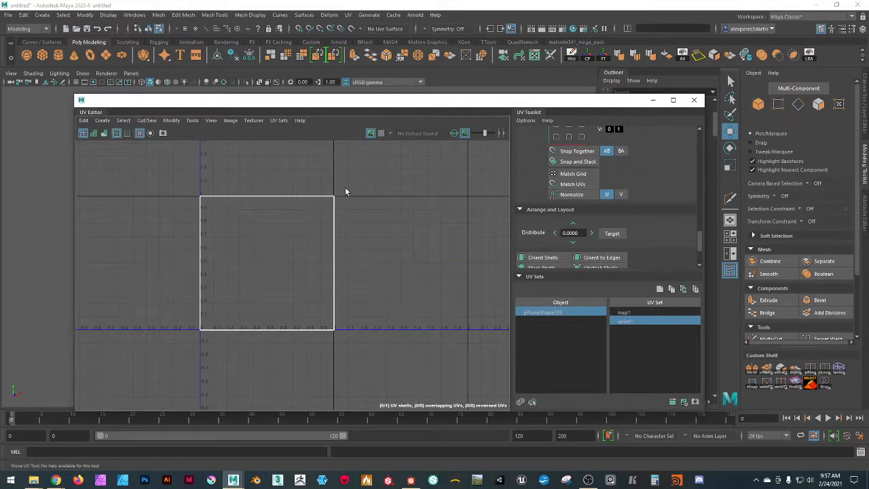
pyautogui.click(626, 313)
pyautogui.scroll(-3, 320, 233)
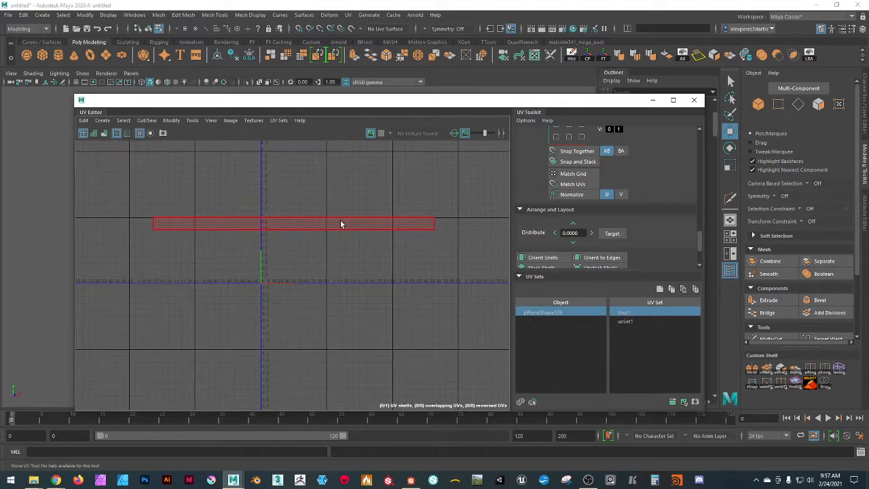
pyautogui.click(351, 222)
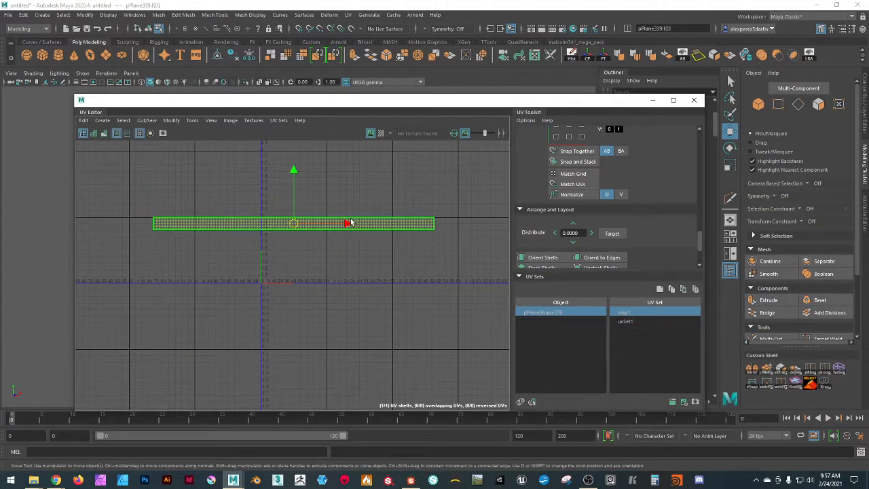
# - Unfold the long plane's map1 shell and straighten its UVs in U and V with a 30.00 angle tolerance
pyautogui.scroll(5, 656, 186)
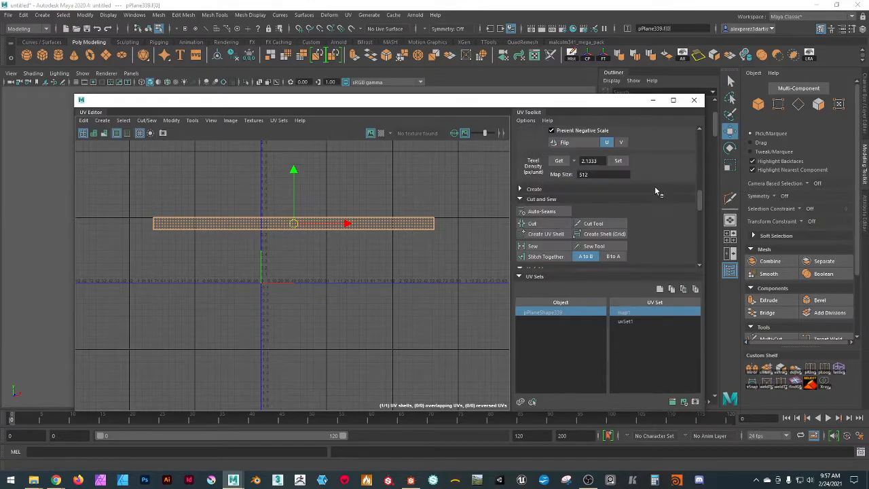
pyautogui.scroll(-3, 656, 190)
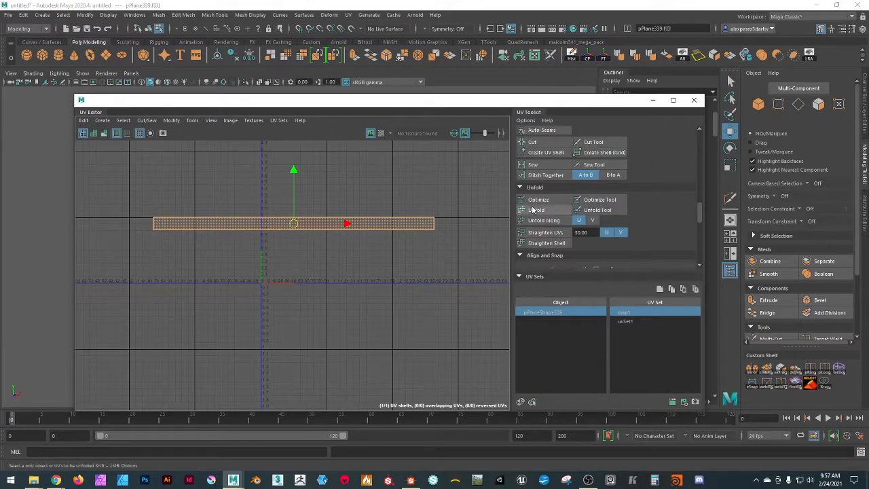
pyautogui.click(538, 211)
pyautogui.scroll(-2, 547, 214)
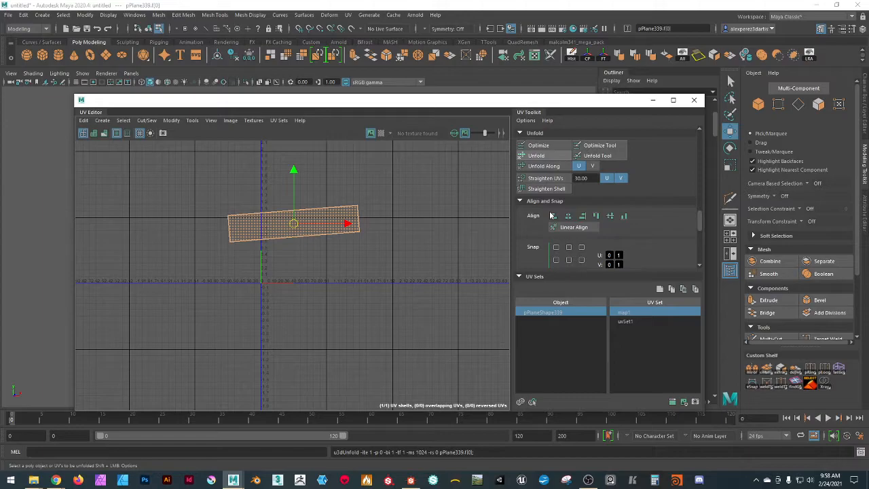
pyautogui.click(538, 178)
pyautogui.click(553, 156)
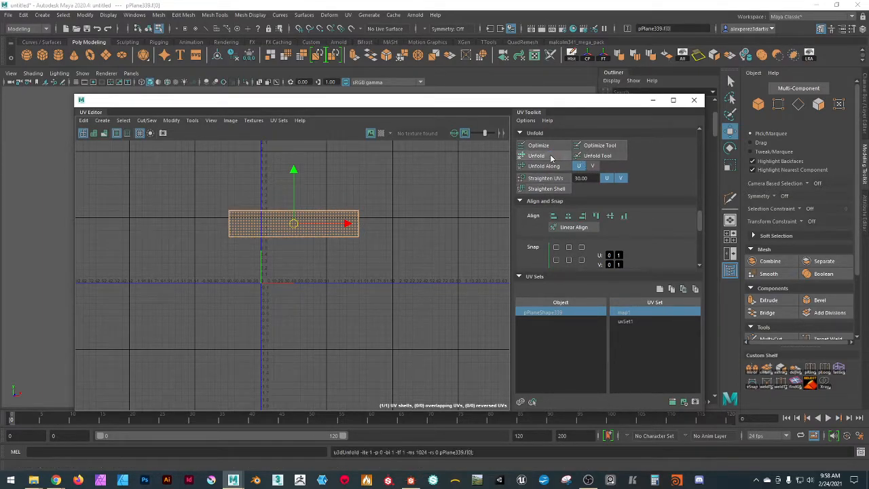
# - Lay out the map1 shell of the long plane within the 0–1 tile and deselect it
pyautogui.scroll(-5, 533, 247)
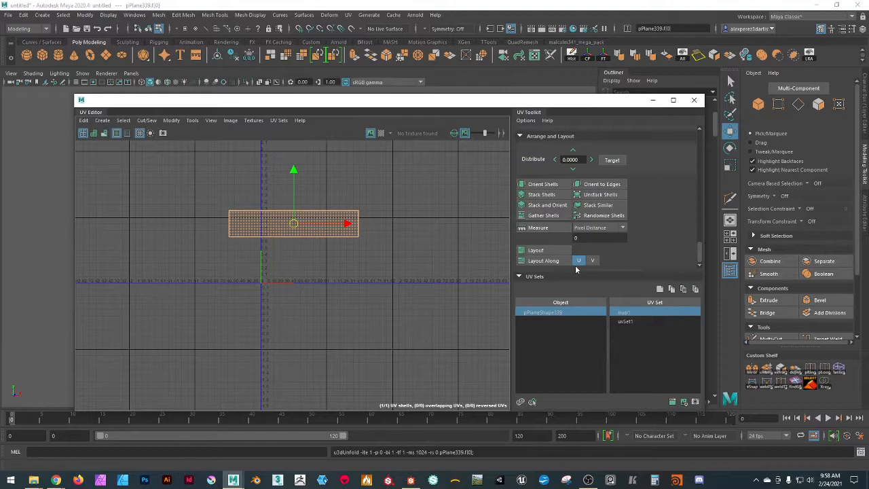
pyautogui.click(545, 251)
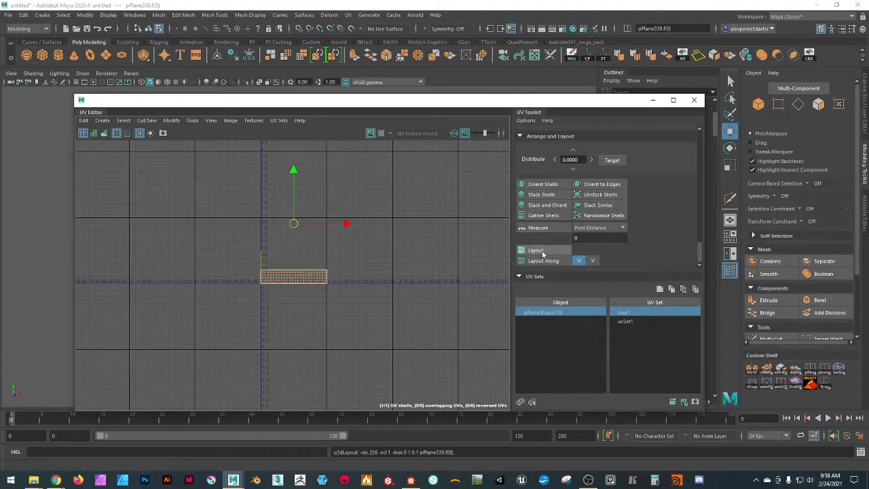
pyautogui.click(352, 279)
pyautogui.scroll(3, 269, 285)
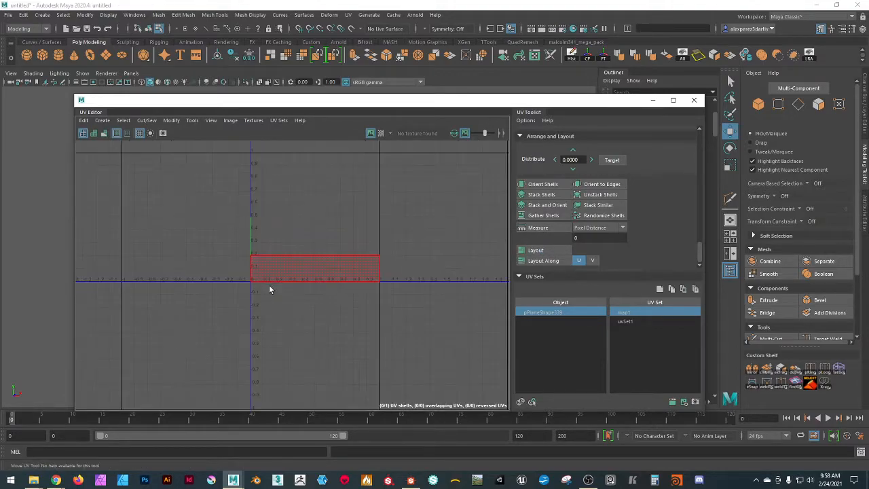
pyautogui.moveTo(412, 232); pyautogui.dragTo(370, 220, button='right')
# - Narrow the UV Editor window and position it so that the planes can be seen beside it
pyautogui.moveTo(231, 107); pyautogui.dragTo(504, 146)
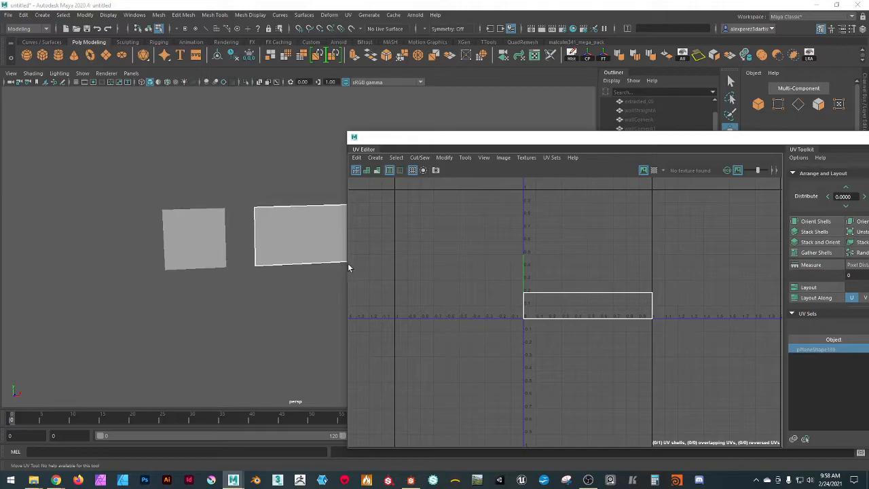
pyautogui.moveTo(348, 267); pyautogui.dragTo(574, 261)
pyautogui.moveTo(626, 140); pyautogui.dragTo(354, 97)
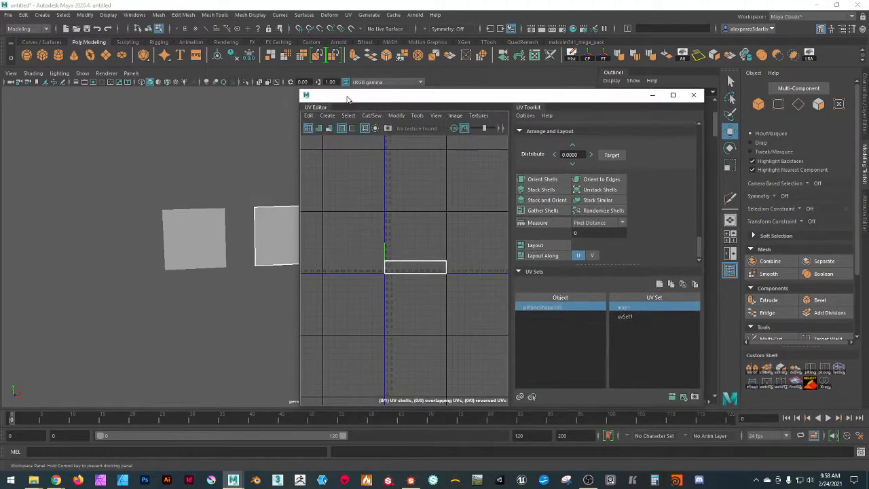
# - Switch the long plane to uvSet1, select its whole UV shell and apply Layout to it
pyautogui.click(623, 316)
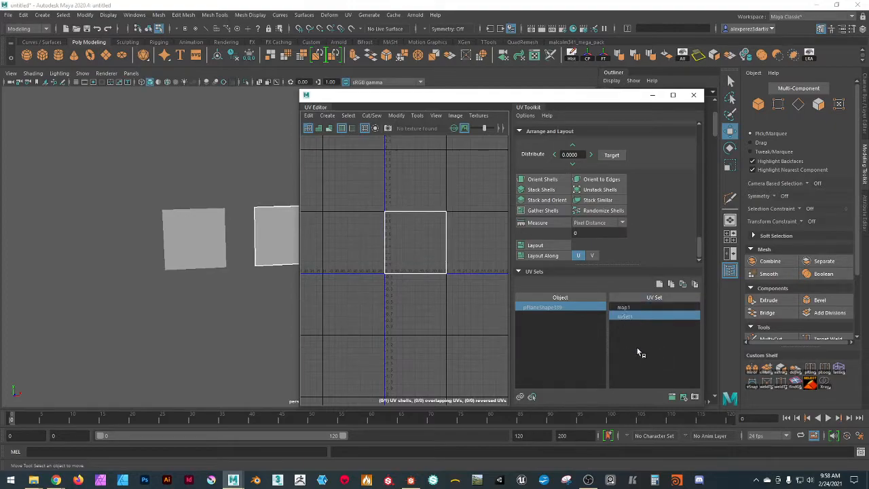
pyautogui.moveTo(447, 177); pyautogui.dragTo(411, 164, button='right')
pyautogui.moveTo(337, 181); pyautogui.dragTo(489, 329)
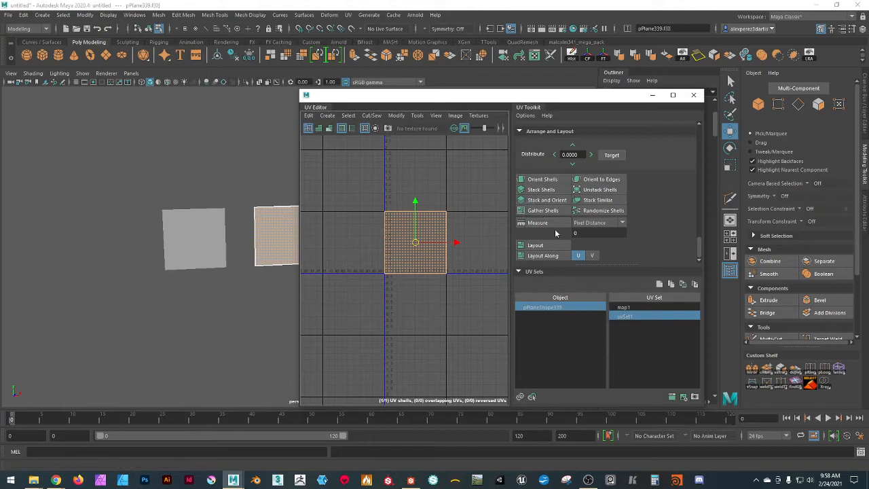
pyautogui.click(540, 245)
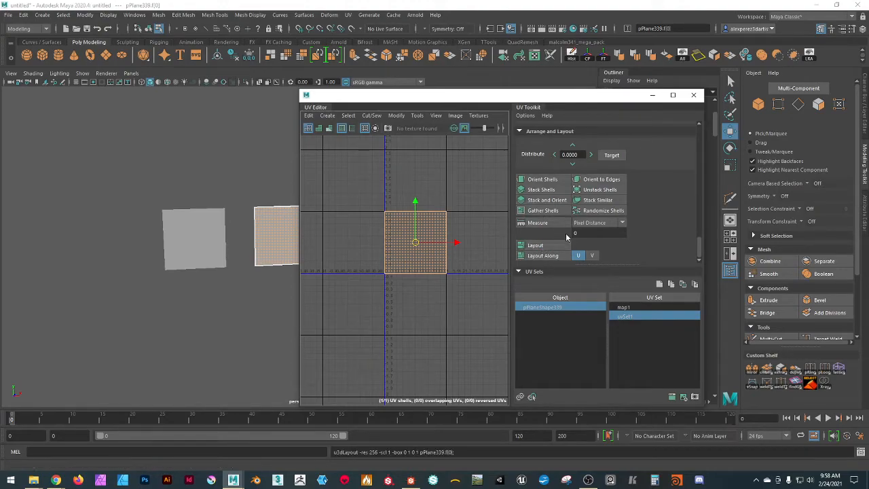
# - Unfold the long plane's uvSet1 shell and orient it to the UV axes
pyautogui.scroll(5, 550, 204)
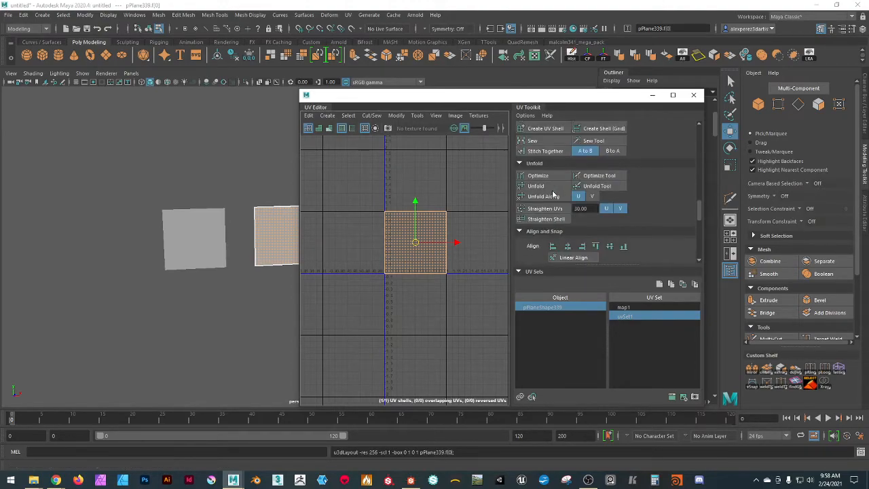
pyautogui.click(540, 186)
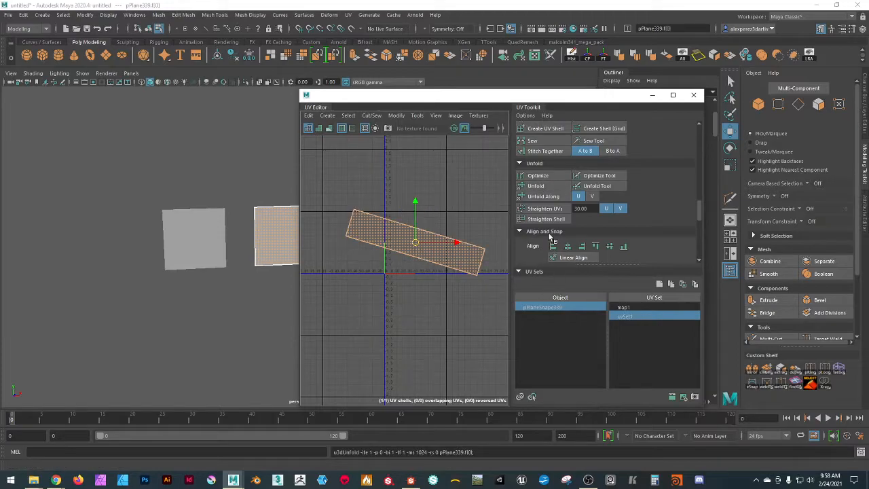
pyautogui.scroll(-5, 547, 194)
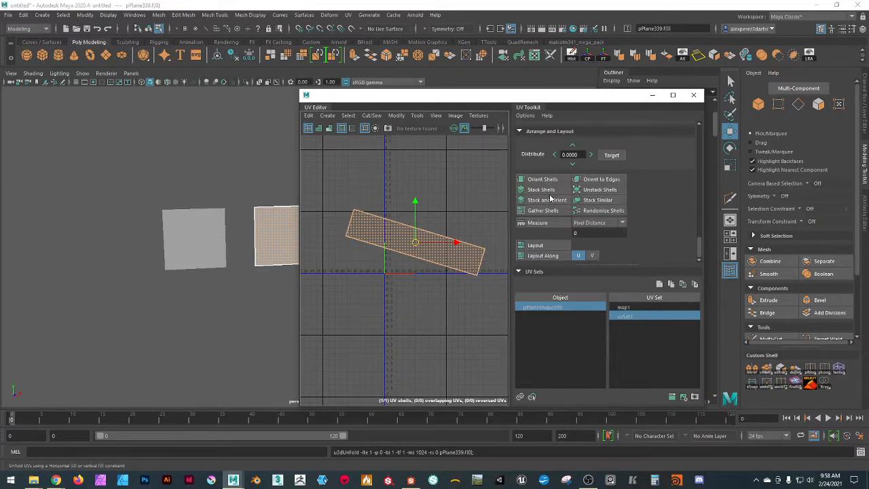
pyautogui.click(548, 180)
# - Lay out the uvSet1 shell in the 0–1 tile and straighten its UVs with a 30.00 angle tolerance
pyautogui.click(545, 243)
pyautogui.scroll(3, 550, 169)
pyautogui.scroll(3, 550, 184)
pyautogui.click(545, 235)
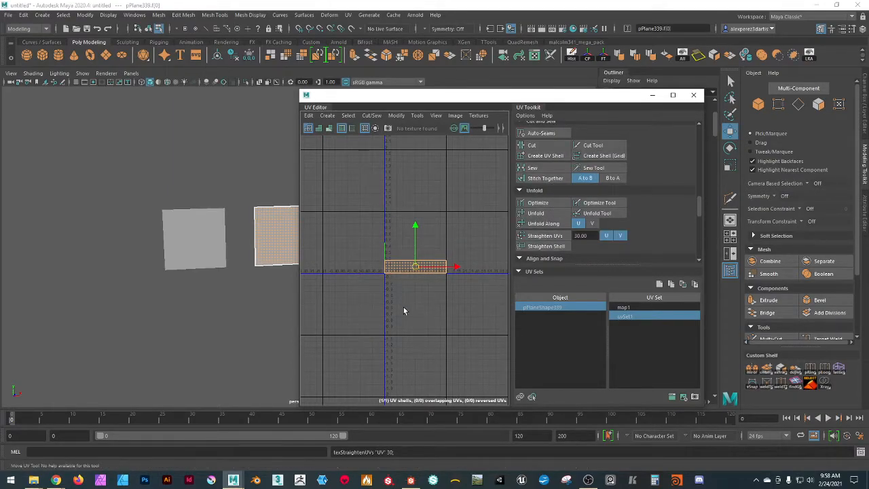
# - Select the square and long planes together to compare their uvSet1 layouts in the UV Editor
pyautogui.click(216, 317)
pyautogui.click(209, 254)
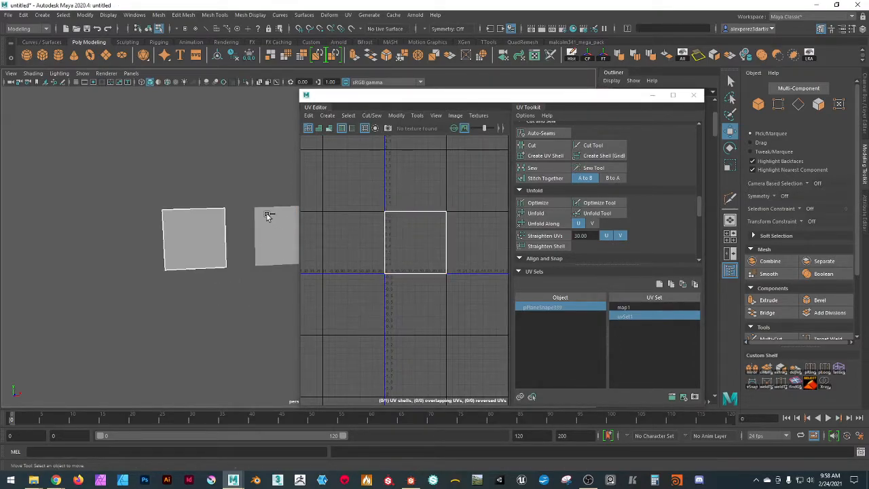
pyautogui.scroll(4, 424, 286)
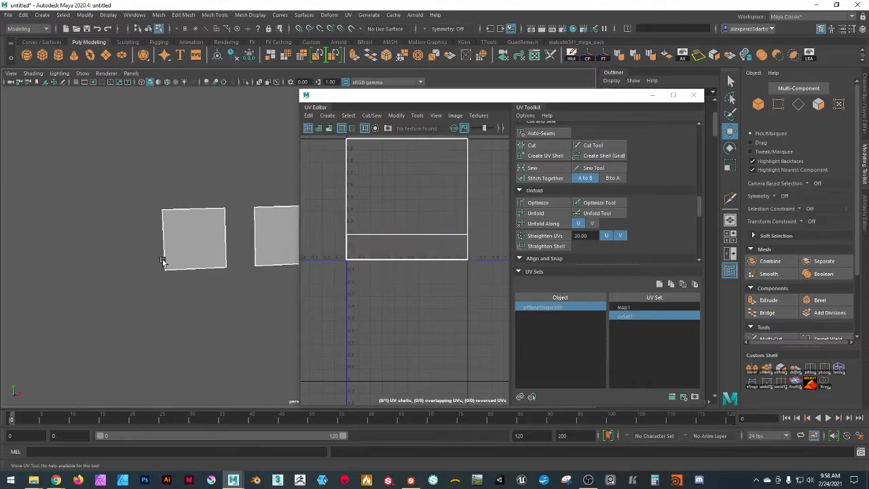
pyautogui.scroll(-3, 177, 261)
pyautogui.keyDown('alt'); pyautogui.moveTo(255, 298); pyautogui.dragTo(109, 297, button='middle'); pyautogui.keyUp('alt')
# - Check which uvSet1 shell belongs to the long plane and which to the square one, leaving both shells deselected
pyautogui.click(195, 241)
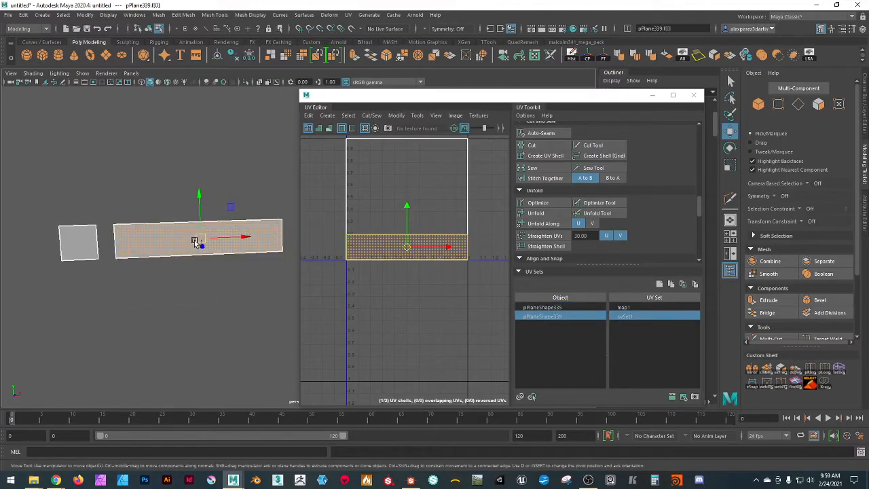
pyautogui.click(79, 239)
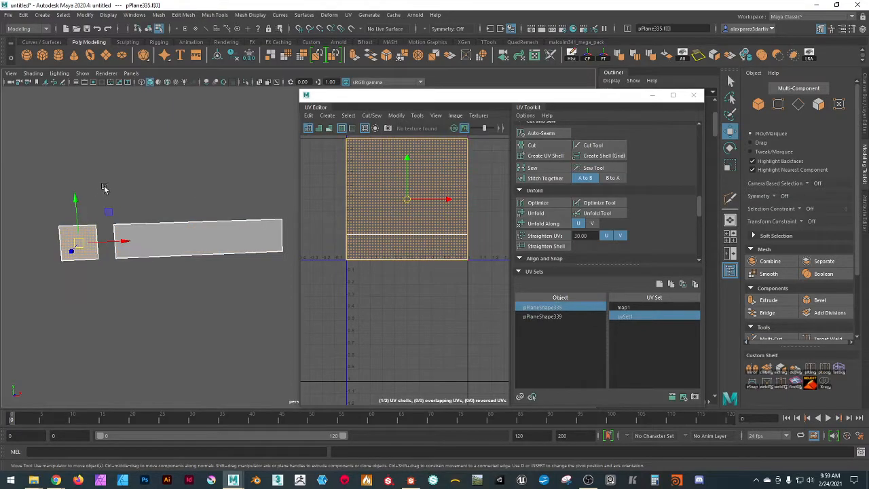
pyautogui.click(103, 188)
pyautogui.keyDown('alt'); pyautogui.moveTo(116, 274); pyautogui.dragTo(175, 319); pyautogui.keyUp('alt')
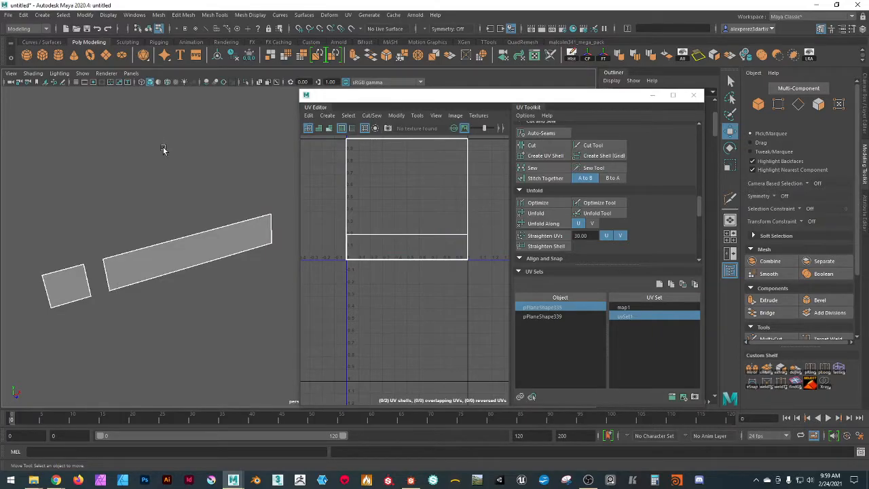
# - Examine the proportions of the square and long planes side by side against their overlapping uvSet1 shells
pyautogui.keyDown('alt'); pyautogui.moveTo(171, 169); pyautogui.dragTo(152, 179); pyautogui.keyUp('alt')
pyautogui.keyDown('alt'); pyautogui.moveTo(152, 178); pyautogui.dragTo(231, 165, button='middle'); pyautogui.keyUp('alt')
pyautogui.scroll(3, 152, 227)
pyautogui.scroll(-2, 144, 231)
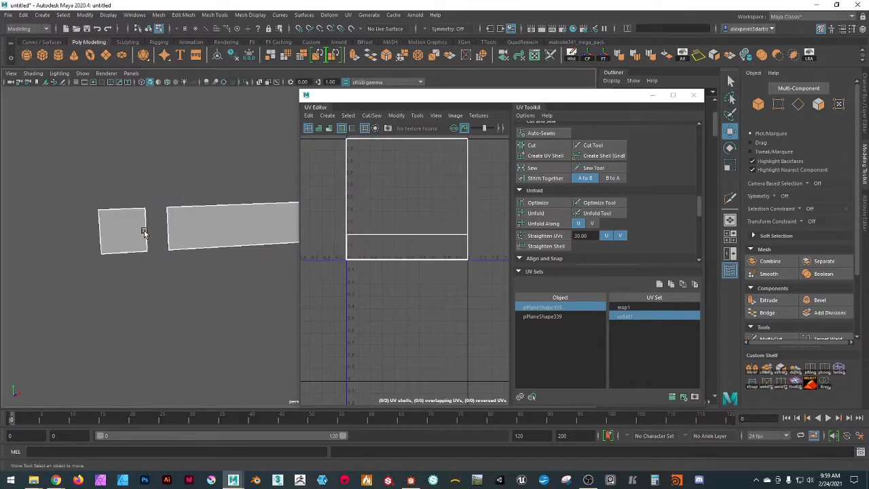
pyautogui.keyDown('alt'); pyautogui.moveTo(127, 257); pyautogui.dragTo(204, 299); pyautogui.keyUp('alt')
pyautogui.keyDown('alt'); pyautogui.moveTo(250, 302); pyautogui.dragTo(156, 310, button='middle'); pyautogui.keyUp('alt')
pyautogui.keyDown('alt'); pyautogui.moveTo(196, 314); pyautogui.dragTo(178, 316); pyautogui.keyUp('alt')
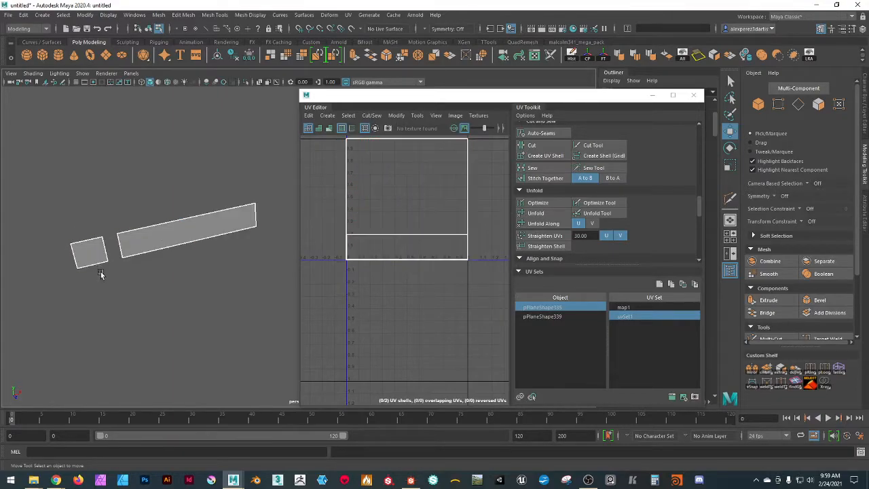
pyautogui.keyDown('alt'); pyautogui.moveTo(143, 284); pyautogui.dragTo(148, 263); pyautogui.keyUp('alt')
pyautogui.keyDown('alt'); pyautogui.moveTo(93, 285); pyautogui.dragTo(185, 297, button='middle'); pyautogui.keyUp('alt')
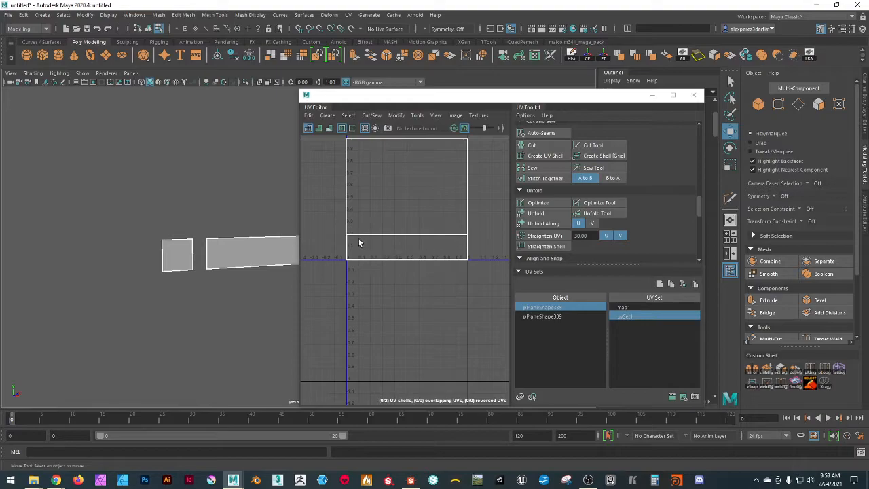
pyautogui.scroll(3, 181, 250)
pyautogui.keyDown('alt'); pyautogui.moveTo(142, 305); pyautogui.dragTo(169, 303); pyautogui.keyUp('alt')
pyautogui.moveTo(170, 304)
pyautogui.keyDown('alt'); pyautogui.mouseDown(button='middle')
pyautogui.moveTo(93, 295)
pyautogui.moveTo(161, 293)
pyautogui.mouseUp(button='middle'); pyautogui.keyUp('alt')
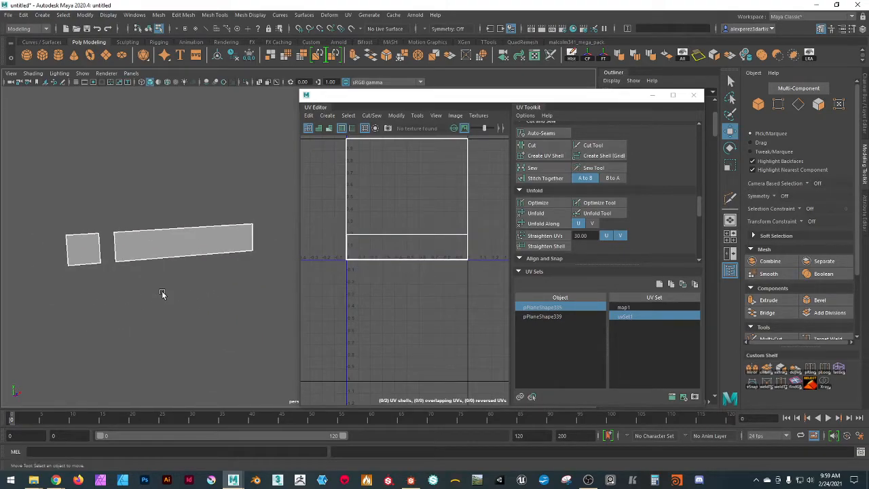
# - Check how the square plane's uvSet1 shell fills the UV tile, then deselect it
pyautogui.click(88, 258)
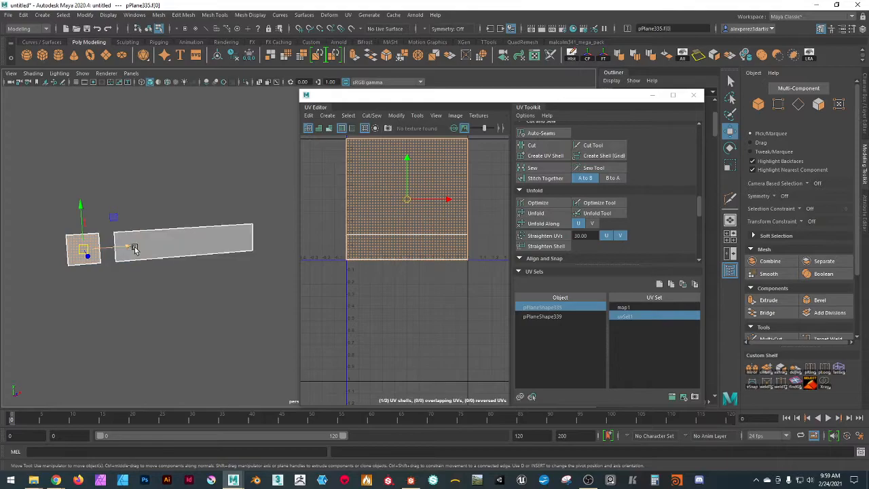
pyautogui.keyDown('alt'); pyautogui.moveTo(158, 290); pyautogui.dragTo(129, 300); pyautogui.keyUp('alt')
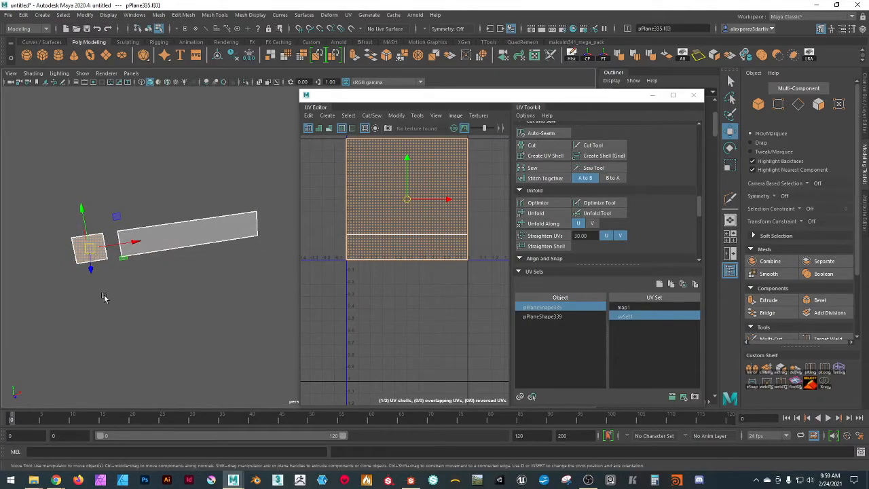
pyautogui.keyDown('alt'); pyautogui.moveTo(105, 299); pyautogui.dragTo(155, 306, button='middle'); pyautogui.keyUp('alt')
pyautogui.scroll(4, 161, 282)
pyautogui.scroll(-2, 161, 282)
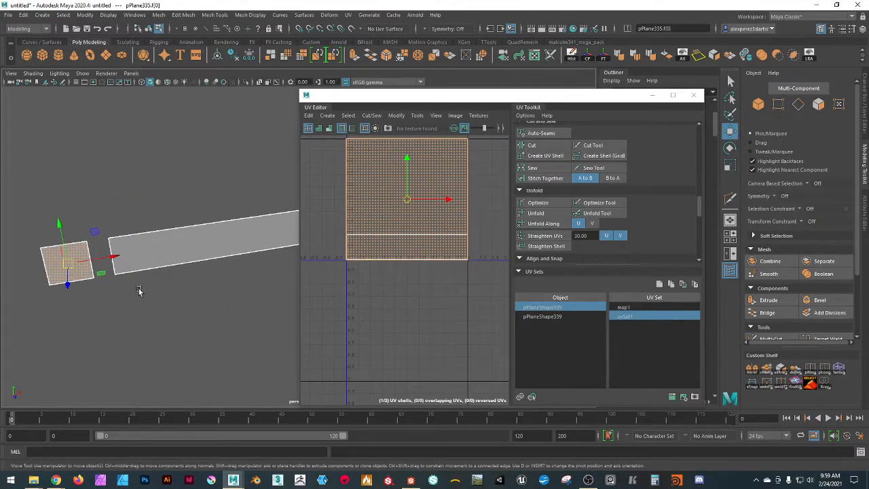
pyautogui.scroll(-2, 139, 291)
pyautogui.click(164, 312)
pyautogui.scroll(-2, 164, 310)
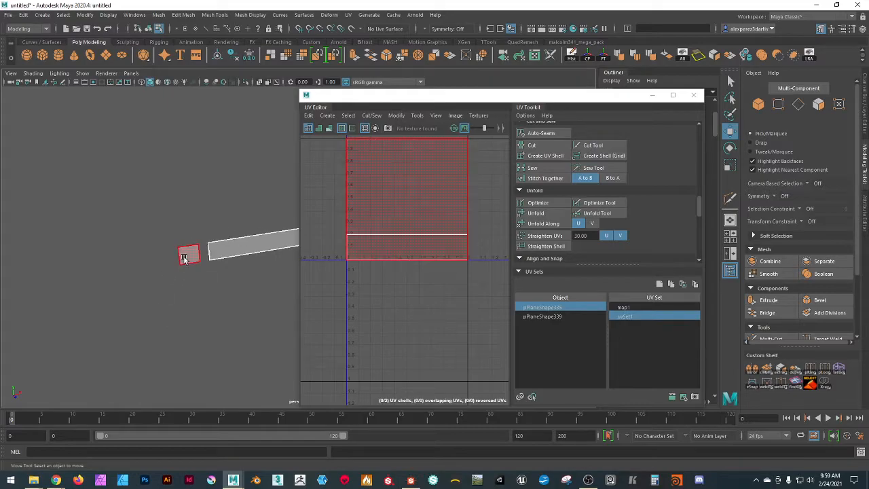
# - Try to slide the square plane's face along X onto the long plane
pyautogui.click(184, 259)
pyautogui.scroll(3, 156, 287)
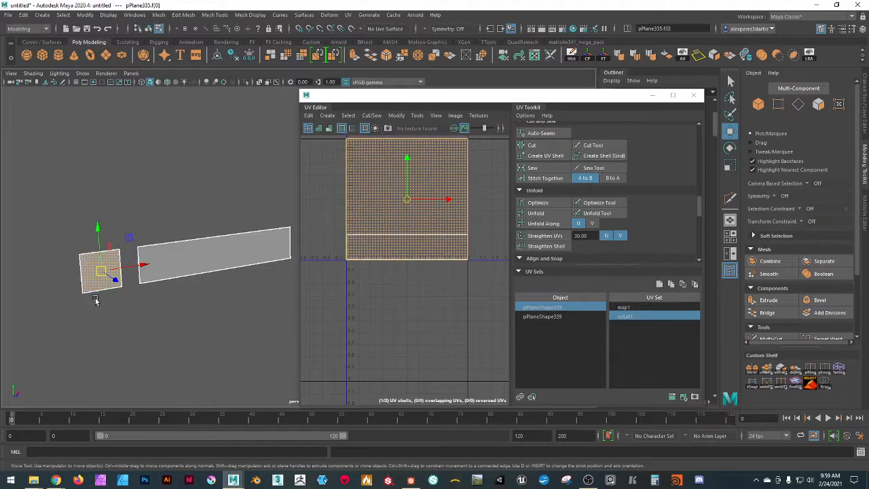
pyautogui.keyDown('alt'); pyautogui.moveTo(111, 316); pyautogui.dragTo(102, 326); pyautogui.keyUp('alt')
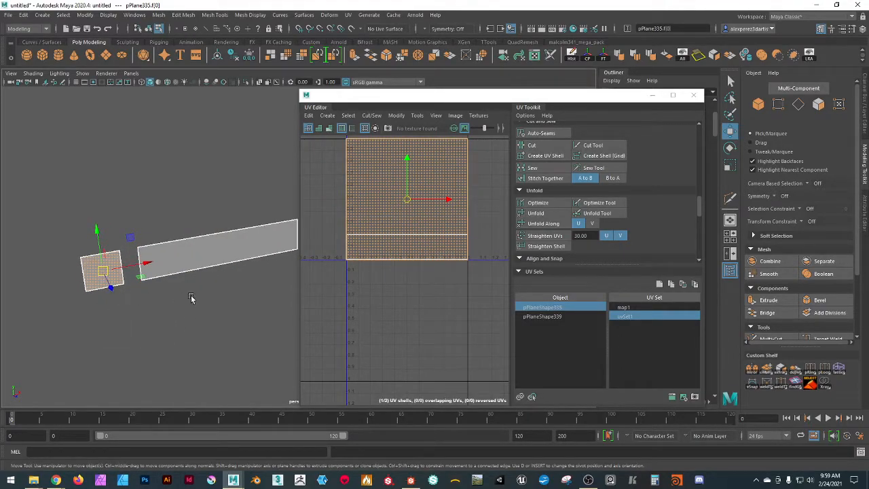
pyautogui.moveTo(145, 263); pyautogui.dragTo(202, 254)
pyautogui.hotkey('ctrl', 'z')
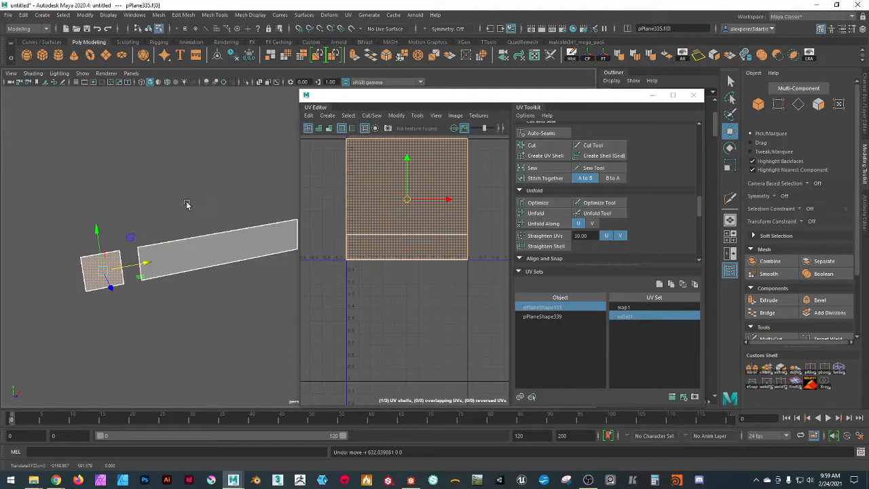
pyautogui.click(192, 197)
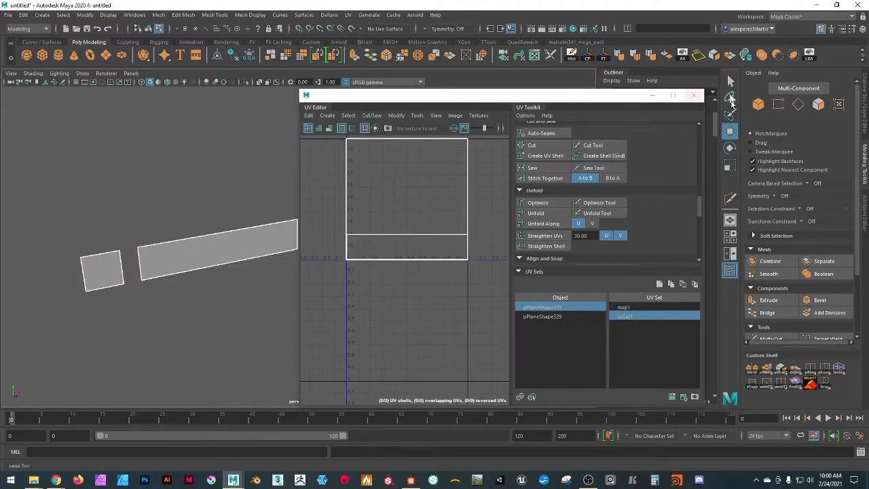
# - Duplicate the square plane as an object and snap the copy to the near end of the long plane
pyautogui.click(761, 104)
pyautogui.click(72, 328)
pyautogui.click(86, 284)
pyautogui.keyDown('shift'); pyautogui.moveTo(126, 284); pyautogui.dragTo(197, 276); pyautogui.keyUp('shift')
pyautogui.press('x')
pyautogui.moveTo(199, 270); pyautogui.dragTo(142, 277, button='middle')
# - Add a second square copy snapped edge to edge beside the first and display the viewport in wireframe
pyautogui.moveTo(142, 278)
pyautogui.mouseDown()
pyautogui.moveTo(229, 266)
pyautogui.moveTo(218, 266)
pyautogui.mouseUp()
pyautogui.click(141, 81)
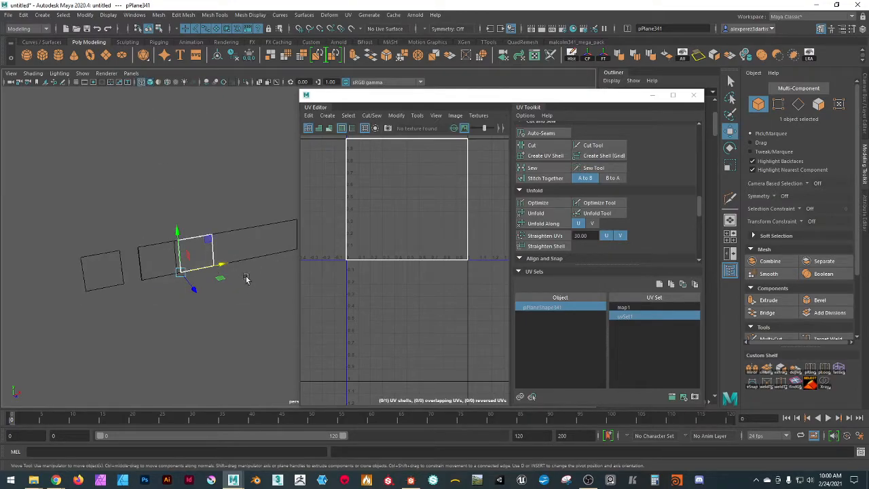
pyautogui.moveTo(221, 265); pyautogui.dragTo(208, 272)
pyautogui.scroll(-2, 200, 320)
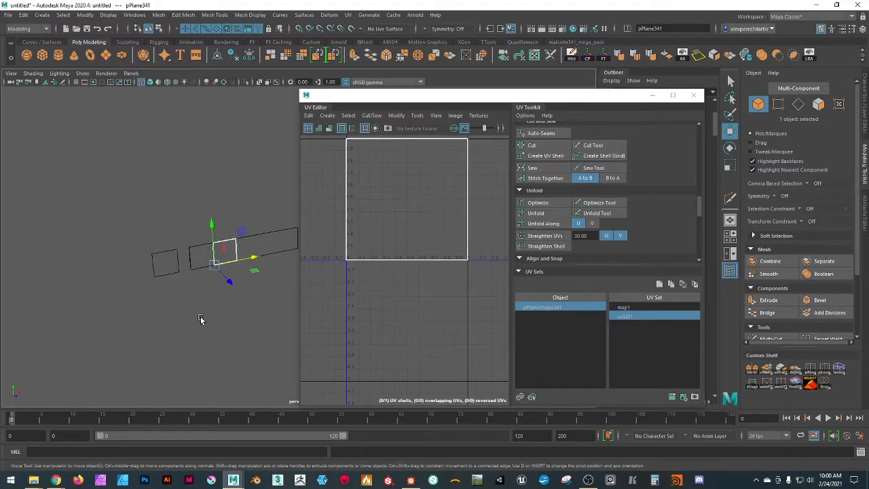
# - Duplicate the second square and snap the copy beside it as the third square along the long plane
pyautogui.hotkey('ctrl', 'd')
pyautogui.scroll(2, 266, 274)
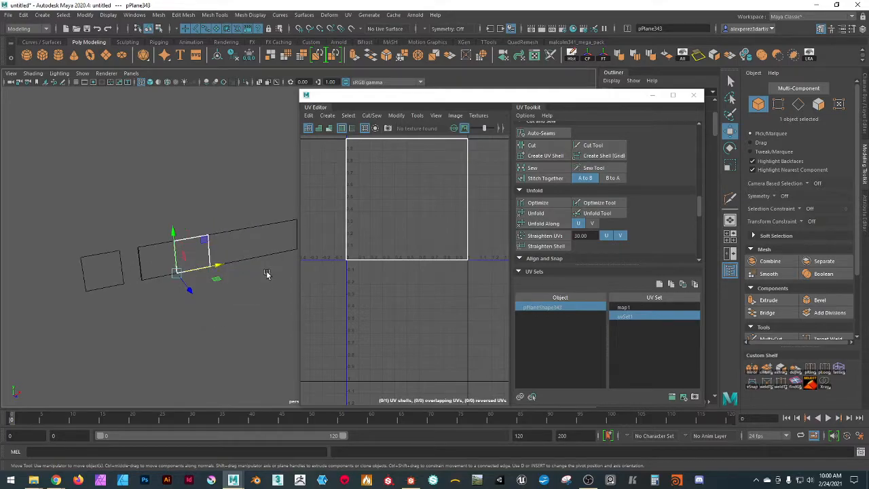
pyautogui.click(231, 292)
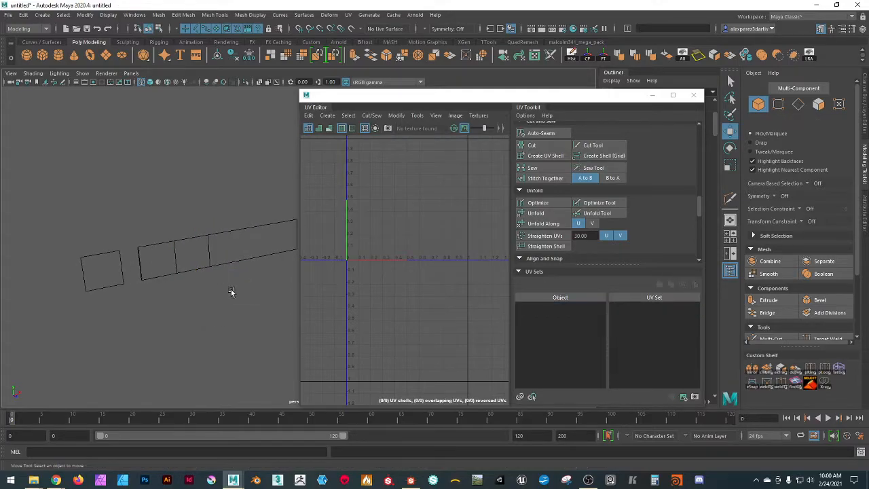
pyautogui.click(210, 259)
pyautogui.moveTo(218, 266)
pyautogui.keyDown('shift'); pyautogui.mouseDown()
pyautogui.moveTo(252, 266)
pyautogui.moveTo(234, 265)
pyautogui.mouseUp(); pyautogui.keyUp('shift')
pyautogui.press('v')
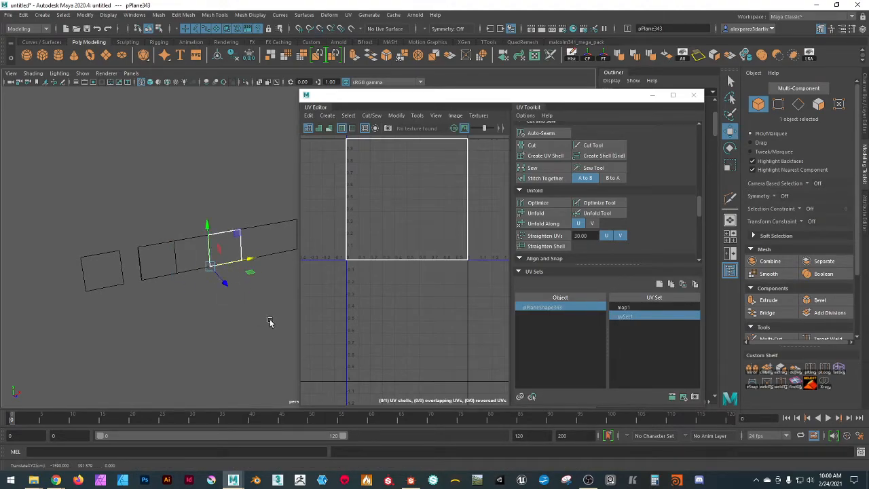
# - Repeat the duplicate with its transform twice to extend the row to five squares along the long plane
pyautogui.keyDown('alt'); pyautogui.moveTo(269, 322); pyautogui.dragTo(175, 330, button='middle'); pyautogui.keyUp('alt')
pyautogui.hotkey('shift', 'd')
pyautogui.hotkey('shift', 'd')
pyautogui.keyDown('alt'); pyautogui.moveTo(225, 326); pyautogui.dragTo(211, 329); pyautogui.keyUp('alt')
pyautogui.keyDown('alt'); pyautogui.moveTo(153, 331); pyautogui.dragTo(179, 347, button='middle'); pyautogui.keyUp('alt')
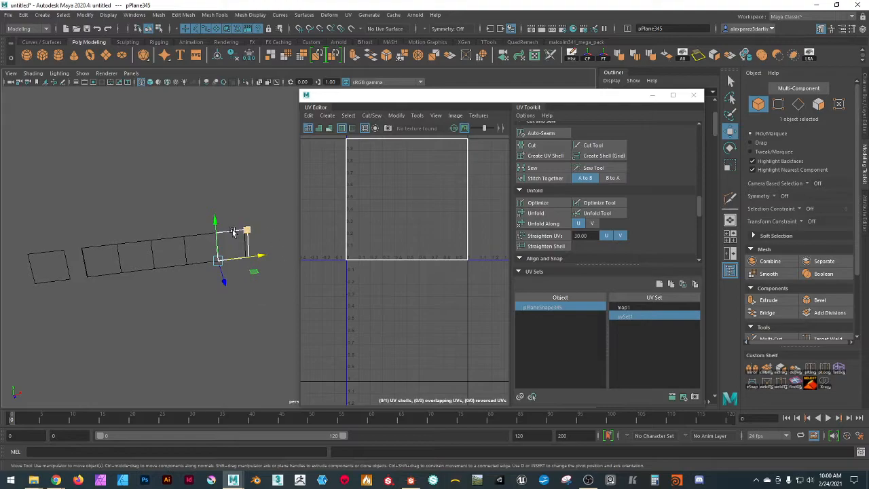
# - Move the long plane's two far-end vertices along X, snapped to the outer edge of the fifth square
pyautogui.click(246, 249)
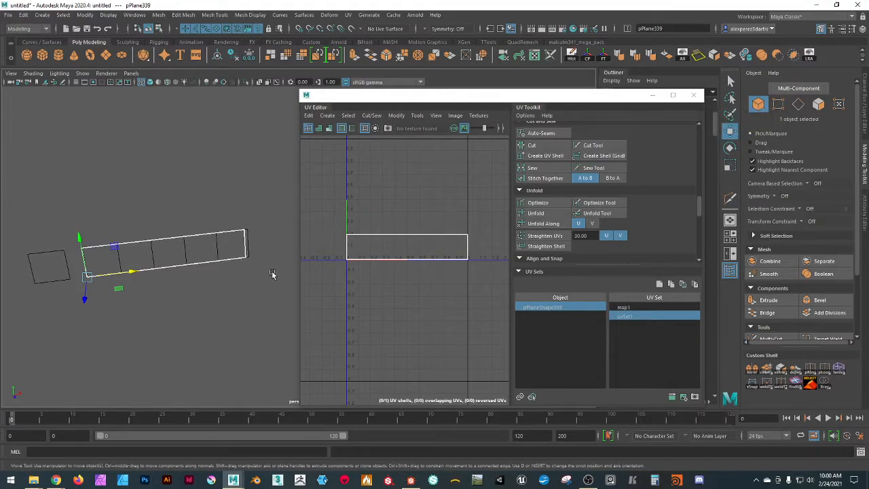
pyautogui.click(779, 103)
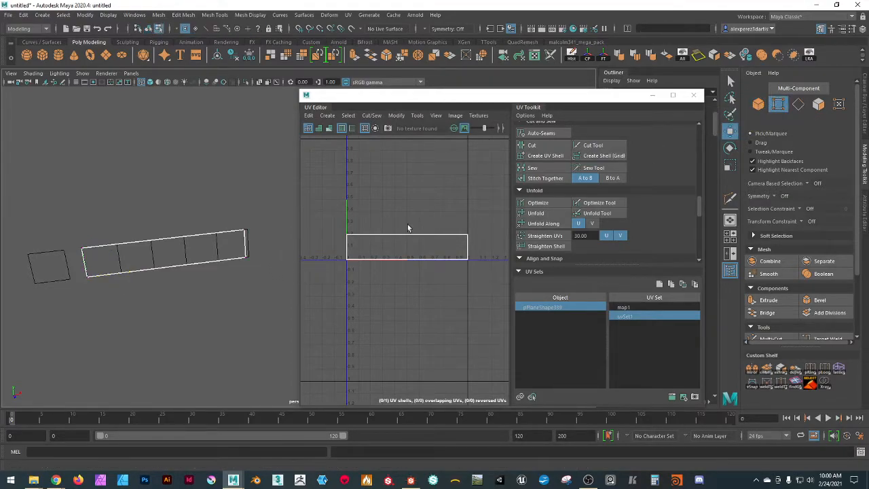
pyautogui.moveTo(223, 205); pyautogui.dragTo(273, 326)
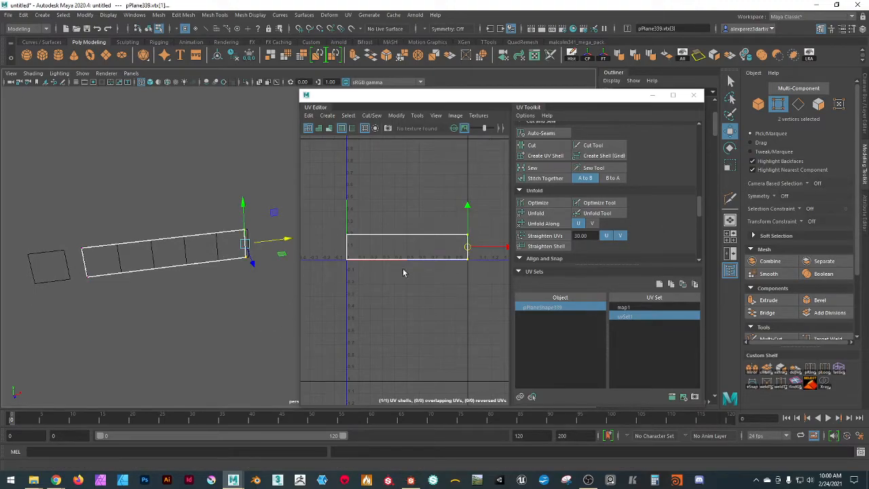
pyautogui.scroll(2, 229, 247)
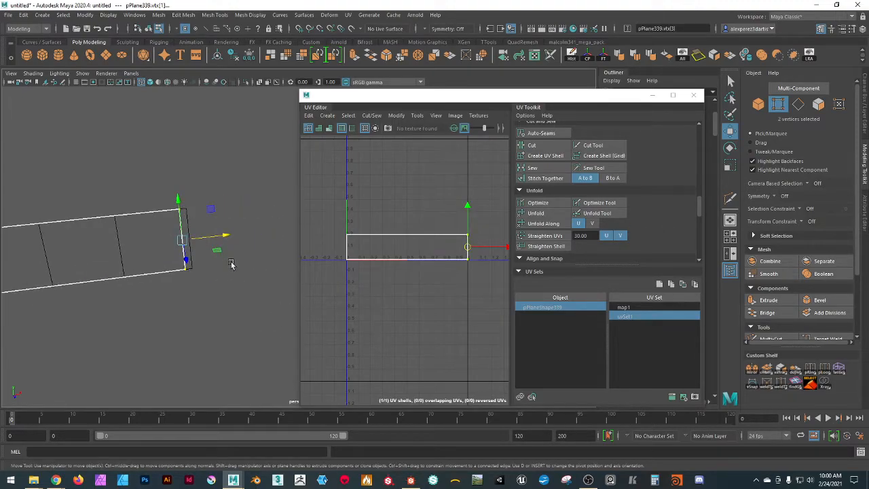
pyautogui.press('v')
pyautogui.moveTo(227, 235); pyautogui.dragTo(207, 219)
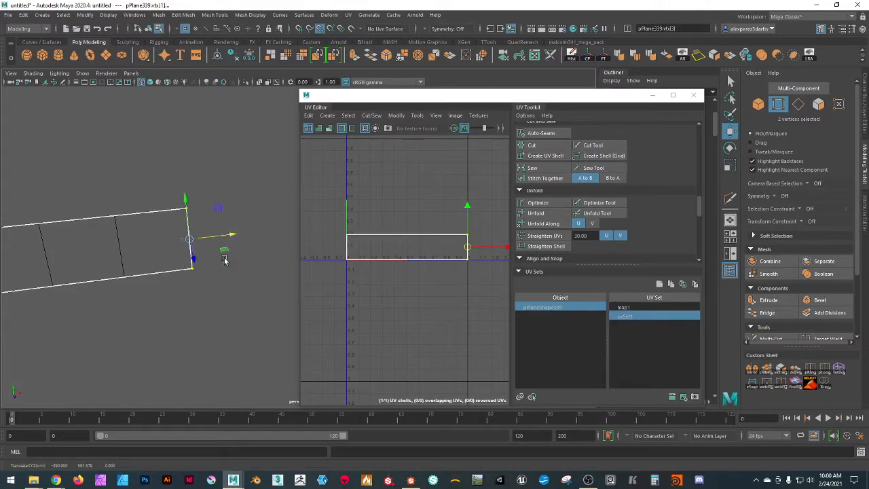
# - Select the adjusted long plane's uvSet1 shell and unfold it
pyautogui.click(758, 104)
pyautogui.rightClick(384, 209)
pyautogui.moveTo(496, 311); pyautogui.dragTo(496, 311)
pyautogui.scroll(3, 597, 170)
pyautogui.scroll(-2, 582, 178)
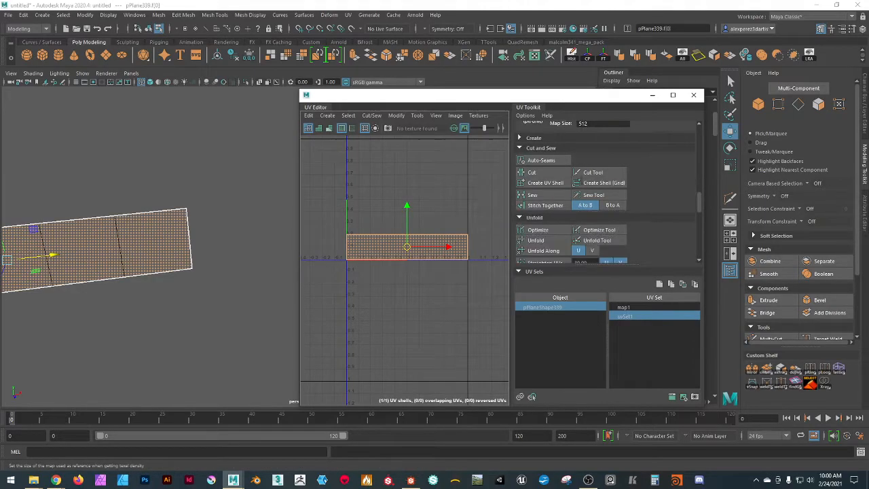
pyautogui.click(537, 241)
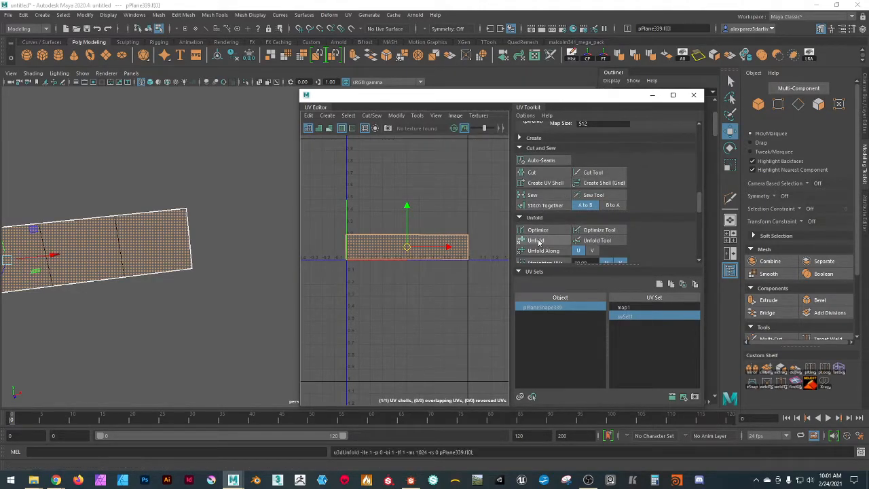
# - Orient the long plane's uvSet1 shell to the UV axes and lay it out in the 0–1 tile
pyautogui.scroll(-10, 552, 181)
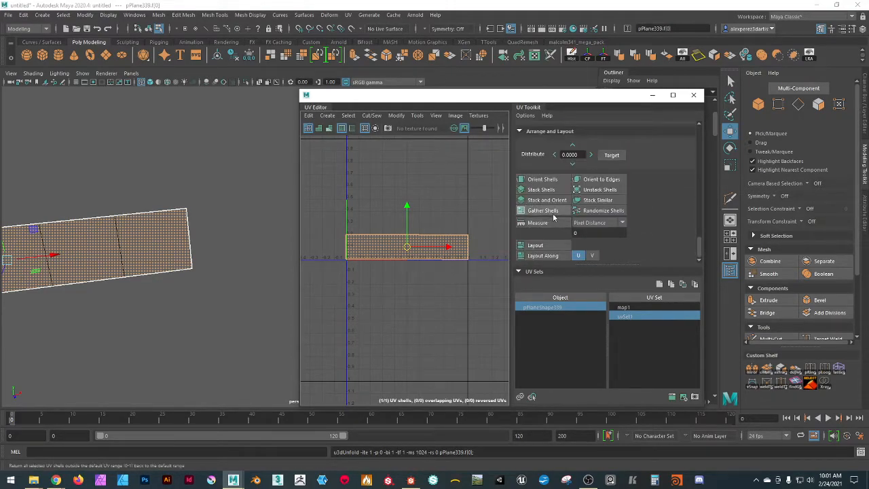
pyautogui.click(550, 180)
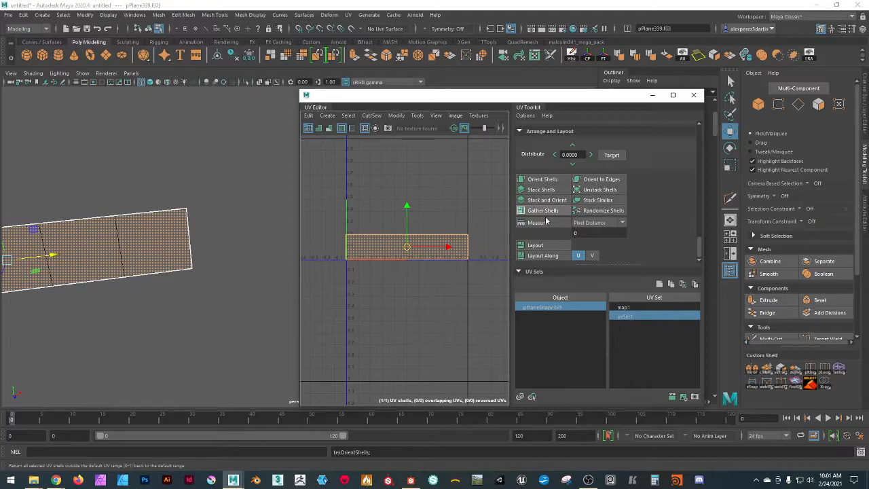
pyautogui.click(542, 246)
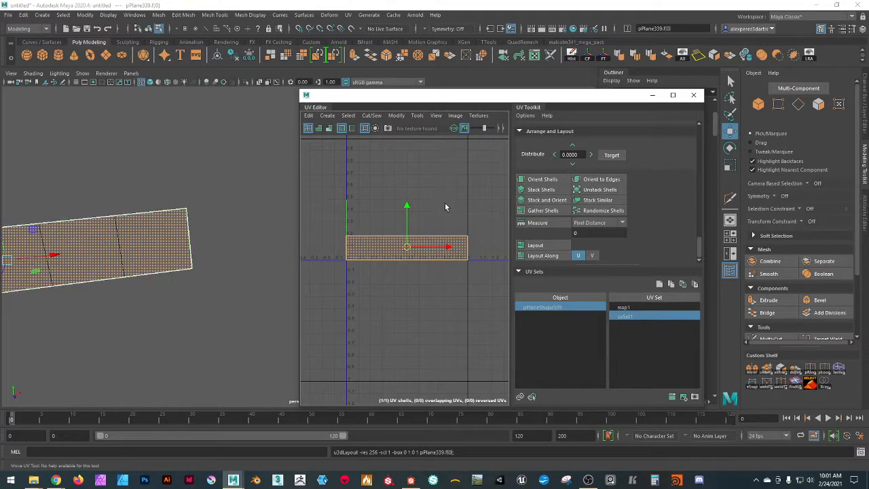
# - Shift the UV Editor window away from the viewport and unfold the long plane's shell once more
pyautogui.scroll(8, 483, 202)
pyautogui.press('f')
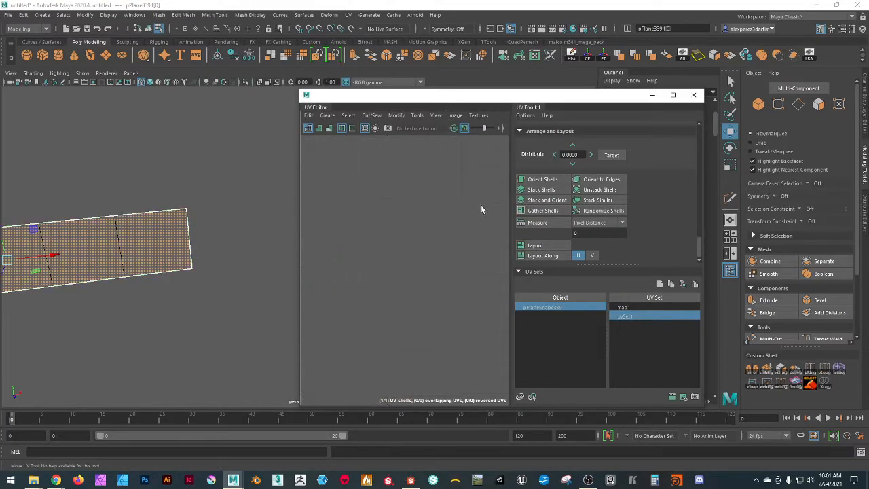
pyautogui.moveTo(558, 97); pyautogui.dragTo(636, 96)
pyautogui.scroll(5, 618, 175)
pyautogui.click(612, 157)
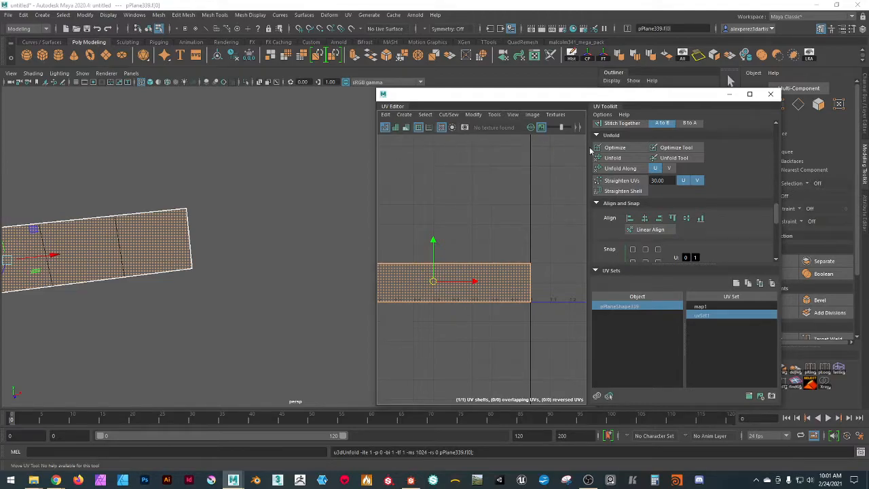
# - Widen the UV Editor, display the checker map behind the long plane's shell, and move the window clear of the planes
pyautogui.moveTo(375, 193); pyautogui.dragTo(228, 178)
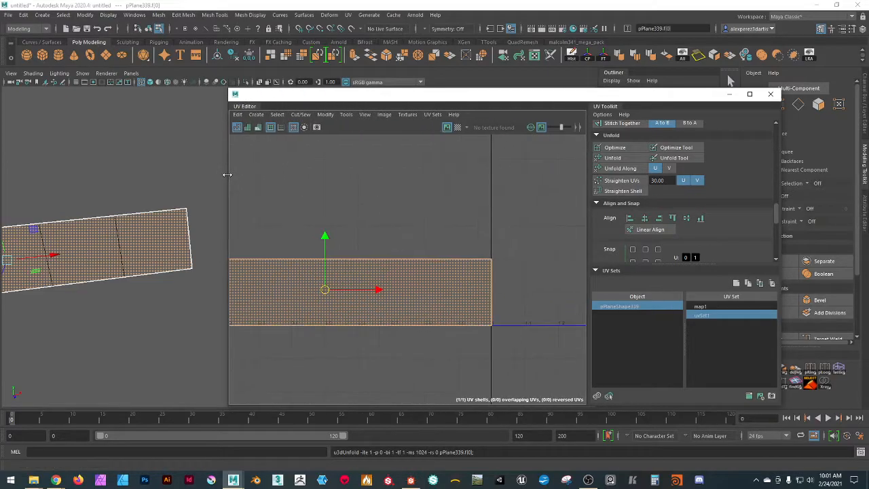
pyautogui.click(458, 129)
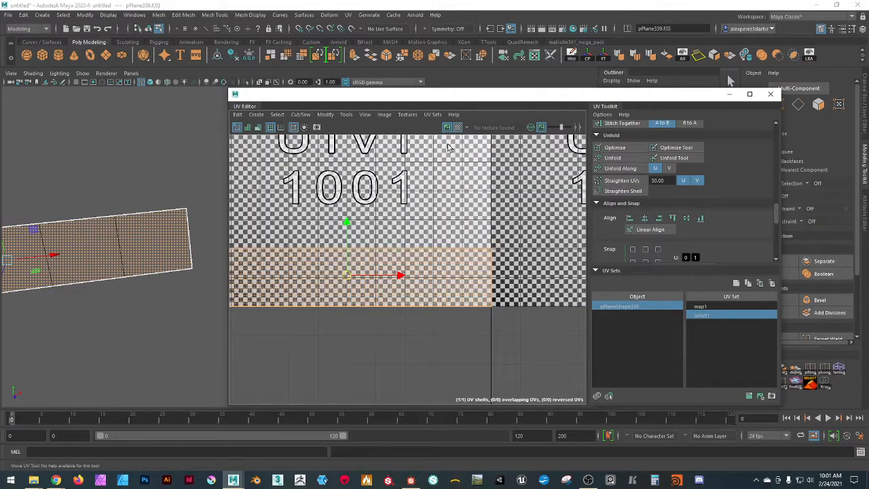
pyautogui.keyDown('alt'); pyautogui.moveTo(144, 329); pyautogui.dragTo(197, 316, button='middle'); pyautogui.keyUp('alt')
pyautogui.moveTo(352, 96); pyautogui.dragTo(518, 115)
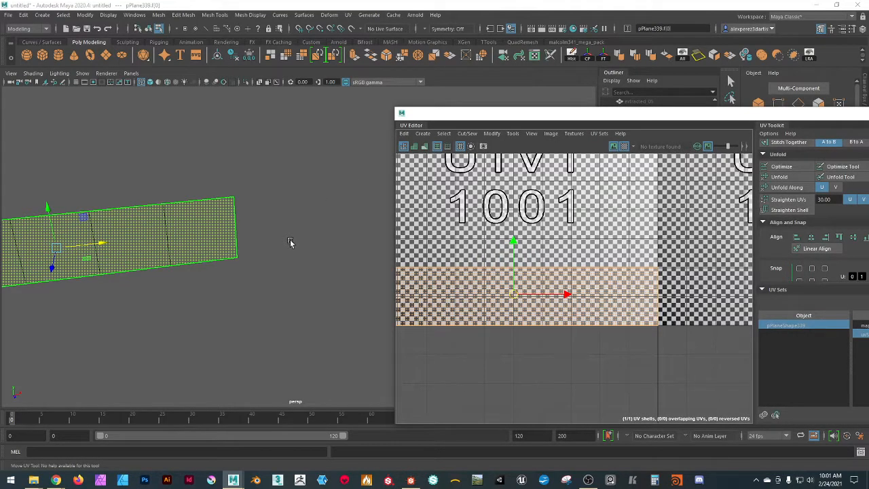
# - Switch the viewport to textured shading and select the long plane's UV shell
pyautogui.press('6')
pyautogui.press('f')
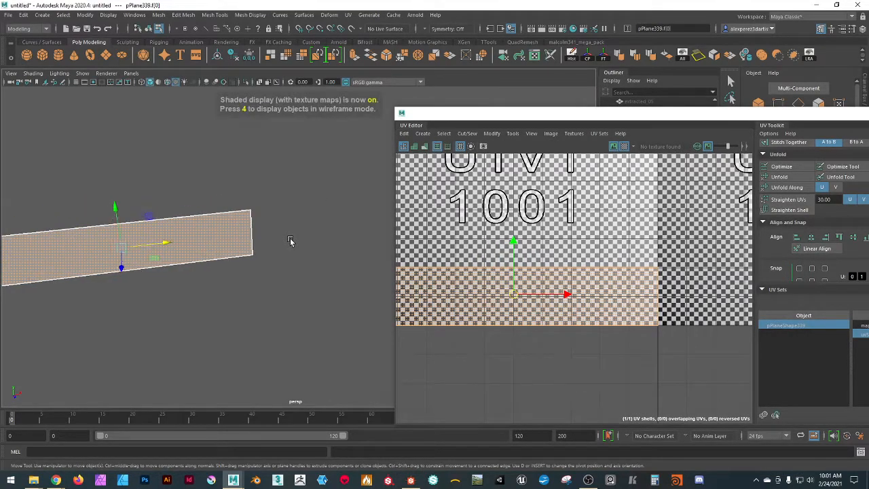
pyautogui.click(266, 305)
pyautogui.click(187, 250)
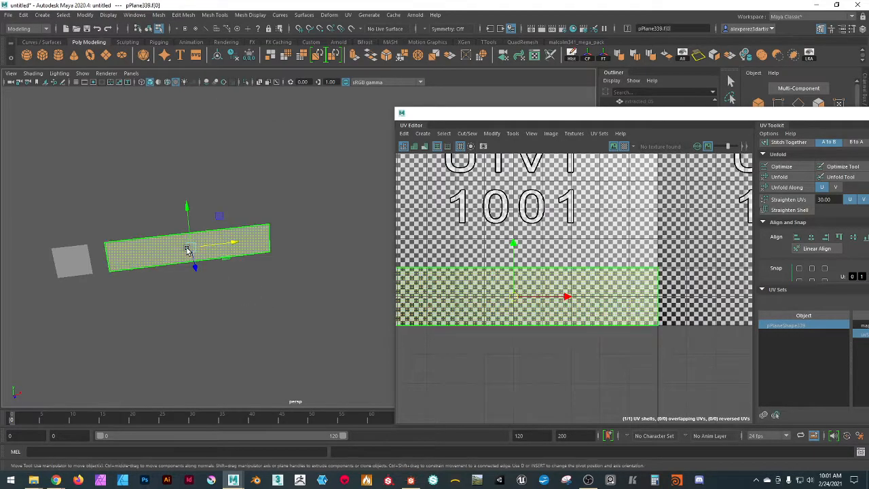
# - Apply the checker map to the long plane and move the plane back behind the row of squares
pyautogui.click(624, 147)
pyautogui.click(624, 147)
pyautogui.click(232, 309)
pyautogui.click(225, 248)
pyautogui.keyDown('alt'); pyautogui.moveTo(227, 310); pyautogui.dragTo(263, 317); pyautogui.keyUp('alt')
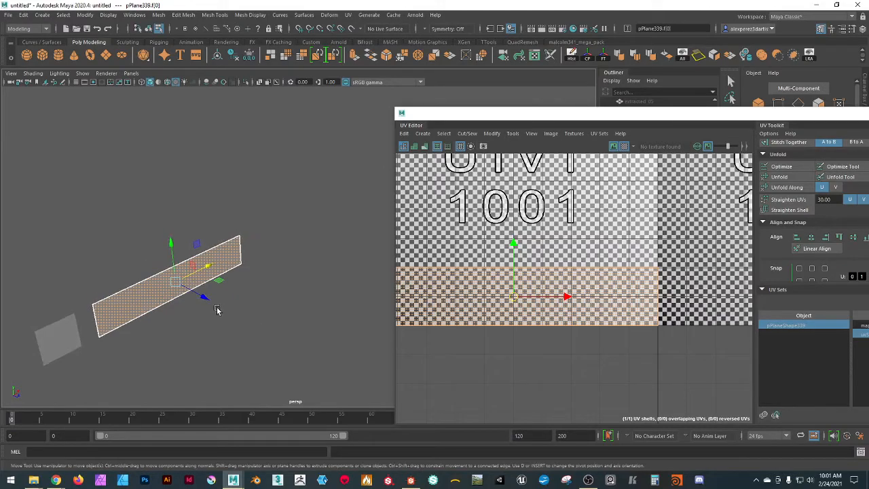
pyautogui.moveTo(203, 298); pyautogui.dragTo(163, 279)
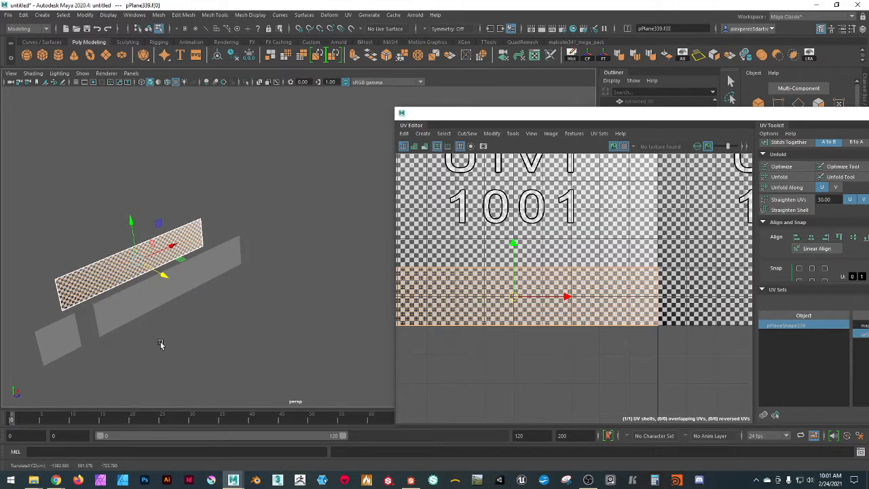
pyautogui.keyDown('alt'); pyautogui.moveTo(159, 343); pyautogui.dragTo(225, 310, button='middle'); pyautogui.keyUp('alt')
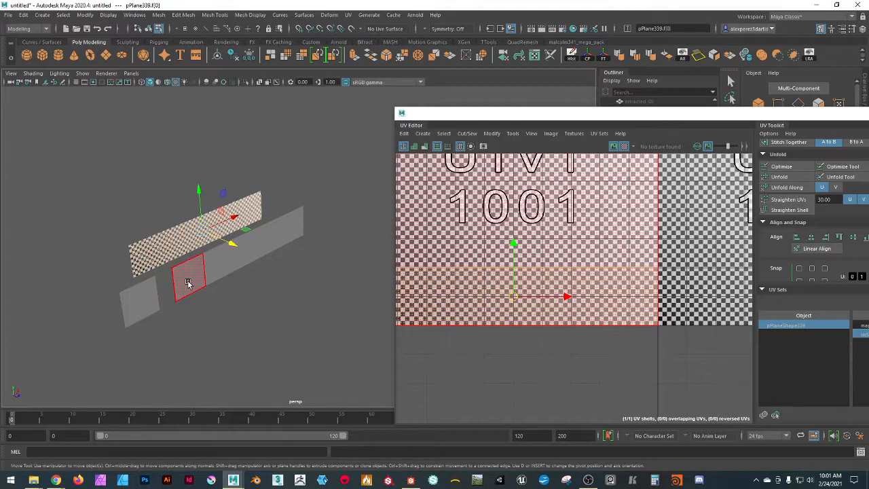
# - Select all five square planes in the row and apply the checker map to them
pyautogui.keyDown('shift'); pyautogui.click(215, 273); pyautogui.keyUp('shift')
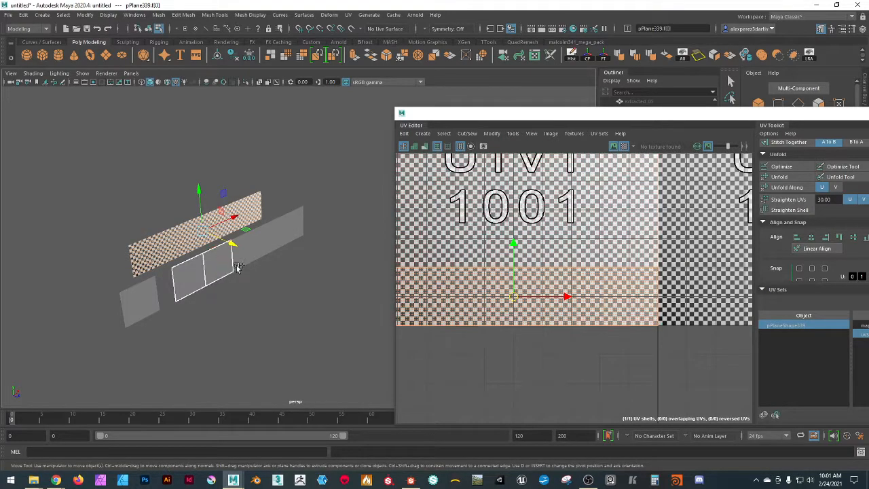
pyautogui.keyDown('shift'); pyautogui.click(251, 257); pyautogui.keyUp('shift')
pyautogui.keyDown('shift'); pyautogui.click(266, 250); pyautogui.keyUp('shift')
pyautogui.keyDown('shift'); pyautogui.click(291, 234); pyautogui.keyUp('shift')
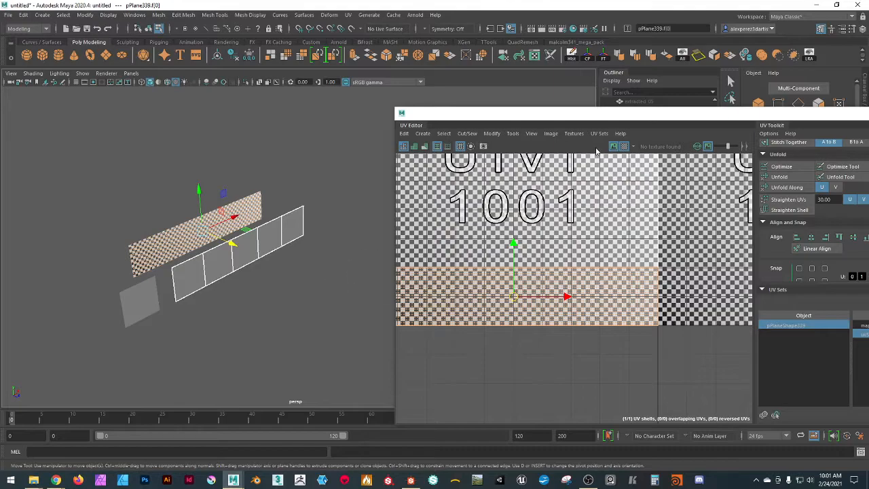
pyautogui.click(626, 147)
pyautogui.click(626, 148)
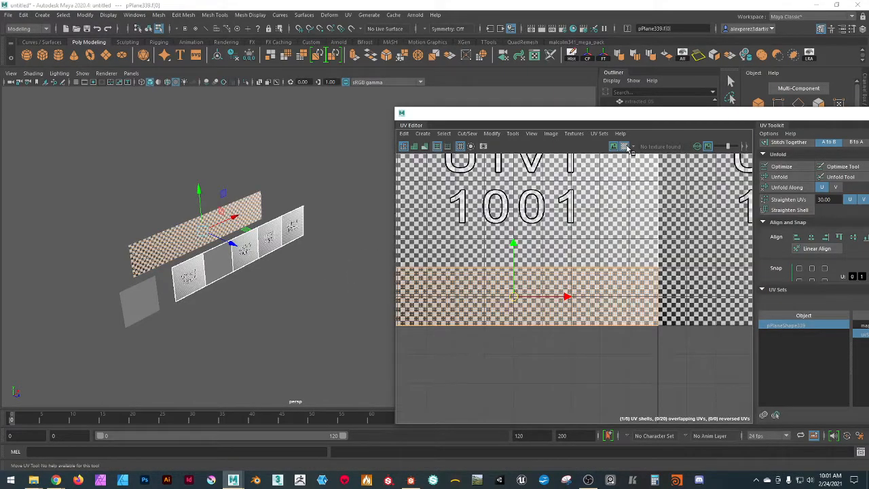
# - Shift the UV Editor window slightly, refresh the checker map, and toggle the image display so the checker appears darker
pyautogui.keyDown('alt'); pyautogui.moveTo(292, 313); pyautogui.dragTo(271, 311); pyautogui.keyUp('alt')
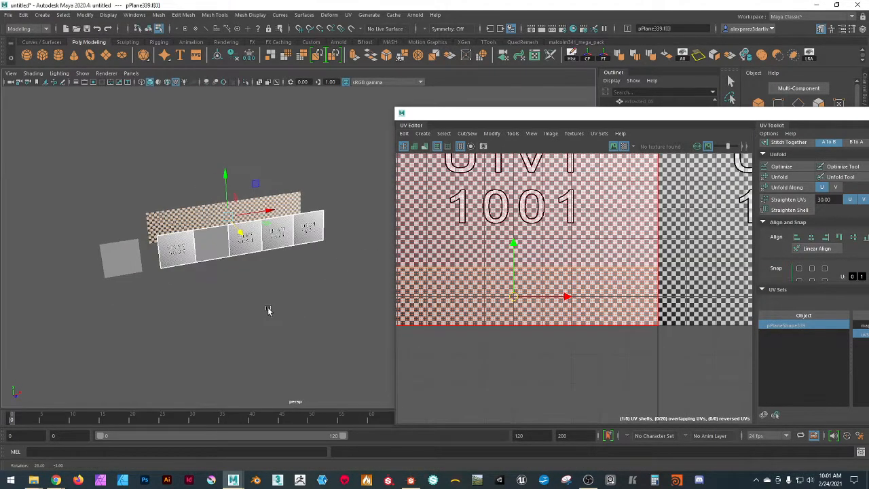
pyautogui.moveTo(689, 117)
pyautogui.mouseDown()
pyautogui.moveTo(652, 133)
pyautogui.moveTo(659, 138)
pyautogui.moveTo(692, 120)
pyautogui.moveTo(683, 121)
pyautogui.mouseUp()
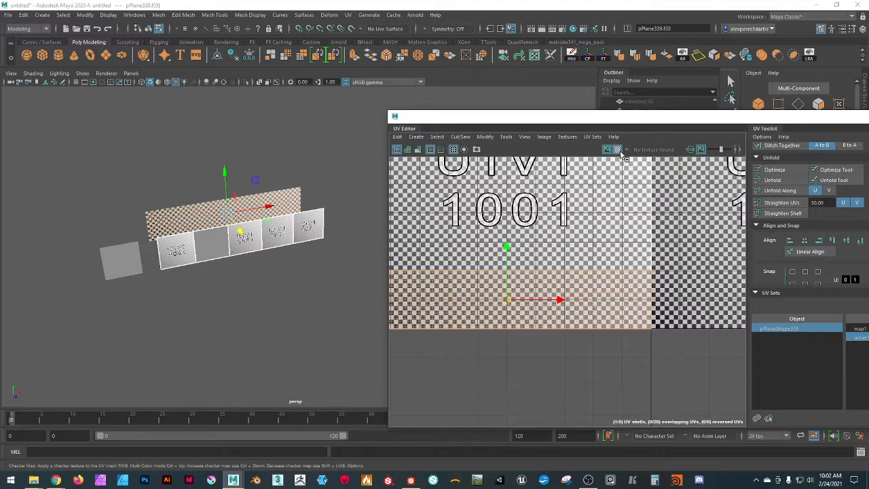
pyautogui.click(619, 150)
pyautogui.click(618, 150)
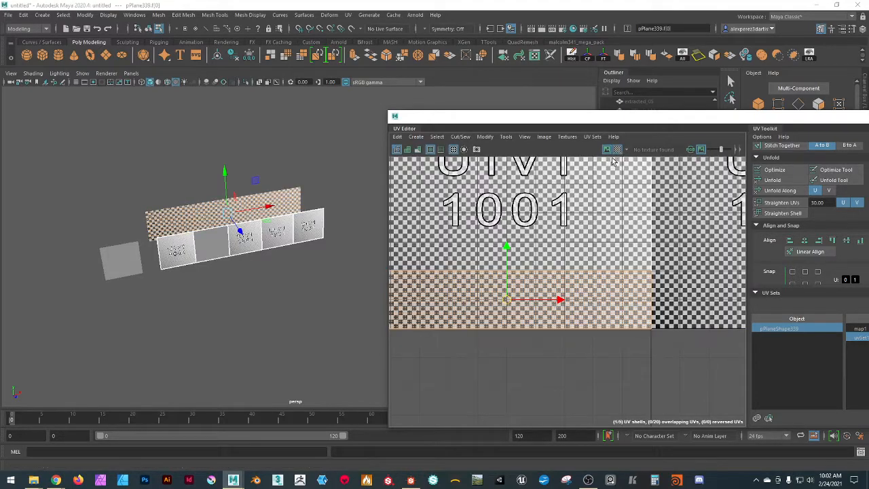
pyautogui.scroll(-4, 570, 301)
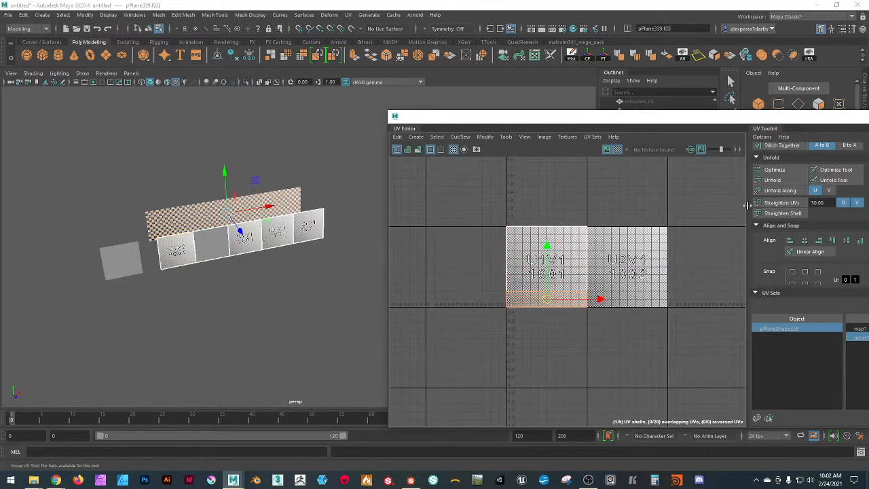
pyautogui.click(702, 150)
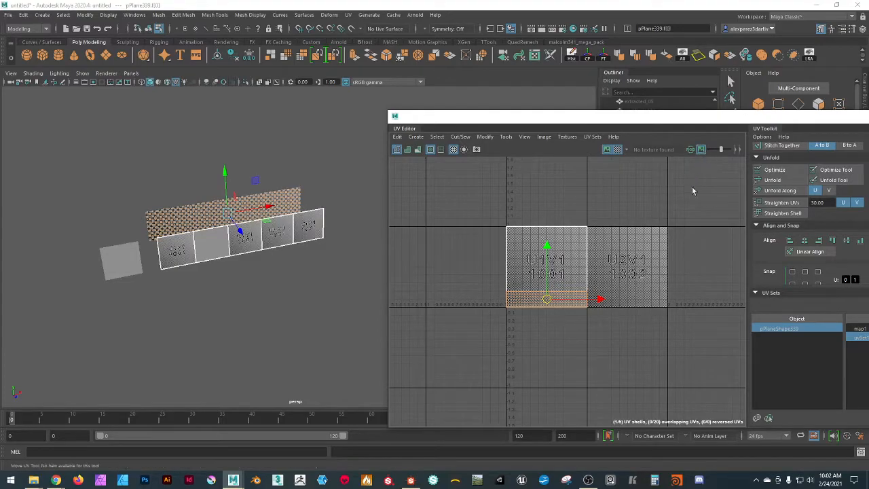
# - Examine the checker density on the square planes against that on the long plane behind them
pyautogui.scroll(5, 212, 223)
pyautogui.keyDown('alt'); pyautogui.moveTo(212, 230); pyautogui.dragTo(322, 310); pyautogui.keyUp('alt')
pyautogui.keyDown('alt'); pyautogui.moveTo(322, 310); pyautogui.dragTo(258, 285, button='middle'); pyautogui.keyUp('alt')
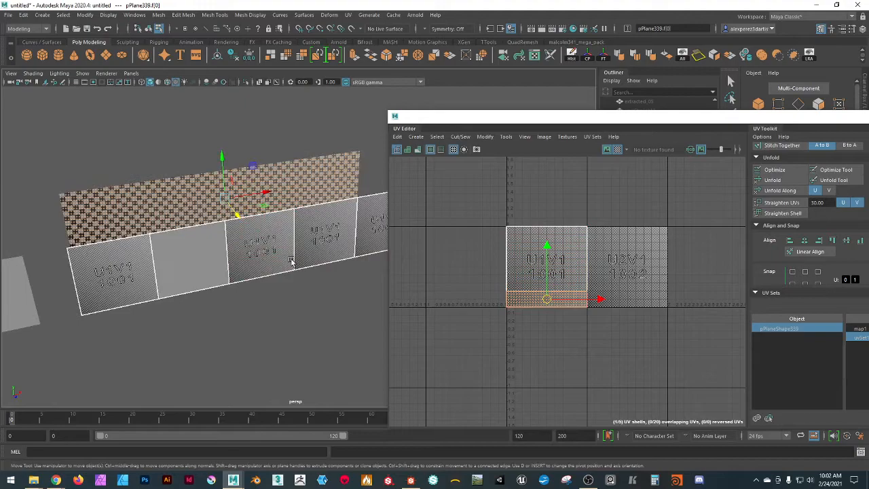
pyautogui.keyDown('alt'); pyautogui.moveTo(103, 303); pyautogui.dragTo(252, 300); pyautogui.keyUp('alt')
pyautogui.scroll(5, 330, 267)
pyautogui.keyDown('alt'); pyautogui.moveTo(253, 299); pyautogui.dragTo(220, 262, button='middle'); pyautogui.keyUp('alt')
pyautogui.scroll(3, 312, 303)
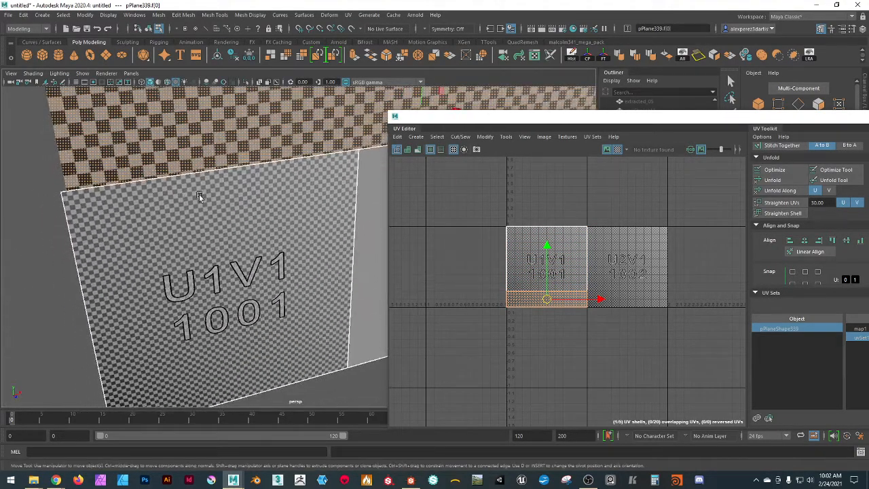
pyautogui.keyDown('alt'); pyautogui.moveTo(208, 228); pyautogui.dragTo(238, 271); pyautogui.keyUp('alt')
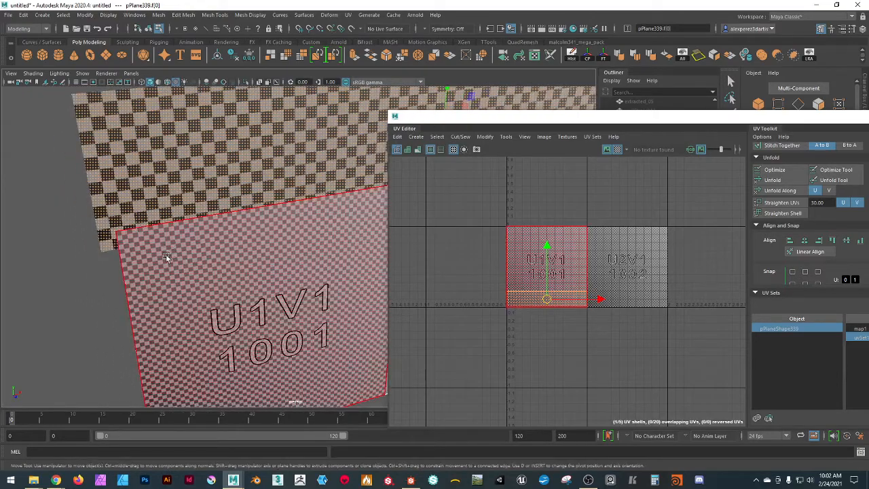
pyautogui.keyDown('alt'); pyautogui.moveTo(129, 169); pyautogui.dragTo(132, 209); pyautogui.keyUp('alt')
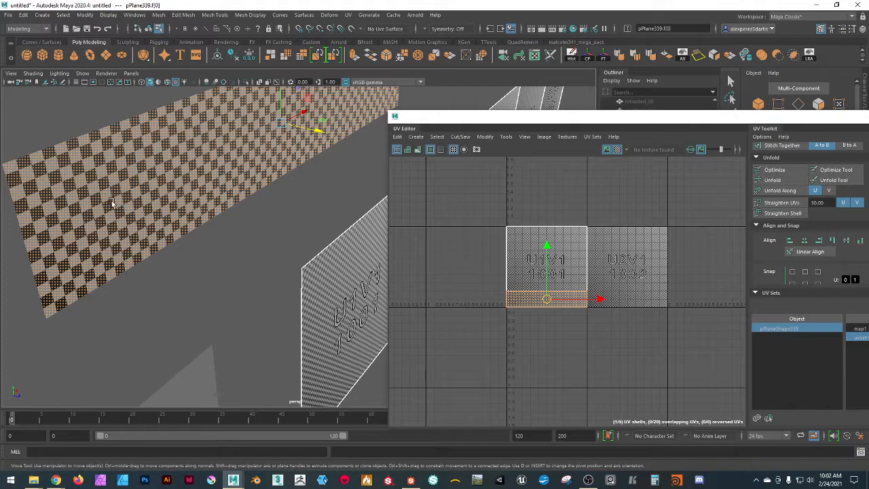
pyautogui.keyDown('alt'); pyautogui.moveTo(188, 247); pyautogui.dragTo(205, 236); pyautogui.keyUp('alt')
pyautogui.moveTo(278, 268)
pyautogui.keyDown('alt'); pyautogui.mouseDown()
pyautogui.moveTo(193, 267)
pyautogui.moveTo(229, 282)
pyautogui.mouseUp(); pyautogui.keyUp('alt')
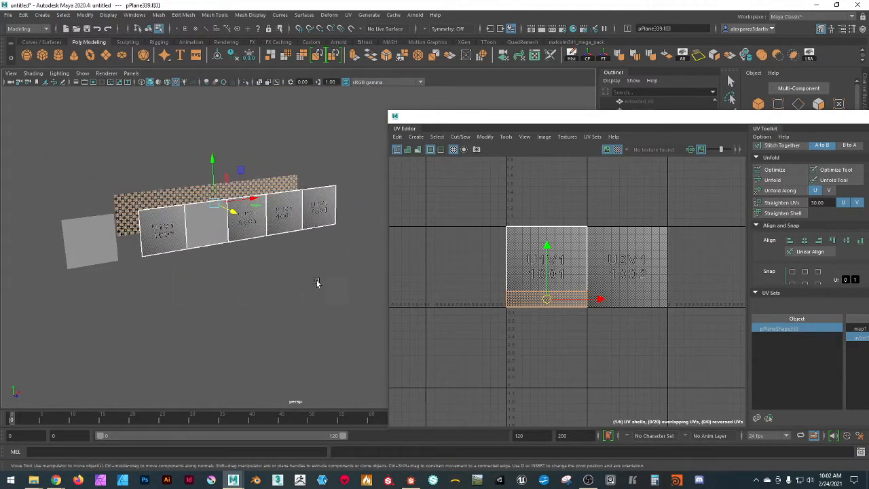
# - Clear the UV shell selection and compare the UV layouts of the long plane and the square planes
pyautogui.click(292, 136)
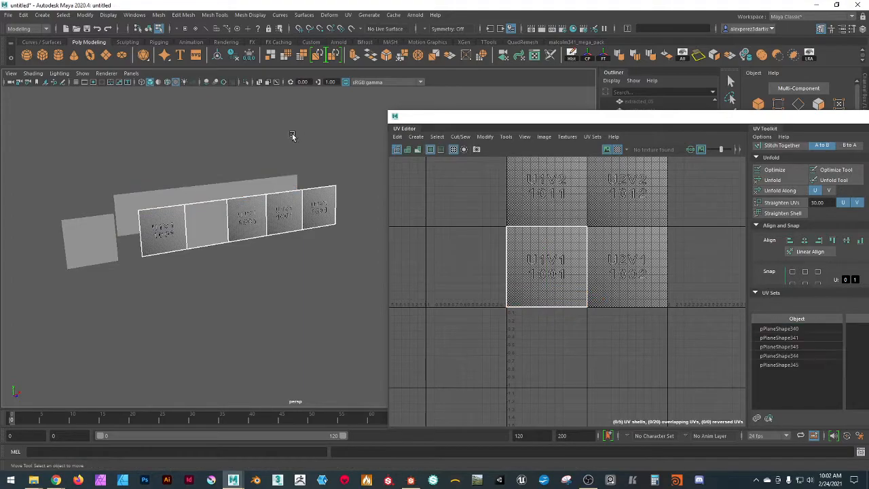
pyautogui.click(266, 185)
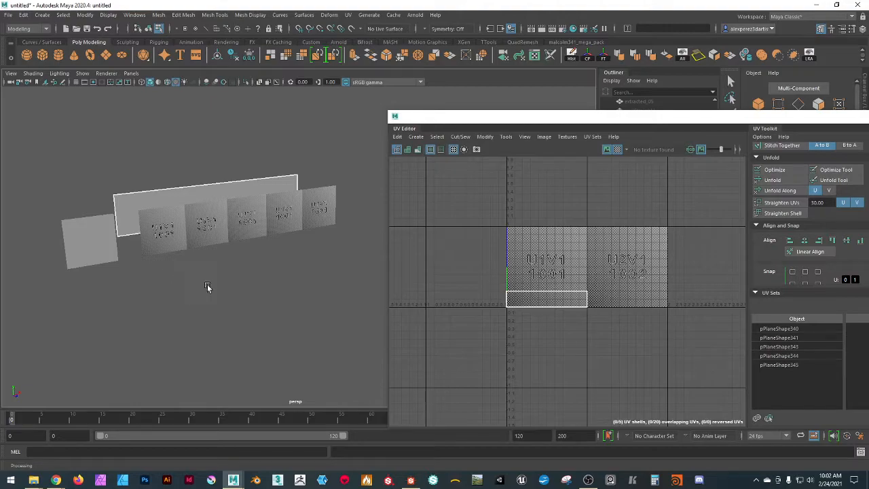
pyautogui.moveTo(183, 277)
pyautogui.keyDown('alt'); pyautogui.mouseDown()
pyautogui.moveTo(185, 286)
pyautogui.moveTo(182, 271)
pyautogui.mouseUp(); pyautogui.keyUp('alt')
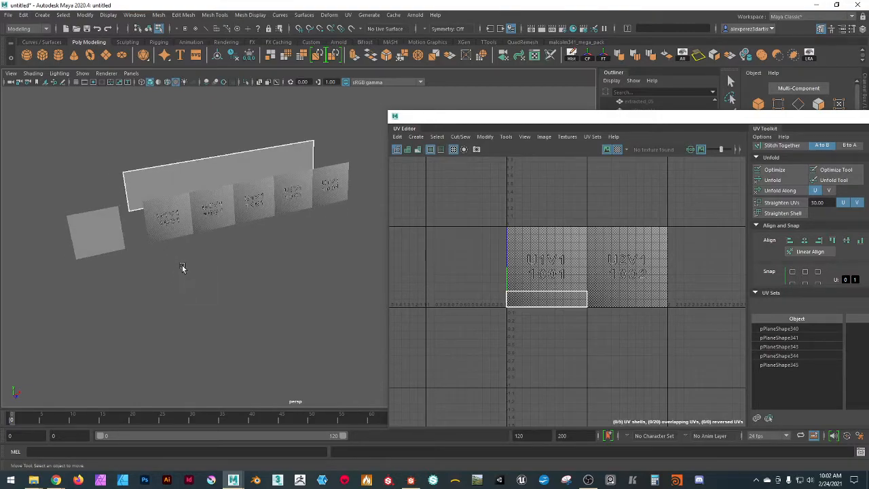
pyautogui.moveTo(172, 235)
pyautogui.mouseDown()
pyautogui.moveTo(214, 217)
pyautogui.moveTo(322, 205)
pyautogui.mouseUp()
pyautogui.keyDown('shift'); pyautogui.click(342, 197); pyautogui.keyUp('shift')
pyautogui.click(274, 151)
pyautogui.scroll(3, 608, 318)
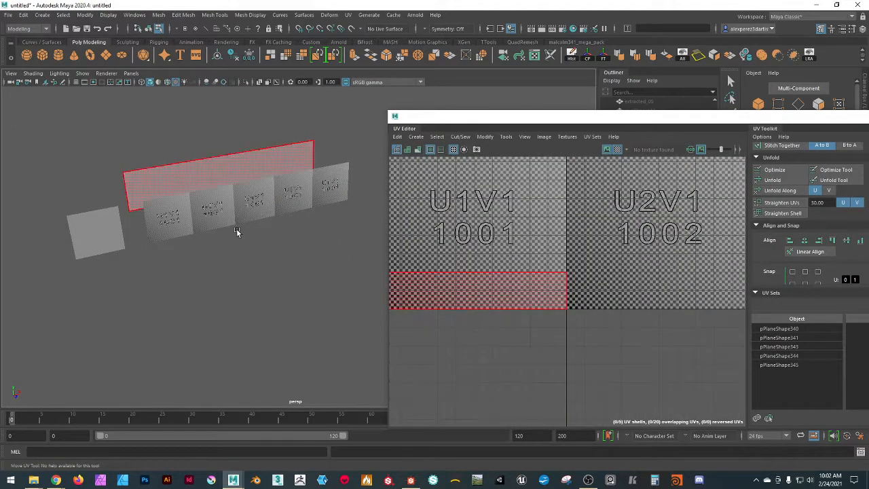
# - Inspect the checker texture on the first square plane and its neighbours up close
pyautogui.click(166, 230)
pyautogui.scroll(5, 177, 214)
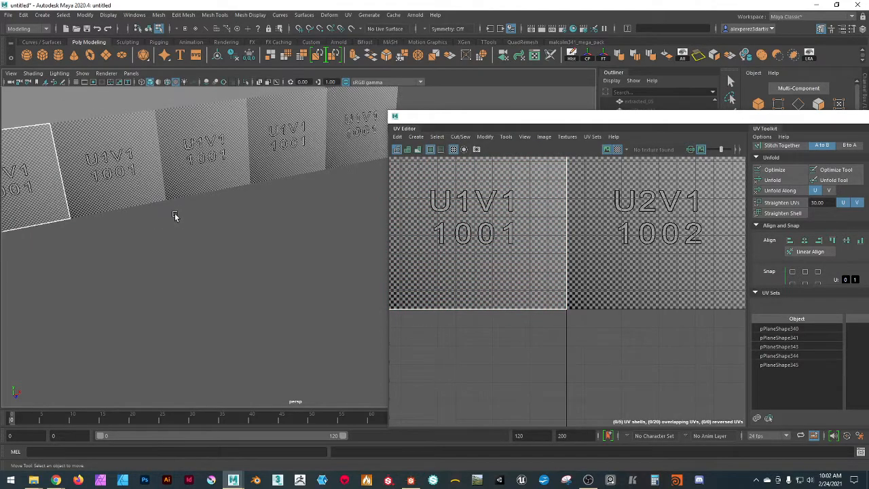
pyautogui.keyDown('alt'); pyautogui.moveTo(161, 241); pyautogui.dragTo(157, 268); pyautogui.keyUp('alt')
pyautogui.keyDown('alt'); pyautogui.moveTo(157, 267); pyautogui.dragTo(341, 270, button='middle'); pyautogui.keyUp('alt')
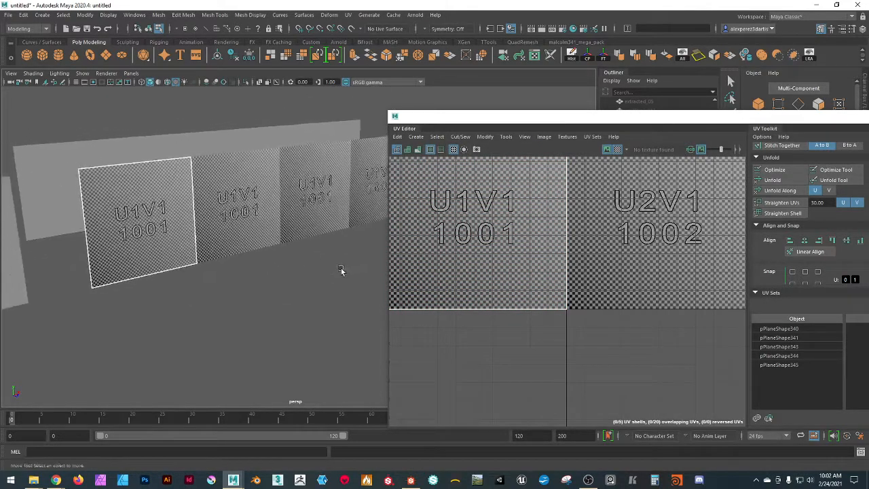
pyautogui.scroll(-5, 272, 270)
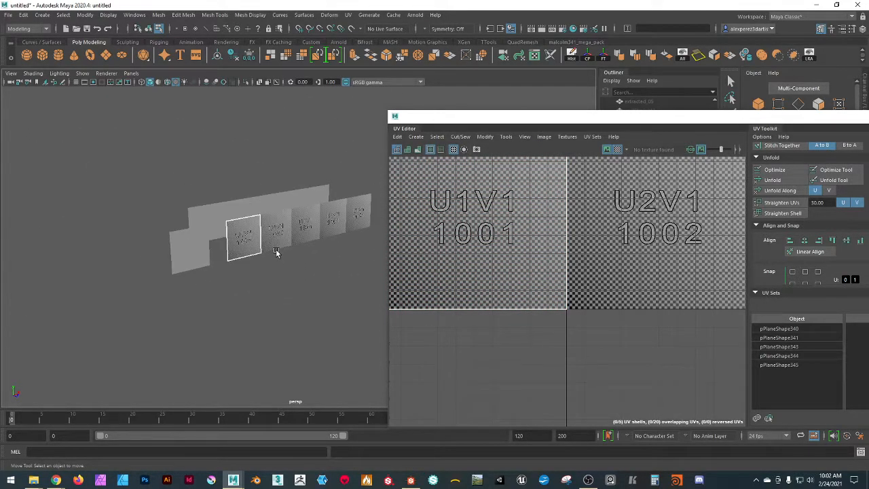
pyautogui.keyDown('alt'); pyautogui.moveTo(292, 269); pyautogui.dragTo(289, 177); pyautogui.keyUp('alt')
pyautogui.keyDown('alt'); pyautogui.moveTo(260, 266); pyautogui.dragTo(279, 273); pyautogui.keyUp('alt')
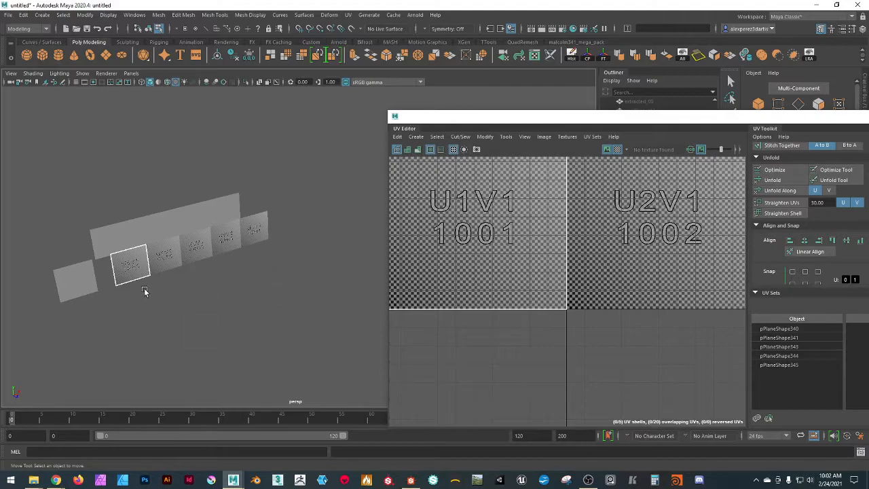
pyautogui.scroll(4, 144, 288)
pyautogui.keyDown('alt'); pyautogui.moveTo(163, 308); pyautogui.dragTo(285, 290, button='middle'); pyautogui.keyUp('alt')
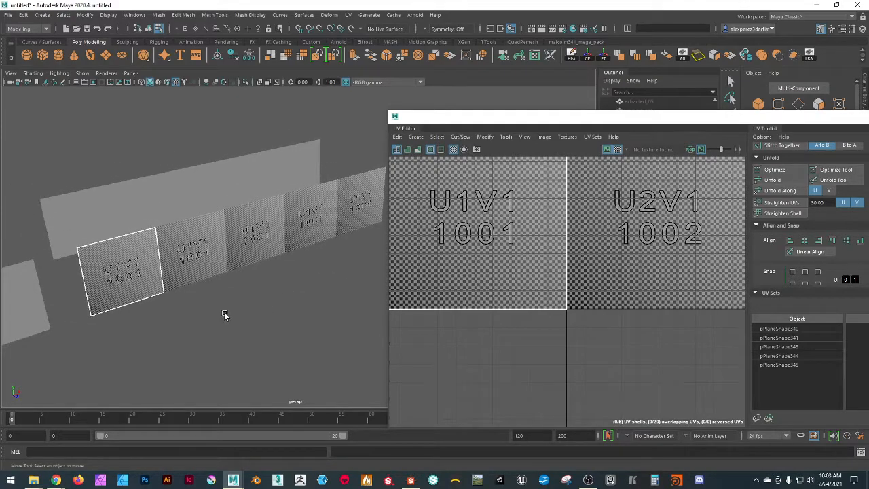
# - Select the first square plane's UV shell and move the UV Editor so the whole UV Toolkit is visible
pyautogui.click(123, 285)
pyautogui.scroll(-3, 592, 225)
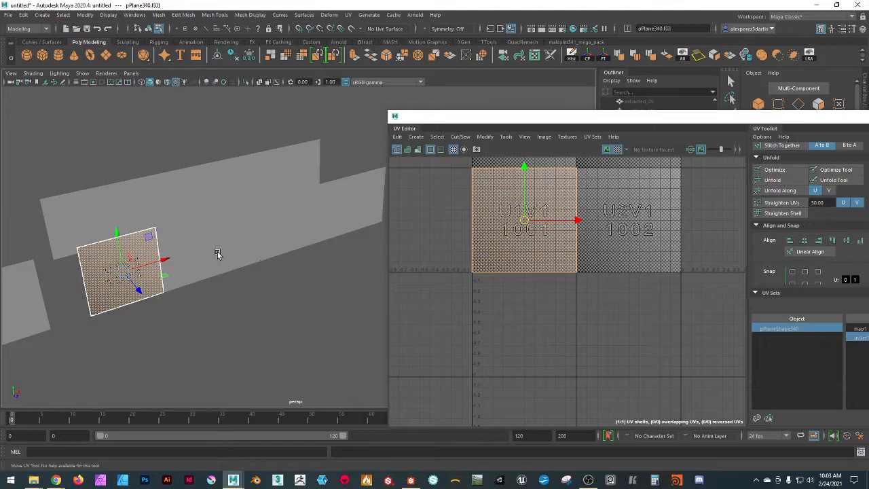
pyautogui.moveTo(558, 120); pyautogui.dragTo(421, 108)
pyautogui.scroll(10, 740, 228)
pyautogui.scroll(2, 727, 231)
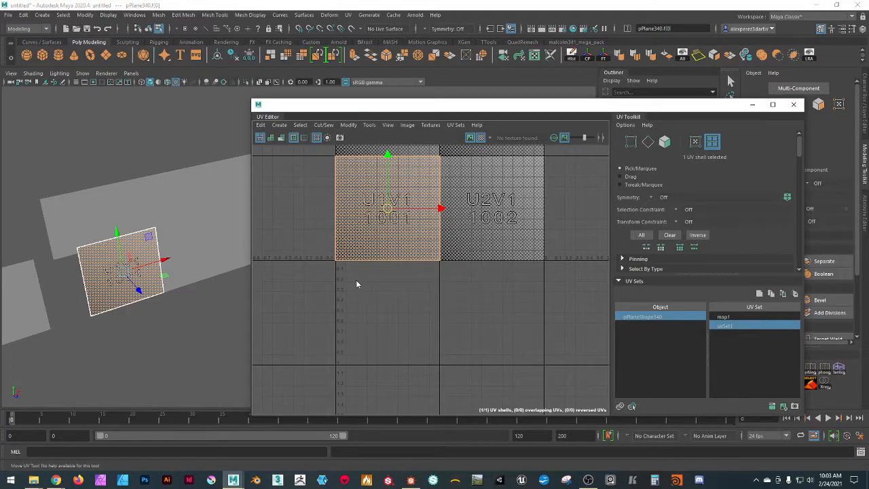
pyautogui.moveTo(165, 321)
pyautogui.keyDown('alt'); pyautogui.mouseDown()
pyautogui.moveTo(175, 287)
pyautogui.moveTo(184, 320)
pyautogui.moveTo(208, 316)
pyautogui.moveTo(156, 324)
pyautogui.moveTo(156, 314)
pyautogui.mouseUp(); pyautogui.keyUp('alt')
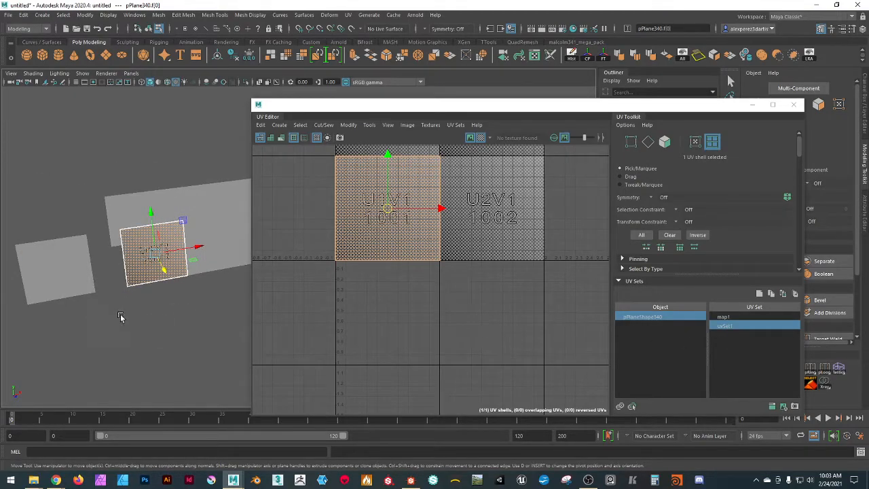
# - Clear the UV shell selection, pick out the five square planes in turn, and view them in front of the long plane
pyautogui.click(174, 340)
pyautogui.click(163, 261)
pyautogui.keyDown('alt'); pyautogui.moveTo(163, 203); pyautogui.dragTo(79, 303); pyautogui.keyUp('alt')
pyautogui.click(83, 309)
pyautogui.click(53, 273)
pyautogui.keyDown('shift'); pyautogui.click(30, 268); pyautogui.keyUp('shift')
pyautogui.keyDown('shift'); pyautogui.click(105, 261); pyautogui.keyUp('shift')
pyautogui.keyDown('shift'); pyautogui.click(136, 246); pyautogui.keyUp('shift')
pyautogui.keyDown('shift'); pyautogui.click(163, 245); pyautogui.keyUp('shift')
pyautogui.keyDown('alt'); pyautogui.moveTo(189, 320); pyautogui.dragTo(137, 320); pyautogui.keyUp('alt')
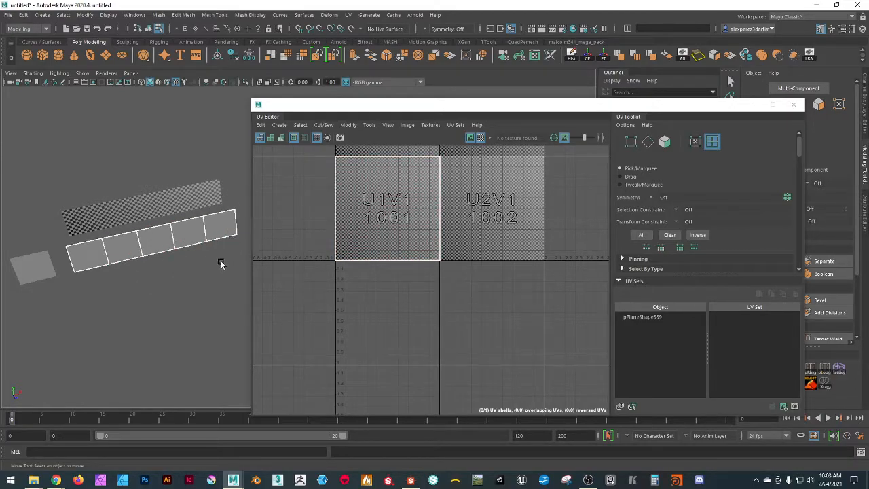
pyautogui.keyDown('alt'); pyautogui.moveTo(140, 304); pyautogui.dragTo(132, 281); pyautogui.keyUp('alt')
pyautogui.scroll(4, 106, 305)
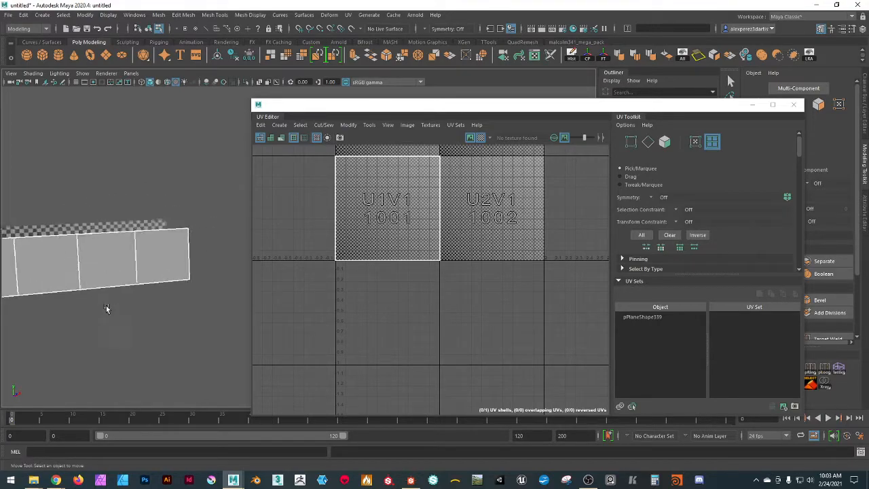
pyautogui.keyDown('alt'); pyautogui.moveTo(87, 327); pyautogui.dragTo(242, 285, button='middle'); pyautogui.keyUp('alt')
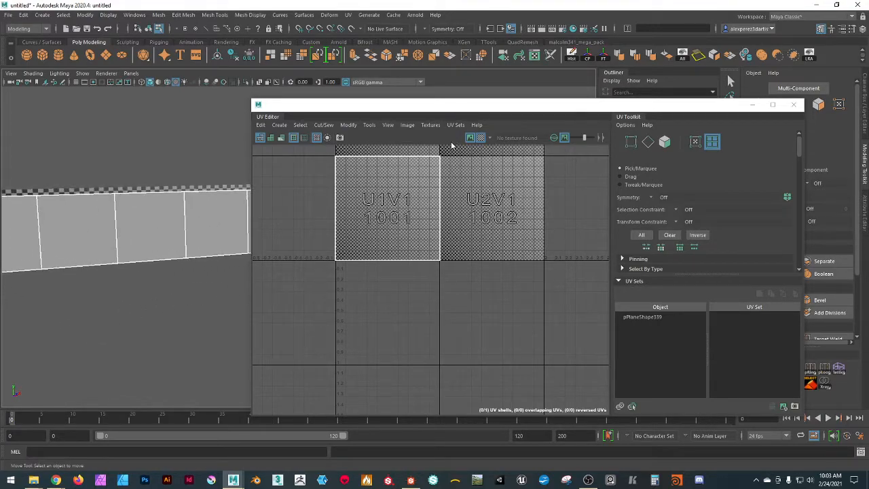
# - Close the UV Editor and switch to object selection with the five square planes selected
pyautogui.click(794, 104)
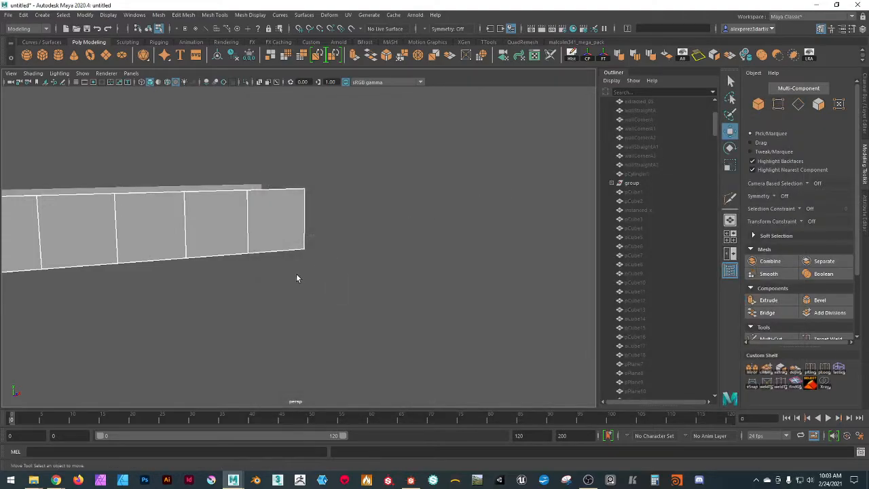
pyautogui.keyDown('alt'); pyautogui.moveTo(327, 272); pyautogui.dragTo(515, 245, button='middle'); pyautogui.keyUp('alt')
pyautogui.keyDown('alt'); pyautogui.moveTo(479, 269); pyautogui.dragTo(456, 271); pyautogui.keyUp('alt')
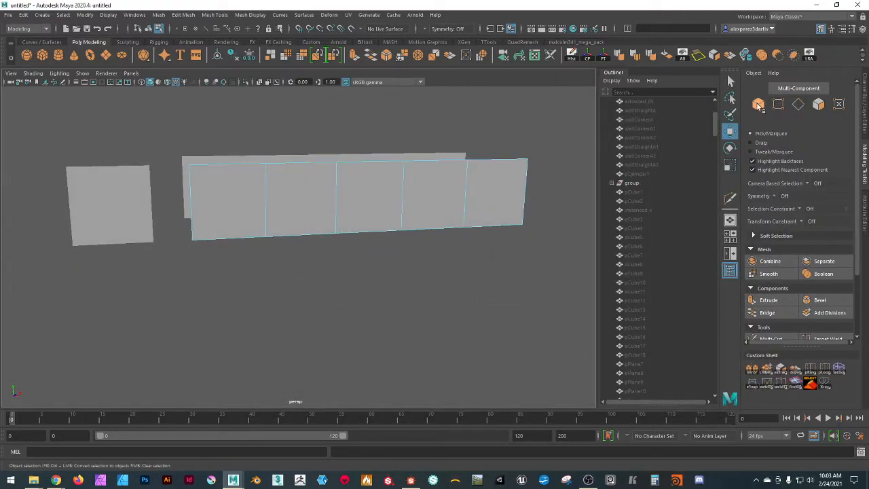
pyautogui.click(759, 105)
pyautogui.keyDown('alt'); pyautogui.moveTo(396, 272); pyautogui.dragTo(241, 237); pyautogui.keyUp('alt')
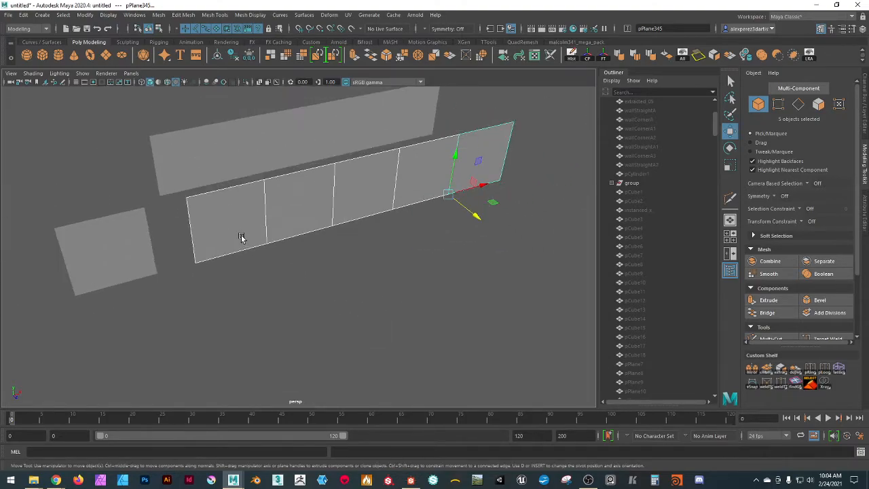
# - Pick each of the five square planes individually, finishing with the single long plane behind them
pyautogui.click(345, 281)
pyautogui.click(232, 233)
pyautogui.click(299, 208)
pyautogui.click(358, 191)
pyautogui.click(465, 179)
pyautogui.click(464, 191)
pyautogui.click(215, 236)
pyautogui.click(309, 224)
pyautogui.click(362, 190)
pyautogui.click(420, 177)
pyautogui.click(485, 159)
pyautogui.click(183, 152)
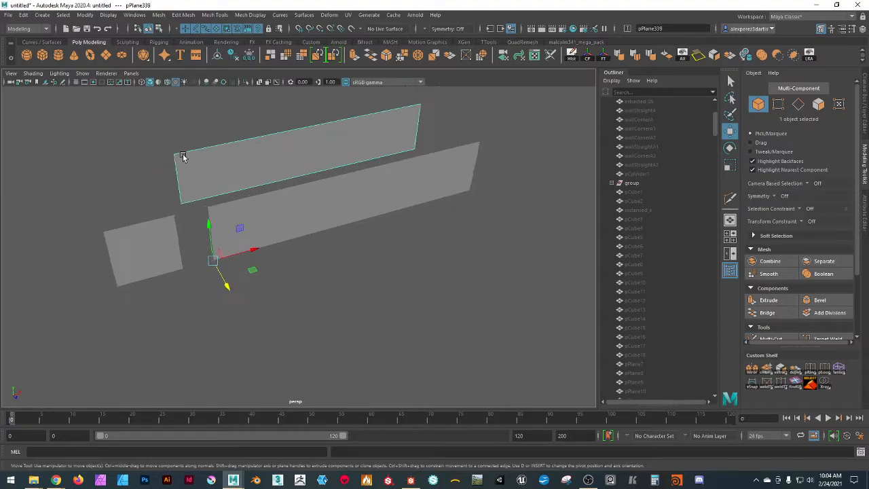
# - Clear the selection and pick each of the five joined square planes in turn, ending with the farthest one
pyautogui.keyDown('alt'); pyautogui.moveTo(229, 161); pyautogui.dragTo(243, 173); pyautogui.keyUp('alt')
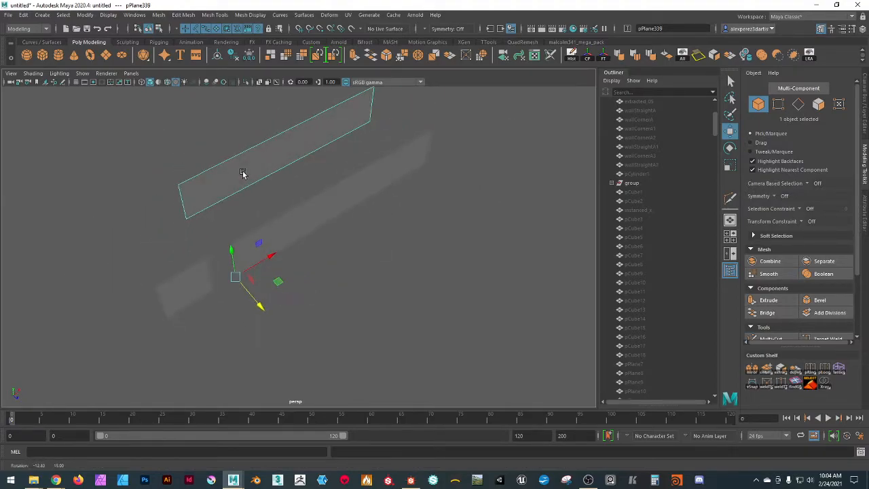
pyautogui.keyDown('alt'); pyautogui.moveTo(267, 167); pyautogui.dragTo(243, 204, button='middle'); pyautogui.keyUp('alt')
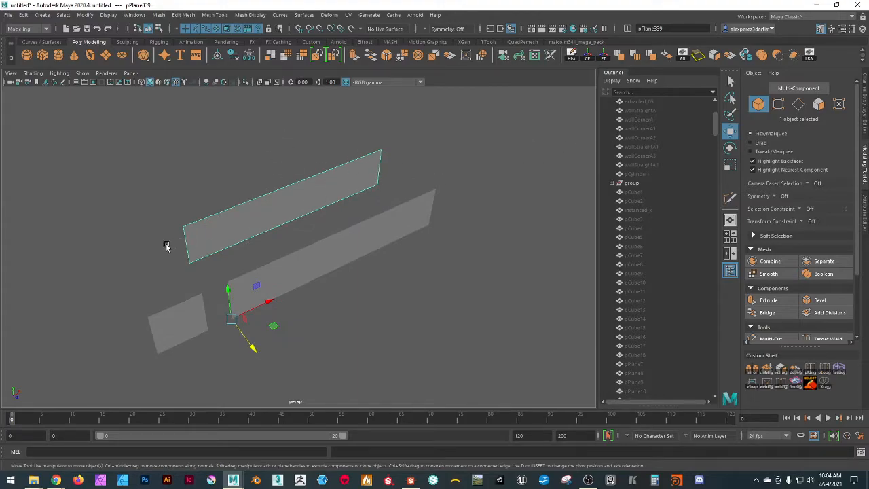
pyautogui.click(402, 157)
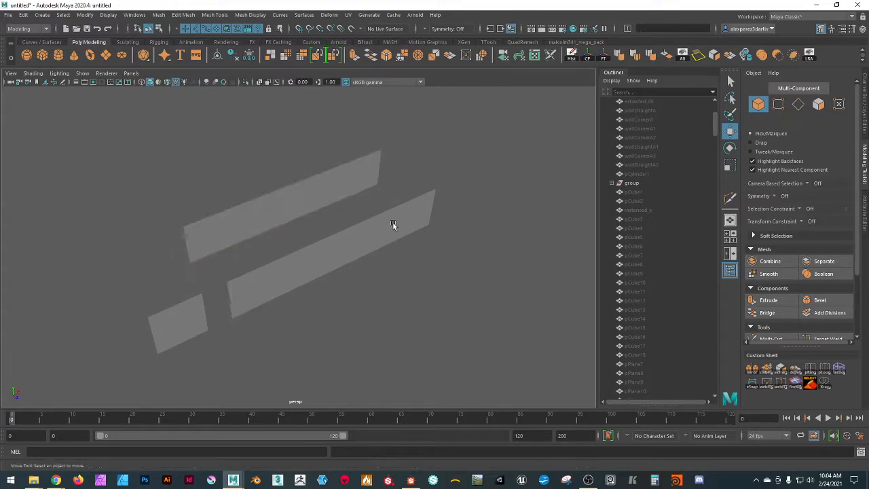
pyautogui.click(241, 299)
pyautogui.click(319, 272)
pyautogui.click(347, 253)
pyautogui.click(372, 237)
pyautogui.click(417, 219)
pyautogui.scroll(5, 292, 337)
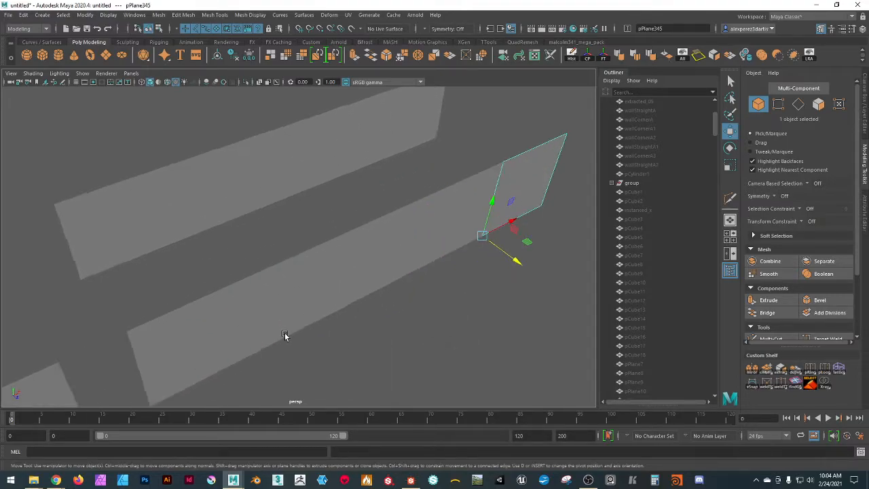
# - Pick the first of the five joined squares, then build a multiple selection from the three squares beside it
pyautogui.keyDown('alt'); pyautogui.moveTo(329, 345); pyautogui.dragTo(353, 295, button='middle'); pyautogui.keyUp('alt')
pyautogui.scroll(-5, 353, 295)
pyautogui.moveTo(342, 308)
pyautogui.keyDown('alt'); pyautogui.mouseDown()
pyautogui.moveTo(305, 293)
pyautogui.moveTo(335, 301)
pyautogui.moveTo(330, 310)
pyautogui.mouseUp(); pyautogui.keyUp('alt')
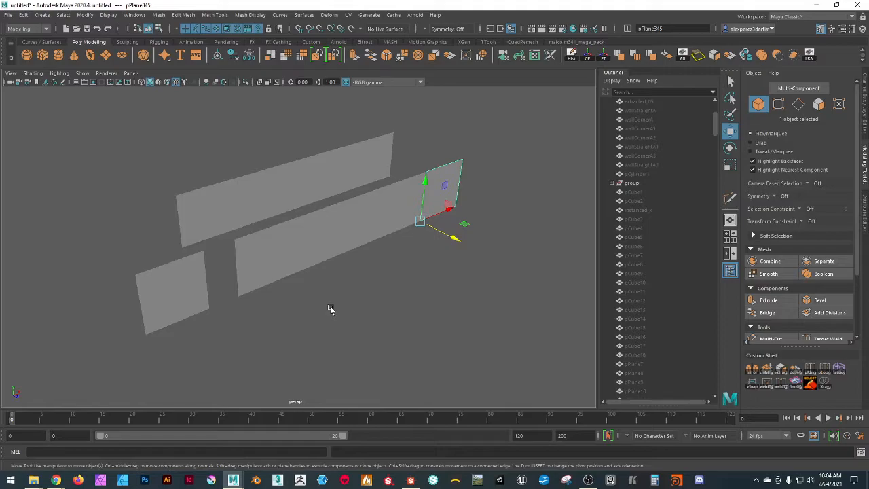
pyautogui.keyDown('alt'); pyautogui.moveTo(367, 310); pyautogui.dragTo(304, 316); pyautogui.keyUp('alt')
pyautogui.scroll(3, 243, 294)
pyautogui.click(203, 292)
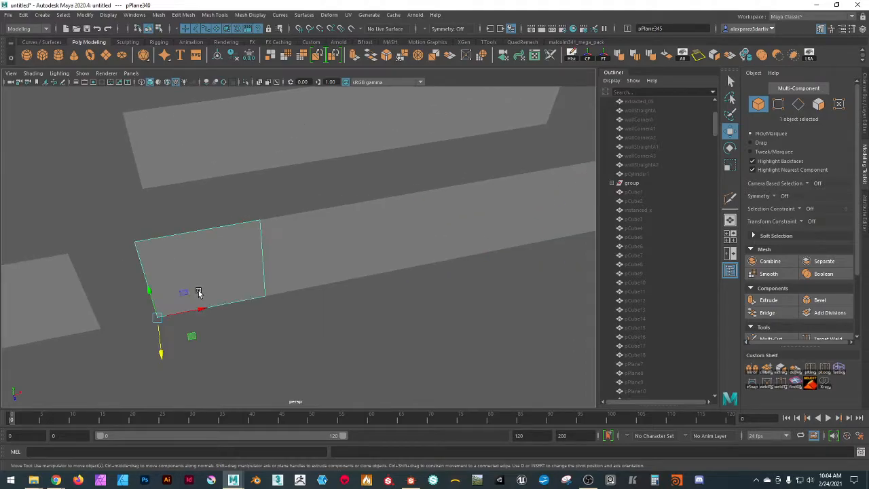
pyautogui.click(305, 273)
pyautogui.keyDown('shift'); pyautogui.click(396, 240); pyautogui.keyUp('shift')
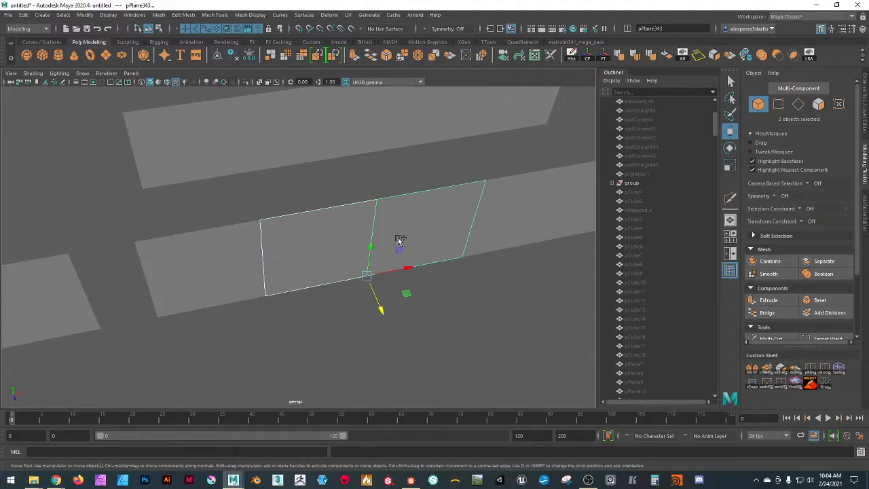
pyautogui.keyDown('shift'); pyautogui.click(494, 211); pyautogui.keyUp('shift')
pyautogui.scroll(-3, 493, 301)
pyautogui.scroll(-1, 492, 301)
pyautogui.click(479, 218)
# - Clear the selection and pick only the first square in the row of five
pyautogui.keyDown('alt'); pyautogui.moveTo(263, 339); pyautogui.dragTo(286, 324); pyautogui.keyUp('alt')
pyautogui.click(273, 330)
pyautogui.click(244, 274)
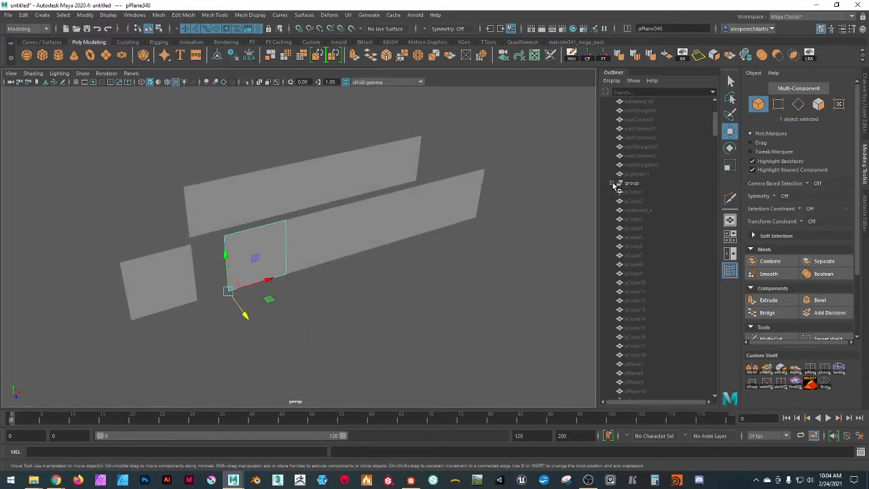
# - Select the separate single square plane and view it beside the two long strips
pyautogui.keyDown('alt'); pyautogui.moveTo(451, 251); pyautogui.dragTo(302, 297); pyautogui.keyUp('alt')
pyautogui.click(146, 286)
pyautogui.keyDown('alt'); pyautogui.moveTo(311, 331); pyautogui.dragTo(424, 308); pyautogui.keyUp('alt')
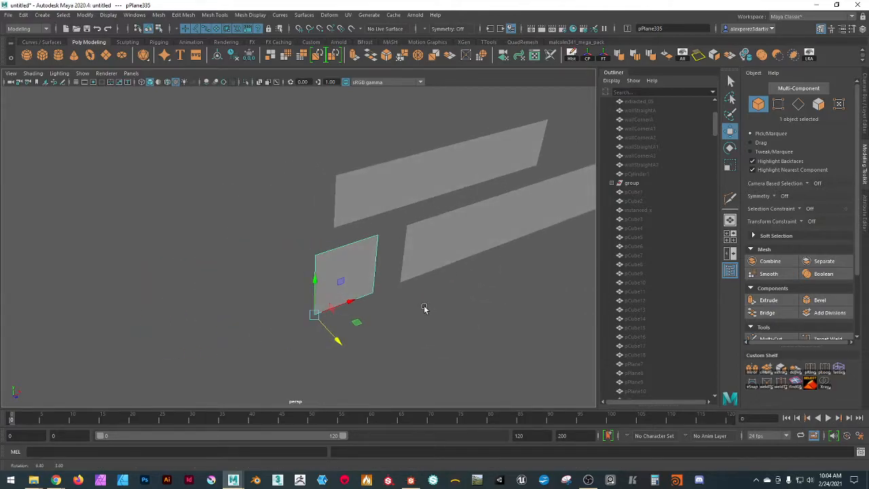
pyautogui.keyDown('alt'); pyautogui.moveTo(448, 289); pyautogui.dragTo(278, 297, button='middle'); pyautogui.keyUp('alt')
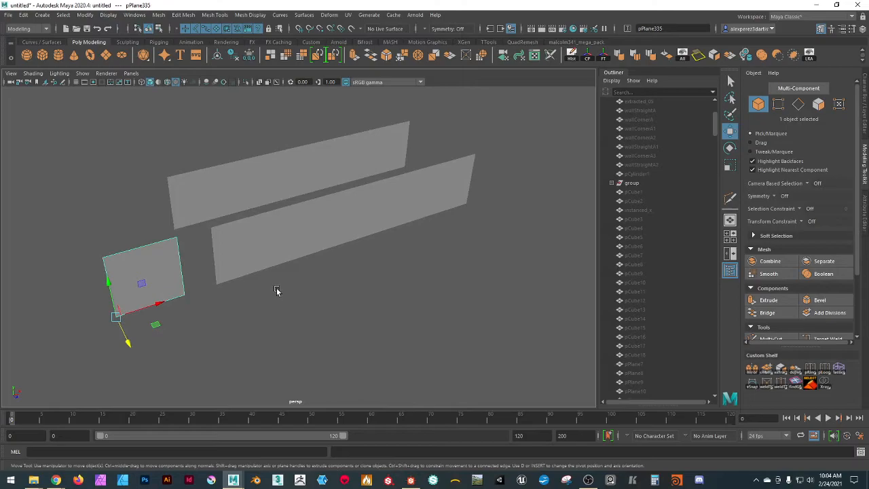
pyautogui.scroll(-2, 276, 291)
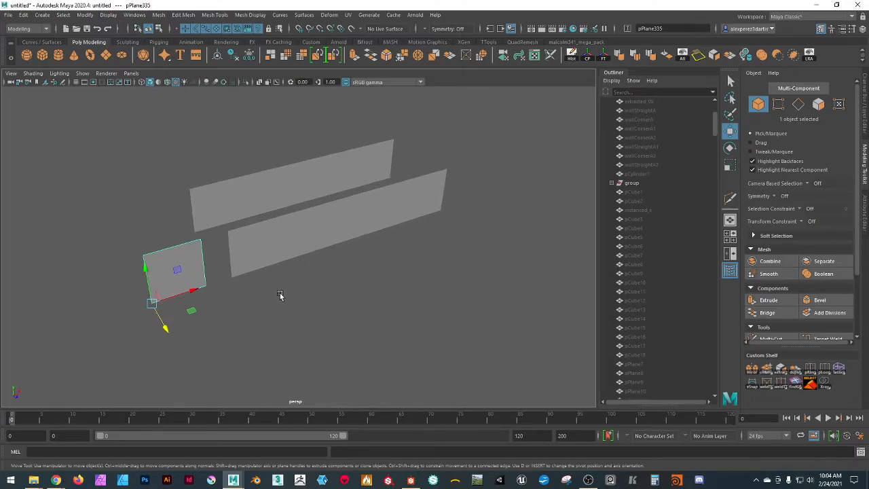
pyautogui.keyDown('alt'); pyautogui.moveTo(274, 296); pyautogui.dragTo(236, 302); pyautogui.keyUp('alt')
pyautogui.keyDown('alt'); pyautogui.moveTo(236, 302); pyautogui.dragTo(280, 338, button='middle'); pyautogui.keyUp('alt')
pyautogui.moveTo(301, 337)
pyautogui.keyDown('alt'); pyautogui.mouseDown()
pyautogui.moveTo(291, 349)
pyautogui.moveTo(297, 341)
pyautogui.mouseUp(); pyautogui.keyUp('alt')
pyautogui.click(341, 341)
pyautogui.click(264, 286)
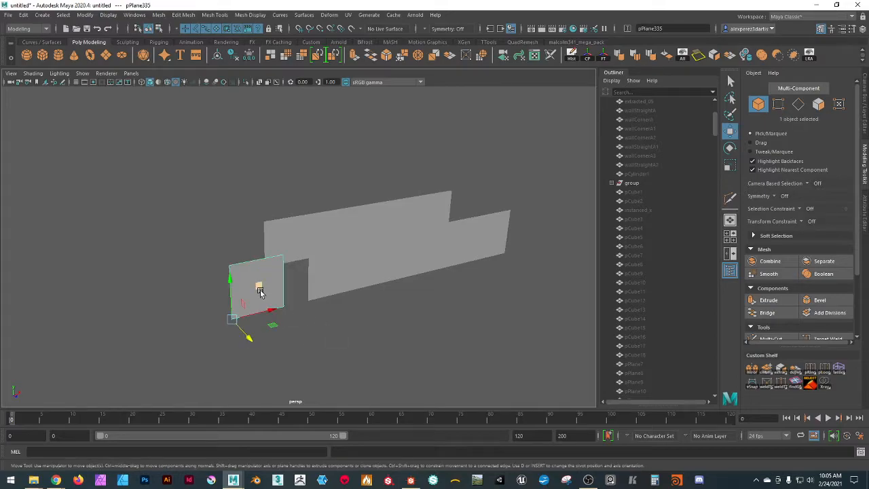
# - Select the long plane and move its pivot to the lower corner at the end nearest the separate square
pyautogui.keyDown('alt'); pyautogui.moveTo(385, 322); pyautogui.dragTo(327, 286); pyautogui.keyUp('alt')
pyautogui.click(299, 213)
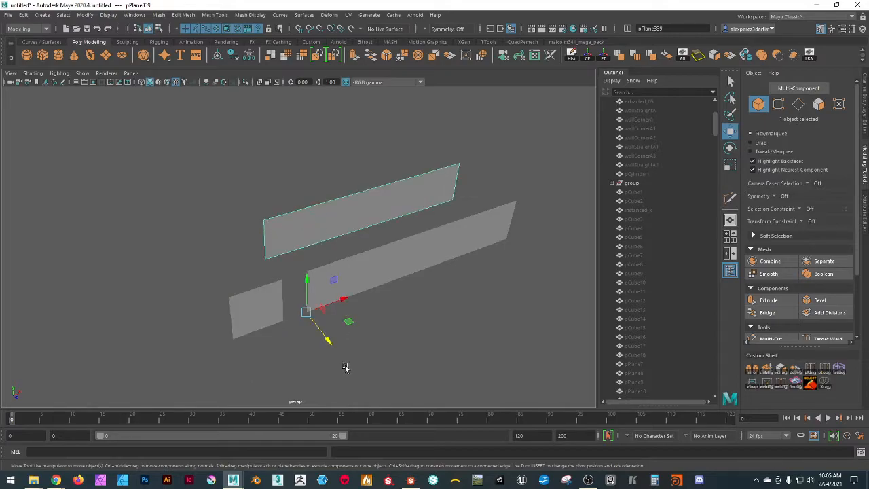
pyautogui.keyDown('alt'); pyautogui.moveTo(321, 370); pyautogui.dragTo(316, 370); pyautogui.keyUp('alt')
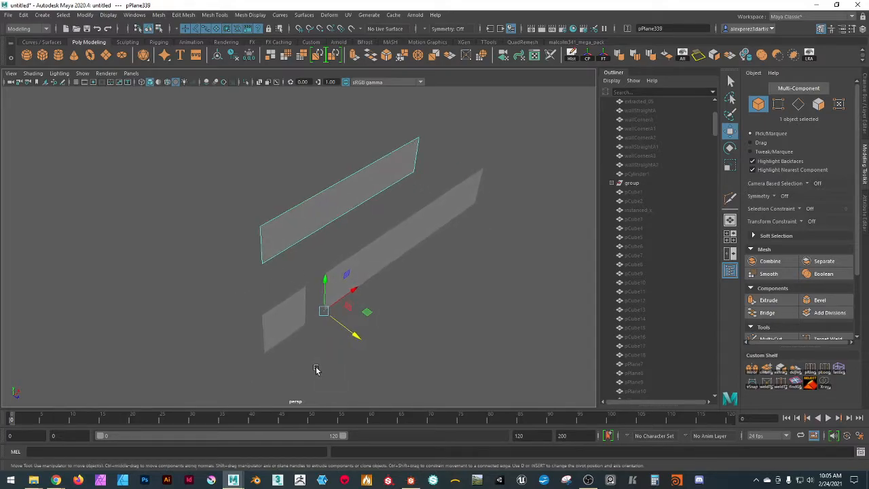
pyautogui.press('d')
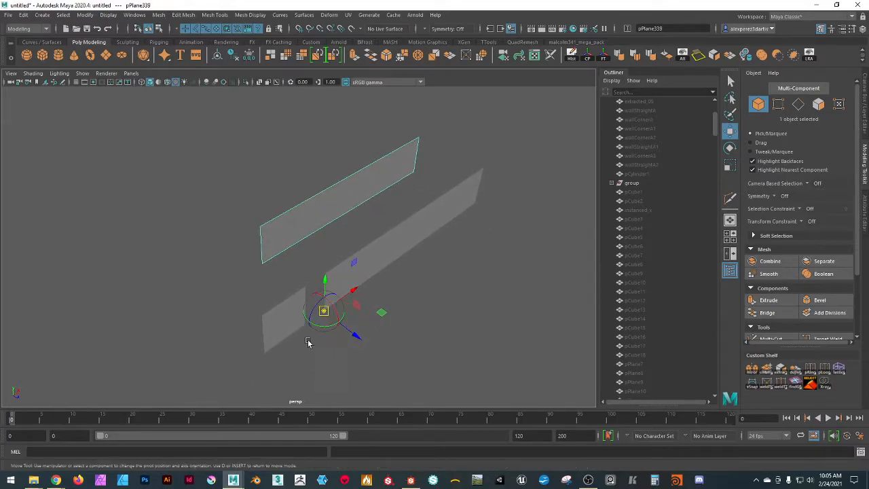
pyautogui.click(261, 265)
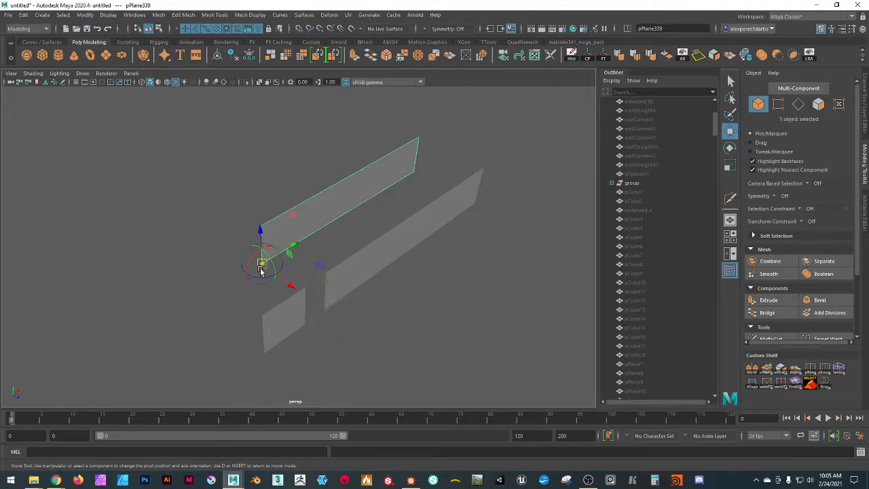
pyautogui.press('d')
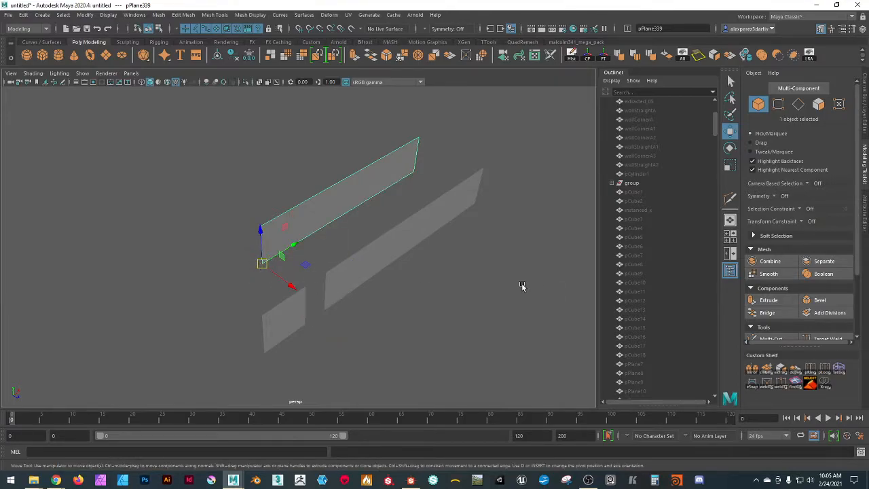
# - Freeze the long plane's transformations and delete its construction history
pyautogui.click(866, 112)
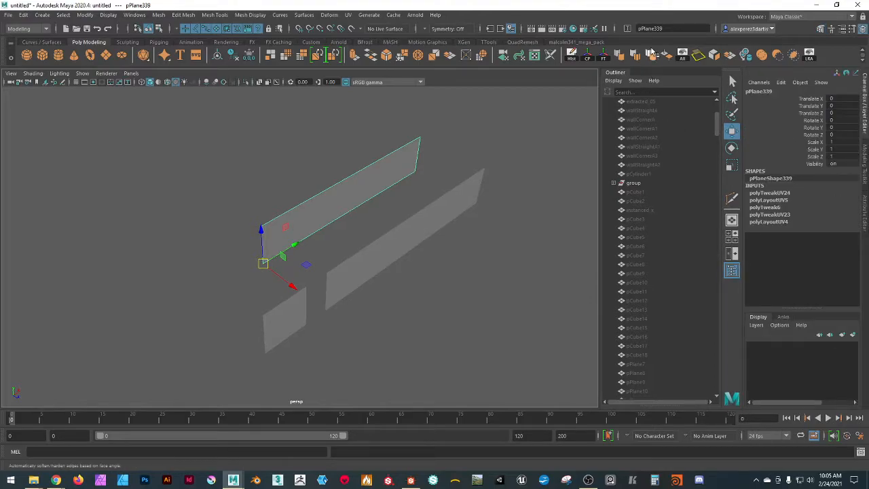
pyautogui.click(574, 57)
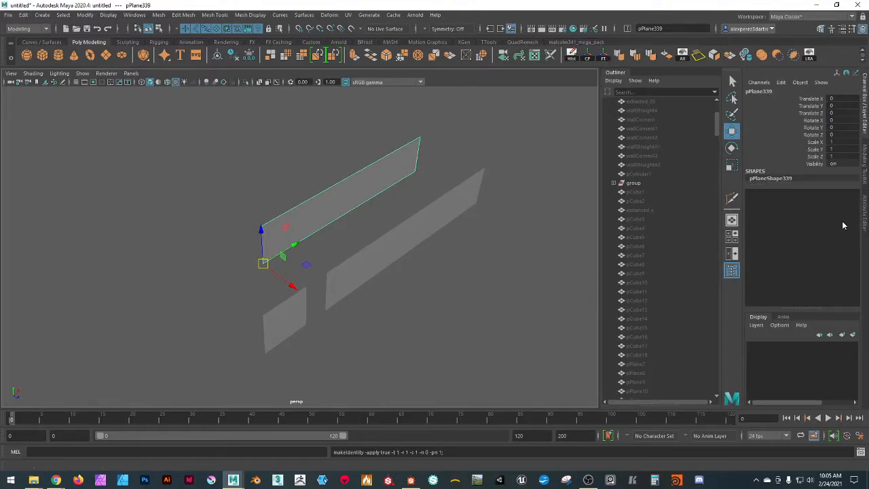
# - Set the Move tool's axis orientation to World
pyautogui.click(864, 175)
pyautogui.scroll(-3, 808, 241)
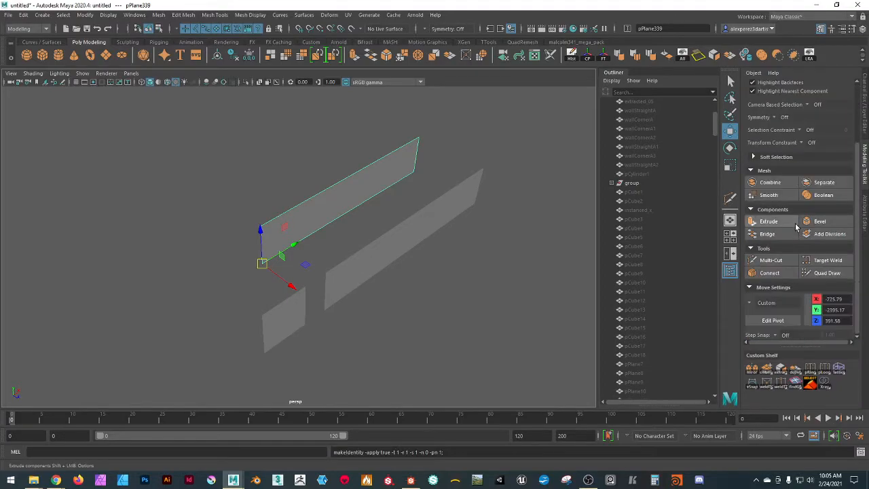
pyautogui.click(752, 304)
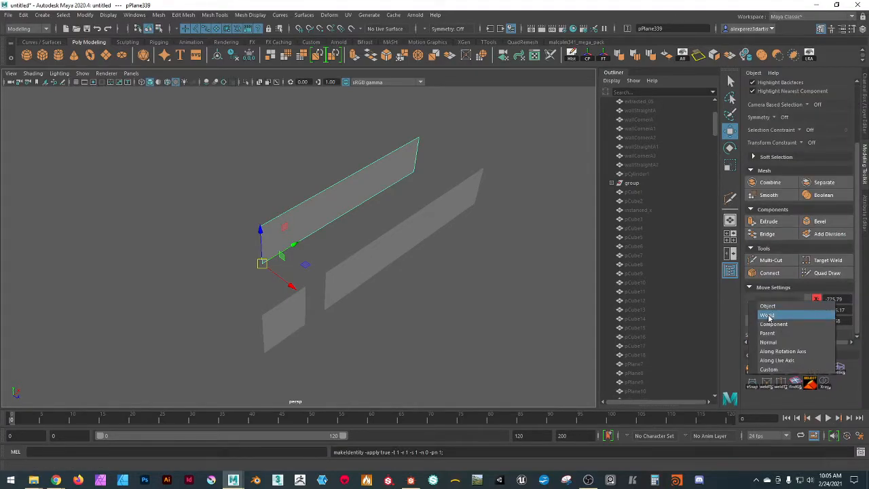
pyautogui.click(771, 317)
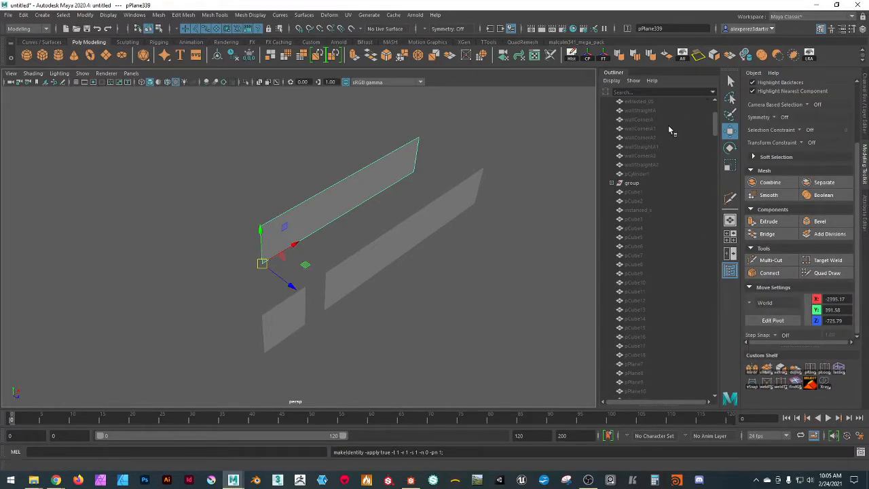
# - Switch the selection from the long plane to the separate square plane and bring it into close view
pyautogui.keyDown('alt'); pyautogui.moveTo(430, 305); pyautogui.dragTo(416, 291); pyautogui.keyUp('alt')
pyautogui.keyDown('alt'); pyautogui.moveTo(335, 319); pyautogui.dragTo(443, 291, button='middle'); pyautogui.keyUp('alt')
pyautogui.scroll(3, 433, 292)
pyautogui.keyDown('alt'); pyautogui.moveTo(433, 292); pyautogui.dragTo(89, 294); pyautogui.keyUp('alt')
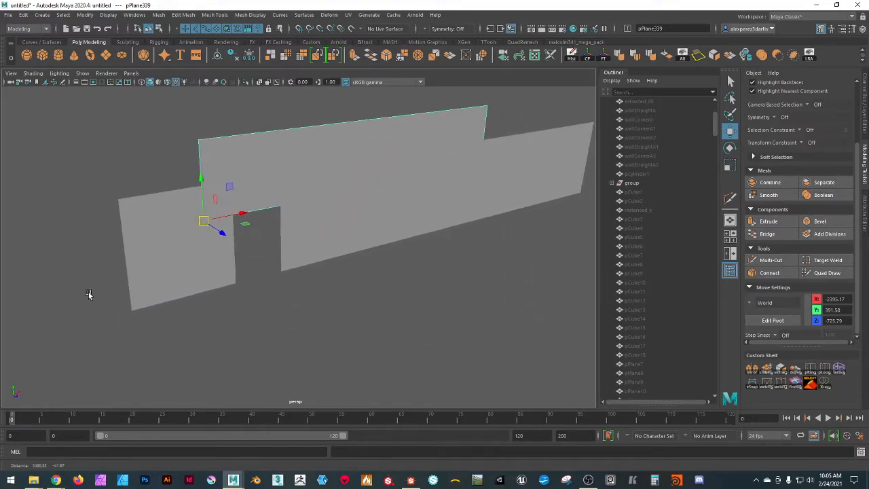
pyautogui.click(237, 314)
pyautogui.click(156, 264)
pyautogui.keyDown('alt'); pyautogui.moveTo(264, 299); pyautogui.dragTo(245, 304); pyautogui.keyUp('alt')
pyautogui.scroll(-3, 272, 306)
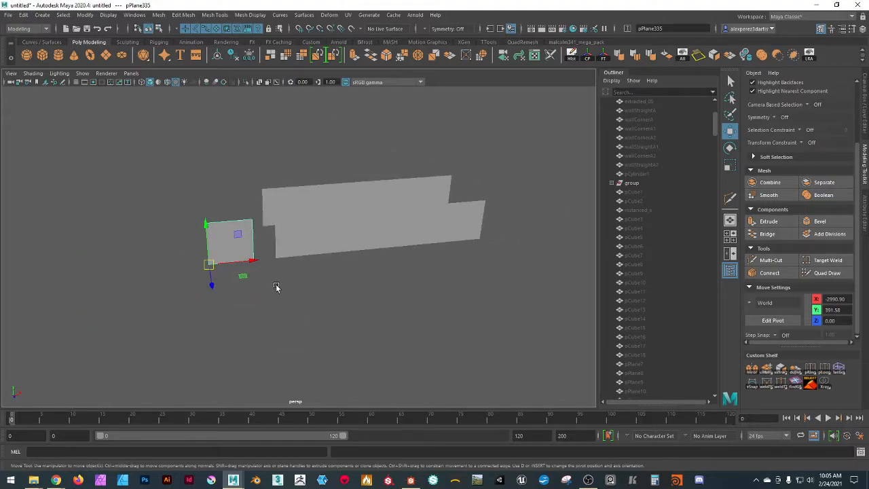
pyautogui.scroll(4, 273, 285)
pyautogui.scroll(-2, 273, 285)
pyautogui.keyDown('alt'); pyautogui.moveTo(282, 281); pyautogui.dragTo(332, 283); pyautogui.keyUp('alt')
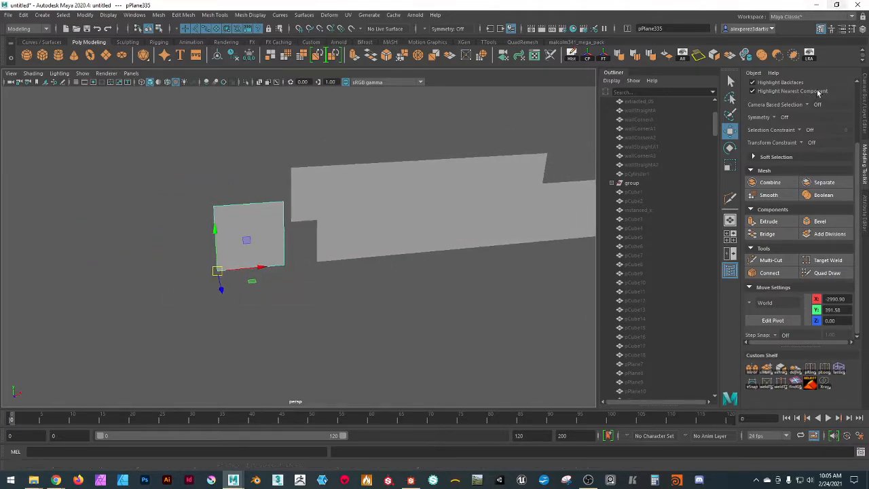
# - Open the UV Editor for the separate square plane and make map1 the current UV set
pyautogui.click(534, 57)
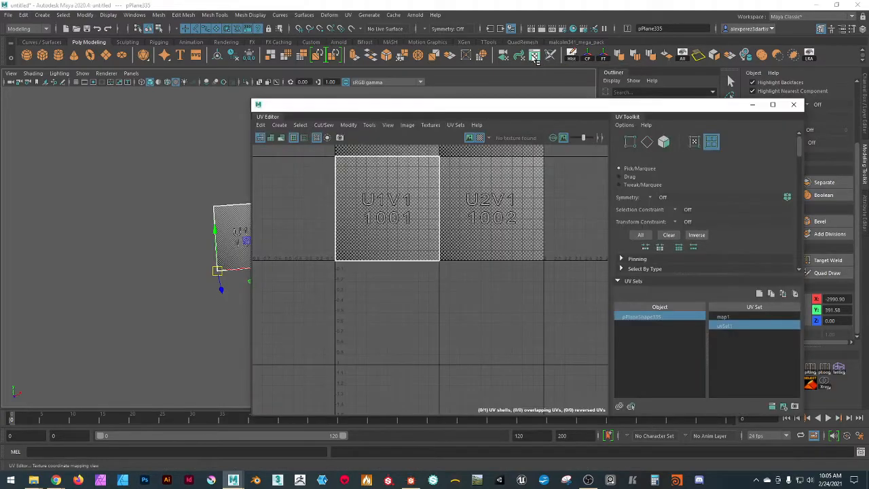
pyautogui.click(725, 317)
pyautogui.scroll(-5, 409, 195)
pyautogui.scroll(-2, 409, 197)
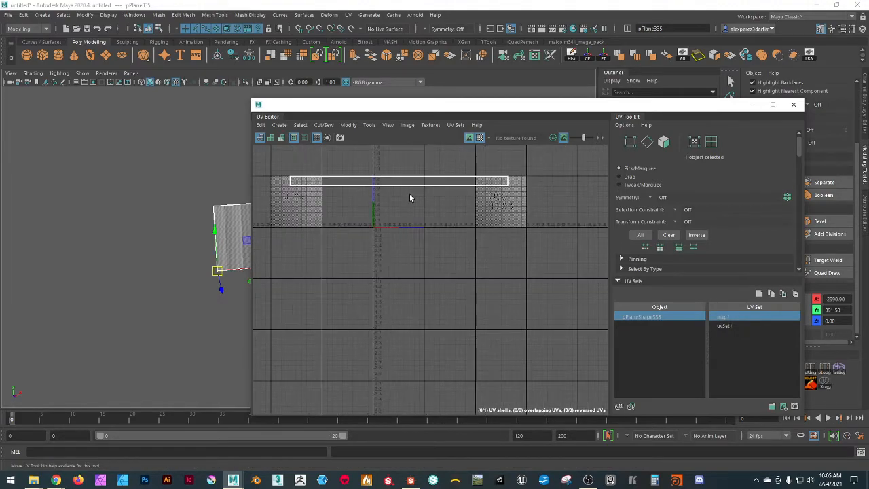
# - Unfold the separate square plane's UVs in map1
pyautogui.keyDown('alt'); pyautogui.moveTo(206, 310); pyautogui.dragTo(66, 330, button='middle'); pyautogui.keyUp('alt')
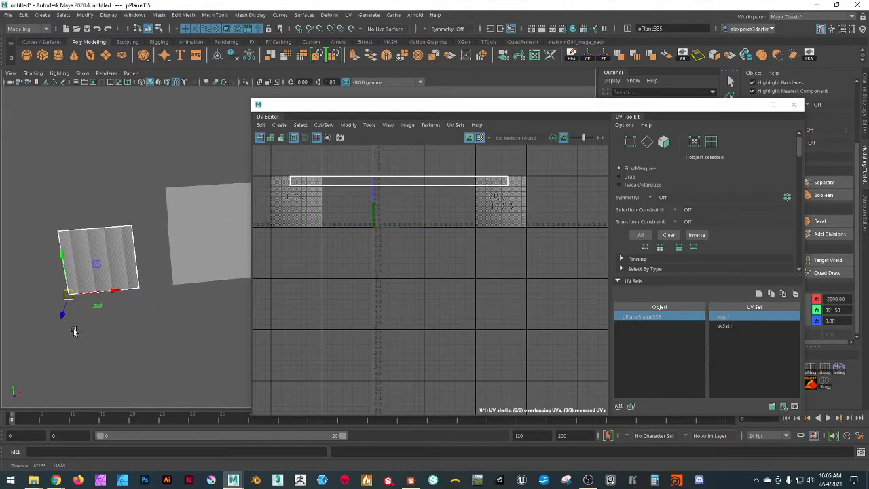
pyautogui.scroll(-2, 748, 238)
pyautogui.scroll(-10, 750, 242)
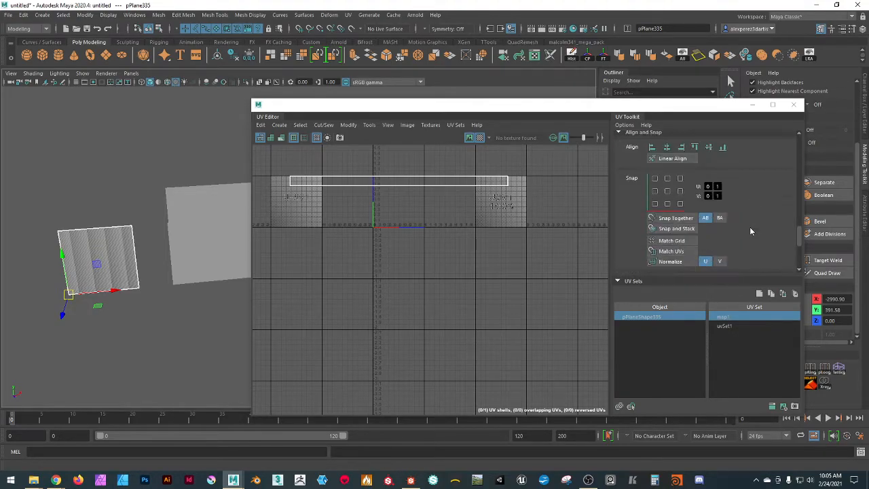
pyautogui.scroll(5, 750, 227)
pyautogui.click(630, 222)
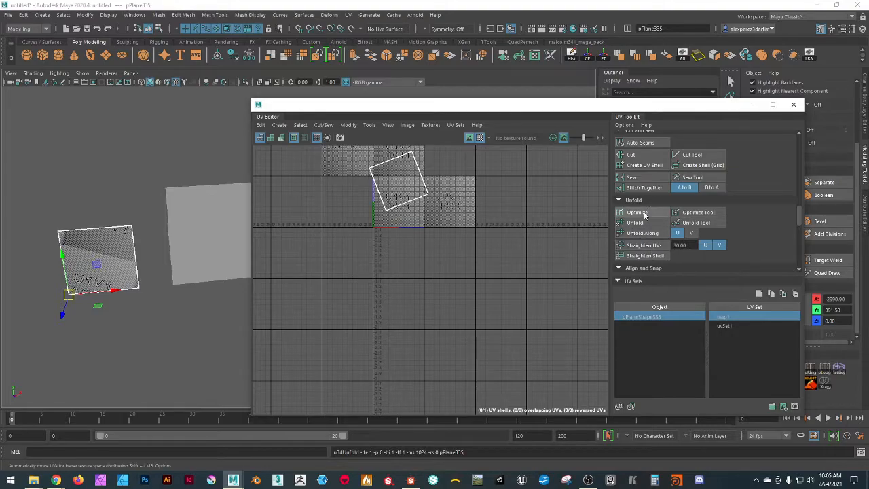
# - Orient the unfolded shell to the UV axes and lay it out in the U1V1 tile
pyautogui.scroll(-4, 642, 245)
pyautogui.scroll(-3, 644, 245)
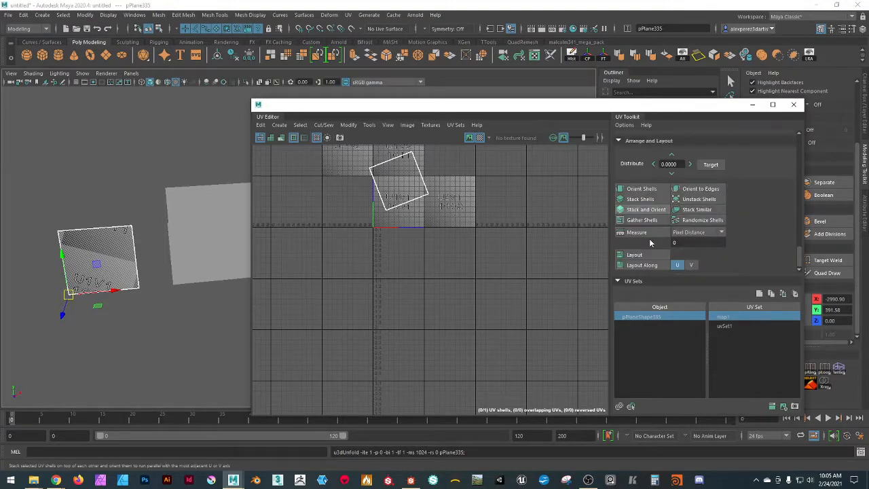
pyautogui.click(641, 188)
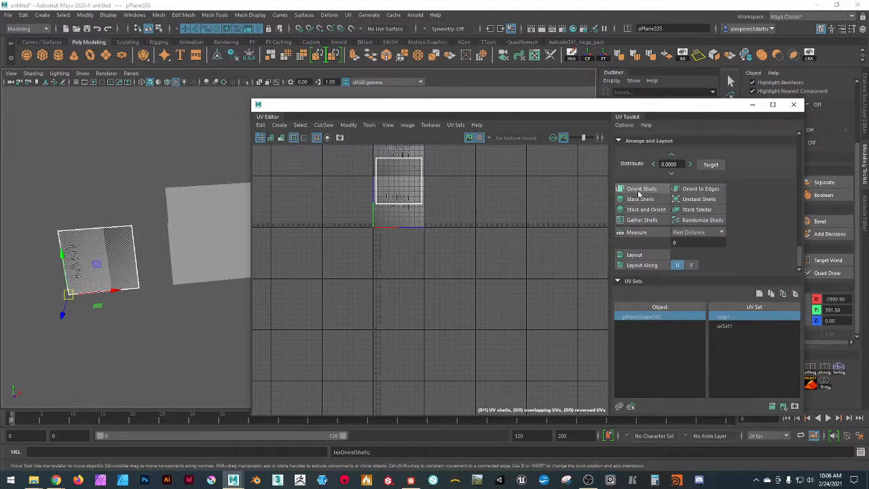
pyautogui.click(635, 255)
pyautogui.scroll(5, 373, 186)
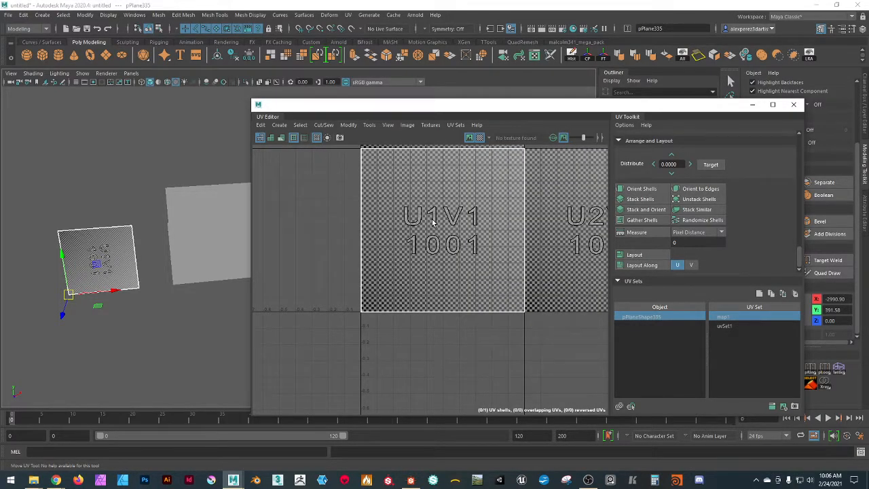
# - Select the square's UV shell in the U1V1 tile and examine its checker texture on the plane
pyautogui.moveTo(574, 217); pyautogui.dragTo(523, 202, button='right')
pyautogui.click(466, 243)
pyautogui.click(465, 243)
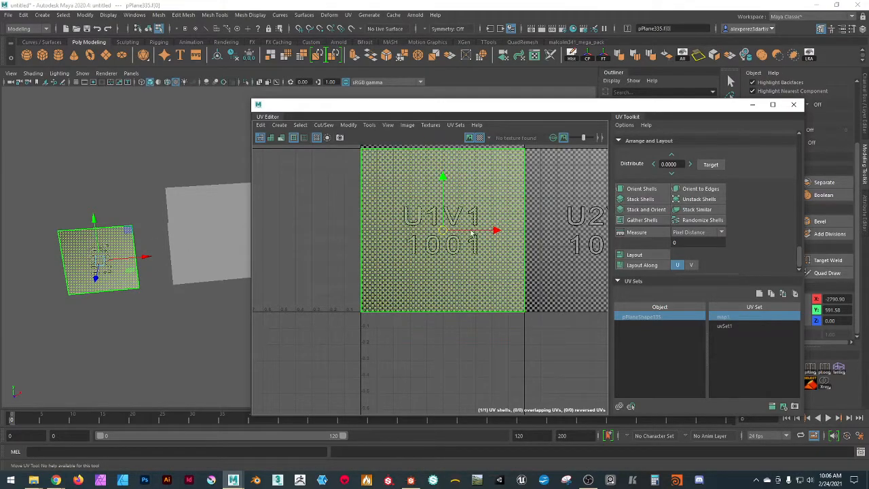
pyautogui.scroll(4, 86, 271)
pyautogui.keyDown('alt'); pyautogui.moveTo(95, 322); pyautogui.dragTo(254, 304, button='middle'); pyautogui.keyUp('alt')
pyautogui.scroll(-2, 189, 270)
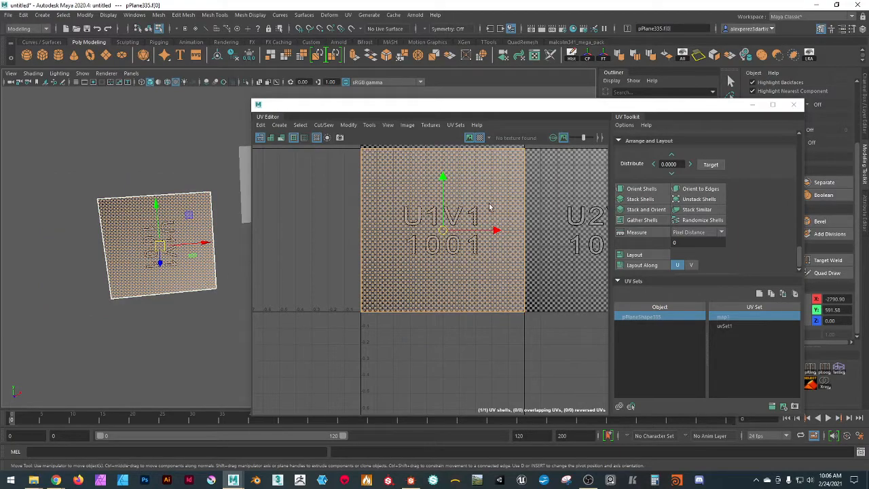
# - Rotate the square's UV shell 90 degrees counterclockwise twice so the checker lettering reads upright on the plane
pyautogui.scroll(5, 698, 219)
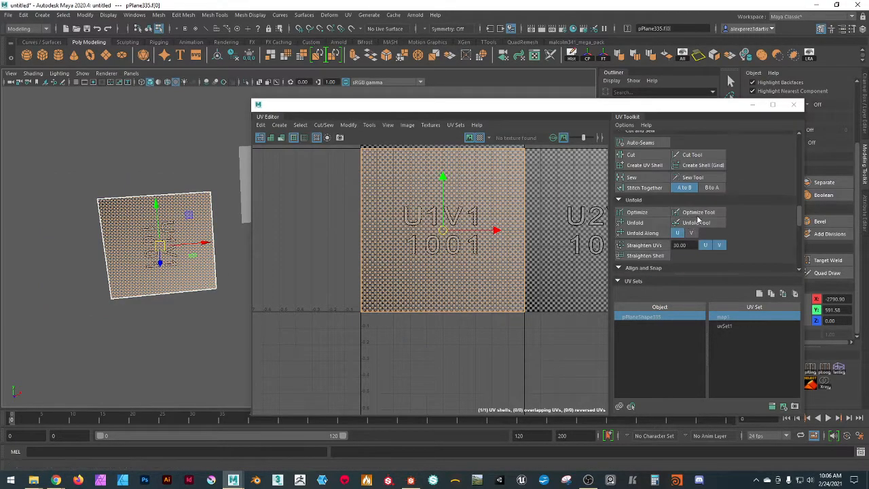
pyautogui.scroll(5, 697, 220)
pyautogui.click(691, 134)
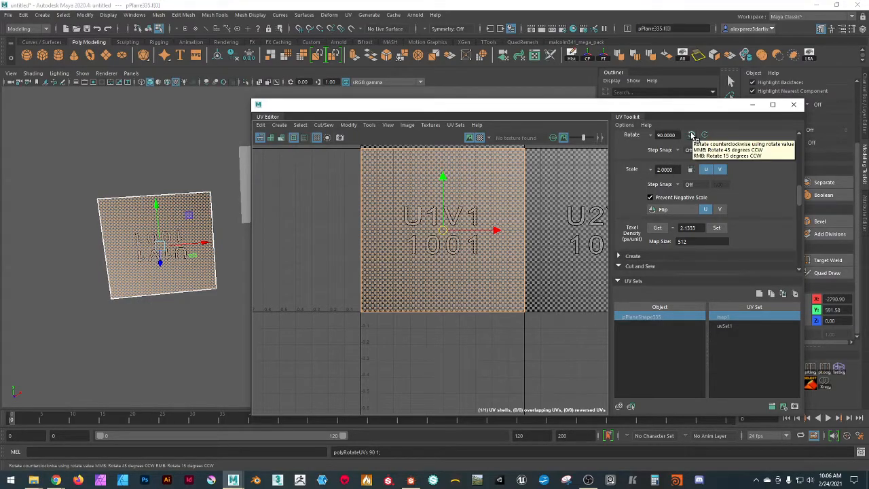
pyautogui.keyDown('alt'); pyautogui.moveTo(155, 330); pyautogui.dragTo(140, 349); pyautogui.keyUp('alt')
pyautogui.click(70, 260)
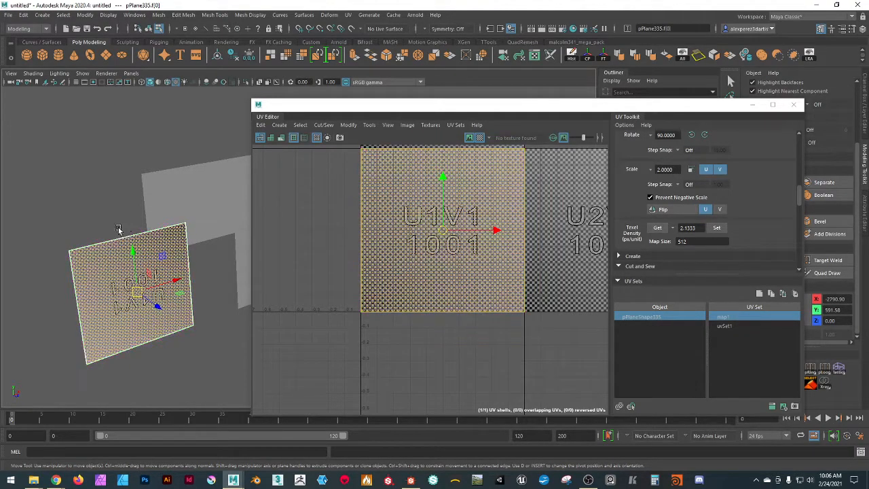
pyautogui.click(691, 134)
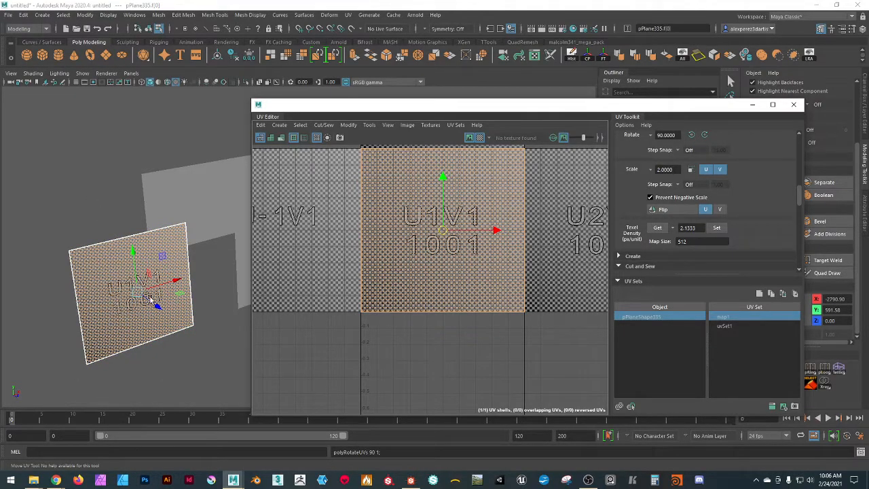
pyautogui.keyDown('alt'); pyautogui.moveTo(171, 324); pyautogui.dragTo(188, 327); pyautogui.keyUp('alt')
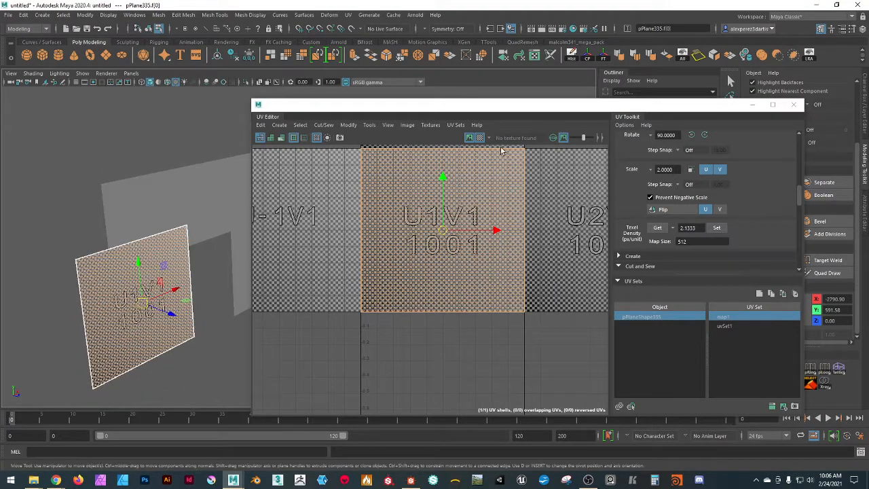
# - Tilt the square's UV shell by a few degrees counterclockwise in the U1V1 tile
pyautogui.scroll(-2, 463, 187)
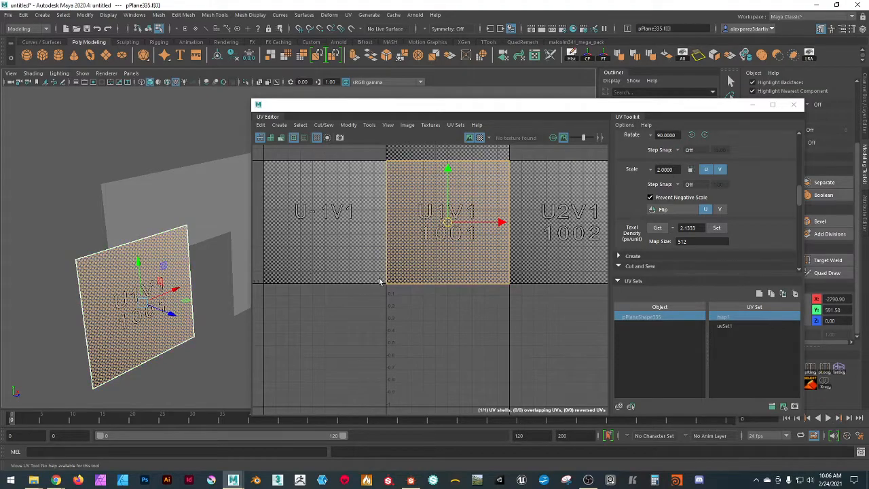
pyautogui.keyDown('alt'); pyautogui.moveTo(204, 311); pyautogui.dragTo(184, 321); pyautogui.keyUp('alt')
pyautogui.press('e')
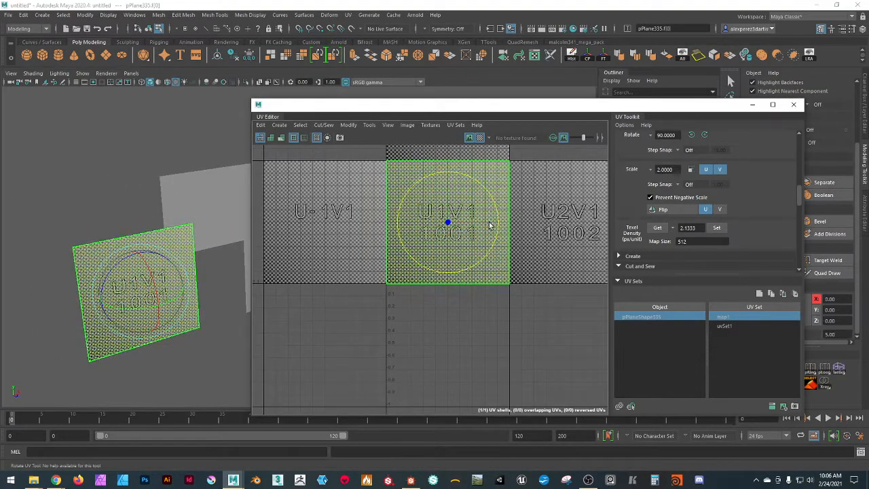
pyautogui.moveTo(421, 183)
pyautogui.mouseDown()
pyautogui.moveTo(407, 186)
pyautogui.moveTo(416, 182)
pyautogui.mouseUp()
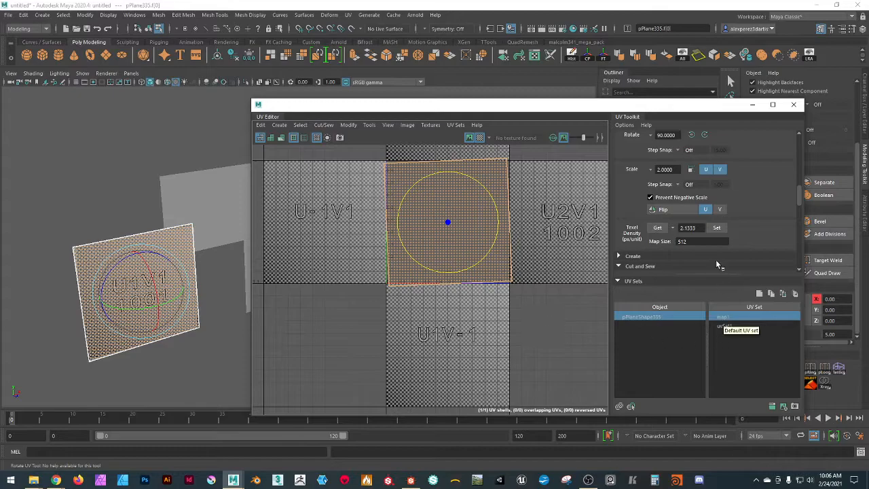
# - Unfold the tilted UV shell of the square plane in map1
pyautogui.scroll(-3, 729, 247)
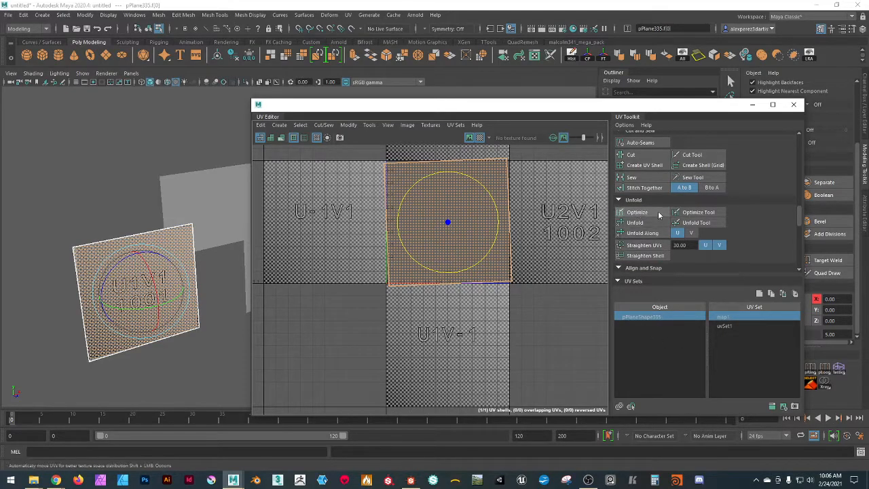
pyautogui.click(638, 221)
pyautogui.scroll(5, 649, 222)
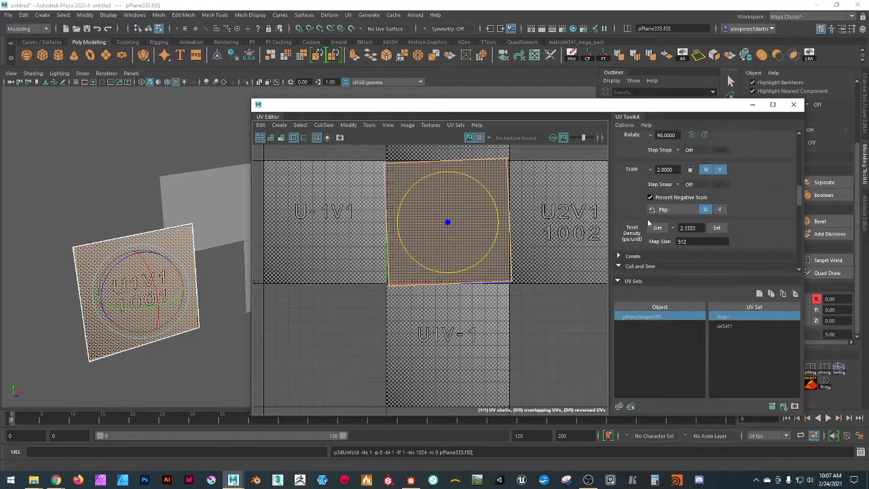
pyautogui.scroll(-2, 650, 223)
pyautogui.click(478, 247)
pyautogui.press('w')
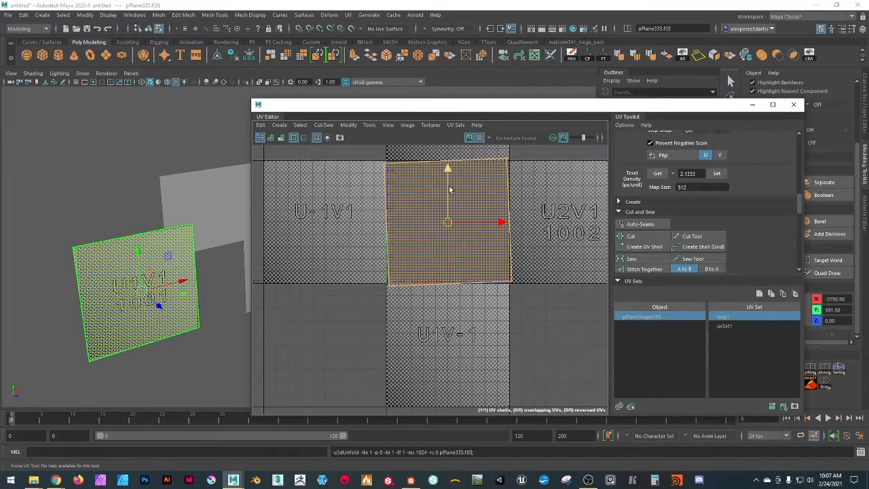
pyautogui.moveTo(450, 172); pyautogui.dragTo(450, 211)
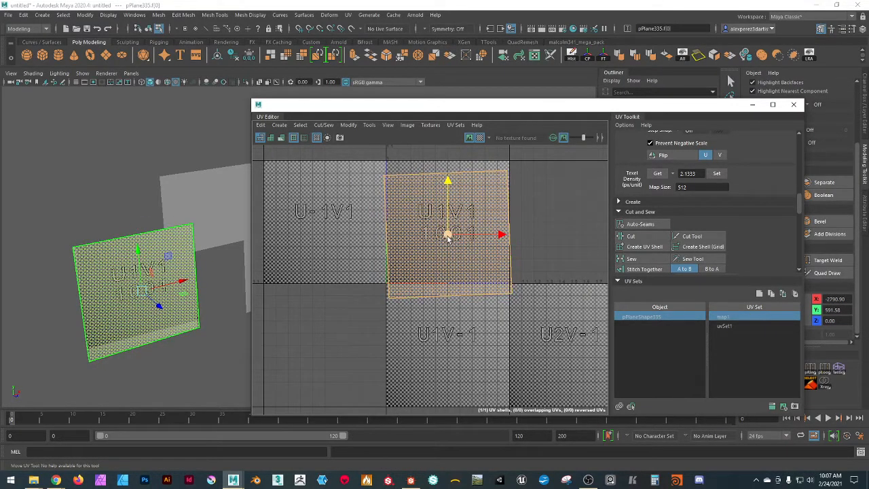
pyautogui.hotkey('ctrl', 'z')
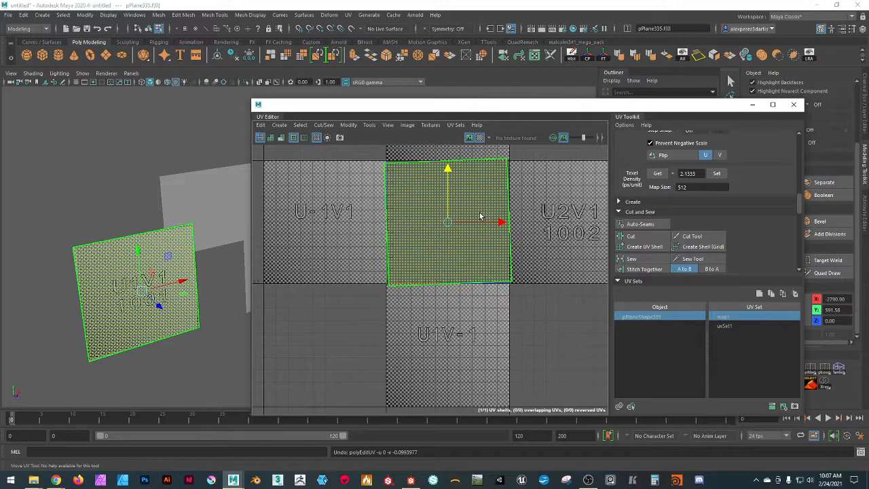
# - Orient the tilted shell so its edges align with the U and V axes
pyautogui.scroll(-10, 680, 238)
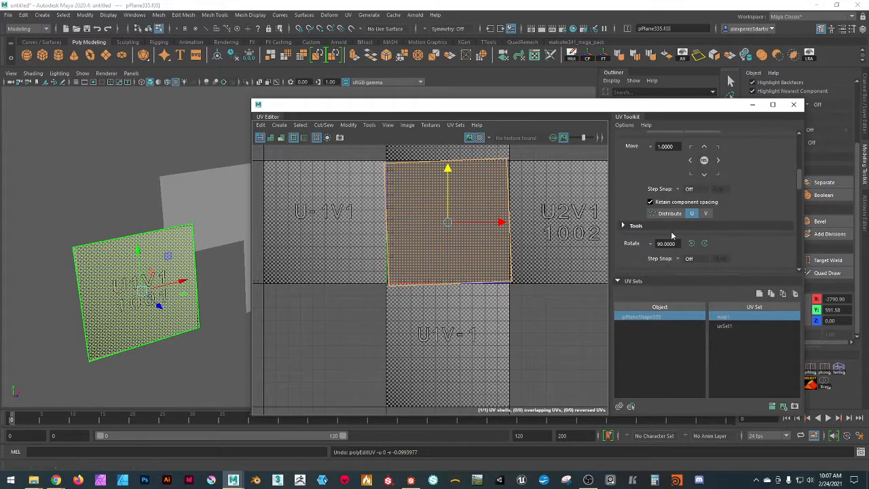
pyautogui.scroll(-4, 658, 229)
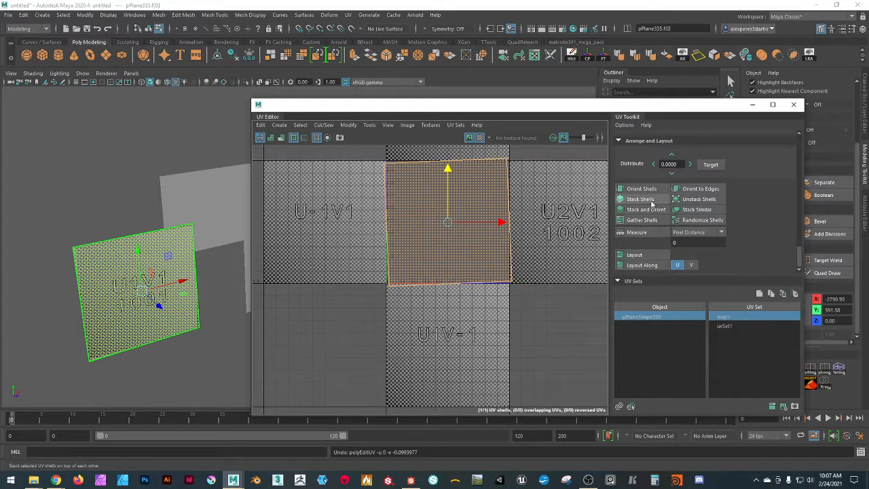
pyautogui.click(630, 190)
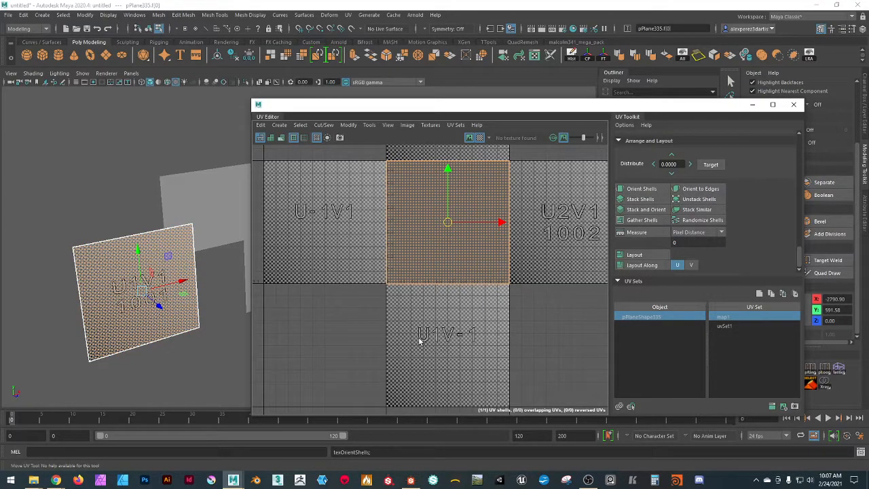
# - Examine the textured square plane beside the two long planes from several angles and distances
pyautogui.scroll(5, 128, 330)
pyautogui.keyDown('alt'); pyautogui.moveTo(109, 339); pyautogui.dragTo(239, 279, button='middle'); pyautogui.keyUp('alt')
pyautogui.scroll(-5, 240, 279)
pyautogui.moveTo(165, 310)
pyautogui.keyDown('alt'); pyautogui.mouseDown()
pyautogui.moveTo(191, 314)
pyautogui.moveTo(151, 315)
pyautogui.mouseUp(); pyautogui.keyUp('alt')
pyautogui.scroll(-3, 175, 308)
pyautogui.keyDown('alt'); pyautogui.moveTo(175, 309); pyautogui.dragTo(75, 329, button='middle'); pyautogui.keyUp('alt')
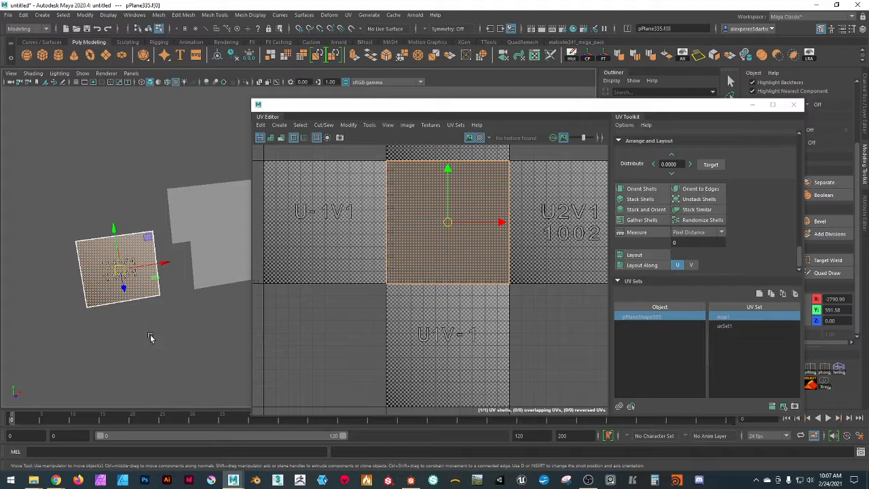
pyautogui.keyDown('alt'); pyautogui.moveTo(149, 338); pyautogui.dragTo(92, 348, button='middle'); pyautogui.keyUp('alt')
pyautogui.scroll(-5, 109, 330)
pyautogui.keyDown('alt'); pyautogui.moveTo(204, 302); pyautogui.dragTo(107, 290, button='middle'); pyautogui.keyUp('alt')
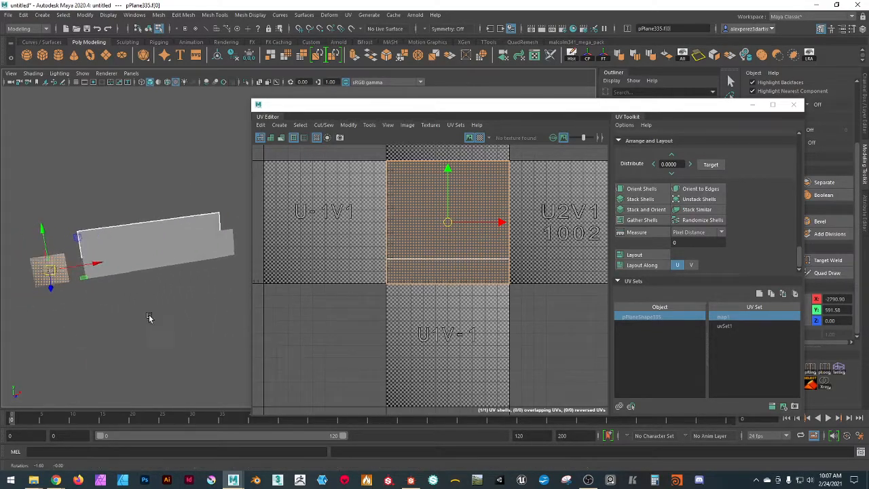
pyautogui.keyDown('alt'); pyautogui.moveTo(147, 316); pyautogui.dragTo(156, 318); pyautogui.keyUp('alt')
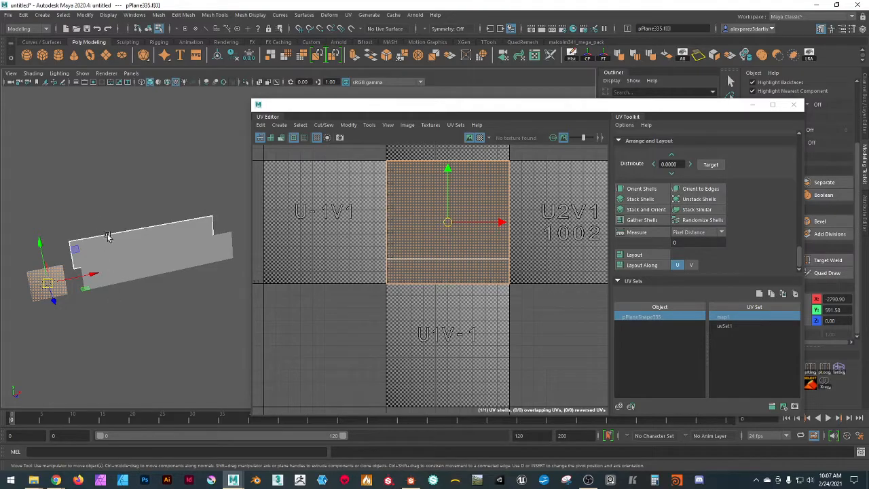
pyautogui.scroll(-2, 132, 328)
pyautogui.moveTo(153, 323)
pyautogui.keyDown('alt'); pyautogui.mouseDown()
pyautogui.moveTo(152, 339)
pyautogui.moveTo(152, 320)
pyautogui.mouseUp(); pyautogui.keyUp('alt')
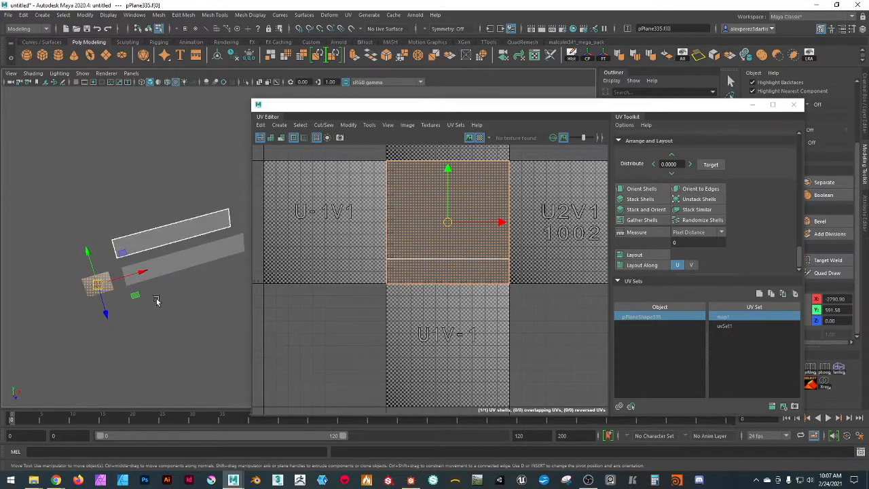
# - Select the face of the rear long plane and examine its uvSet1 layout and checker texture against the row of squares
pyautogui.scroll(2, 154, 322)
pyautogui.click(119, 238)
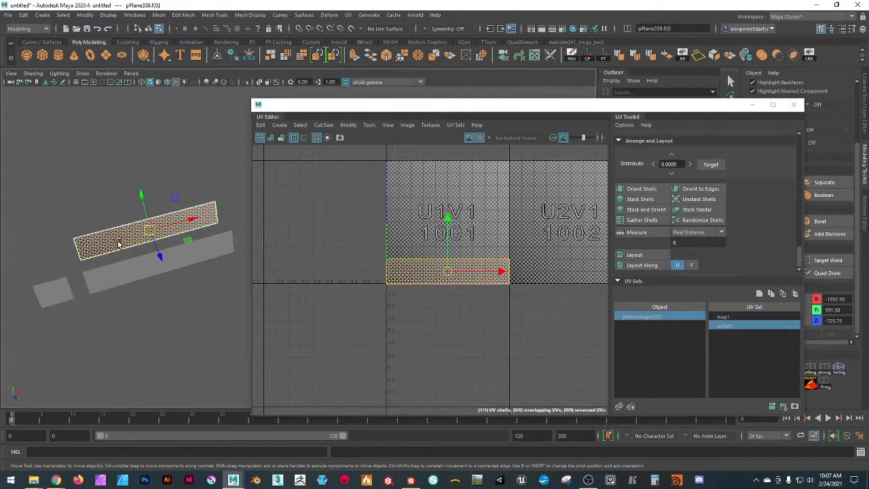
pyautogui.keyDown('alt'); pyautogui.moveTo(141, 321); pyautogui.dragTo(106, 310); pyautogui.keyUp('alt')
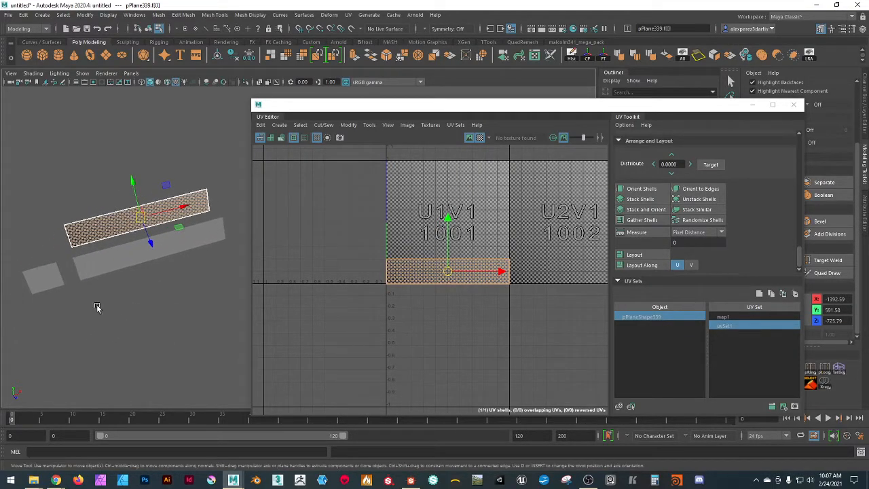
pyautogui.keyDown('alt'); pyautogui.moveTo(65, 354); pyautogui.dragTo(76, 335); pyautogui.keyUp('alt')
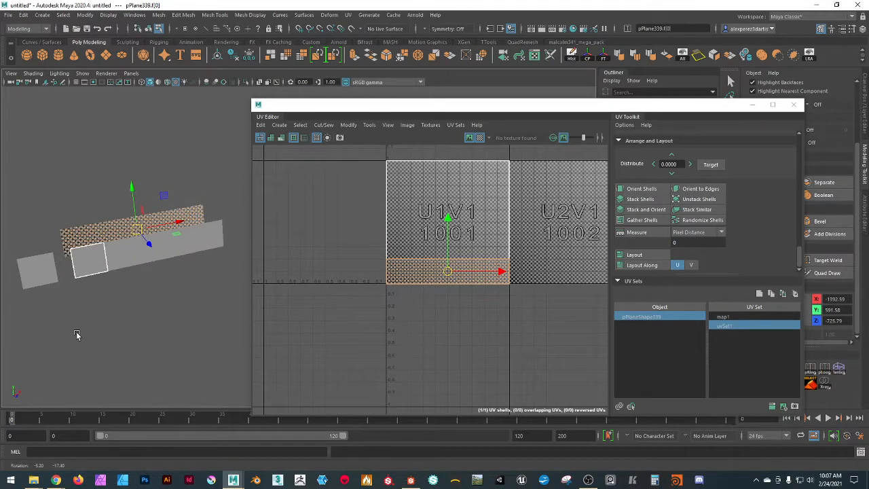
pyautogui.keyDown('alt'); pyautogui.moveTo(51, 350); pyautogui.dragTo(120, 385, button='middle'); pyautogui.keyUp('alt')
pyautogui.scroll(-2, 133, 350)
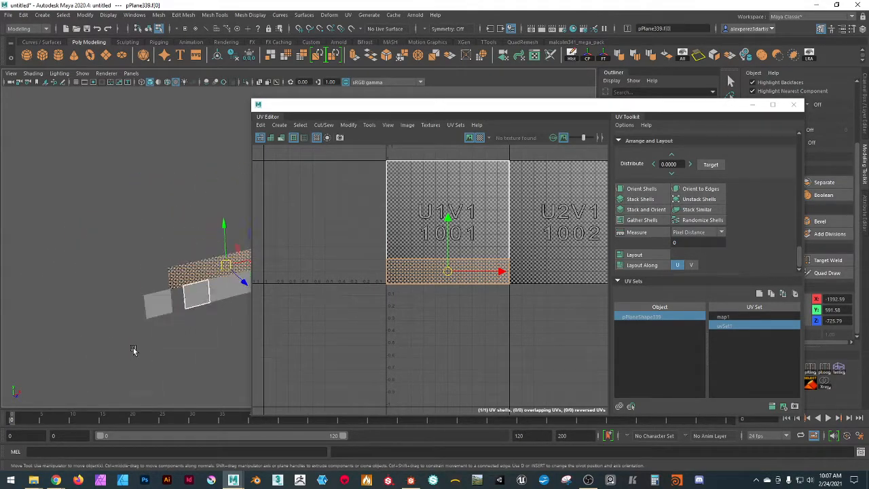
pyautogui.keyDown('alt'); pyautogui.moveTo(171, 346); pyautogui.dragTo(55, 378, button='middle'); pyautogui.keyUp('alt')
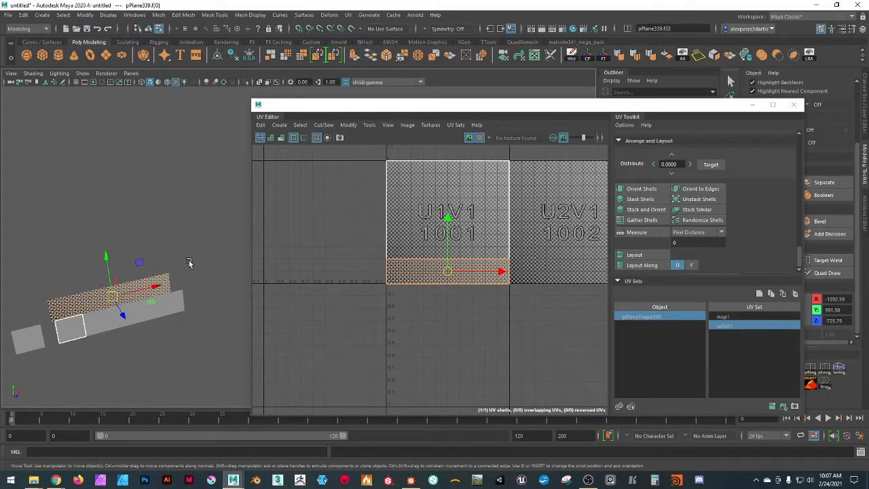
pyautogui.keyDown('alt'); pyautogui.moveTo(189, 264); pyautogui.dragTo(185, 250); pyautogui.keyUp('alt')
# - Minimize the UV Editor and duplicate the rear long plane twice along X, snapping the copies end to end into a row of three
pyautogui.click(204, 265)
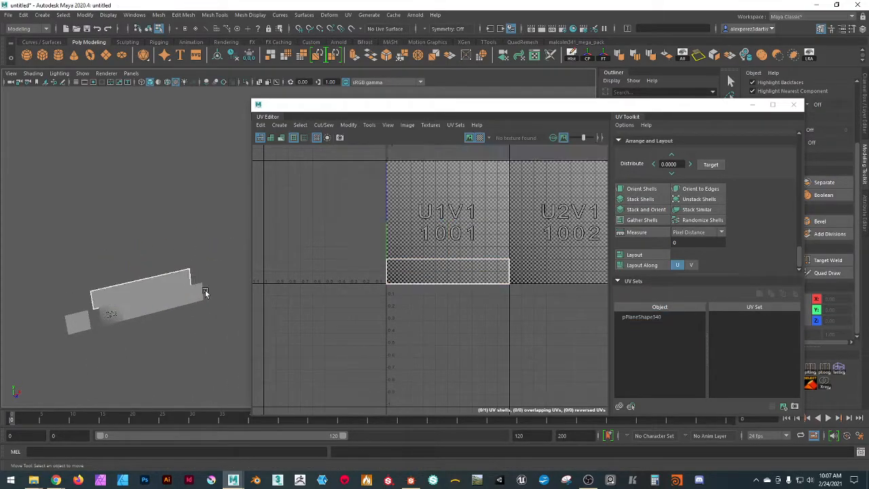
pyautogui.click(752, 107)
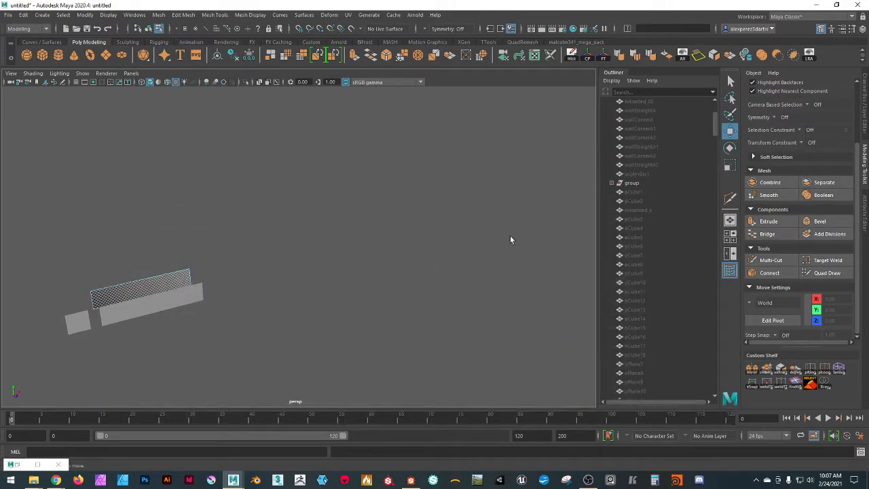
pyautogui.scroll(3, 831, 105)
pyautogui.click(139, 297)
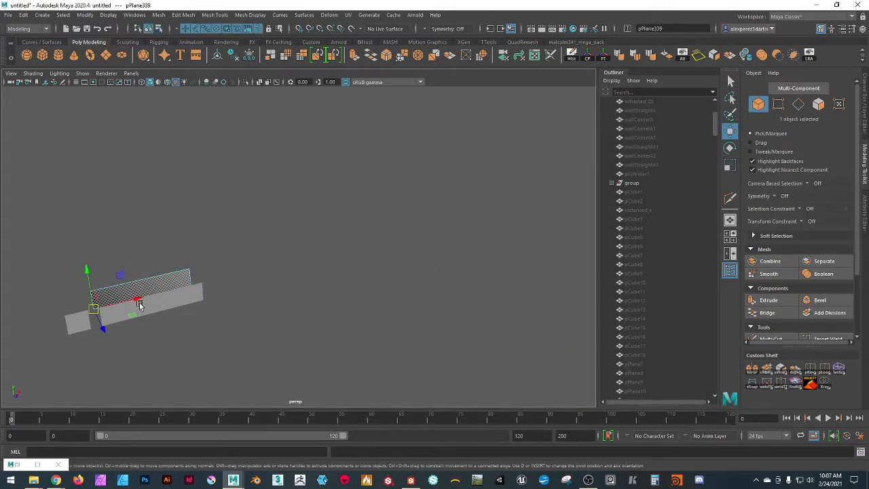
pyautogui.moveTo(139, 297)
pyautogui.keyDown('shift'); pyautogui.mouseDown()
pyautogui.moveTo(274, 283)
pyautogui.moveTo(254, 281)
pyautogui.mouseUp(); pyautogui.keyUp('shift')
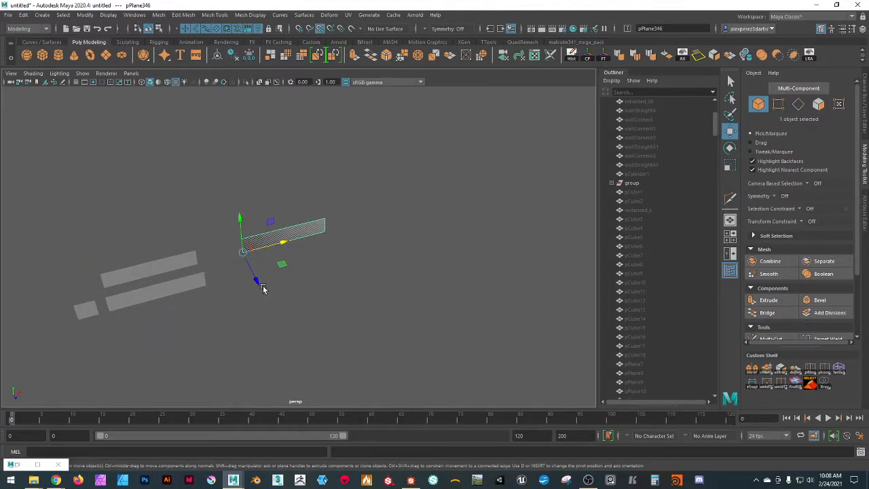
pyautogui.moveTo(285, 242); pyautogui.dragTo(249, 253)
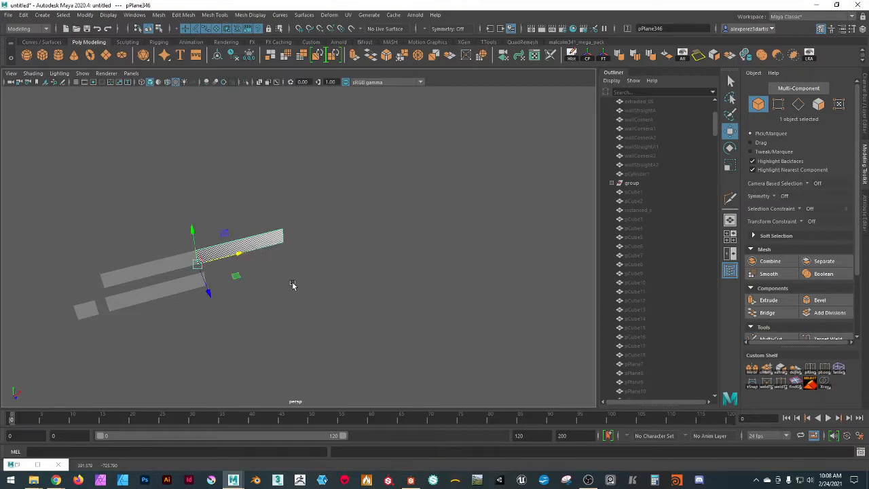
pyautogui.hotkey('shift', 'd')
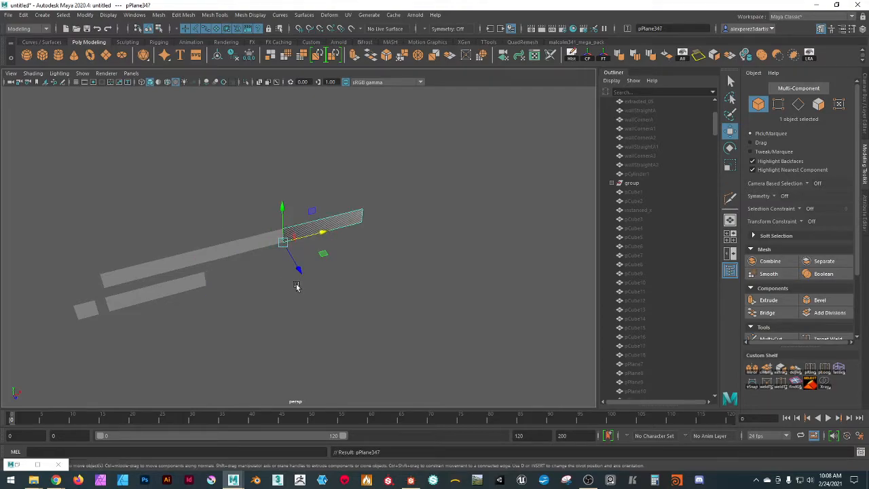
pyautogui.click(284, 327)
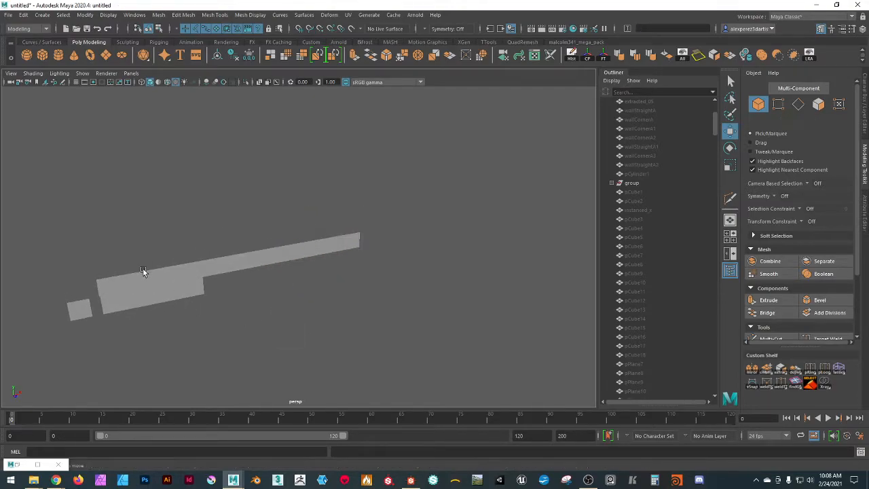
# - Duplicate the row of three long planes upward along Y, snapped to its upper edge, and repeat the duplication once
pyautogui.click(152, 271)
pyautogui.keyDown('shift'); pyautogui.click(234, 257); pyautogui.keyUp('shift')
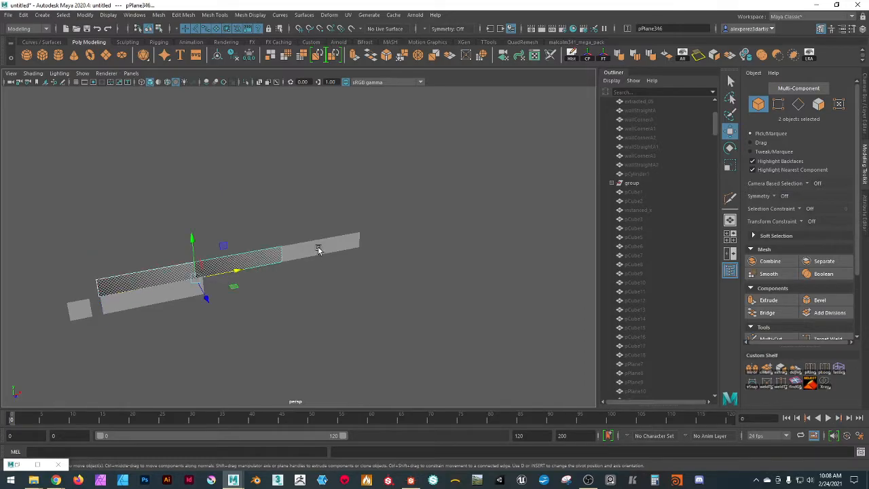
pyautogui.keyDown('shift'); pyautogui.click(318, 248); pyautogui.keyUp('shift')
pyautogui.moveTo(281, 223)
pyautogui.keyDown('shift'); pyautogui.mouseDown()
pyautogui.moveTo(279, 192)
pyautogui.moveTo(279, 212)
pyautogui.mouseUp(); pyautogui.keyUp('shift')
pyautogui.press('v')
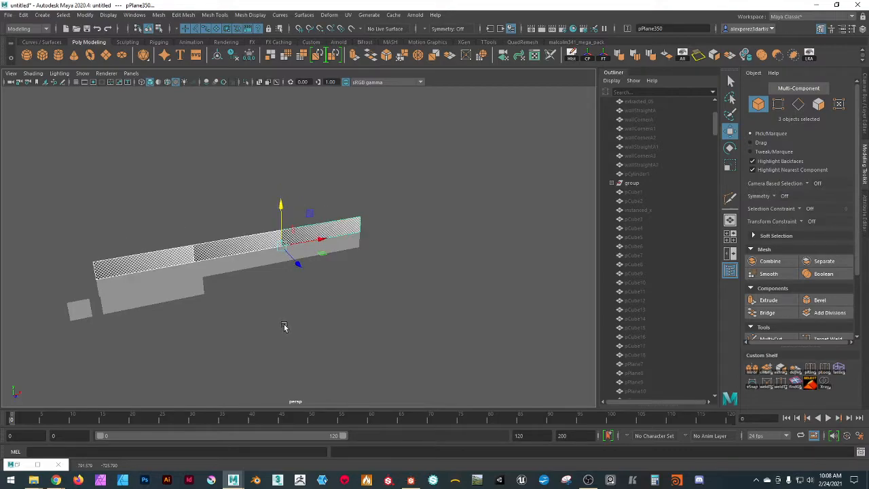
pyautogui.hotkey('shift', 'd')
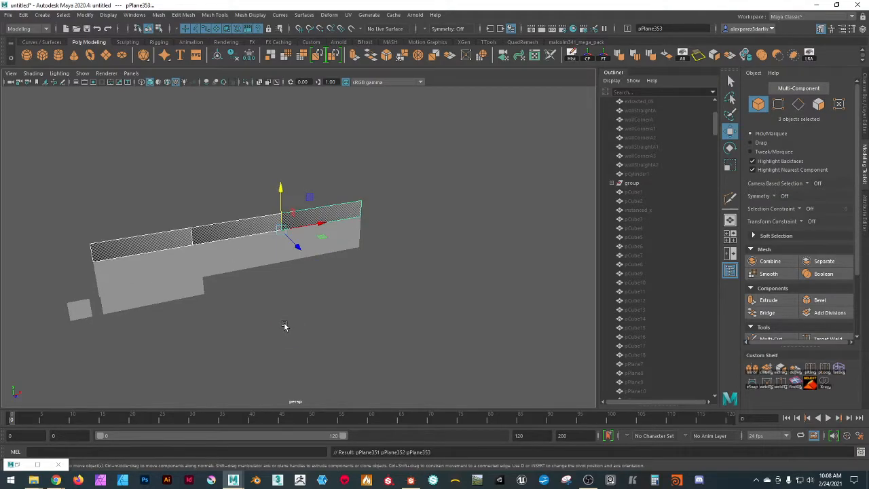
# - Duplicate the row of three long planes upward once more and display the scene in wireframe
pyautogui.hotkey('shift', 'd')
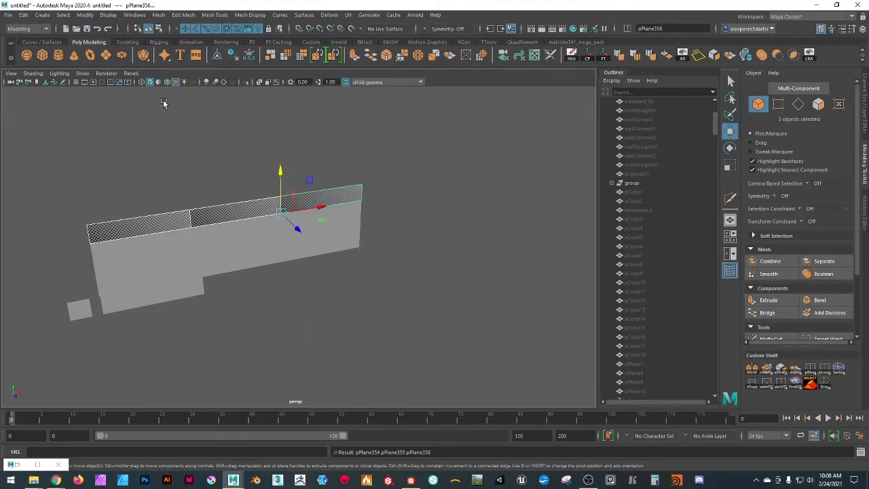
pyautogui.click(140, 82)
pyautogui.keyDown('alt'); pyautogui.moveTo(218, 337); pyautogui.dragTo(360, 312); pyautogui.keyUp('alt')
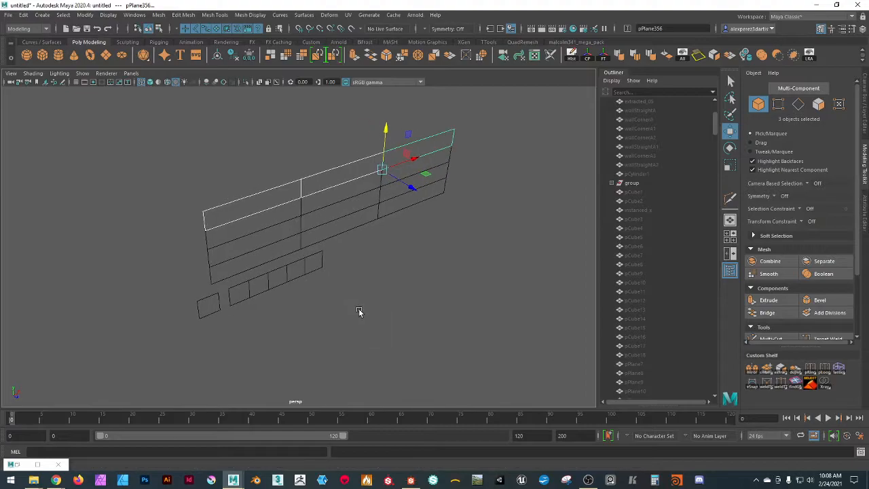
pyautogui.keyDown('alt'); pyautogui.moveTo(356, 292); pyautogui.dragTo(353, 338, button='middle'); pyautogui.keyUp('alt')
# - Select all twelve long planes of the wall grid and combine them into a single mesh
pyautogui.click(223, 337)
pyautogui.keyDown('shift'); pyautogui.click(264, 285); pyautogui.keyUp('shift')
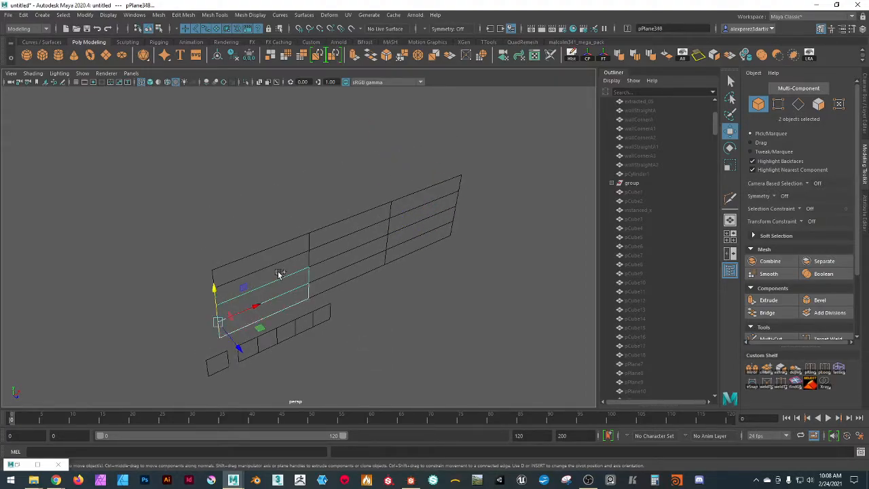
pyautogui.keyDown('shift'); pyautogui.click(272, 264); pyautogui.keyUp('shift')
pyautogui.keyDown('shift'); pyautogui.click(302, 238); pyautogui.keyUp('shift')
pyautogui.keyDown('shift'); pyautogui.click(339, 221); pyautogui.keyUp('shift')
pyautogui.keyDown('shift'); pyautogui.click(378, 249); pyautogui.keyUp('shift')
pyautogui.keyDown('shift'); pyautogui.click(381, 256); pyautogui.keyUp('shift')
pyautogui.keyDown('shift'); pyautogui.click(381, 269); pyautogui.keyUp('shift')
pyautogui.keyDown('shift'); pyautogui.click(407, 256); pyautogui.keyUp('shift')
pyautogui.keyDown('shift'); pyautogui.click(443, 214); pyautogui.keyUp('shift')
pyautogui.keyDown('shift'); pyautogui.click(455, 183); pyautogui.keyUp('shift')
pyautogui.keyDown('shift'); pyautogui.click(454, 178); pyautogui.keyUp('shift')
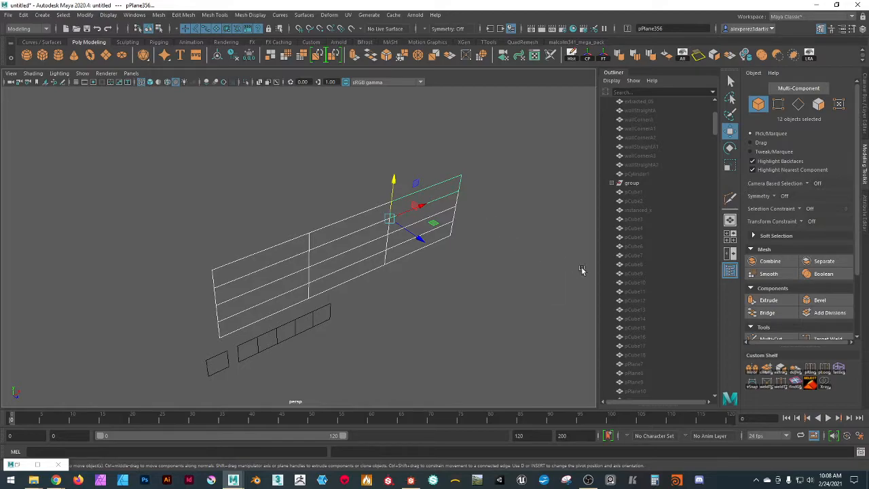
pyautogui.click(768, 370)
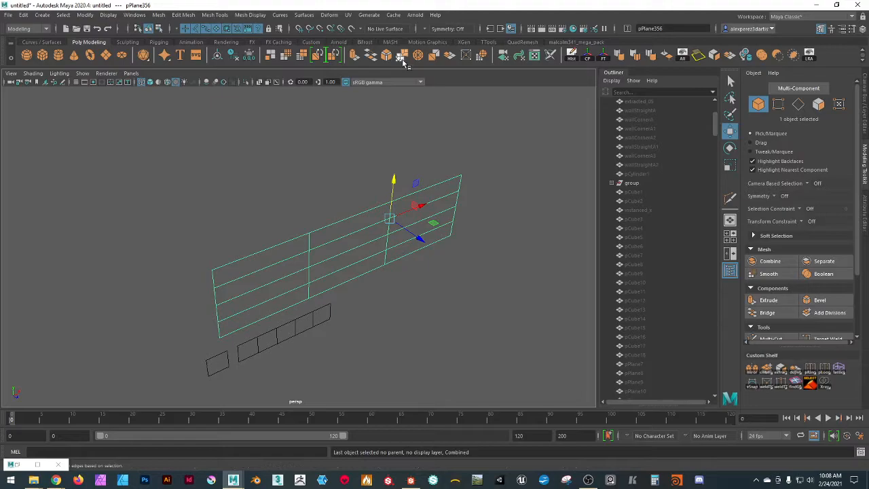
# - Merge the combined wall grid's coincident vertices with Merge Selected findGB and check its inner edges
pyautogui.rightClick(799, 382)
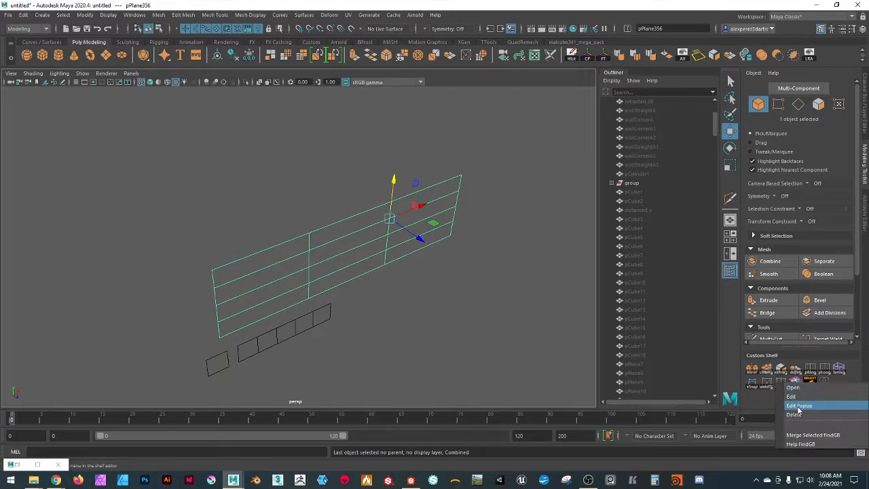
pyautogui.click(802, 435)
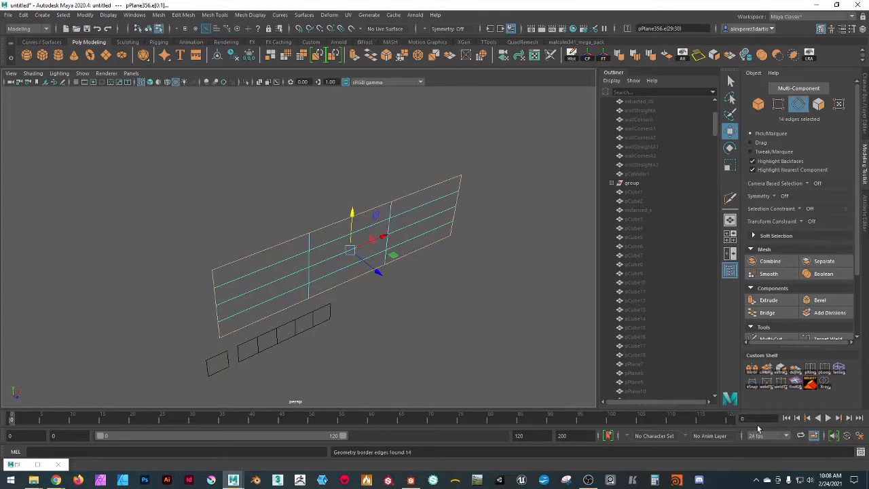
pyautogui.click(486, 320)
pyautogui.keyDown('alt'); pyautogui.moveTo(436, 320); pyautogui.dragTo(429, 318); pyautogui.keyUp('alt')
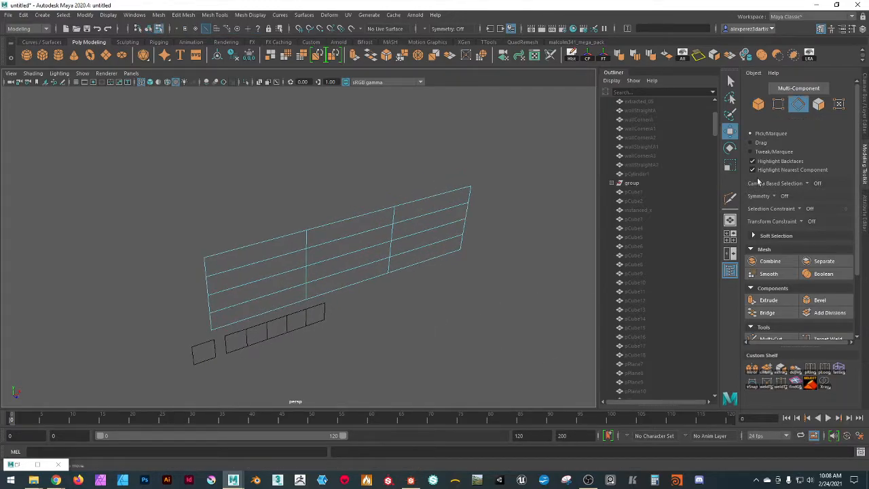
# - Select all interior horizontal and vertical edge loops of the merged wall and delete them, leaving one large plane
pyautogui.click(798, 109)
pyautogui.doubleClick(272, 255)
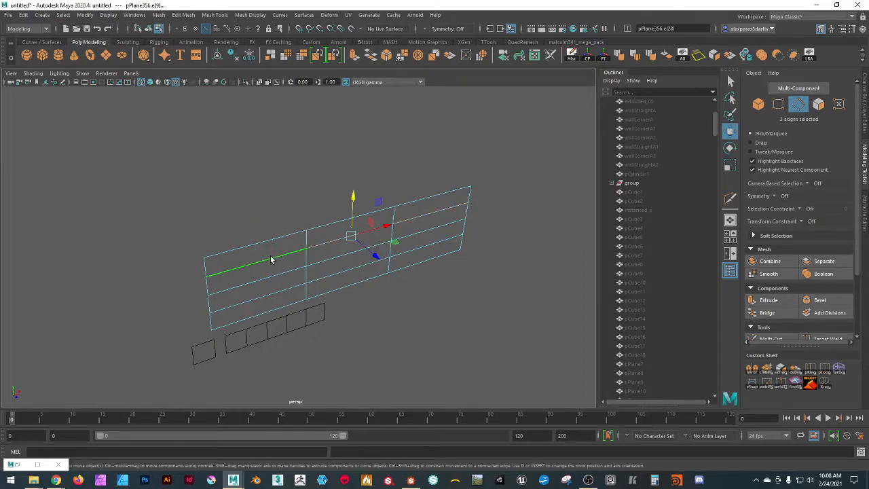
pyautogui.keyDown('shift'); pyautogui.doubleClick(307, 238); pyautogui.keyUp('shift')
pyautogui.keyDown('shift'); pyautogui.doubleClick(394, 216); pyautogui.keyUp('shift')
pyautogui.keyDown('shift'); pyautogui.doubleClick(327, 259); pyautogui.keyUp('shift')
pyautogui.keyDown('shift'); pyautogui.doubleClick(326, 280); pyautogui.keyUp('shift')
pyautogui.hotkey('ctrl', 'Delete')
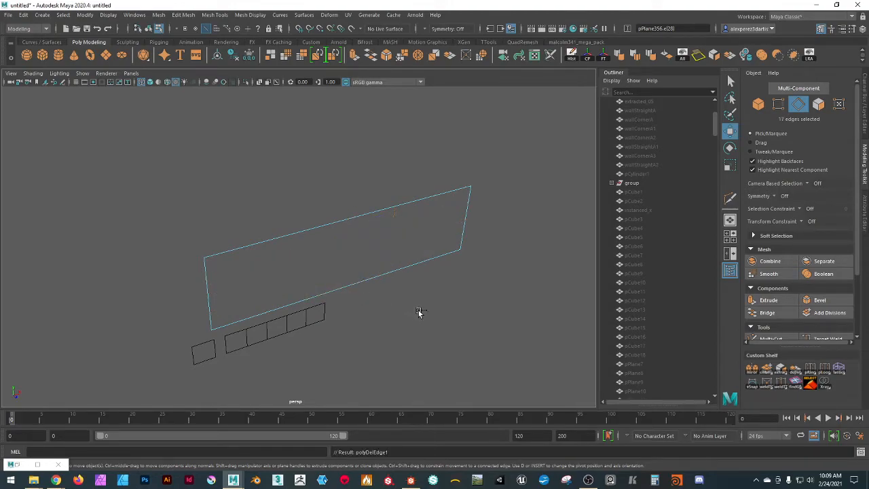
# - Move the large wall plane's pivot to its lower corner nearest the single square, snapped to the vertex
pyautogui.click(763, 108)
pyautogui.keyDown('alt'); pyautogui.moveTo(411, 319); pyautogui.dragTo(409, 274); pyautogui.keyUp('alt')
pyautogui.press('d')
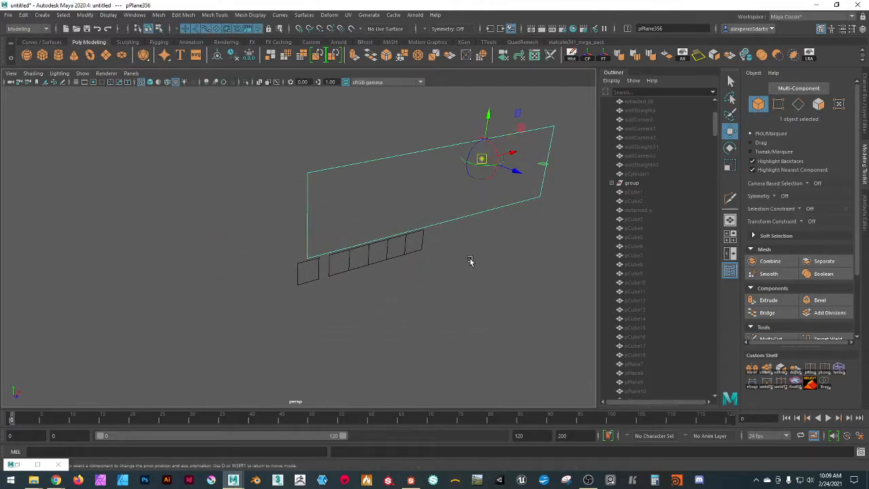
pyautogui.press('v')
pyautogui.moveTo(481, 158); pyautogui.dragTo(307, 256)
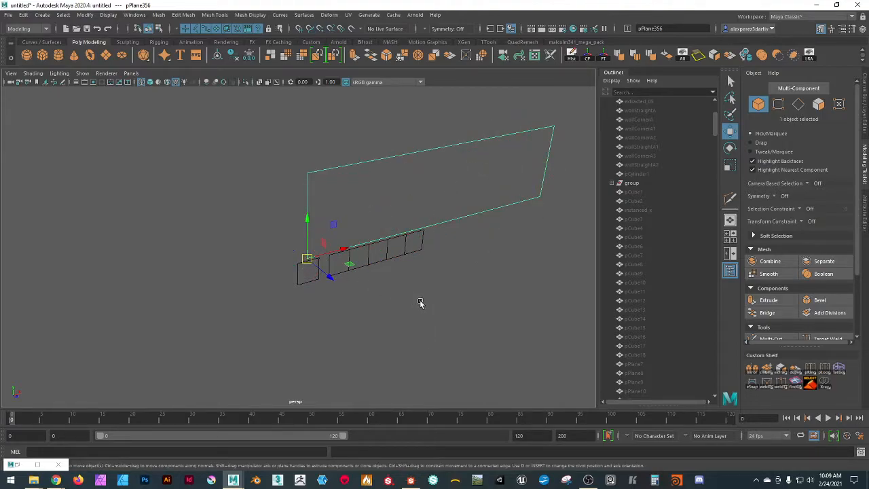
# - Select the large wall plane's face and bring up its map1 layout in the UV Editor
pyautogui.click(534, 54)
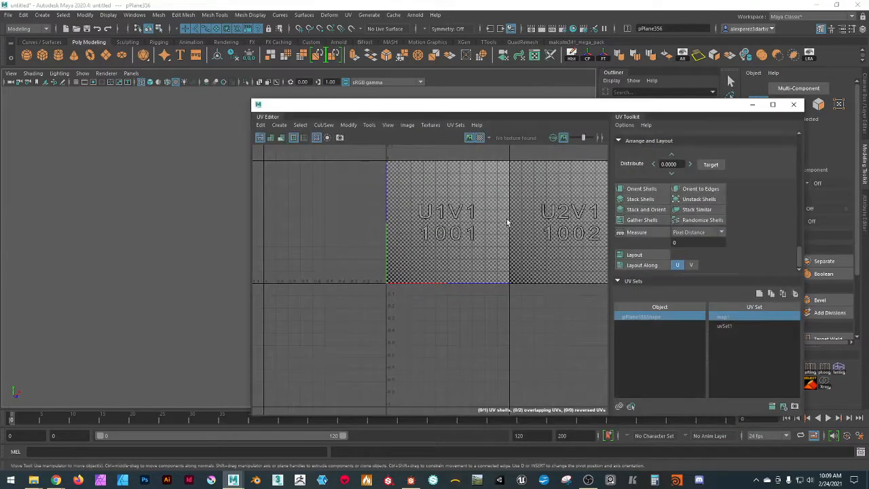
pyautogui.moveTo(451, 107); pyautogui.dragTo(749, 107)
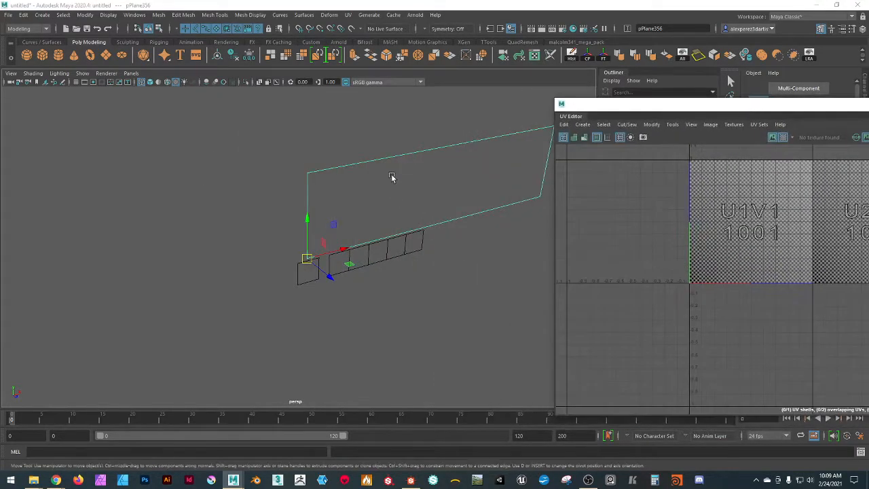
pyautogui.moveTo(374, 133); pyautogui.dragTo(379, 157, button='right')
pyautogui.click(400, 169)
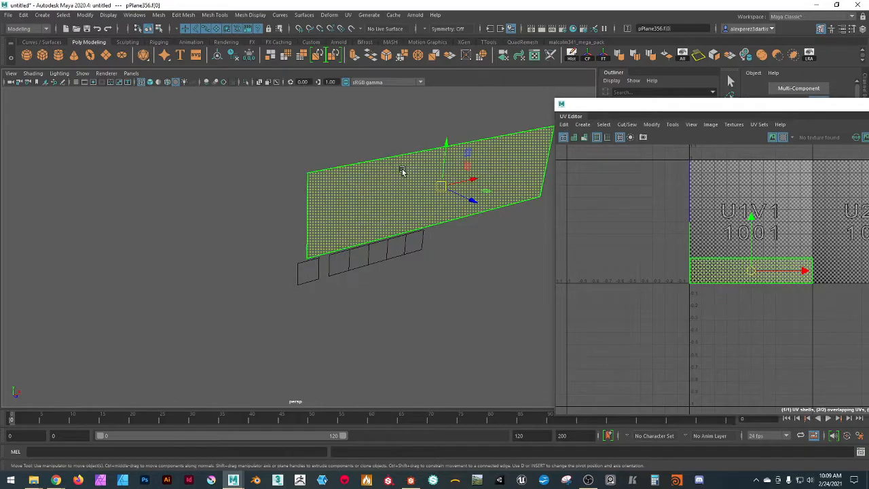
pyautogui.moveTo(790, 108); pyautogui.dragTo(704, 99)
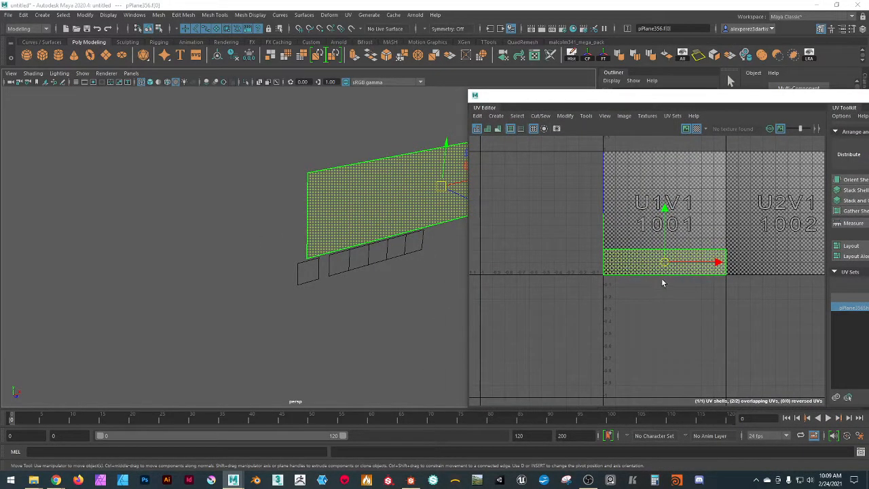
pyautogui.moveTo(743, 100); pyautogui.dragTo(547, 78)
# - Unfold the large plane's map1 UVs, orient the shell straight and lay it out within the 0 to 1 tile
pyautogui.scroll(5, 672, 184)
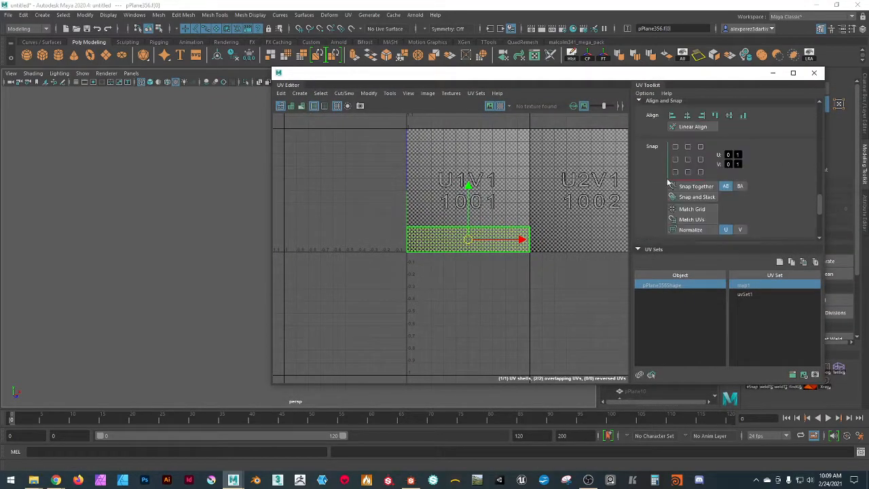
pyautogui.click(657, 164)
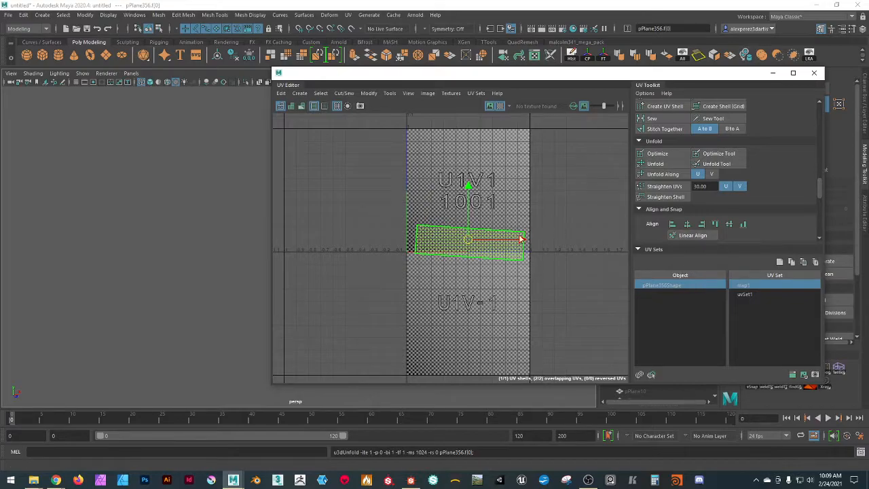
pyautogui.scroll(-5, 718, 217)
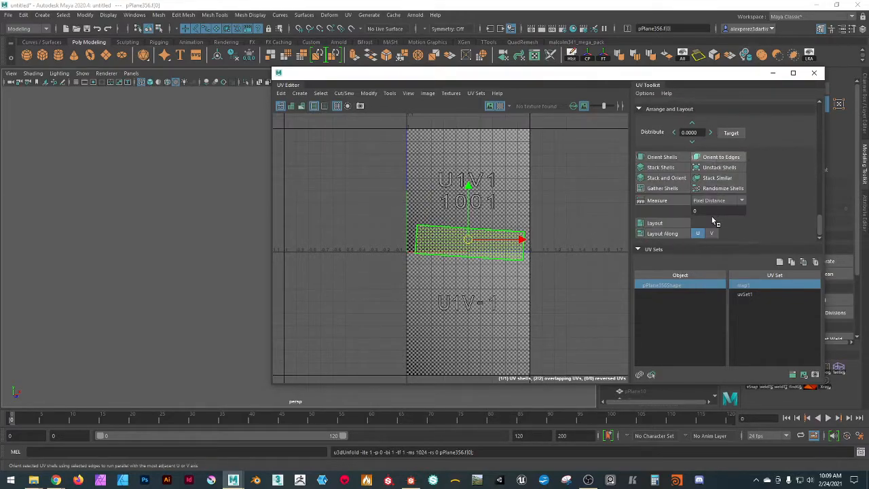
pyautogui.click(655, 223)
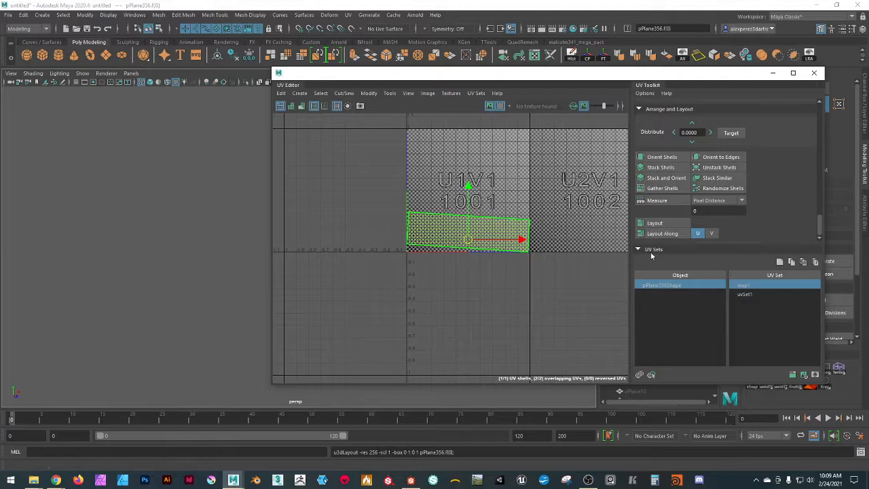
pyautogui.click(671, 158)
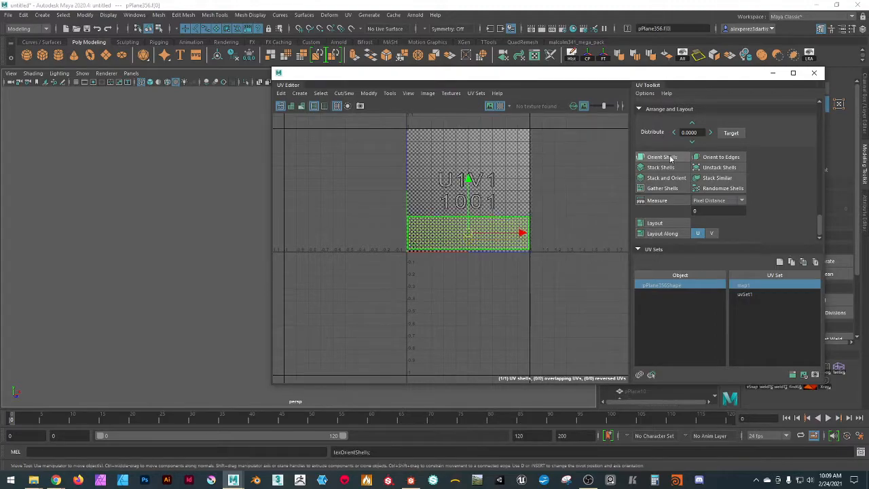
pyautogui.click(663, 225)
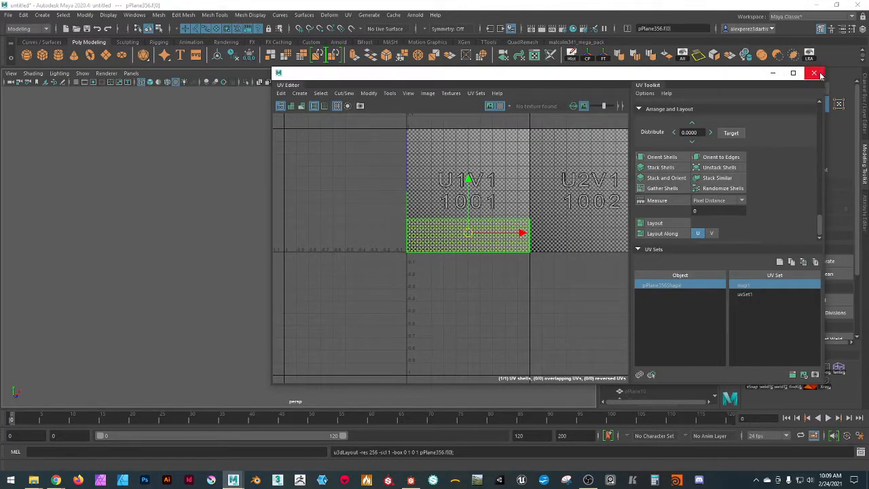
# - Turn on textured display and compare the large plane's checker with the single square and the first square of the row
pyautogui.moveTo(549, 77); pyautogui.dragTo(712, 140)
pyautogui.press('6')
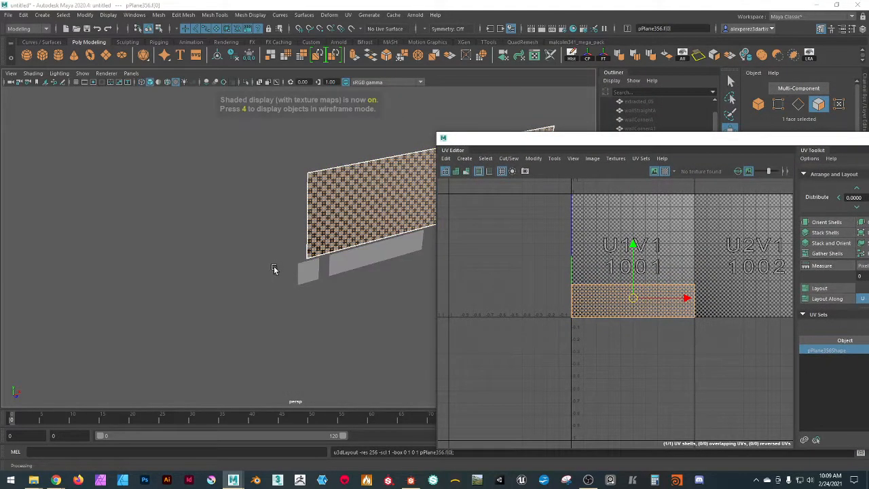
pyautogui.scroll(4, 273, 228)
pyautogui.keyDown('alt'); pyautogui.moveTo(273, 228); pyautogui.dragTo(276, 254, button='middle'); pyautogui.keyUp('alt')
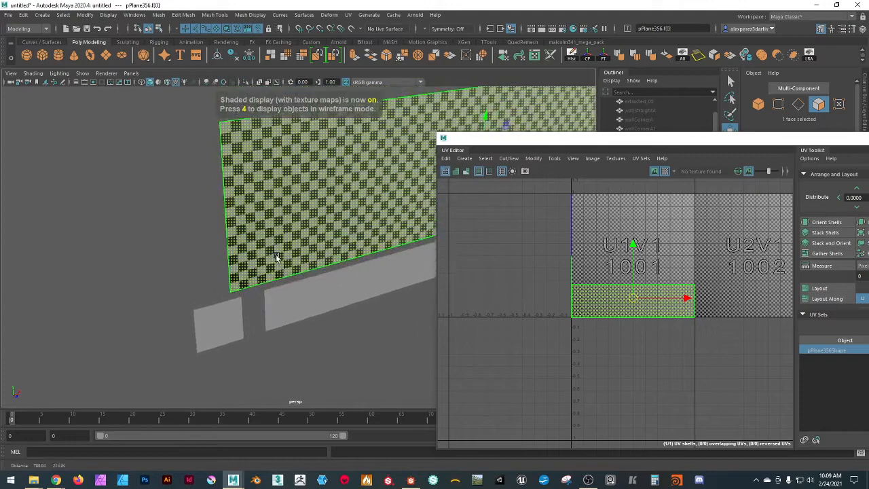
pyautogui.click(198, 314)
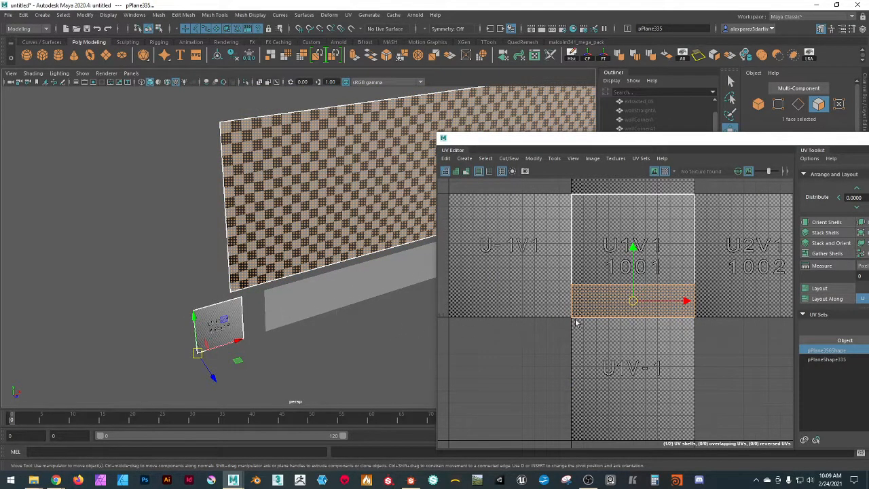
pyautogui.scroll(3, 564, 323)
pyautogui.keyDown('alt'); pyautogui.moveTo(238, 335); pyautogui.dragTo(247, 304); pyautogui.keyUp('alt')
pyautogui.keyDown('shift'); pyautogui.click(256, 298); pyautogui.keyUp('shift')
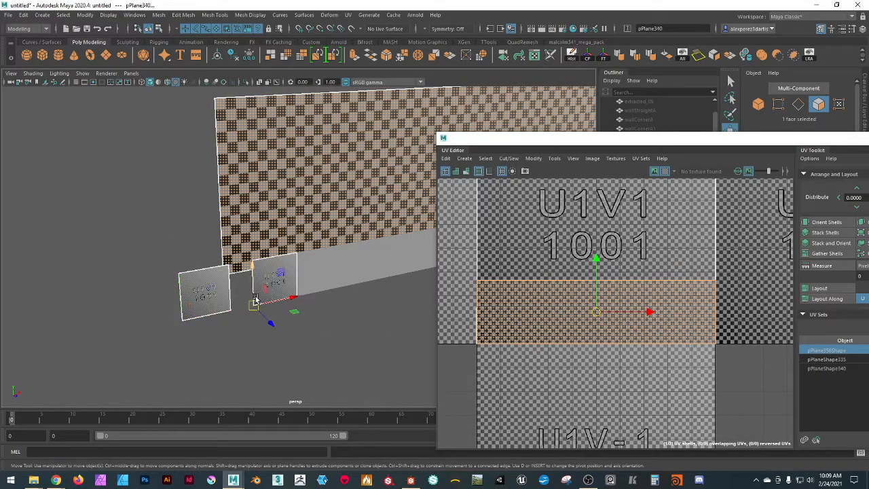
pyautogui.scroll(2, 197, 305)
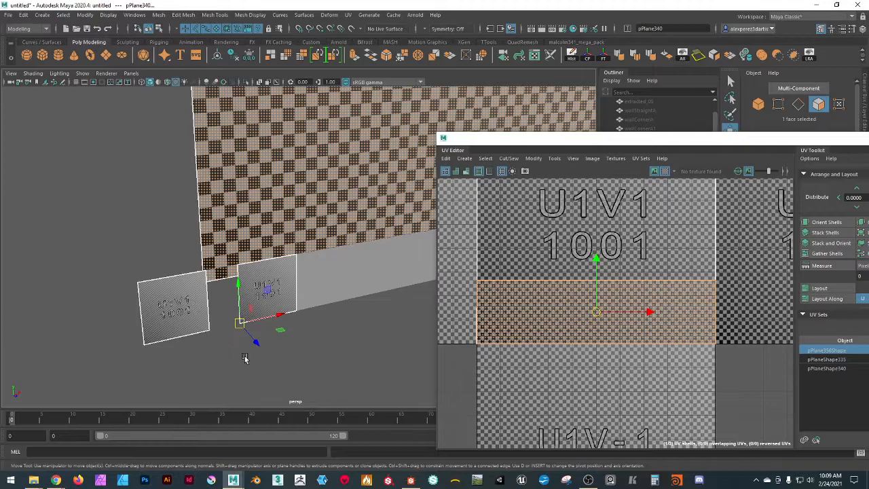
# - Select the row's first square and the large wall plane as objects and isolate them in the viewport
pyautogui.click(264, 366)
pyautogui.click(258, 316)
pyautogui.press('F8')
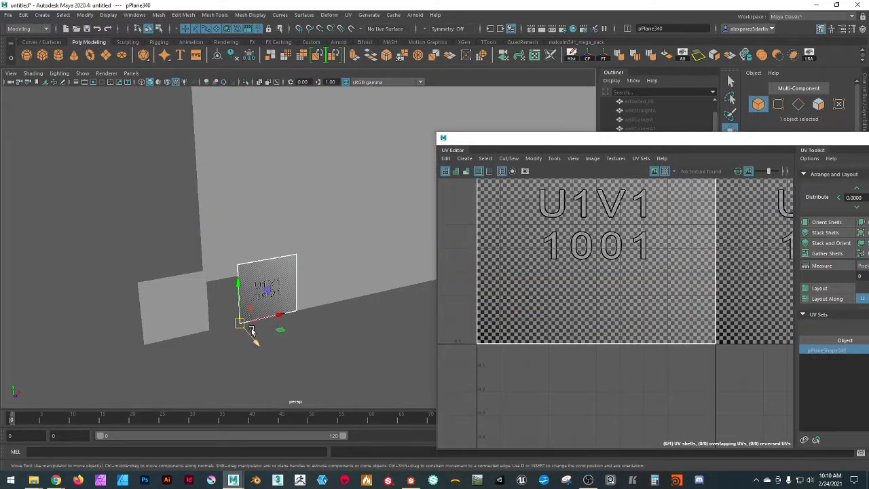
pyautogui.keyDown('shift'); pyautogui.click(208, 230); pyautogui.keyUp('shift')
pyautogui.hotkey('ctrl', '1')
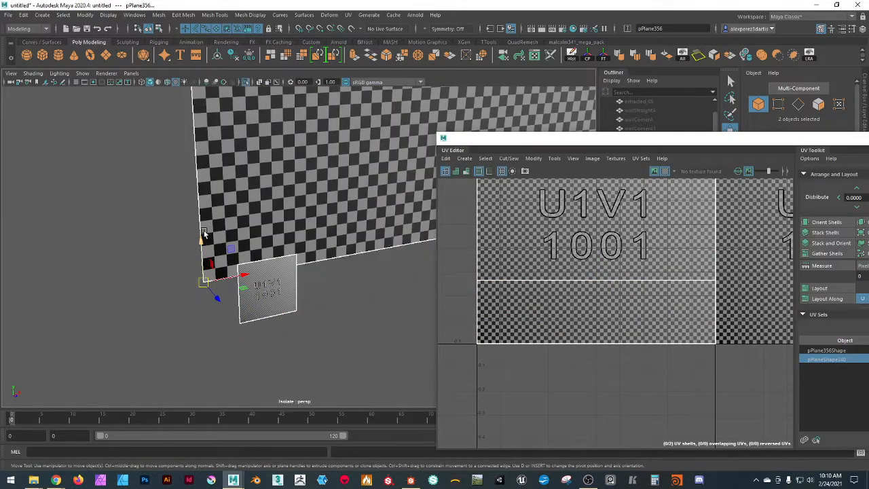
# - Compare the checker size on the isolated large plane and the square from several distances and angles
pyautogui.scroll(5, 212, 292)
pyautogui.keyDown('alt'); pyautogui.moveTo(218, 367); pyautogui.dragTo(324, 255, button='middle'); pyautogui.keyUp('alt')
pyautogui.scroll(-5, 325, 254)
pyautogui.keyDown('alt'); pyautogui.moveTo(311, 274); pyautogui.dragTo(272, 303); pyautogui.keyUp('alt')
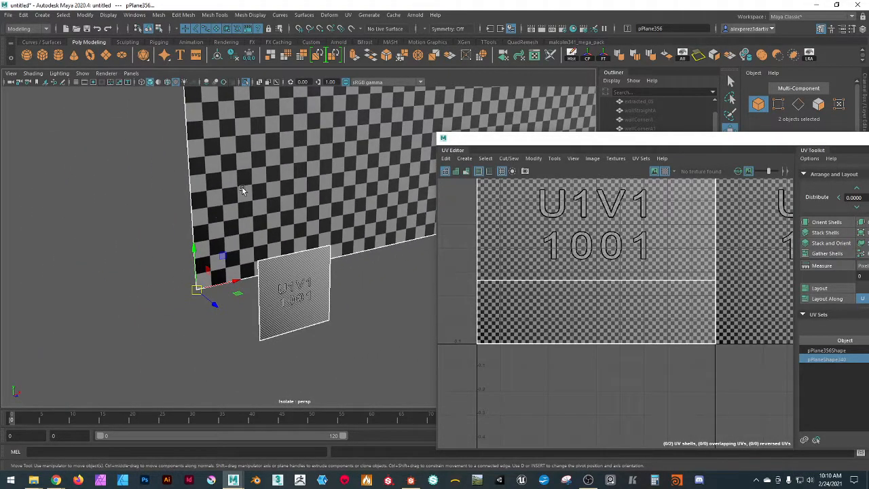
pyautogui.scroll(-5, 244, 193)
pyautogui.scroll(6, 293, 307)
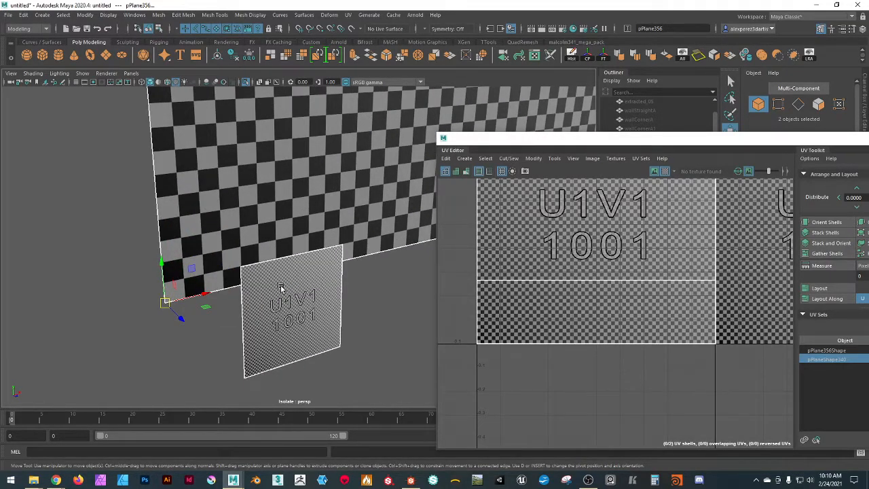
pyautogui.scroll(-3, 202, 200)
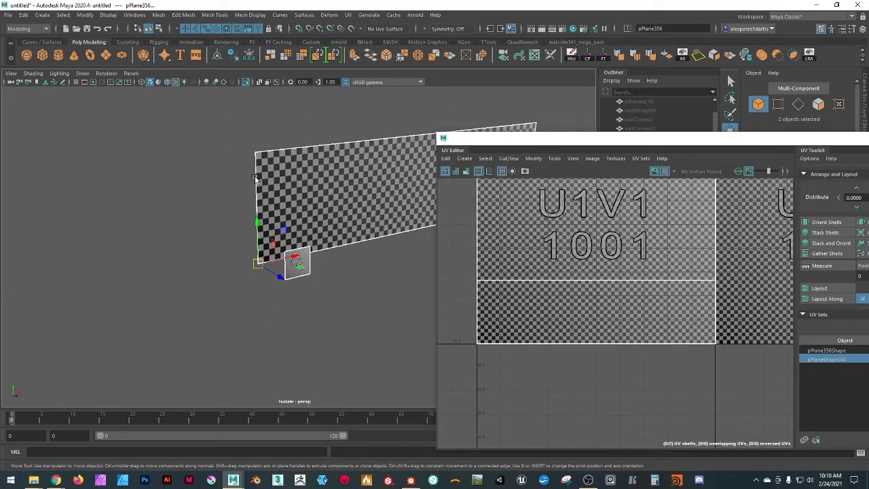
pyautogui.keyDown('alt'); pyautogui.moveTo(354, 317); pyautogui.dragTo(314, 305); pyautogui.keyUp('alt')
# - Switch the isolated square's active UV set to map1 and select only that square
pyautogui.moveTo(529, 144); pyautogui.dragTo(335, 124)
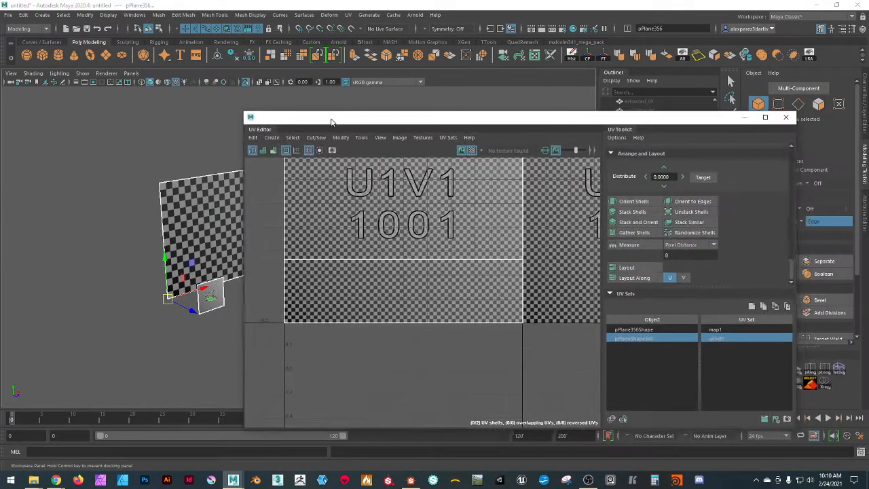
pyautogui.click(714, 330)
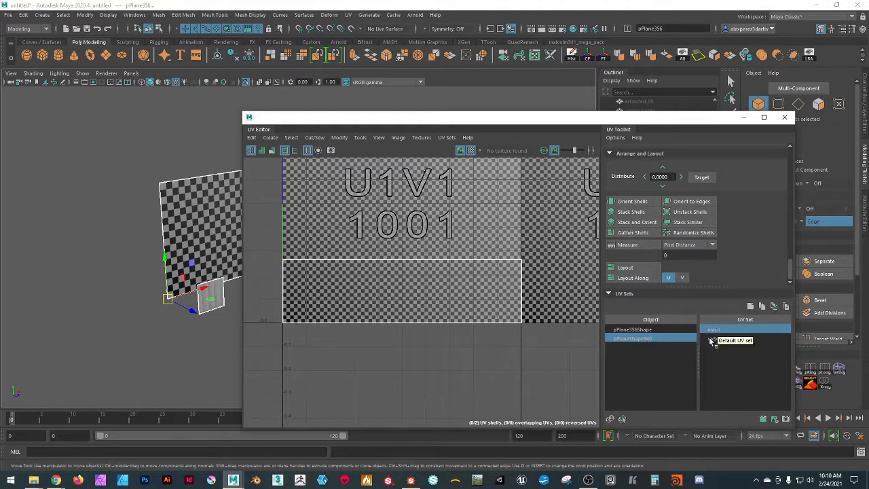
pyautogui.scroll(5, 218, 302)
pyautogui.keyDown('alt'); pyautogui.moveTo(125, 357); pyautogui.dragTo(192, 298, button='middle'); pyautogui.keyUp('alt')
pyautogui.click(200, 349)
pyautogui.click(160, 324)
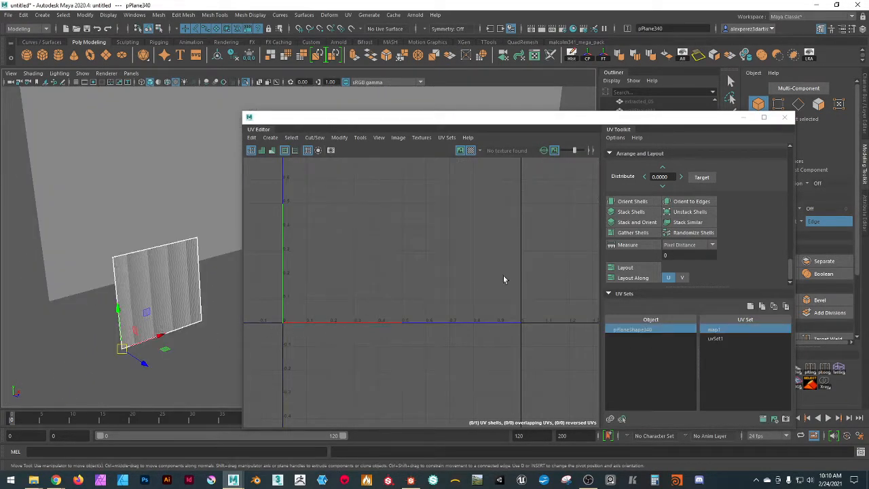
# - Unfold the small plane's UVs and orient the UV shell parallel to the U and V axes
pyautogui.click(657, 269)
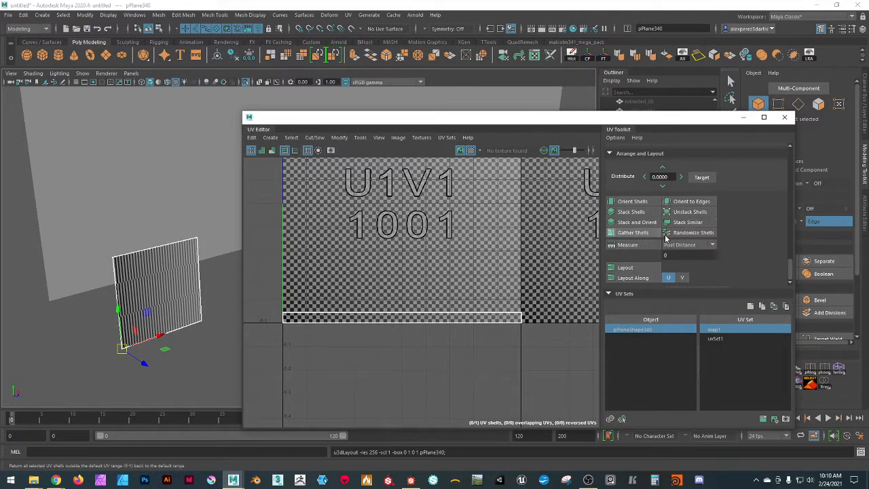
pyautogui.scroll(2, 635, 227)
pyautogui.scroll(4, 633, 224)
pyautogui.click(635, 209)
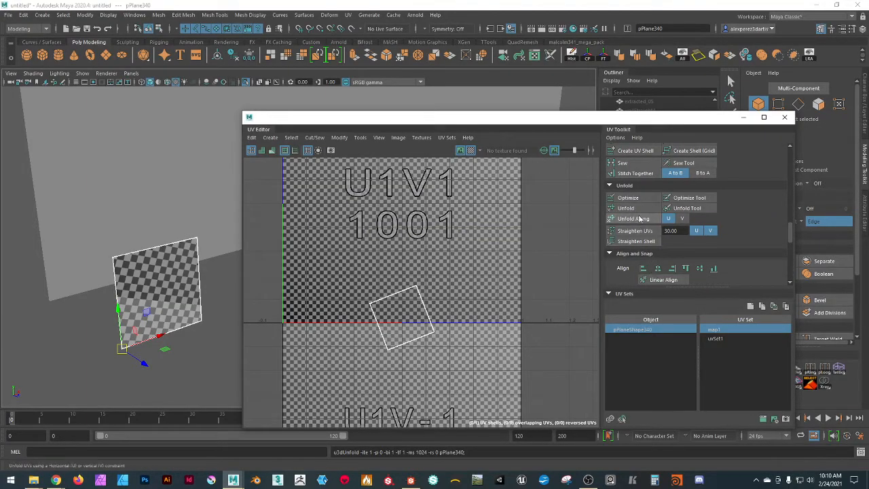
pyautogui.scroll(-5, 637, 218)
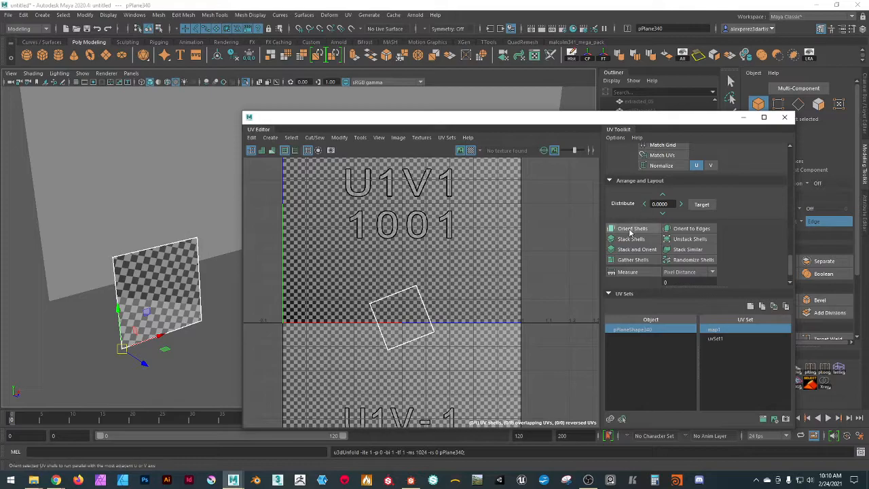
pyautogui.click(631, 229)
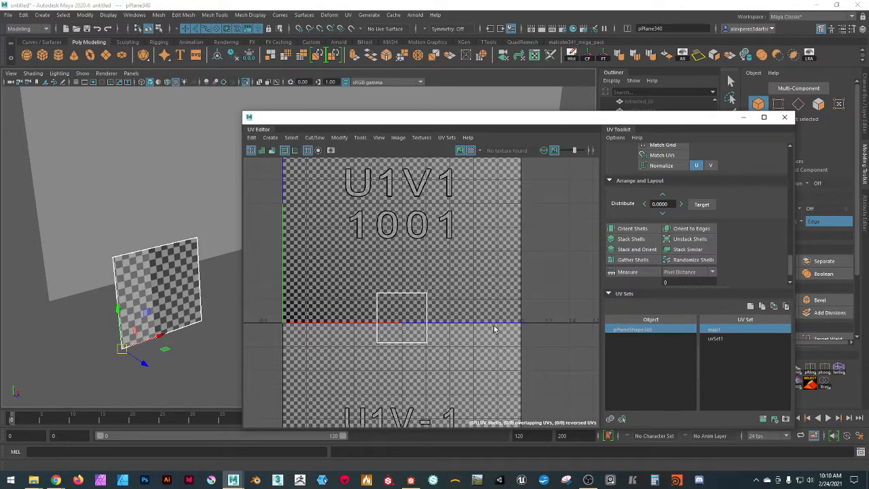
# - Unfold the small plane's UVs again and lay the shell out to fill the 1001 UV tile
pyautogui.scroll(5, 619, 204)
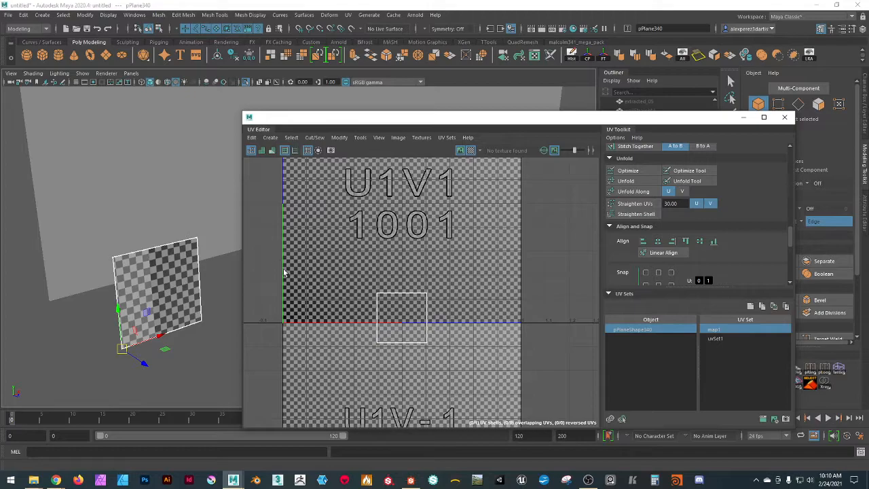
pyautogui.keyDown('alt'); pyautogui.moveTo(202, 297); pyautogui.dragTo(156, 309); pyautogui.keyUp('alt')
pyautogui.scroll(-5, 159, 312)
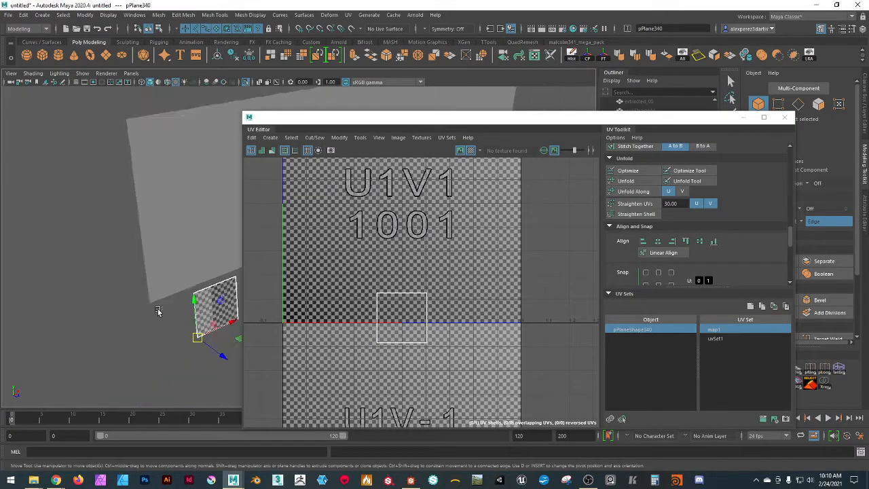
pyautogui.keyDown('alt'); pyautogui.moveTo(196, 275); pyautogui.dragTo(0, 330, button='middle'); pyautogui.keyUp('alt')
pyautogui.keyDown('alt'); pyautogui.moveTo(96, 359); pyautogui.dragTo(107, 339); pyautogui.keyUp('alt')
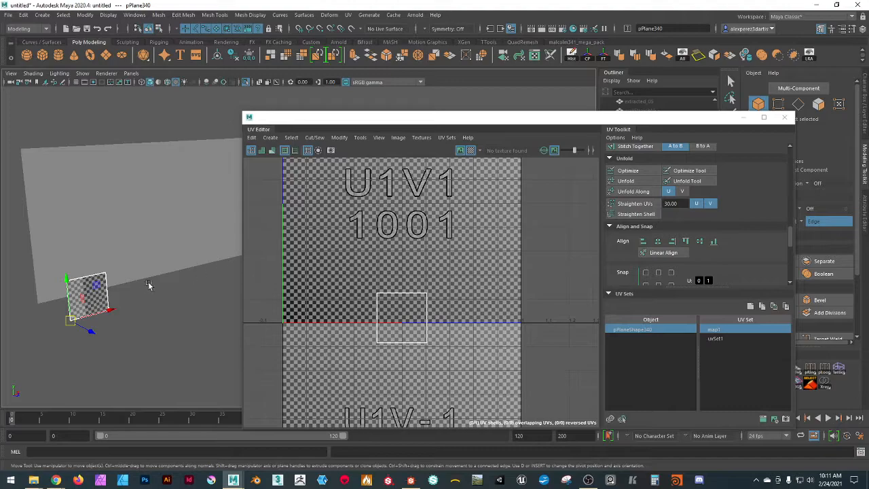
pyautogui.keyDown('alt'); pyautogui.moveTo(111, 302); pyautogui.dragTo(70, 301); pyautogui.keyUp('alt')
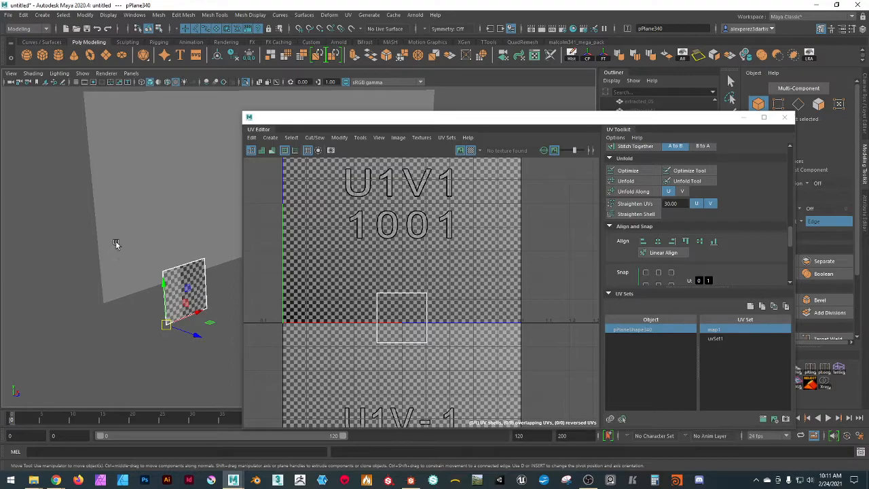
pyautogui.click(636, 179)
pyautogui.scroll(-5, 625, 210)
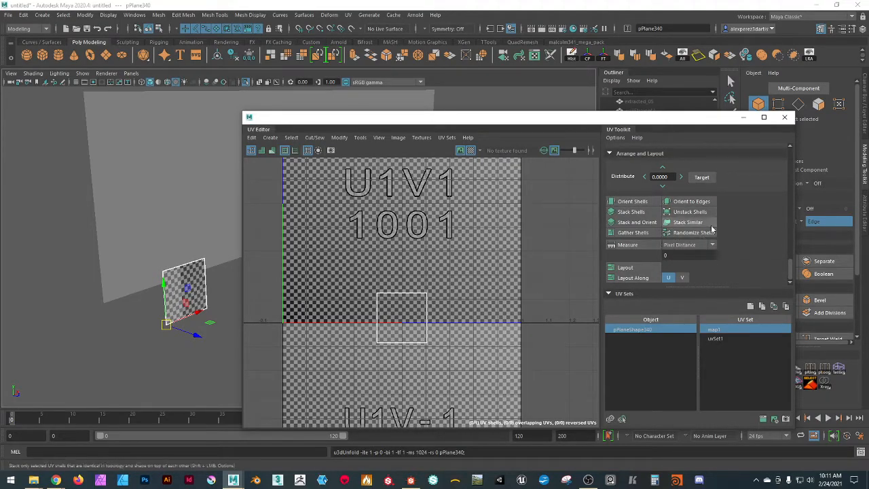
pyautogui.click(626, 267)
# - Select the small plane's whole UV shell and rotate it by 90 degrees so the checker labels read upright
pyautogui.keyDown('alt'); pyautogui.moveTo(185, 316); pyautogui.dragTo(132, 312); pyautogui.keyUp('alt')
pyautogui.keyDown('alt'); pyautogui.moveTo(89, 316); pyautogui.dragTo(165, 352, button='middle'); pyautogui.keyUp('alt')
pyautogui.keyDown('alt'); pyautogui.moveTo(123, 355); pyautogui.dragTo(184, 340, button='right'); pyautogui.keyUp('alt')
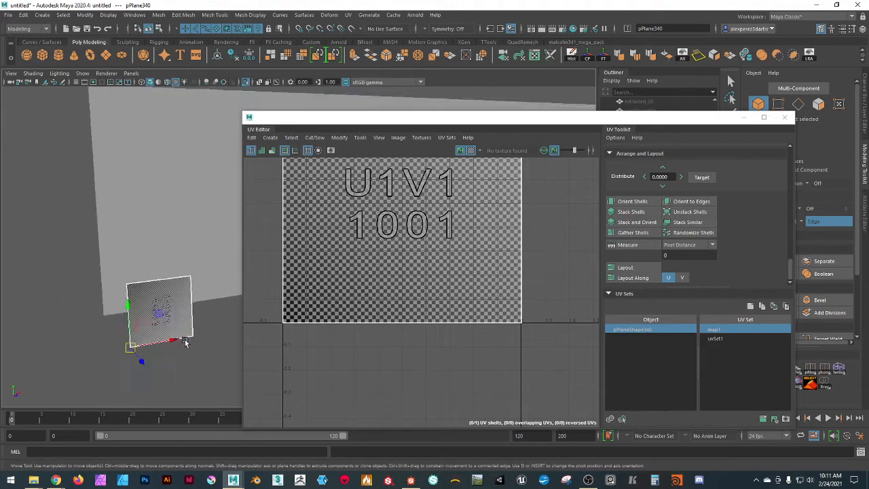
pyautogui.keyDown('alt'); pyautogui.moveTo(140, 360); pyautogui.dragTo(184, 295, button='middle'); pyautogui.keyUp('alt')
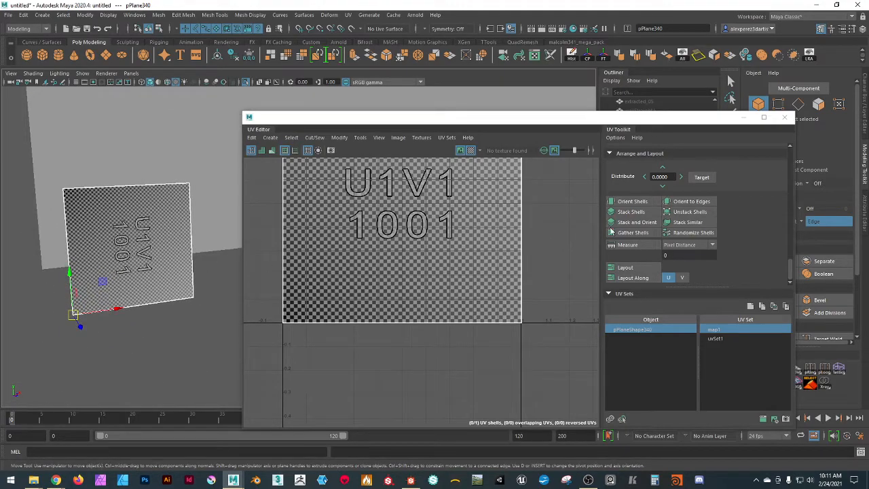
pyautogui.scroll(10, 745, 214)
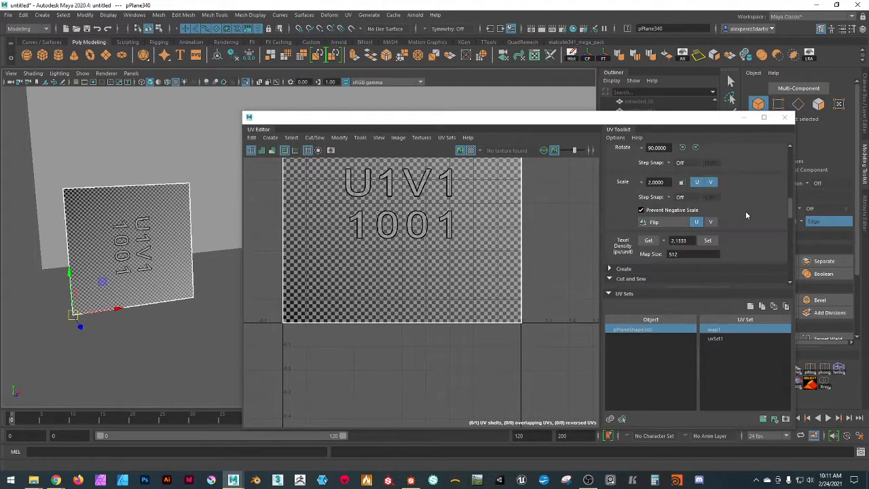
pyautogui.click(683, 147)
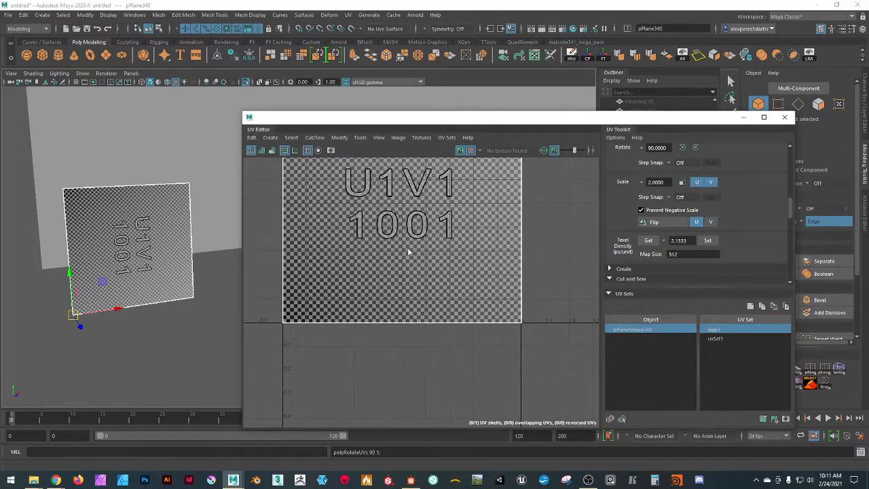
pyautogui.rightClick(443, 242)
pyautogui.moveTo(443, 242); pyautogui.dragTo(400, 228, button='right')
pyautogui.click(393, 249)
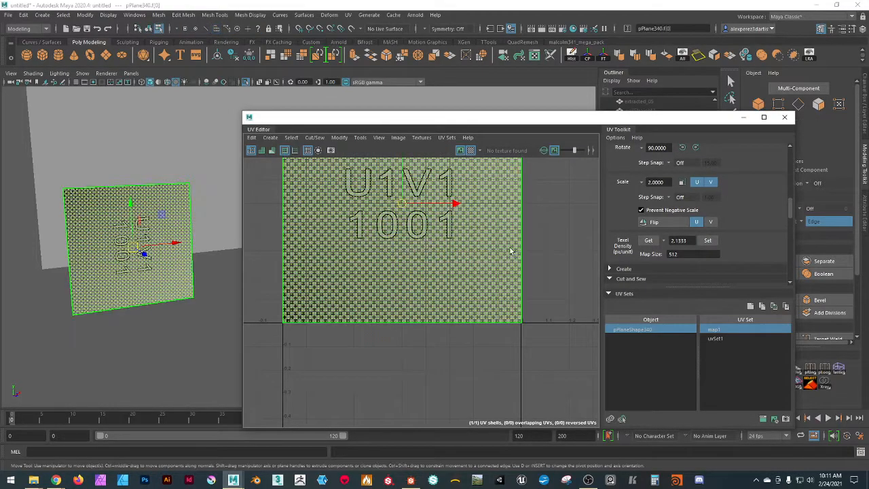
pyautogui.click(684, 147)
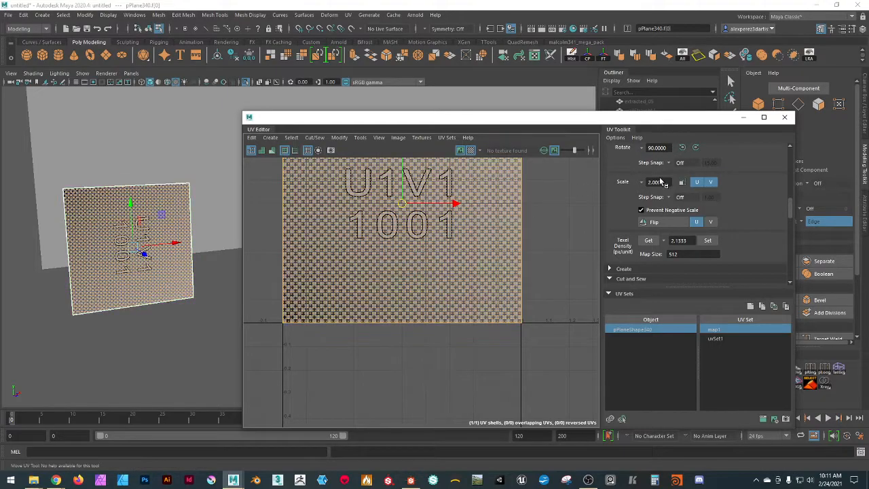
pyautogui.click(683, 147)
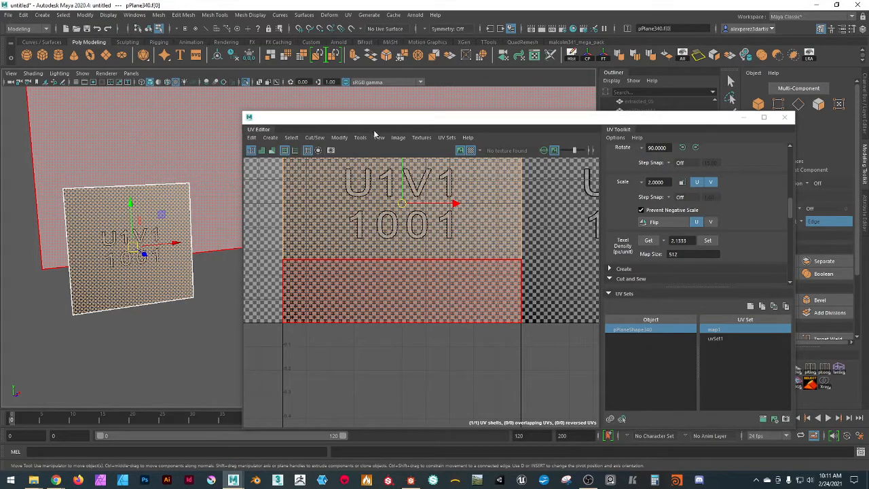
# - Show the checker map on both the large wall plane and the small plane, and return to object selection mode
pyautogui.moveTo(372, 122); pyautogui.dragTo(589, 175)
pyautogui.keyDown('alt'); pyautogui.moveTo(271, 189); pyautogui.dragTo(314, 239); pyautogui.keyUp('alt')
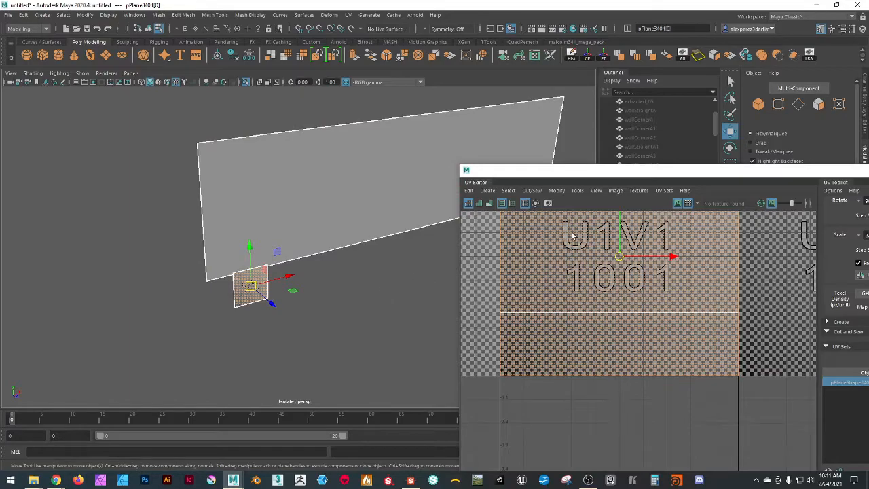
pyautogui.click(688, 203)
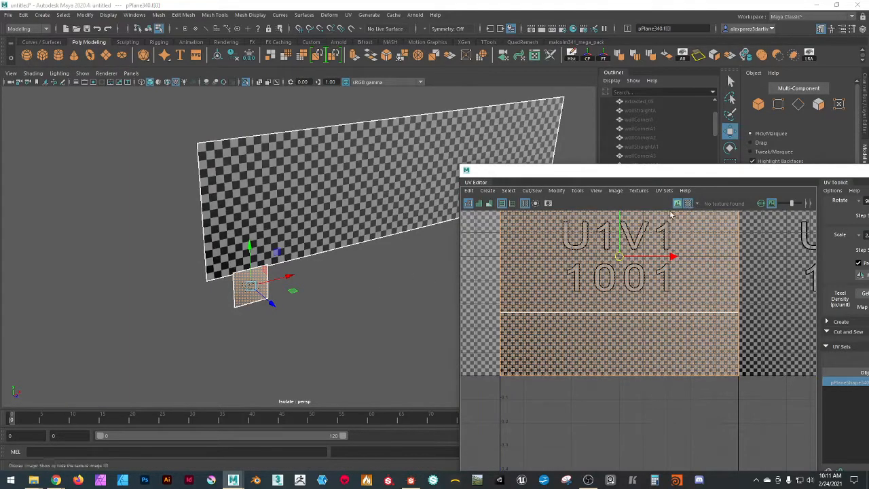
pyautogui.keyDown('alt'); pyautogui.moveTo(240, 307); pyautogui.dragTo(281, 316); pyautogui.keyUp('alt')
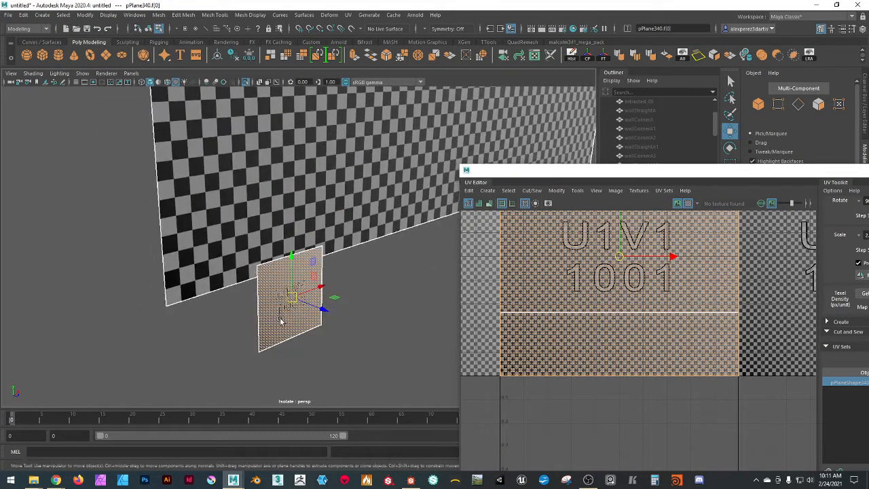
pyautogui.click(349, 337)
pyautogui.click(288, 325)
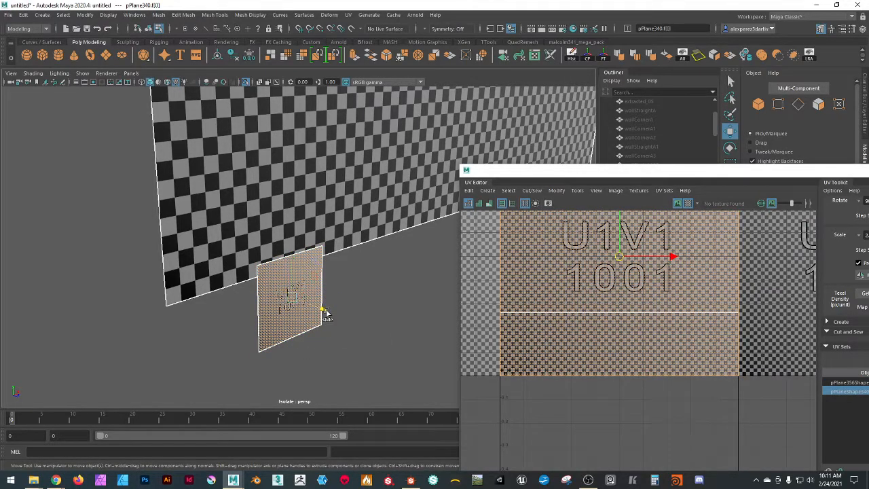
pyautogui.click(759, 103)
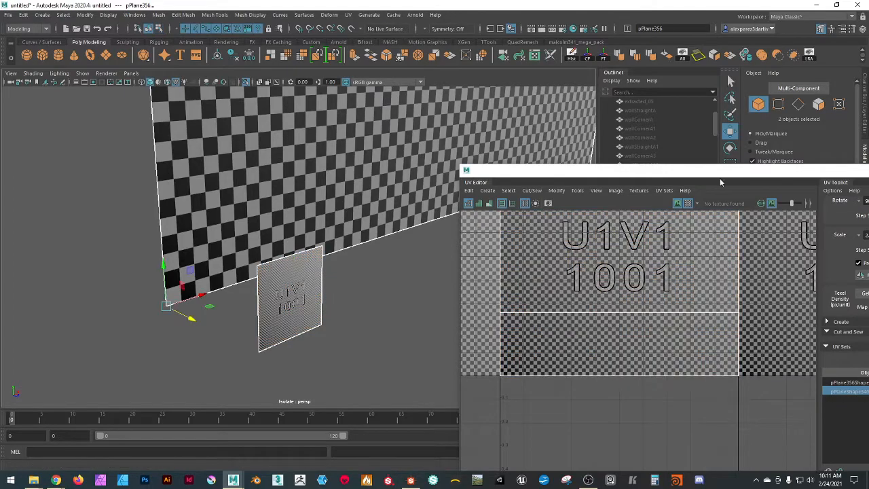
# - Select the small plane and move it back against the lower-left corner of the large wall plane
pyautogui.click(330, 333)
pyautogui.click(271, 341)
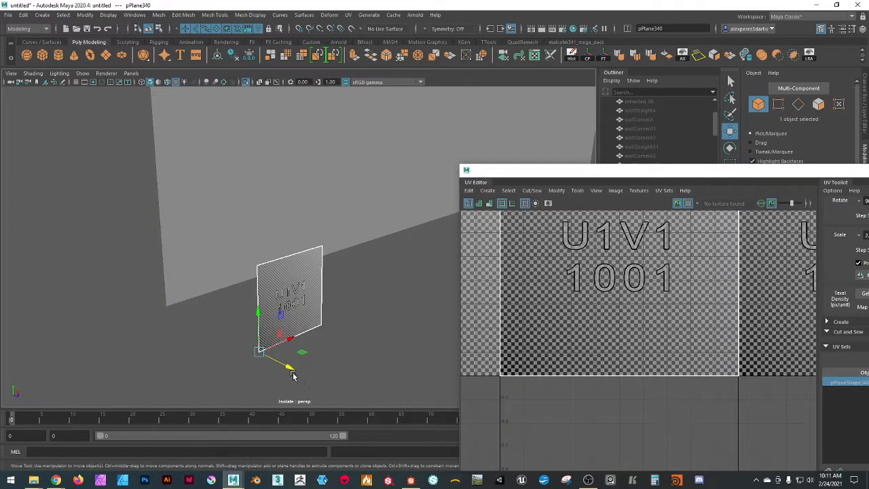
pyautogui.moveTo(290, 372); pyautogui.dragTo(195, 319)
# - Select both planes and compare the checker square sizes on the small plane and the large wall
pyautogui.keyDown('shift'); pyautogui.click(273, 195); pyautogui.keyUp('shift')
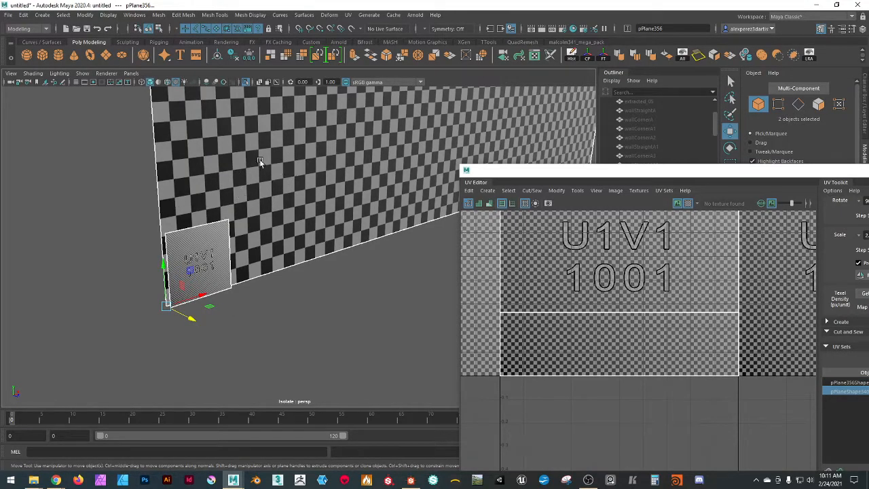
pyautogui.scroll(5, 277, 260)
pyautogui.keyDown('alt'); pyautogui.moveTo(240, 306); pyautogui.dragTo(331, 300, button='middle'); pyautogui.keyUp('alt')
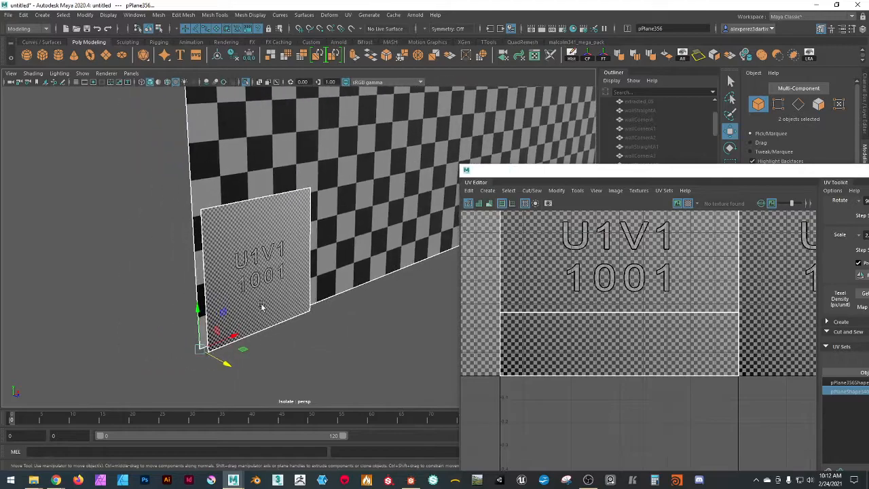
pyautogui.scroll(6, 263, 306)
pyautogui.scroll(-4, 262, 307)
pyautogui.keyDown('alt'); pyautogui.moveTo(282, 322); pyautogui.dragTo(249, 332); pyautogui.keyUp('alt')
pyautogui.keyDown('alt'); pyautogui.moveTo(212, 333); pyautogui.dragTo(332, 351, button='middle'); pyautogui.keyUp('alt')
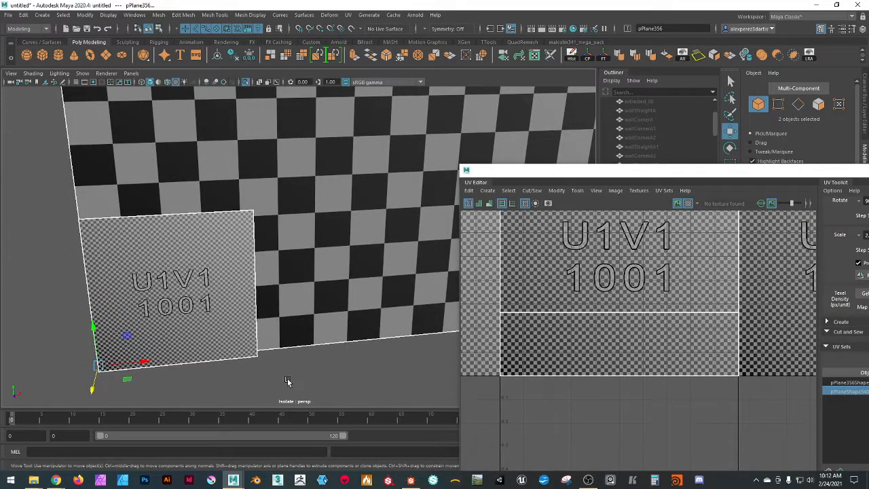
pyautogui.keyDown('alt'); pyautogui.moveTo(269, 380); pyautogui.dragTo(288, 372); pyautogui.keyUp('alt')
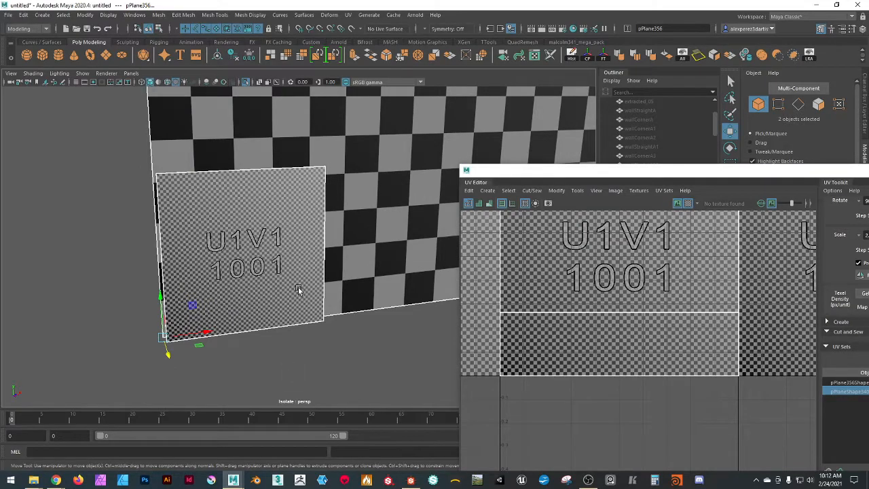
pyautogui.moveTo(694, 175); pyautogui.dragTo(594, 128)
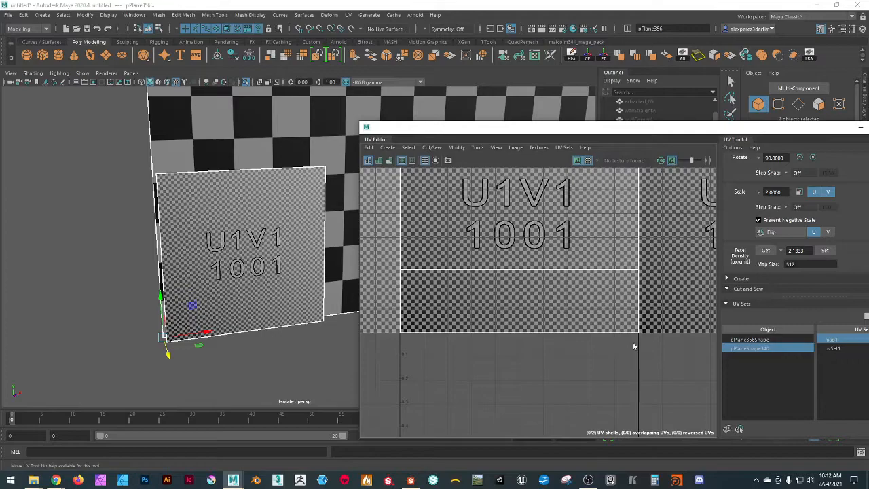
# - Examine the UV layouts of the large wall and the small plane one at a time
pyautogui.click(299, 124)
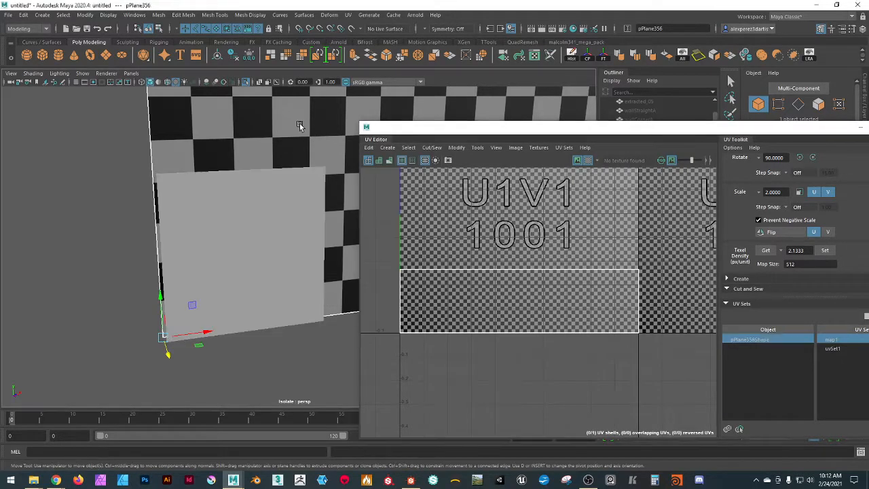
pyautogui.click(65, 164)
pyautogui.click(159, 134)
pyautogui.click(280, 363)
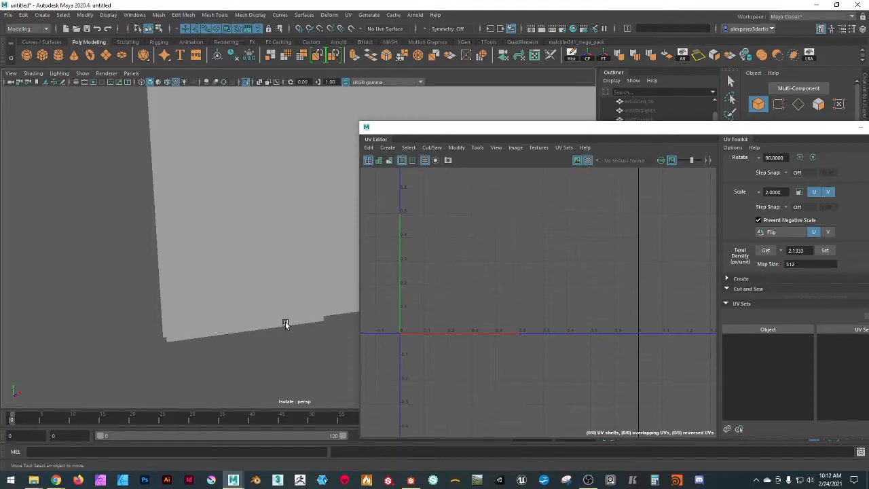
pyautogui.click(284, 320)
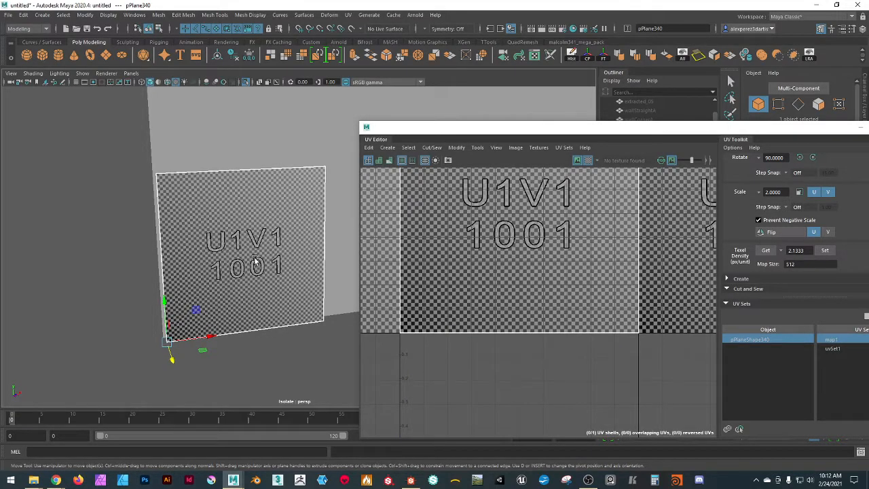
# - Select both planes, assign the existing blinn1 material to them in Hypershade, and list the scene's textures
pyautogui.keyDown('shift'); pyautogui.click(151, 154); pyautogui.keyUp('shift')
pyautogui.keyDown('alt'); pyautogui.moveTo(97, 230); pyautogui.dragTo(111, 253); pyautogui.keyUp('alt')
pyautogui.moveTo(620, 131); pyautogui.dragTo(556, 153)
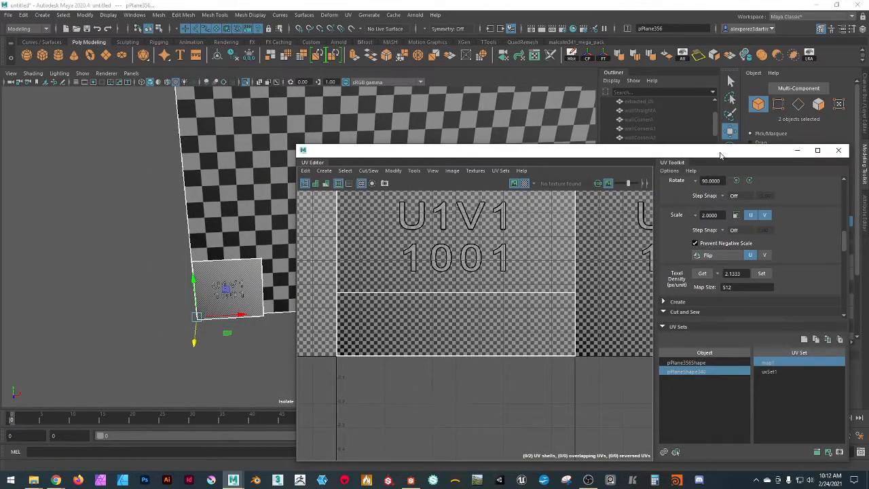
pyautogui.click(839, 150)
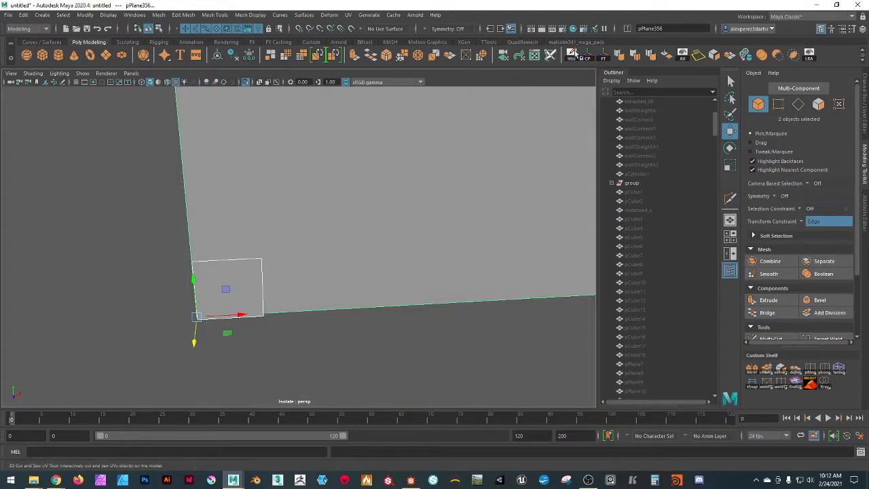
pyautogui.click(572, 29)
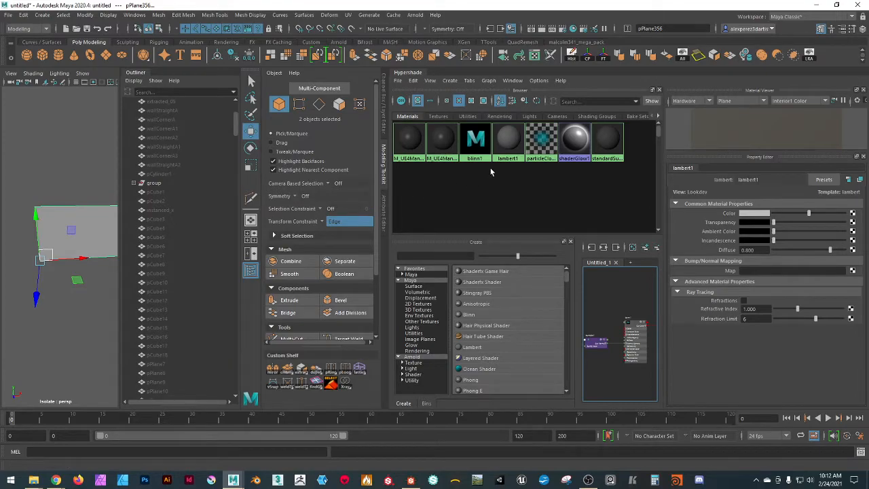
pyautogui.moveTo(476, 141); pyautogui.dragTo(446, 120, button='right')
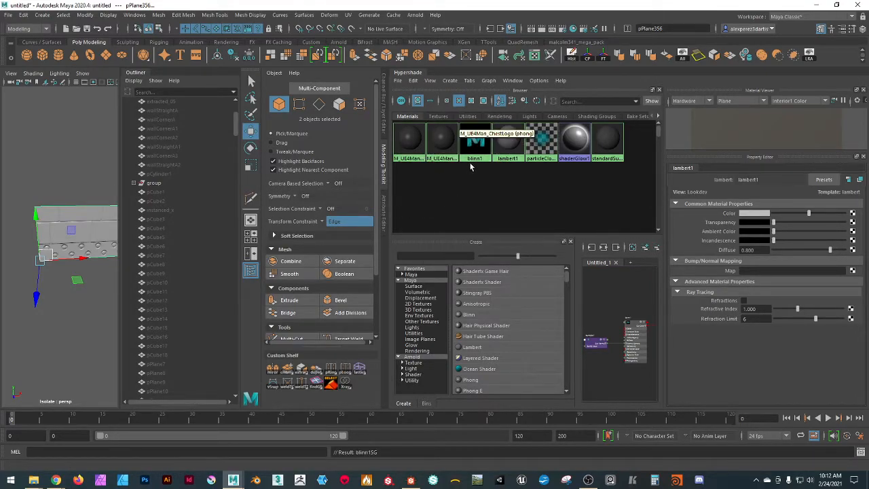
pyautogui.click(439, 117)
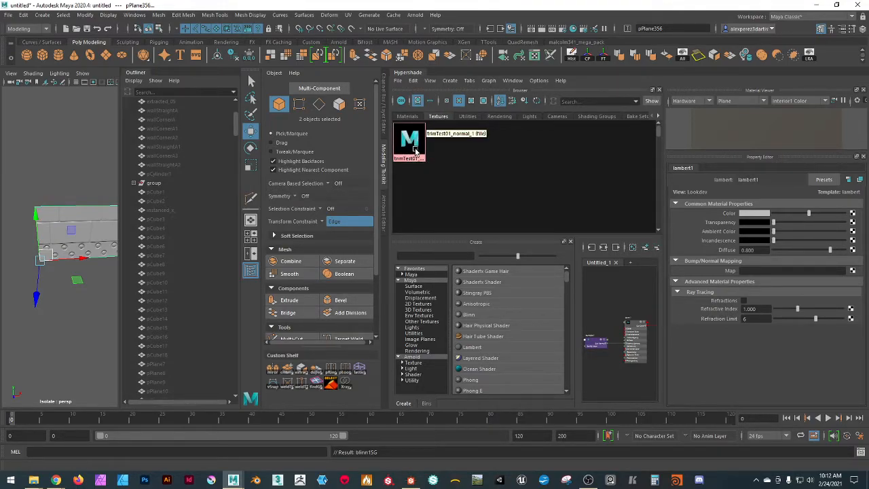
# - Inspect the trimTest01_normal_1 file texture's attributes, list the scene's materials again, and move Hypershade out of the way
pyautogui.click(412, 145)
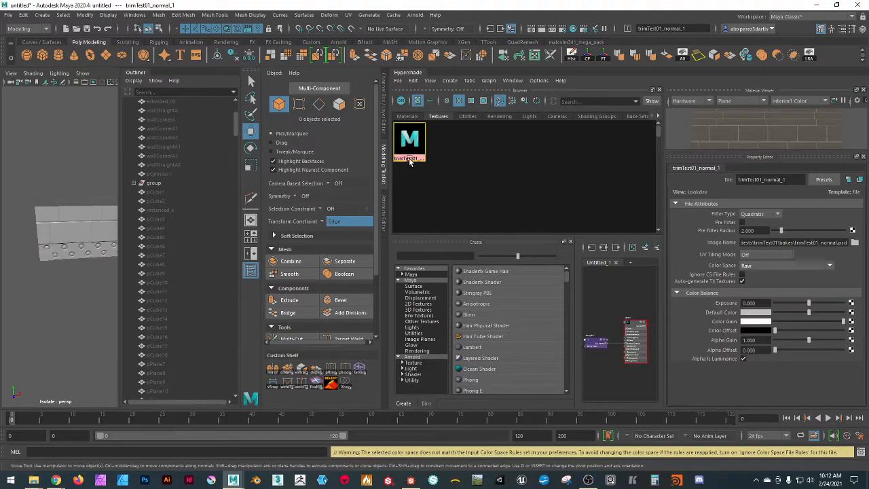
pyautogui.click(407, 116)
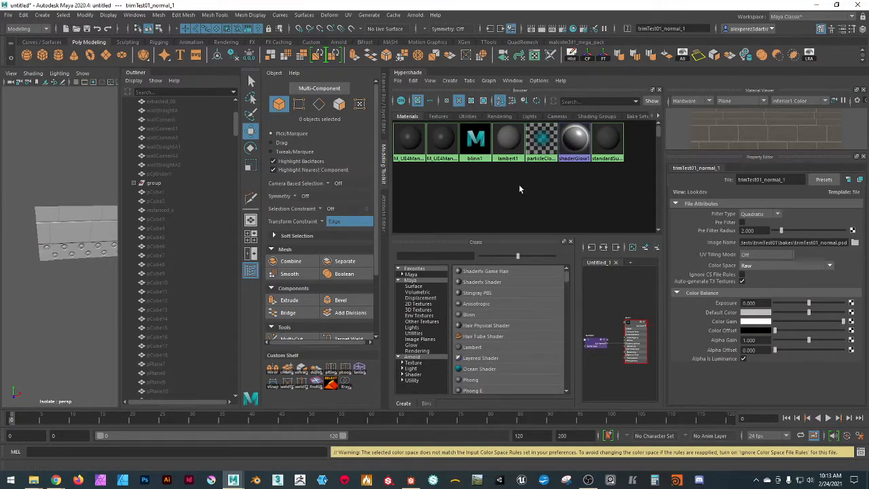
pyautogui.moveTo(420, 75); pyautogui.dragTo(347, 149)
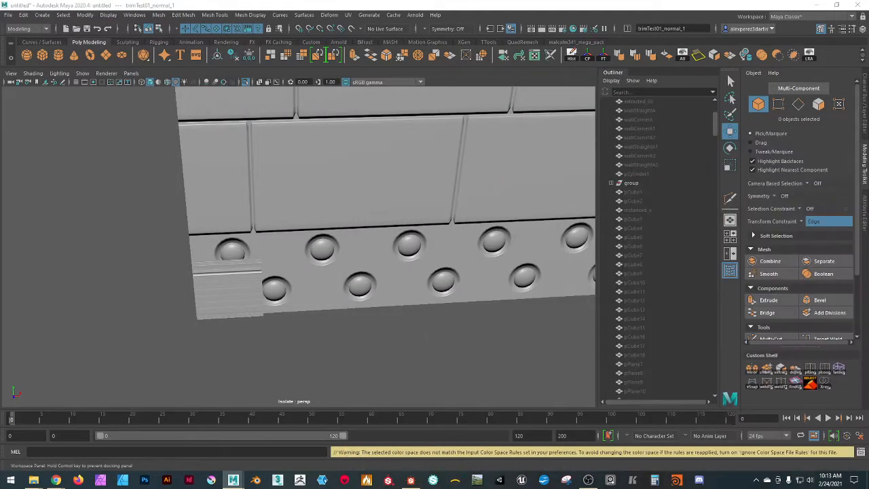
# - Examine the trim-sheet detail up close on the small plane and compare its size with the rivets and bricks on the large wall
pyautogui.scroll(-3, 207, 273)
pyautogui.scroll(5, 256, 284)
pyautogui.keyDown('alt'); pyautogui.moveTo(275, 322); pyautogui.dragTo(266, 269); pyautogui.keyUp('alt')
pyautogui.keyDown('alt'); pyautogui.moveTo(265, 269); pyautogui.dragTo(365, 368, button='right'); pyautogui.keyUp('alt')
pyautogui.keyDown('alt'); pyautogui.moveTo(544, 229); pyautogui.dragTo(424, 356, button='middle'); pyautogui.keyUp('alt')
pyautogui.keyDown('alt'); pyautogui.moveTo(423, 356); pyautogui.dragTo(390, 309, button='right'); pyautogui.keyUp('alt')
pyautogui.keyDown('alt'); pyautogui.moveTo(391, 309); pyautogui.dragTo(367, 306); pyautogui.keyUp('alt')
pyautogui.moveTo(367, 306)
pyautogui.keyDown('alt'); pyautogui.mouseDown(button='right')
pyautogui.moveTo(410, 369)
pyautogui.moveTo(382, 312)
pyautogui.mouseUp(button='right'); pyautogui.keyUp('alt')
pyautogui.keyDown('alt'); pyautogui.moveTo(382, 313); pyautogui.dragTo(379, 180, button='middle'); pyautogui.keyUp('alt')
pyautogui.keyDown('alt'); pyautogui.moveTo(379, 180); pyautogui.dragTo(414, 272, button='right'); pyautogui.keyUp('alt')
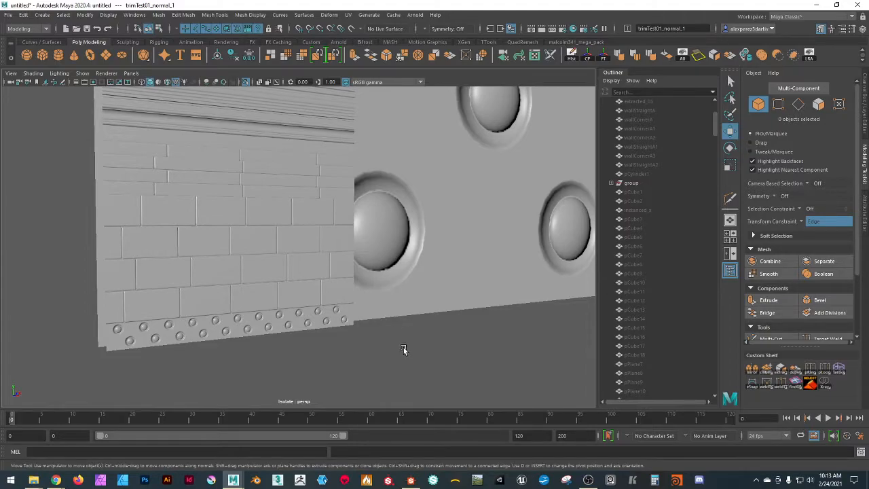
pyautogui.scroll(-3, 423, 339)
# - Select the small plane and move it up the large wall's left edge, above the rivet rows
pyautogui.click(288, 272)
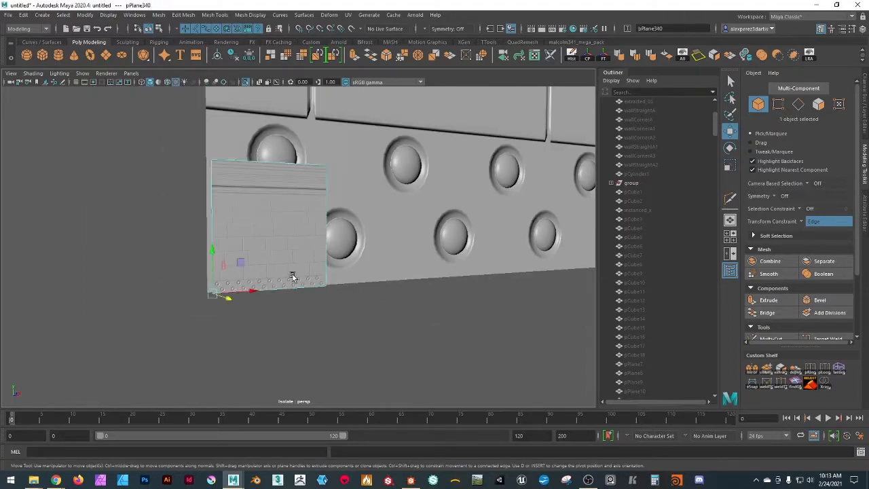
pyautogui.keyDown('alt'); pyautogui.moveTo(214, 270); pyautogui.dragTo(338, 271); pyautogui.keyUp('alt')
pyautogui.keyDown('alt'); pyautogui.moveTo(338, 271); pyautogui.dragTo(396, 263, button='middle'); pyautogui.keyUp('alt')
pyautogui.moveTo(279, 288); pyautogui.dragTo(280, 236)
pyautogui.scroll(-6, 428, 238)
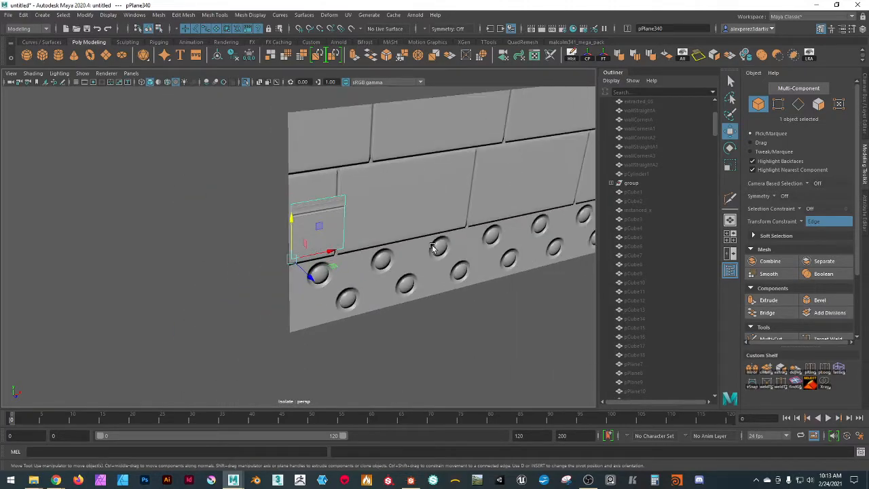
# - Compare the rivet size on the raised small plane with the rivets on the large wall below it
pyautogui.keyDown('alt'); pyautogui.moveTo(506, 254); pyautogui.dragTo(343, 258, button='middle'); pyautogui.keyUp('alt')
pyautogui.keyDown('alt'); pyautogui.moveTo(342, 257); pyautogui.dragTo(252, 286); pyautogui.keyUp('alt')
pyautogui.keyDown('alt'); pyautogui.moveTo(251, 287); pyautogui.dragTo(293, 288, button='middle'); pyautogui.keyUp('alt')
pyautogui.scroll(8, 237, 273)
pyautogui.keyDown('alt'); pyautogui.moveTo(238, 274); pyautogui.dragTo(264, 279, button='middle'); pyautogui.keyUp('alt')
pyautogui.scroll(-5, 279, 264)
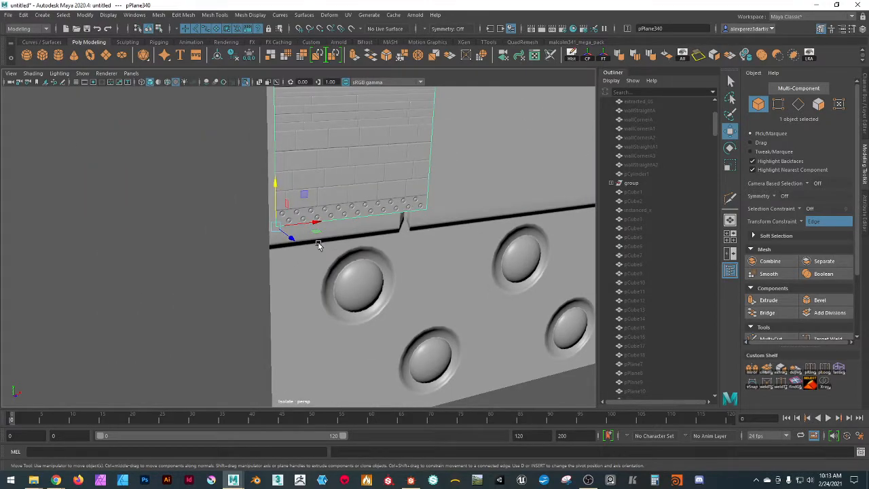
pyautogui.scroll(6, 287, 227)
pyautogui.scroll(-3, 289, 220)
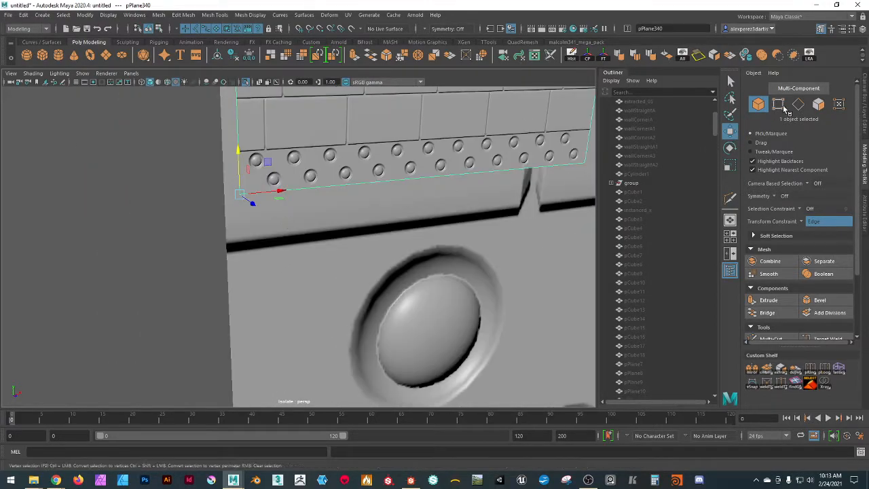
# - Duplicate the small plane and place the copy in the empty space to the left of the large wall
pyautogui.click(800, 106)
pyautogui.scroll(-5, 326, 214)
pyautogui.click(758, 104)
pyautogui.scroll(-4, 376, 268)
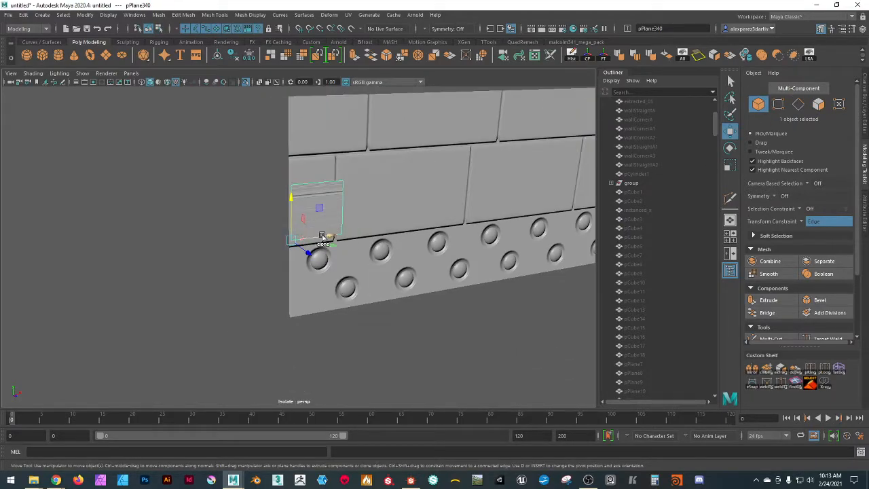
pyautogui.moveTo(324, 237)
pyautogui.keyDown('shift'); pyautogui.mouseDown()
pyautogui.moveTo(282, 286)
pyautogui.moveTo(160, 296)
pyautogui.moveTo(169, 317)
pyautogui.mouseUp(); pyautogui.keyUp('shift')
pyautogui.scroll(5, 129, 258)
pyautogui.keyDown('alt'); pyautogui.moveTo(129, 258); pyautogui.dragTo(243, 274, button='middle'); pyautogui.keyUp('alt')
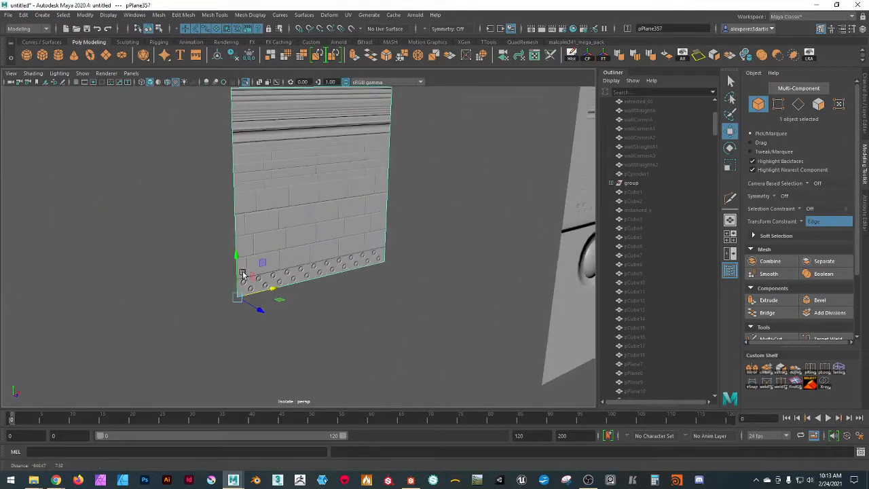
# - Try cutting a horizontal edge loop across the duplicated plane above the rivet strip with Multi-Cut, and undo the cut
pyautogui.click(729, 197)
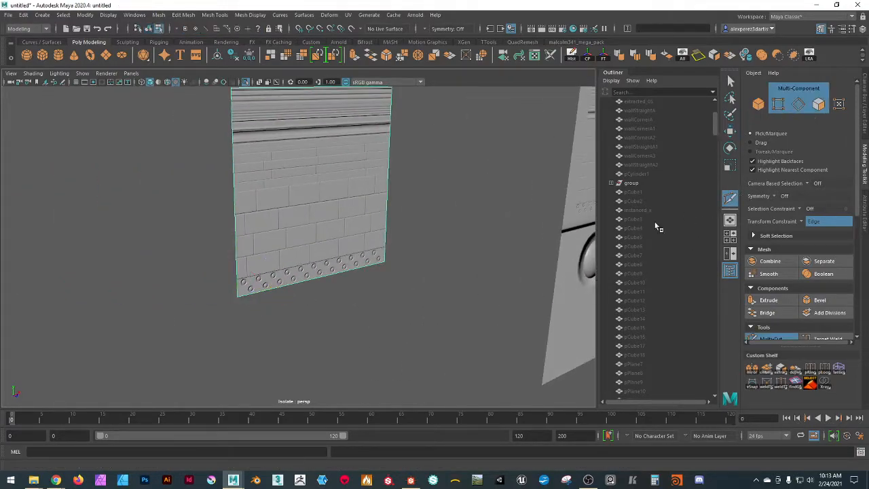
pyautogui.scroll(5, 367, 317)
pyautogui.scroll(-10, 381, 307)
pyautogui.click(374, 248)
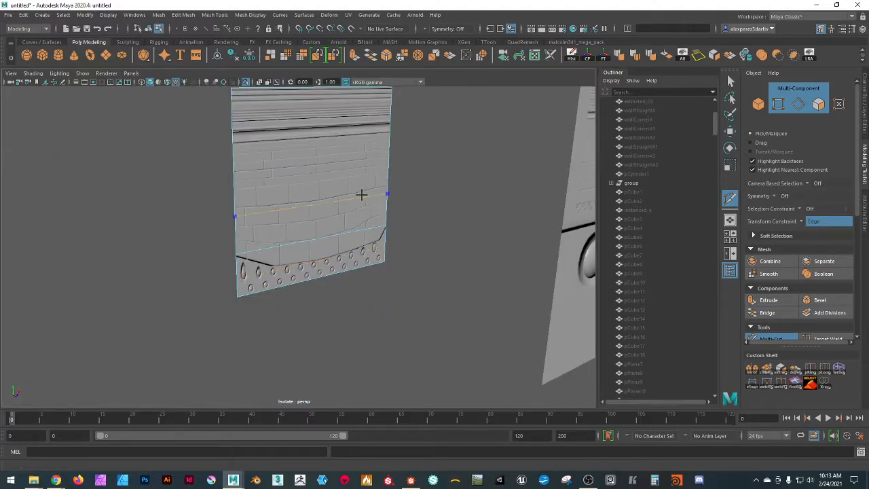
pyautogui.hotkey('ctrl', 'z')
pyautogui.click(426, 213)
pyautogui.hotkey('ctrl', 'z')
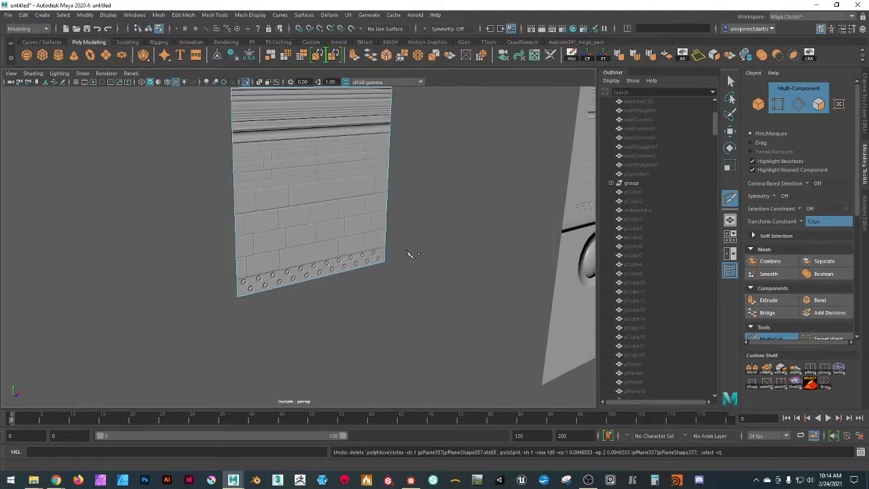
# - Turn the transform constraint off and check the Multi-Cut and Move tool settings
pyautogui.click(804, 223)
pyautogui.click(814, 227)
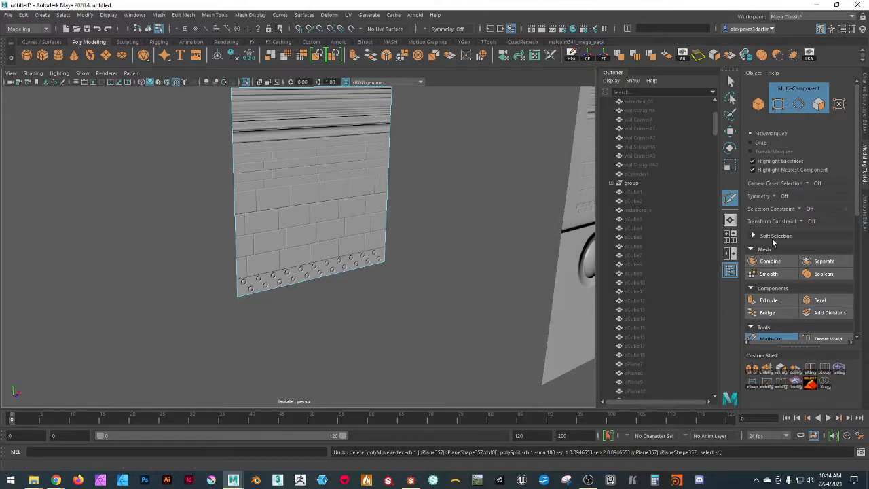
pyautogui.doubleClick(730, 199)
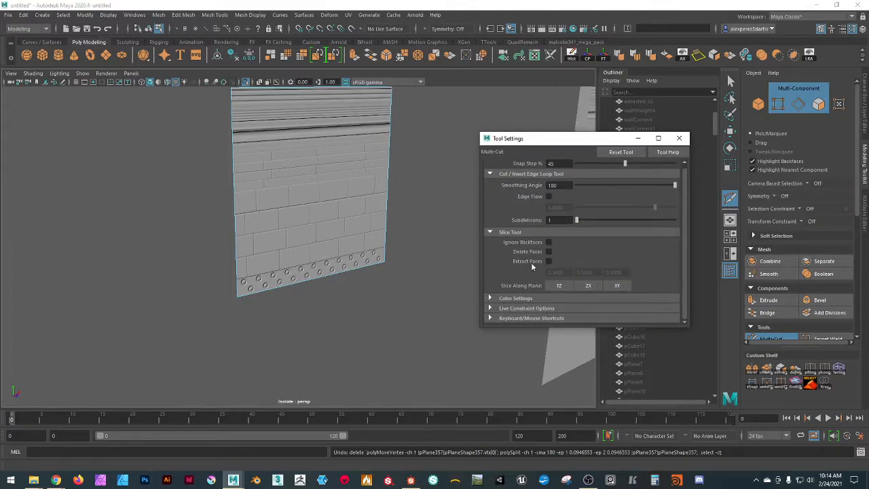
pyautogui.press('F8')
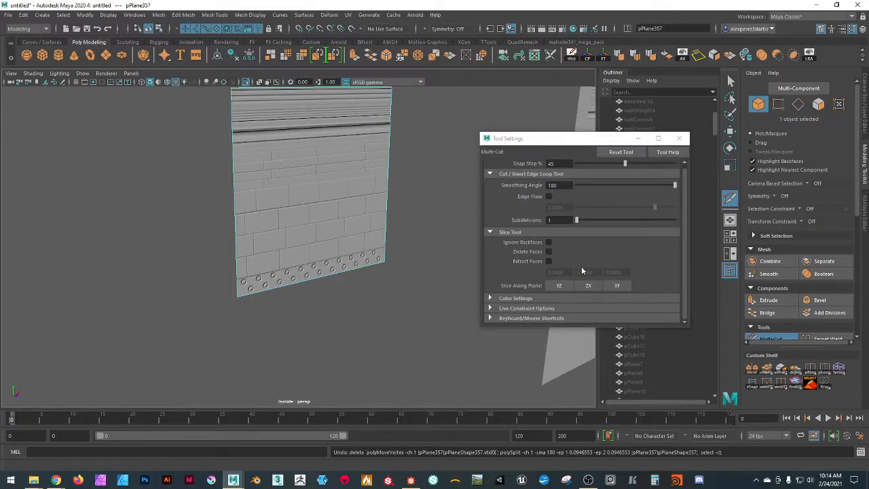
pyautogui.click(679, 138)
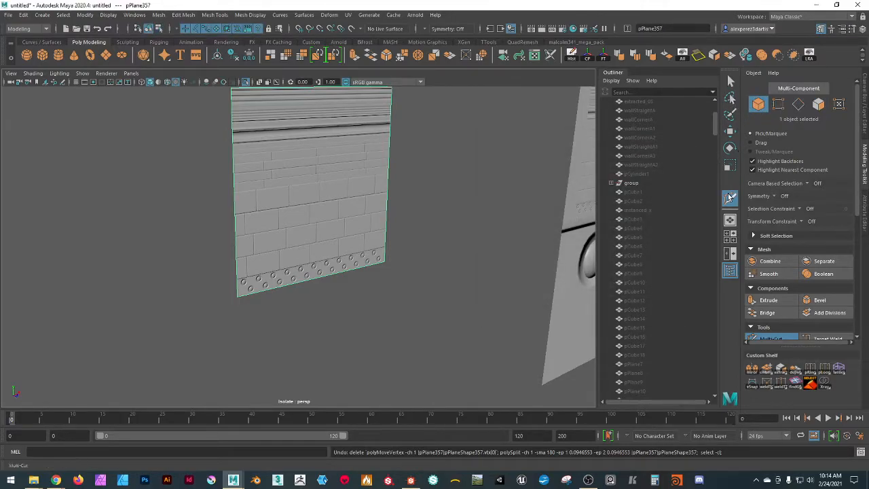
pyautogui.doubleClick(730, 131)
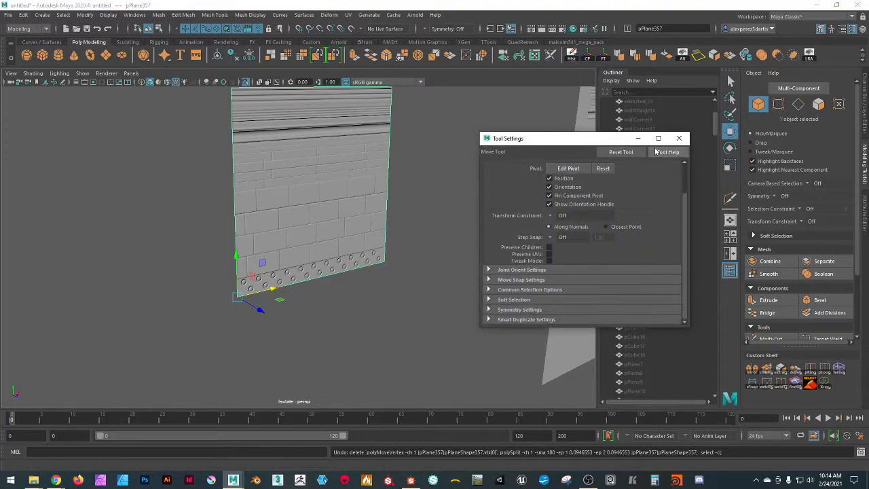
pyautogui.click(680, 138)
# - Try a Multi-Cut edge loop along the upper border of the duplicated plane's rivet strip again, and undo it
pyautogui.click(731, 202)
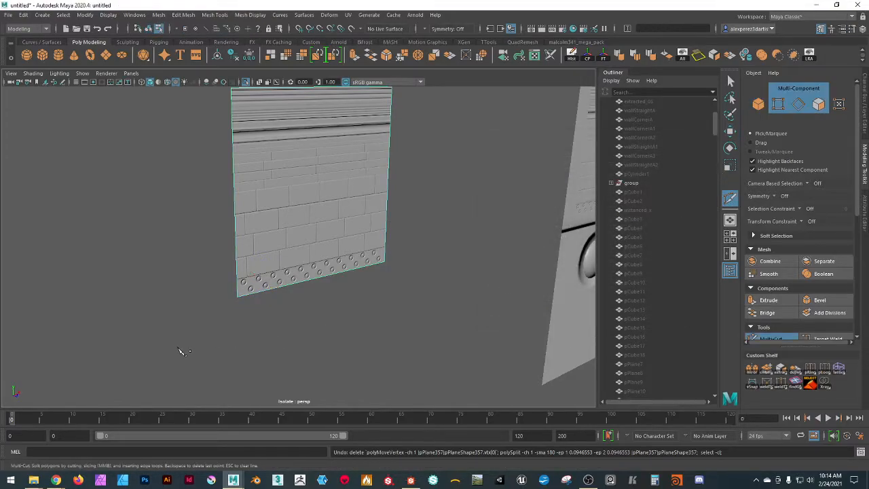
pyautogui.scroll(5, 182, 354)
pyautogui.scroll(-3, 189, 358)
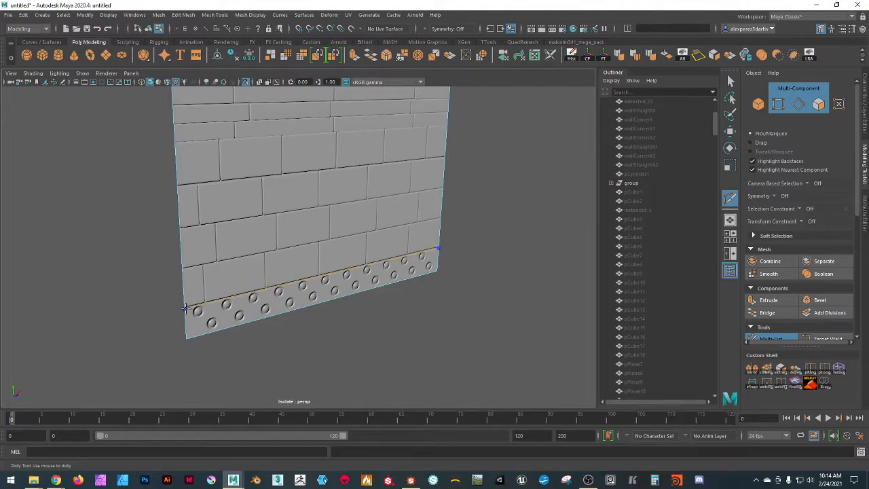
pyautogui.keyDown('ctrl'); pyautogui.click(186, 306); pyautogui.keyUp('ctrl')
pyautogui.hotkey('ctrl', 'z')
pyautogui.hotkey('ctrl', 'z')
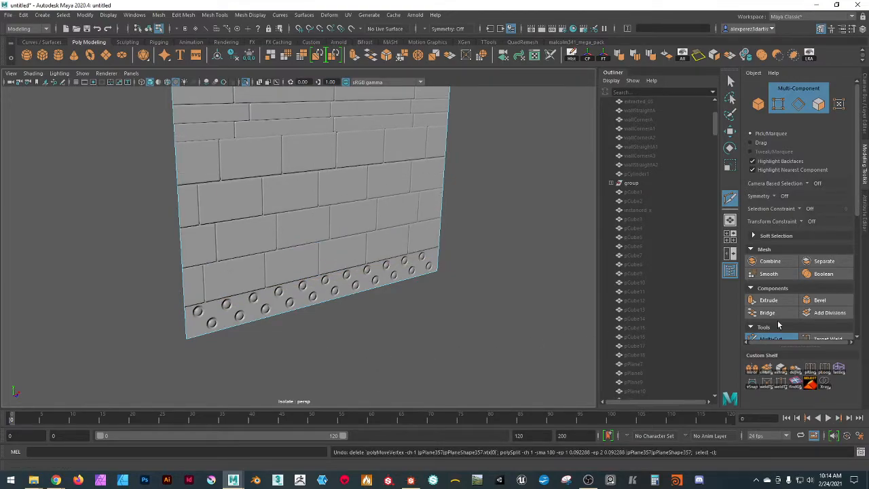
# - Review the Multi-Cut options and the viewport's orthographic view choices without changing them
pyautogui.scroll(-5, 777, 327)
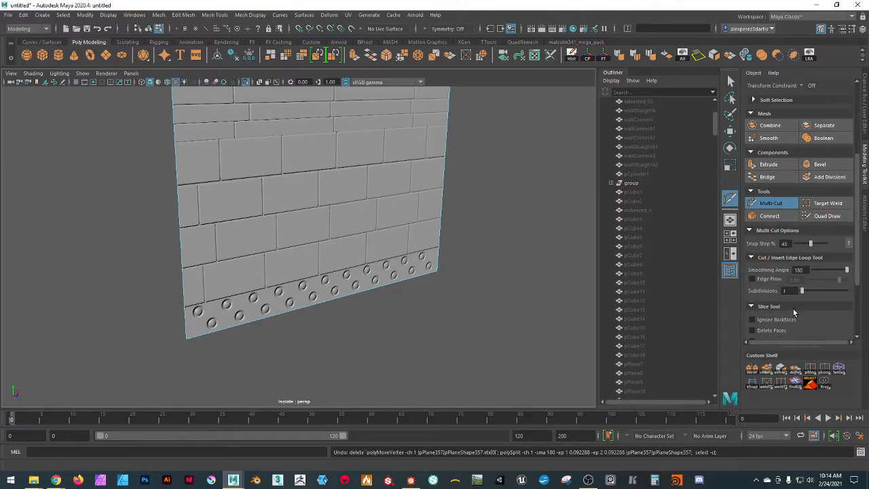
pyautogui.scroll(-3, 794, 312)
pyautogui.keyDown('alt'); pyautogui.moveTo(503, 294); pyautogui.dragTo(273, 278); pyautogui.keyUp('alt')
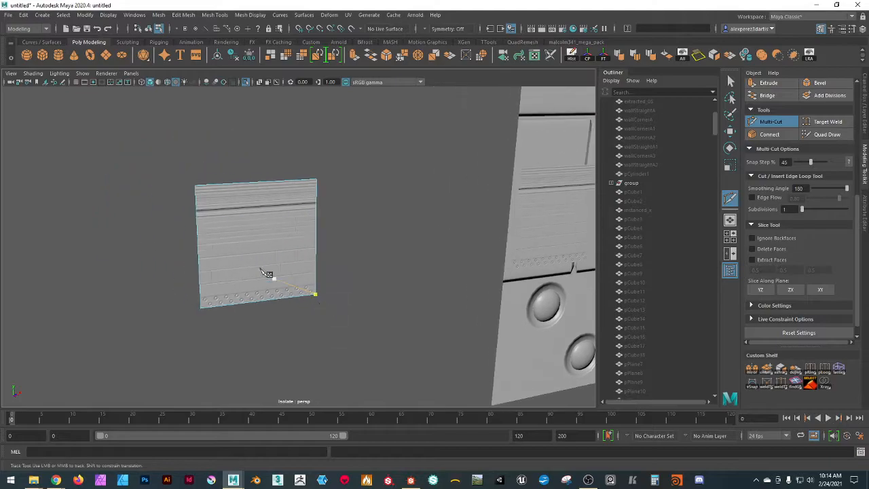
pyautogui.click(131, 73)
pyautogui.moveTo(167, 102)
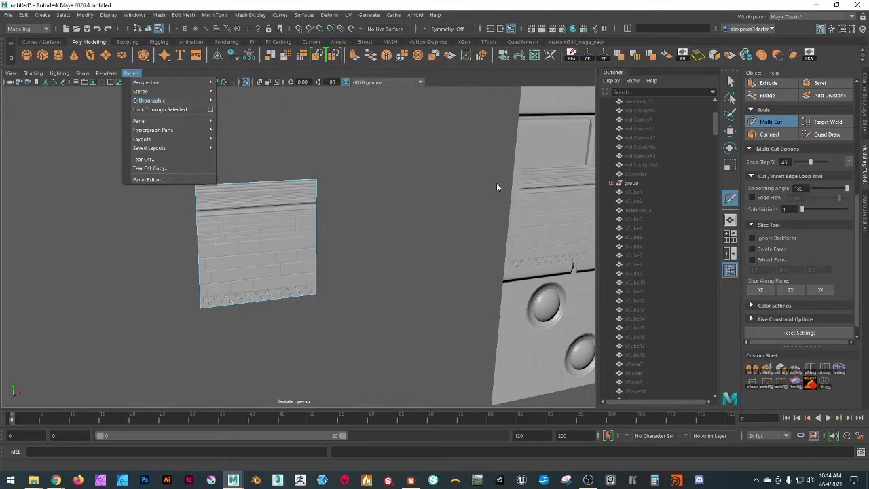
pyautogui.moveTo(859, 204); pyautogui.dragTo(866, 60)
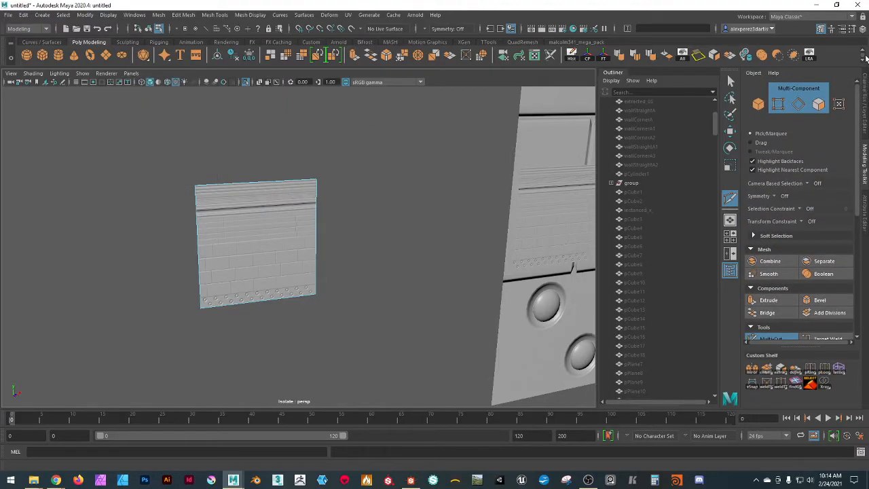
# - In edge mode, insert horizontal edge loops on the duplicated plane above the rivet strip, between the two brick sizes, and just below the moulding
pyautogui.click(801, 105)
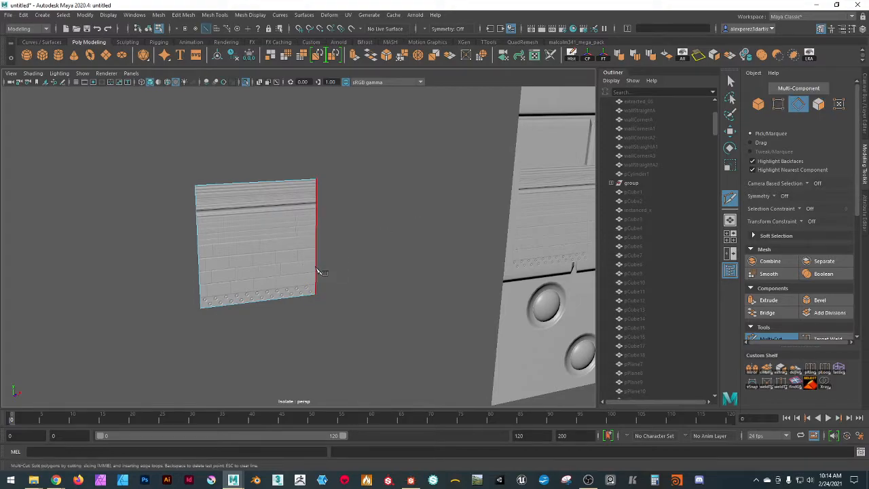
pyautogui.scroll(3, 265, 349)
pyautogui.scroll(-2, 433, 323)
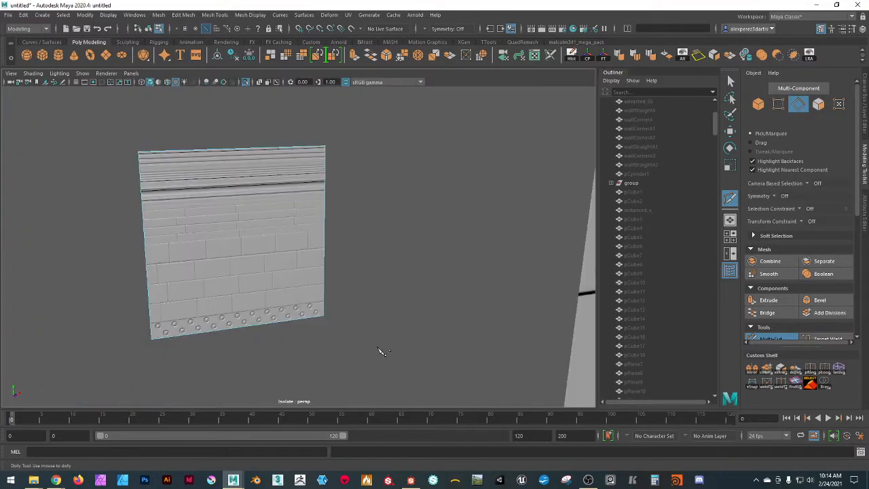
pyautogui.scroll(2, 382, 351)
pyautogui.keyDown('alt'); pyautogui.moveTo(381, 351); pyautogui.dragTo(390, 305, button='middle'); pyautogui.keyUp('alt')
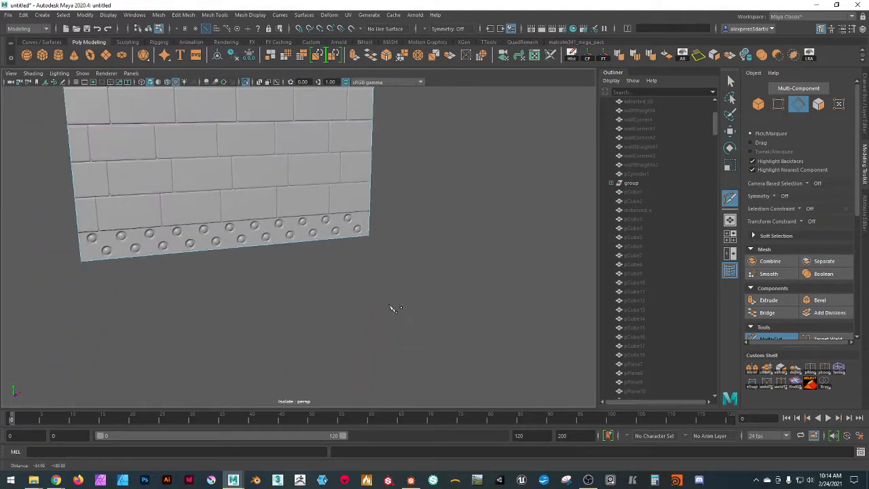
pyautogui.keyDown('ctrl'); pyautogui.click(369, 212); pyautogui.keyUp('ctrl')
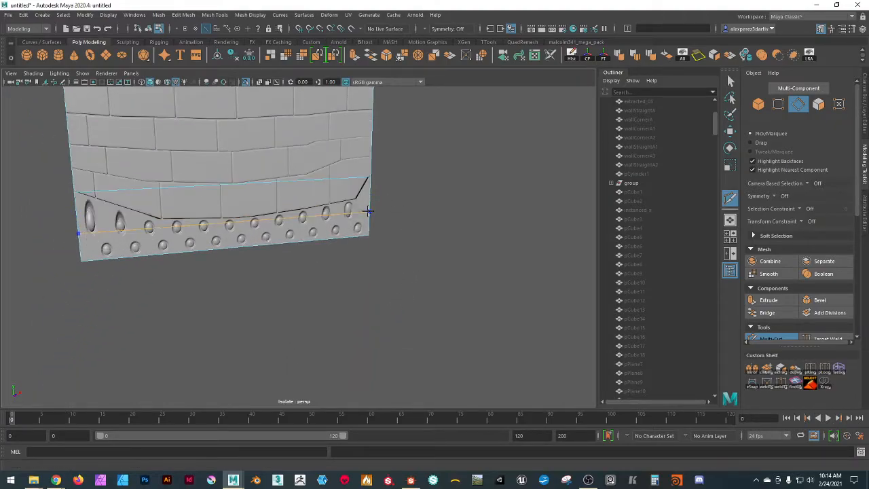
pyautogui.keyDown('ctrl'); pyautogui.click(372, 114); pyautogui.keyUp('ctrl')
pyautogui.scroll(-3, 425, 151)
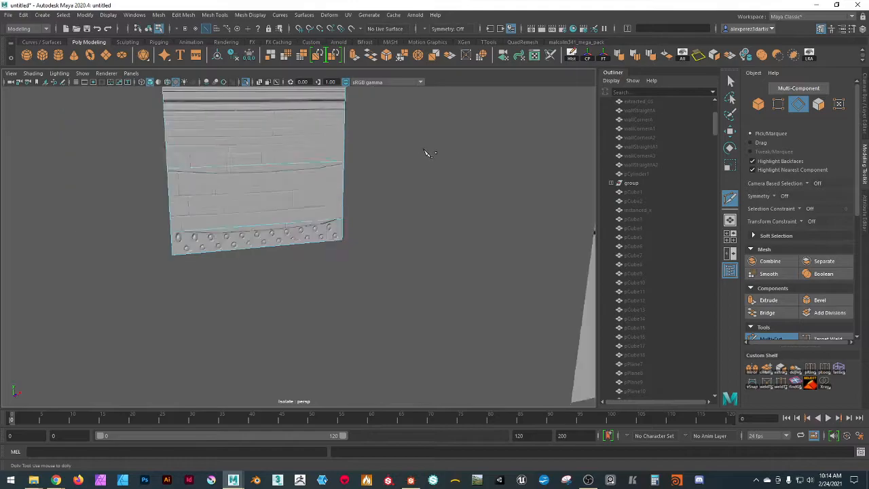
pyautogui.scroll(2, 350, 153)
pyautogui.keyDown('ctrl'); pyautogui.click(338, 110); pyautogui.keyUp('ctrl')
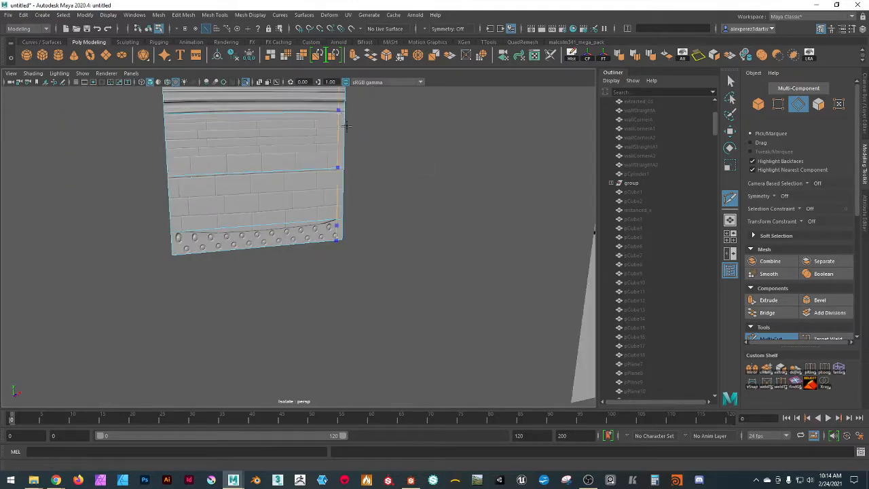
# - Insert two more horizontal edge loops along the grooves between the moulding bands in the upper part of the duplicated plane
pyautogui.scroll(-3, 425, 191)
pyautogui.keyDown('alt'); pyautogui.moveTo(360, 163); pyautogui.dragTo(340, 276, button='middle'); pyautogui.keyUp('alt')
pyautogui.scroll(5, 391, 288)
pyautogui.scroll(-3, 394, 287)
pyautogui.scroll(5, 391, 289)
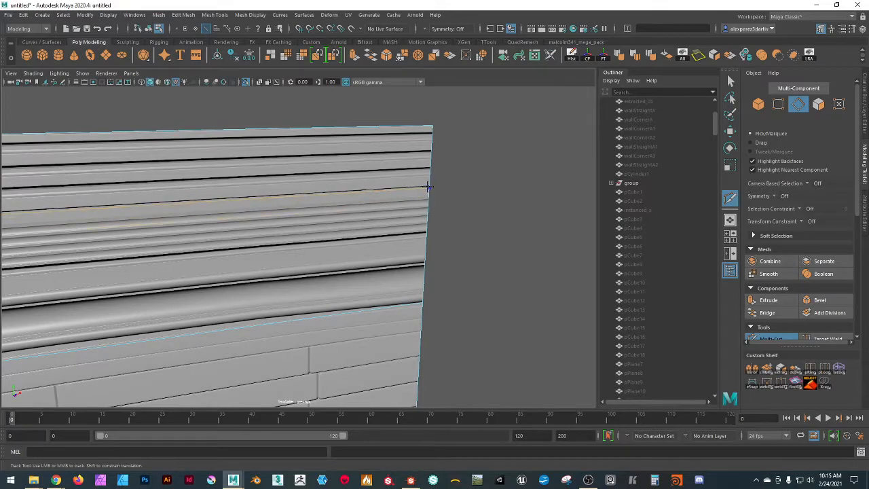
pyautogui.keyDown('ctrl'); pyautogui.click(428, 185); pyautogui.keyUp('ctrl')
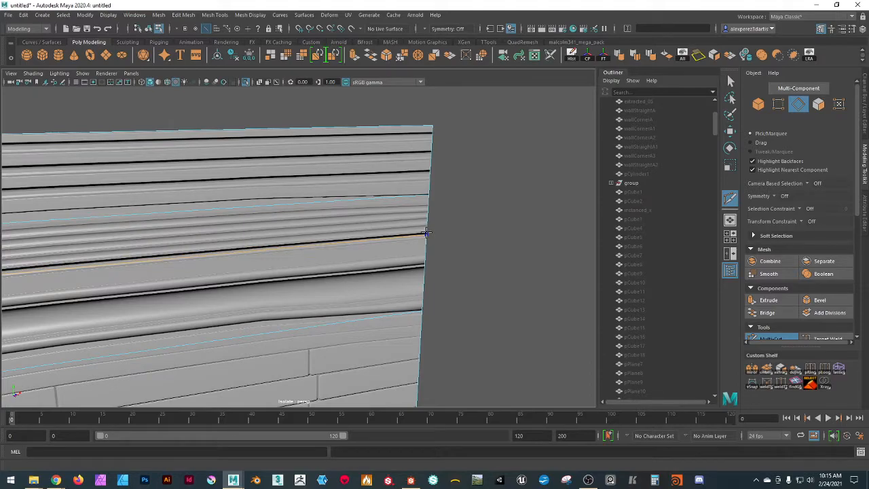
# - Leave Multi-Cut for the Move tool and select all six faces of the duplicated plane
pyautogui.scroll(-5, 408, 265)
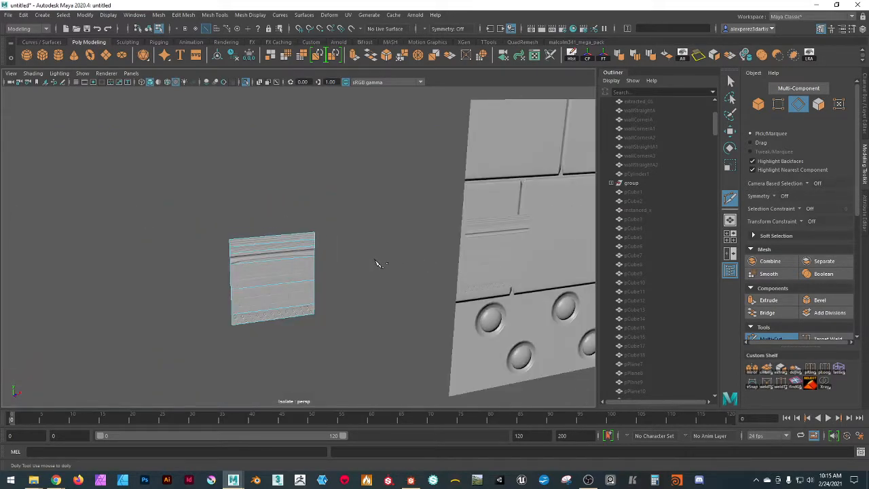
pyautogui.press('w')
pyautogui.keyDown('ctrl'); pyautogui.click(821, 107); pyautogui.keyUp('ctrl')
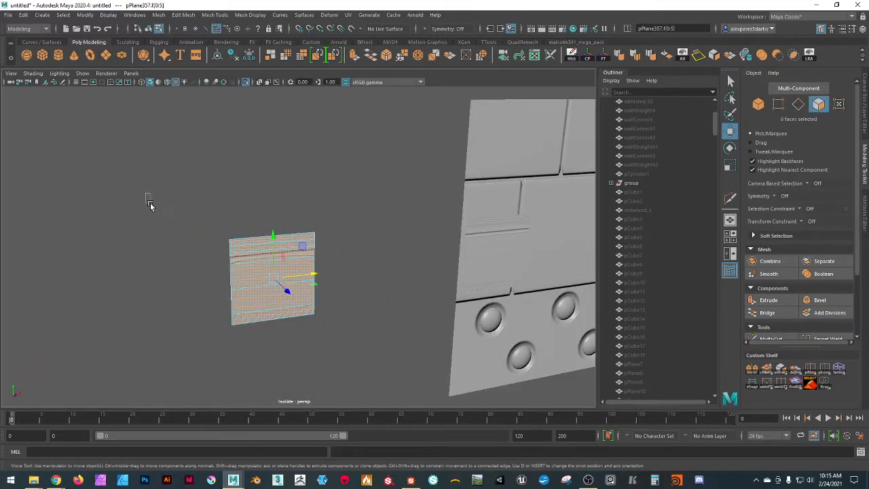
# - Open the UV Editor for the duplicated plane's faces and apply Unfold and Straighten UVs to their UVs
pyautogui.click(535, 56)
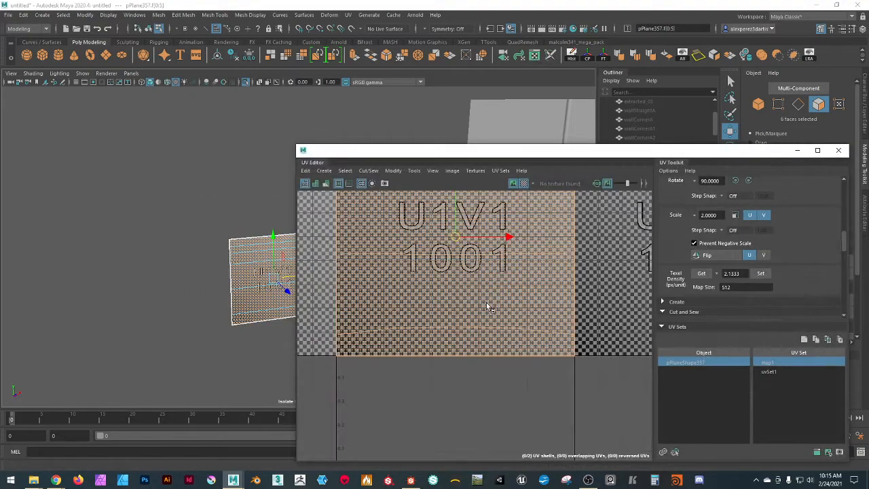
pyautogui.scroll(-3, 489, 307)
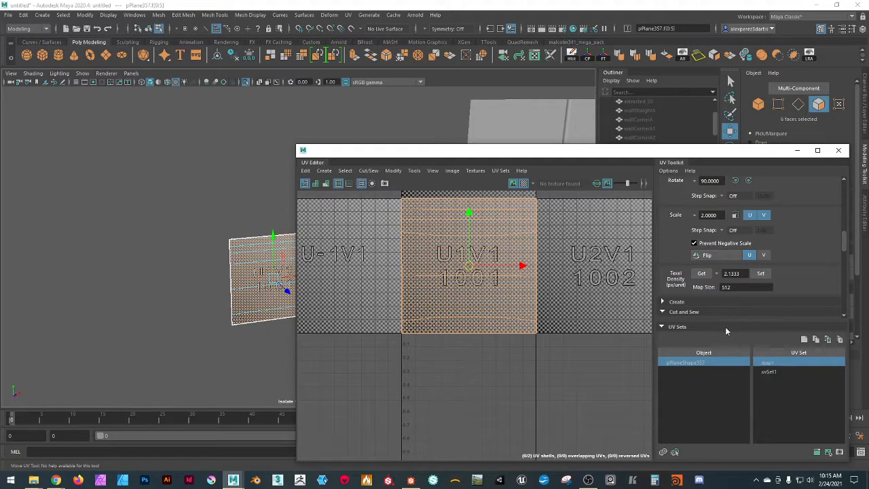
pyautogui.scroll(5, 806, 222)
pyautogui.scroll(-6, 788, 252)
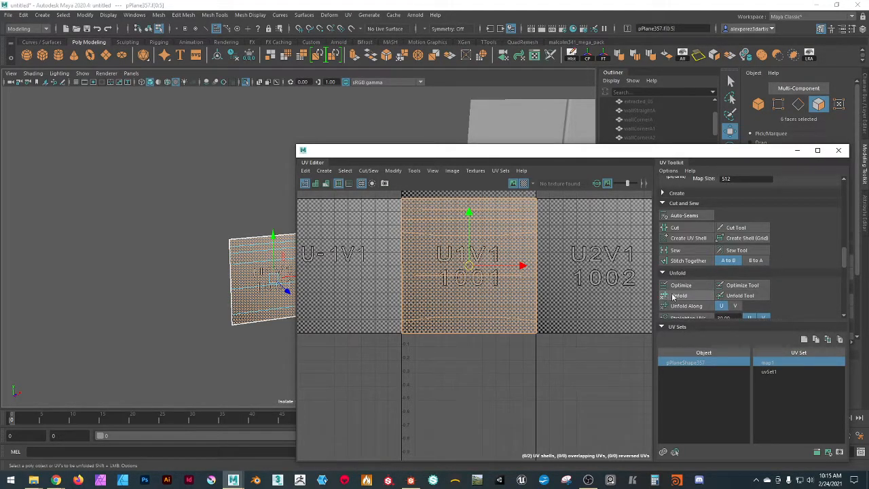
pyautogui.click(674, 297)
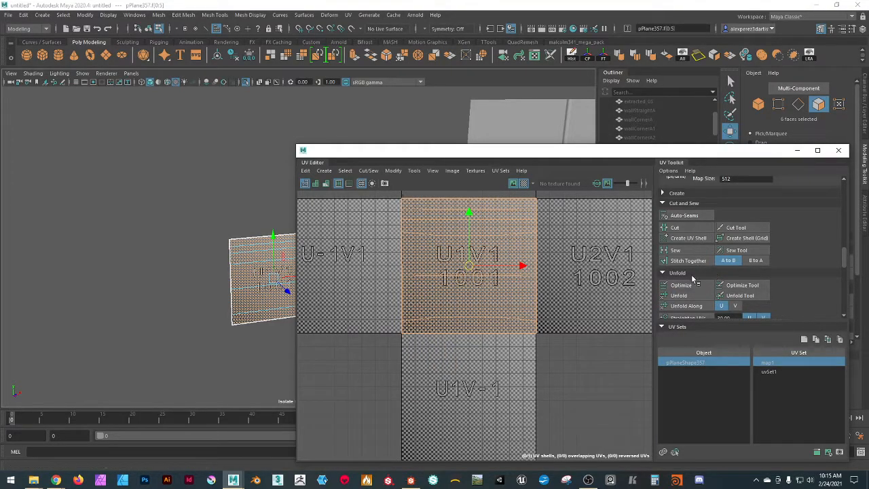
pyautogui.scroll(-4, 694, 279)
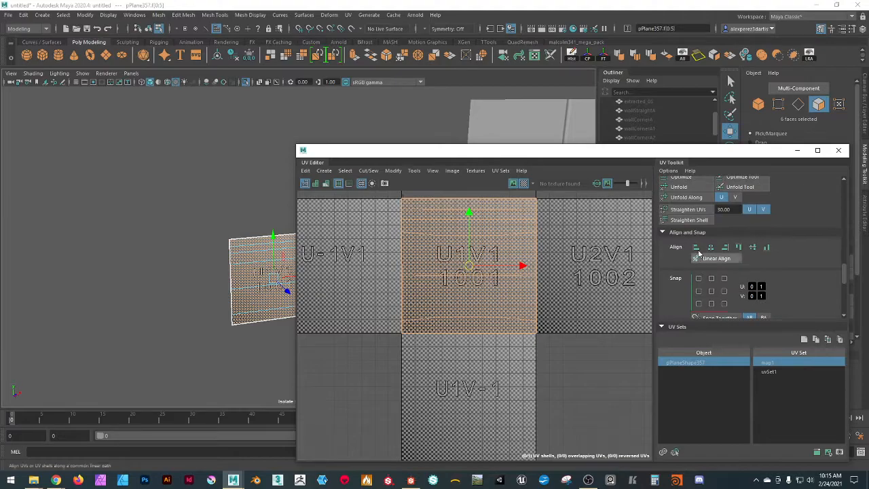
pyautogui.click(682, 214)
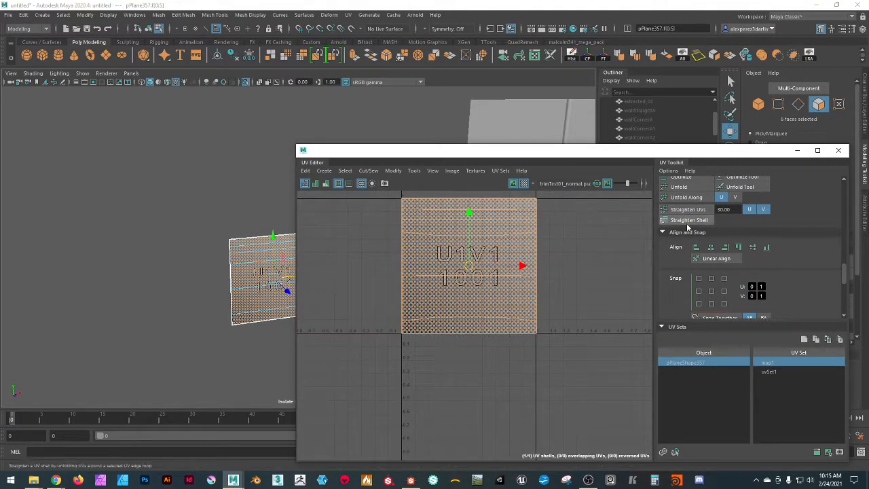
pyautogui.click(684, 214)
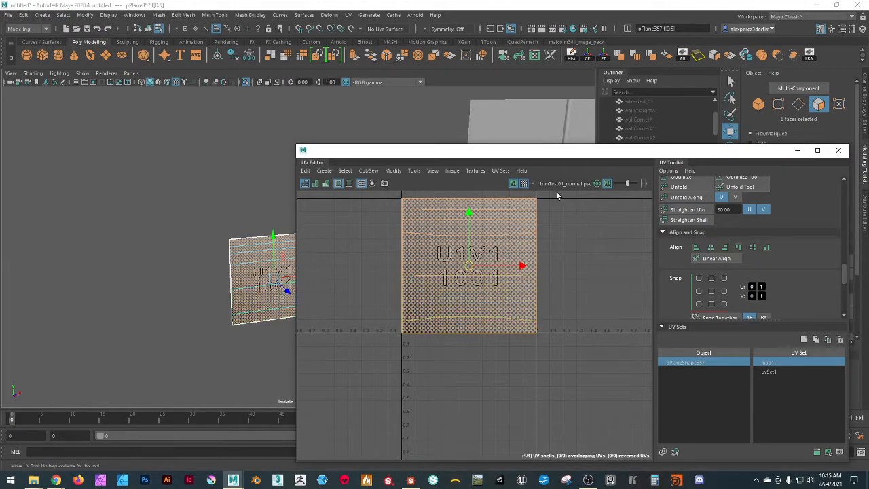
# - Replace the UV checker with the trim texture and try to flatten the bowed UV edge above the rivets by scaling it vertically
pyautogui.click(524, 183)
pyautogui.click(524, 184)
pyautogui.click(524, 184)
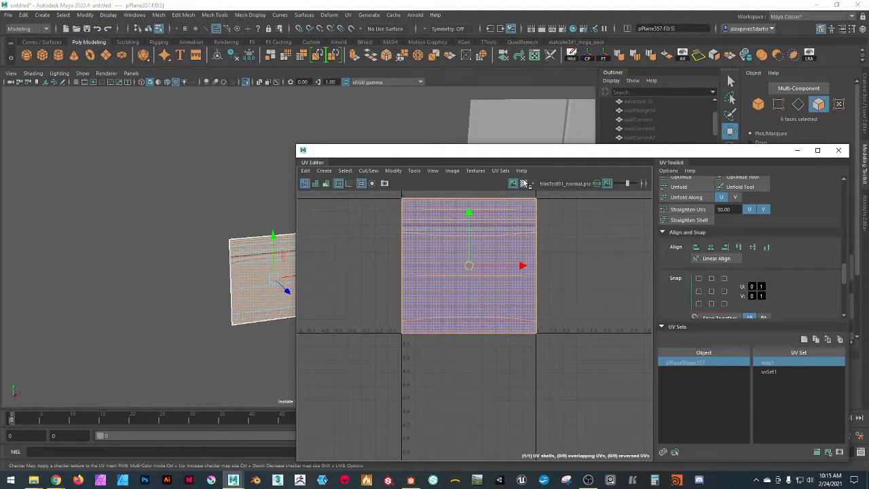
pyautogui.moveTo(580, 222); pyautogui.dragTo(587, 198, button='right')
pyautogui.scroll(2, 477, 364)
pyautogui.click(476, 301)
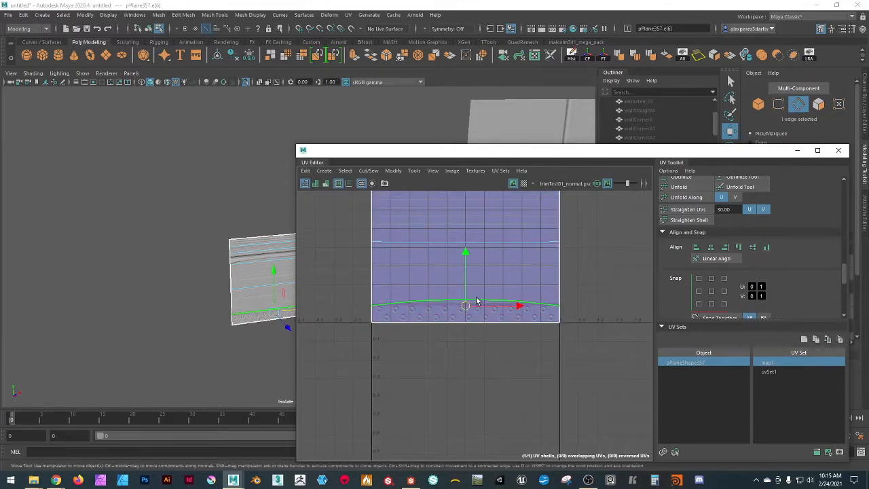
pyautogui.press('e')
pyautogui.press('r')
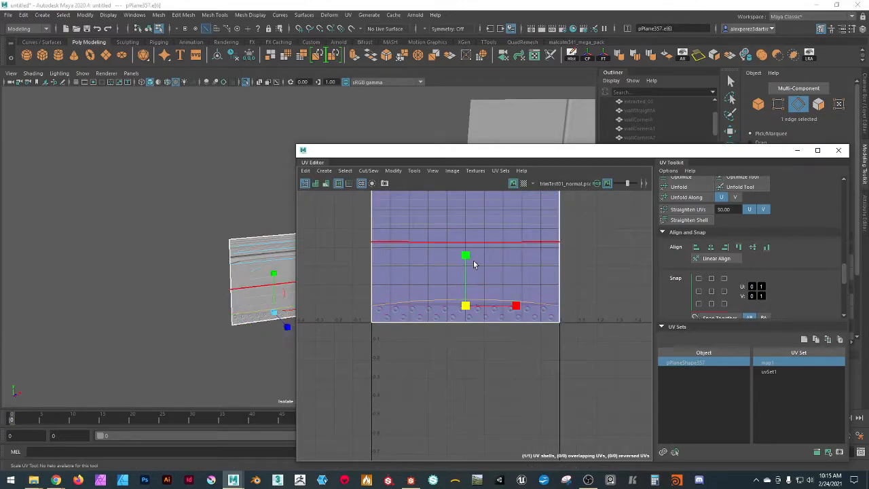
pyautogui.moveTo(466, 254); pyautogui.dragTo(467, 272)
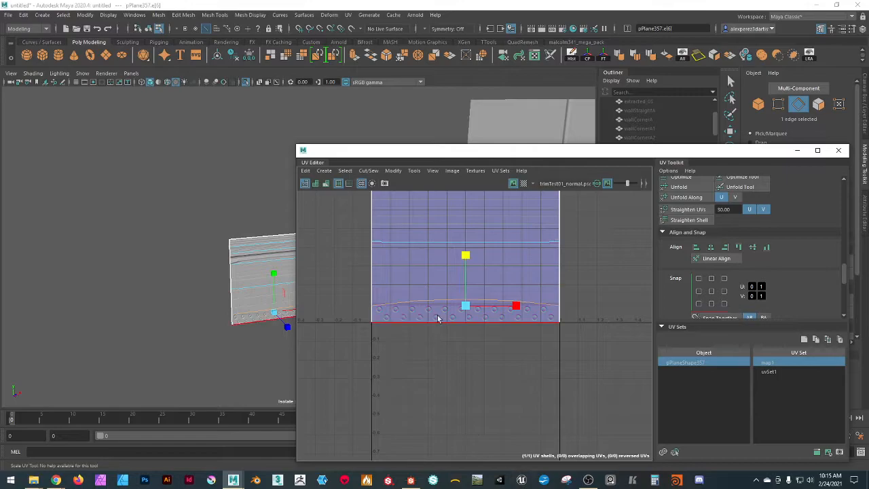
pyautogui.scroll(2, 438, 318)
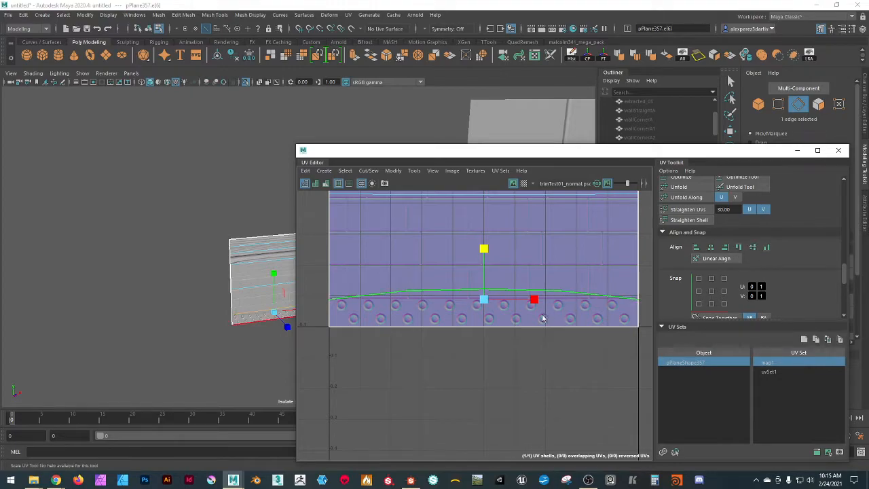
# - Close the UV Editor, return to object mode and delete the cut plane copy
pyautogui.click(838, 150)
pyautogui.press('F8')
pyautogui.click(358, 307)
pyautogui.scroll(6, 328, 313)
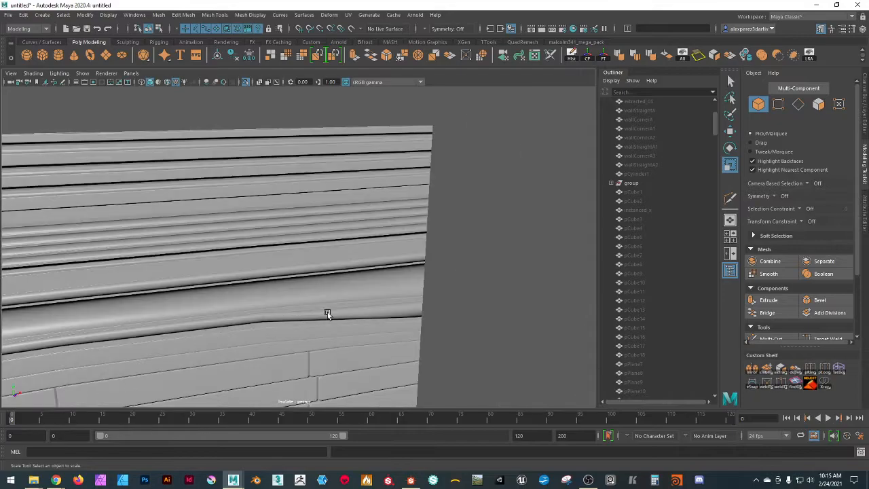
pyautogui.scroll(-4, 329, 298)
pyautogui.click(319, 278)
pyautogui.scroll(-5, 376, 290)
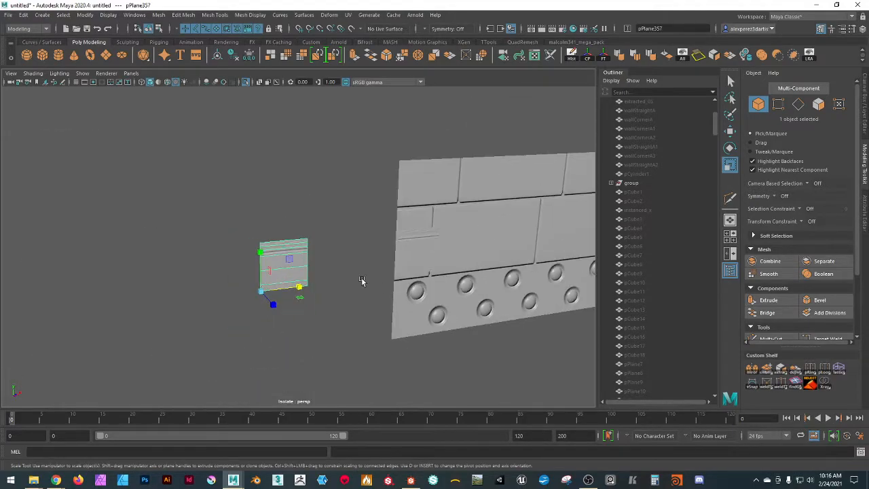
pyautogui.press('Delete')
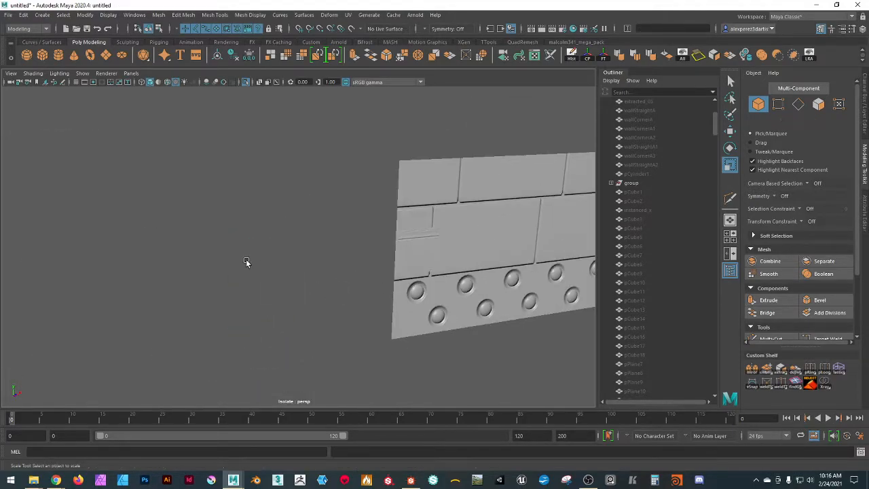
# - Create a new polygon plane, leave isolate view and set its X, Y and Z scale to 400
pyautogui.hotkey('ctrl', 'z')
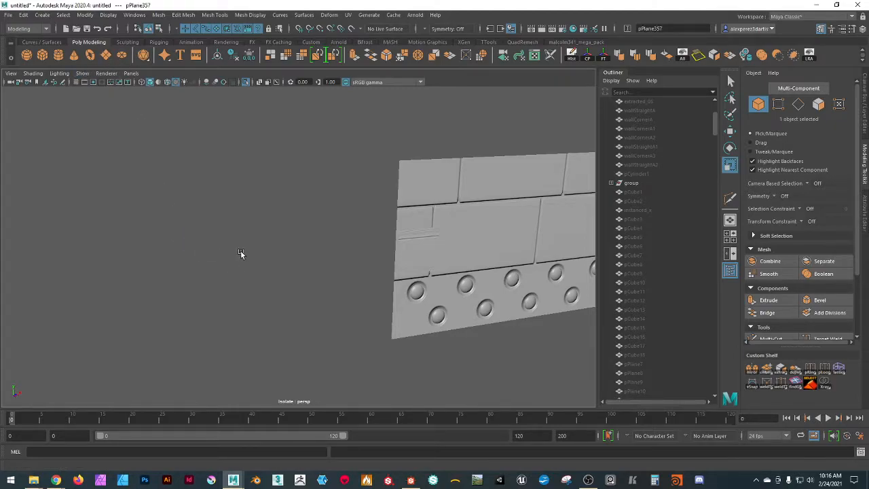
pyautogui.hotkey('ctrl', '1')
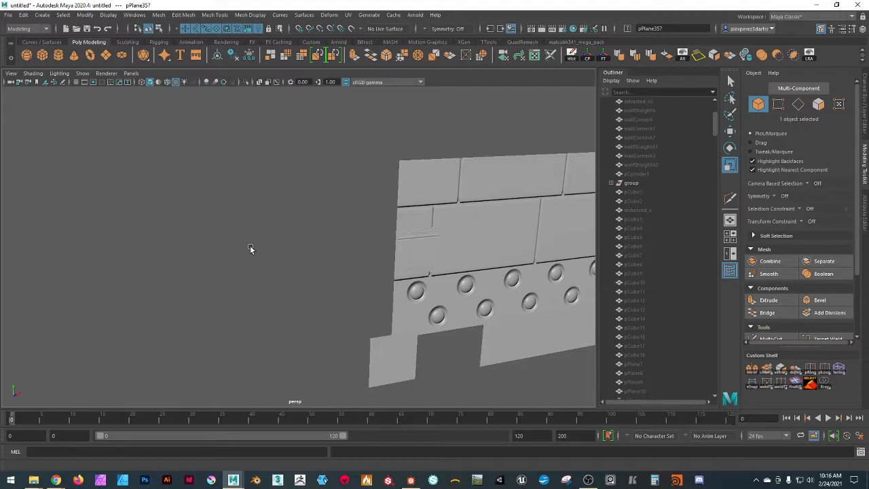
pyautogui.scroll(-5, 249, 247)
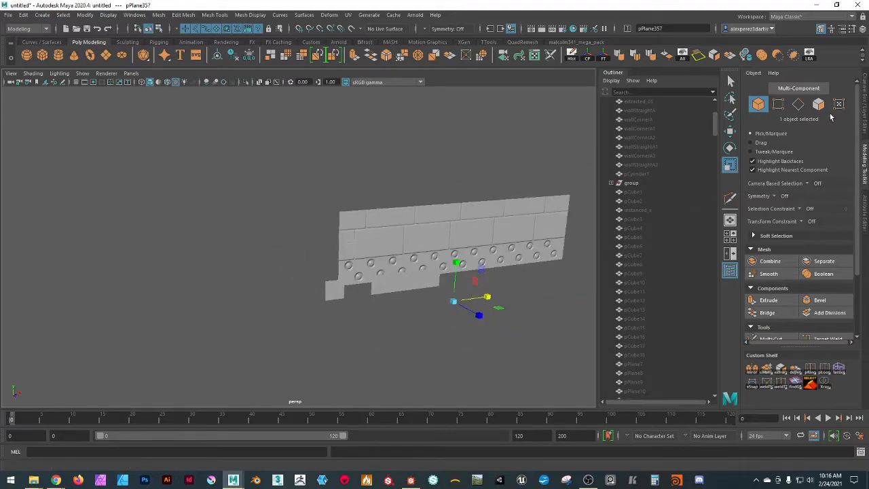
pyautogui.click(866, 101)
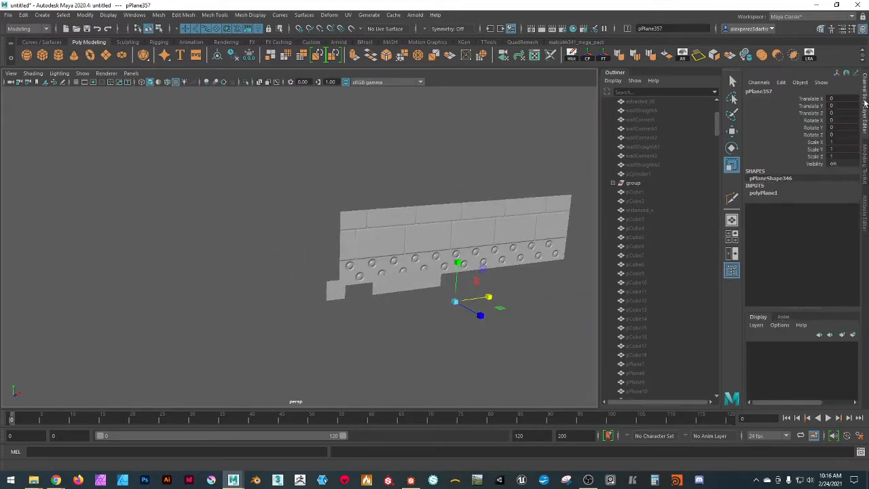
pyautogui.doubleClick(849, 143)
pyautogui.keyDown('shift'); pyautogui.click(846, 156); pyautogui.keyUp('shift')
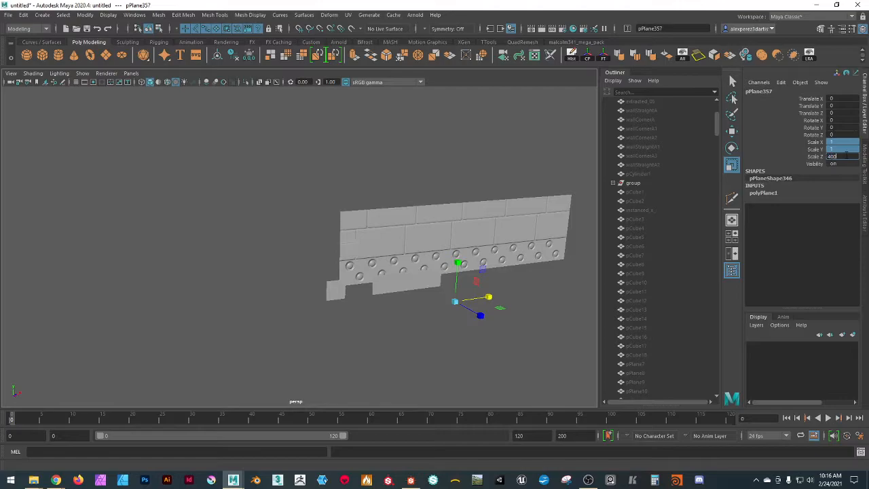
pyautogui.write('400')
pyautogui.press('Return')
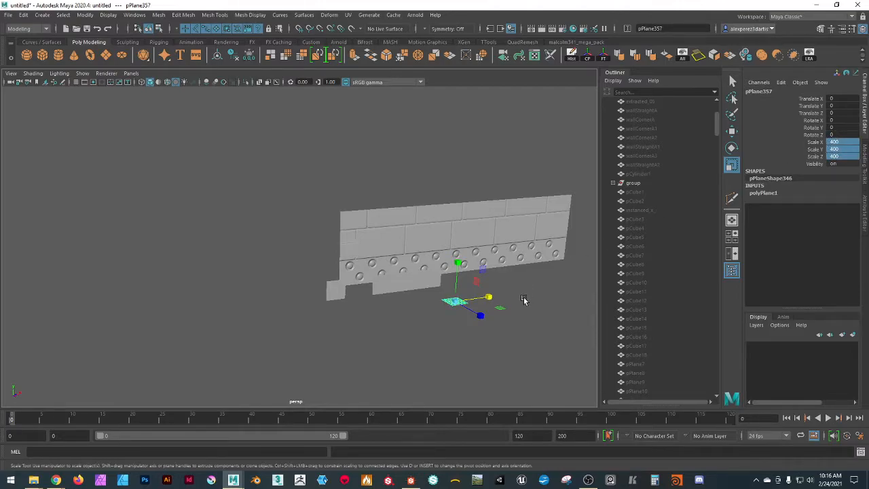
# - Reduce the new plane's width and height subdivisions to 1, and clean it up by deleting history and freezing transformations
pyautogui.press('w')
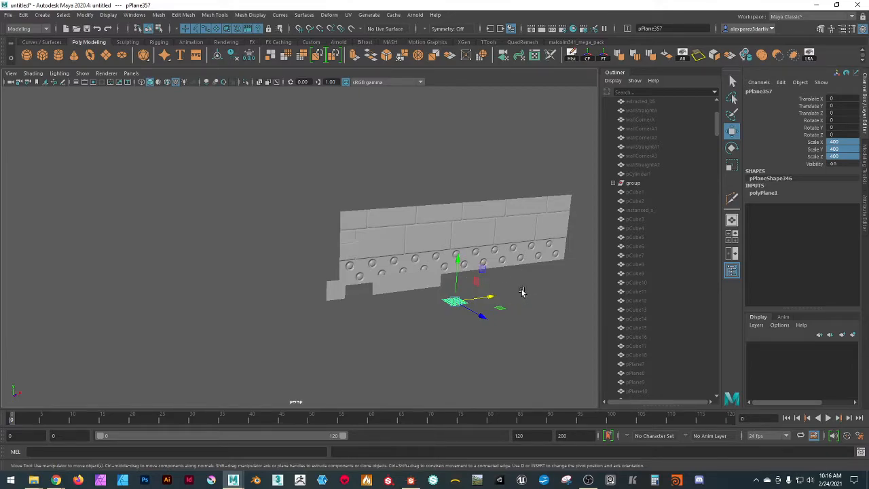
pyautogui.press('t')
pyautogui.click(500, 251)
pyautogui.moveTo(500, 251); pyautogui.dragTo(275, 239, button='middle')
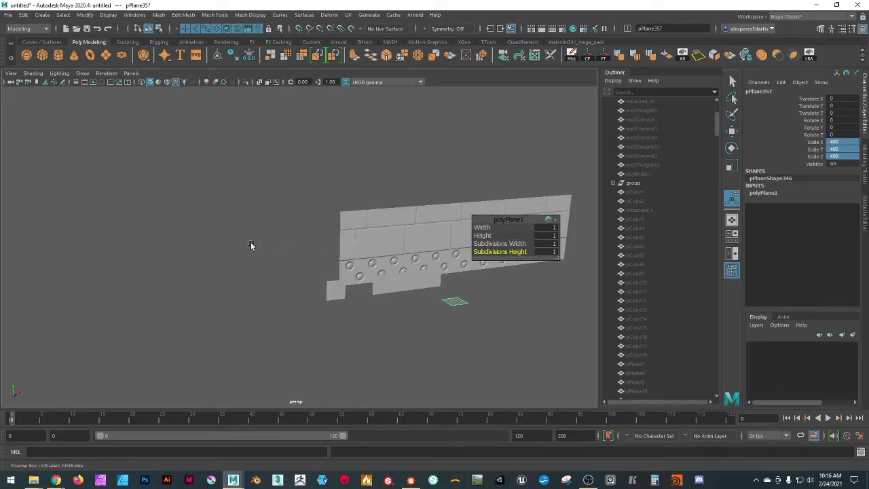
pyautogui.press('w')
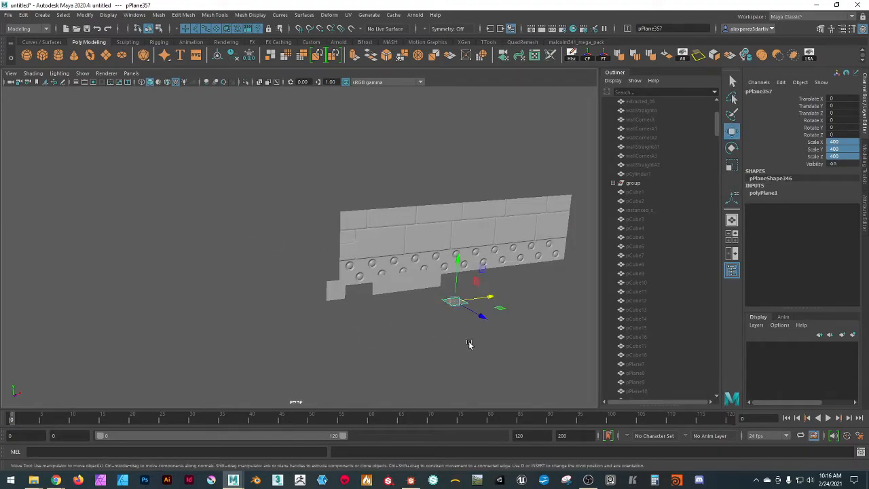
pyautogui.click(572, 55)
pyautogui.click(604, 55)
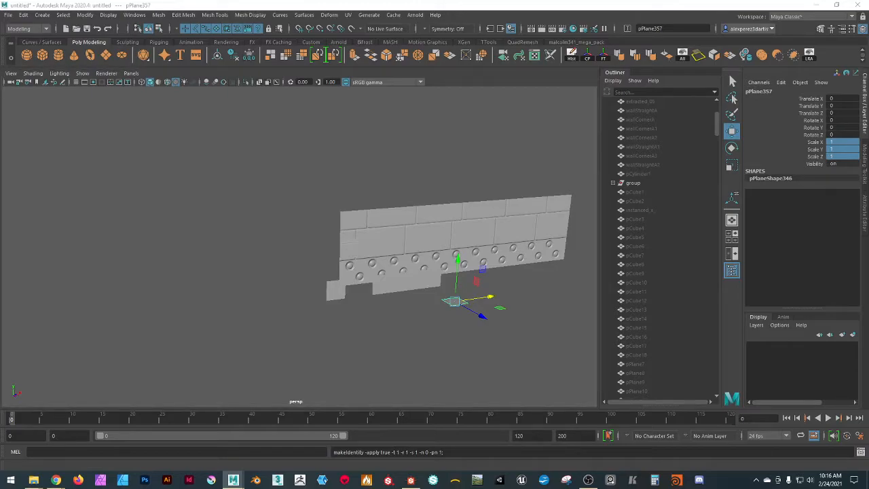
# - Move the new plane along X to about -2362, near the small untextured wall plane
pyautogui.scroll(5, 497, 346)
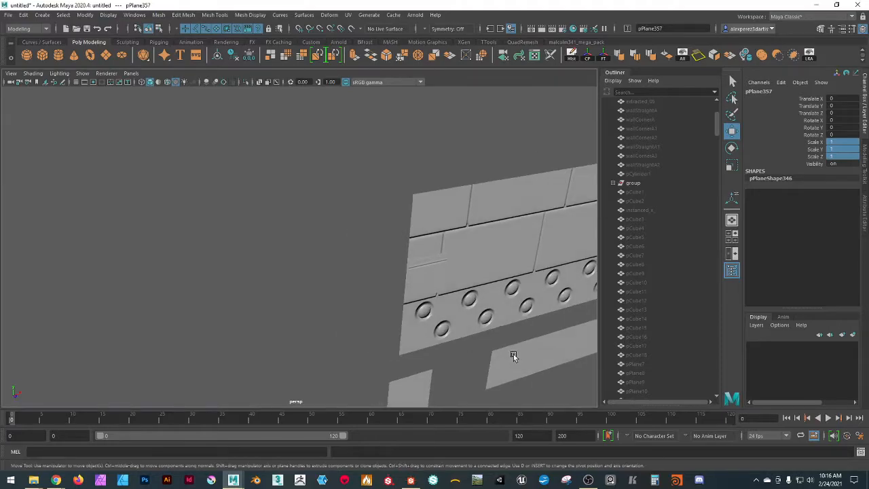
pyautogui.keyDown('alt'); pyautogui.moveTo(513, 354); pyautogui.dragTo(337, 278, button='middle'); pyautogui.keyUp('alt')
pyautogui.scroll(6, 485, 326)
pyautogui.scroll(-4, 485, 325)
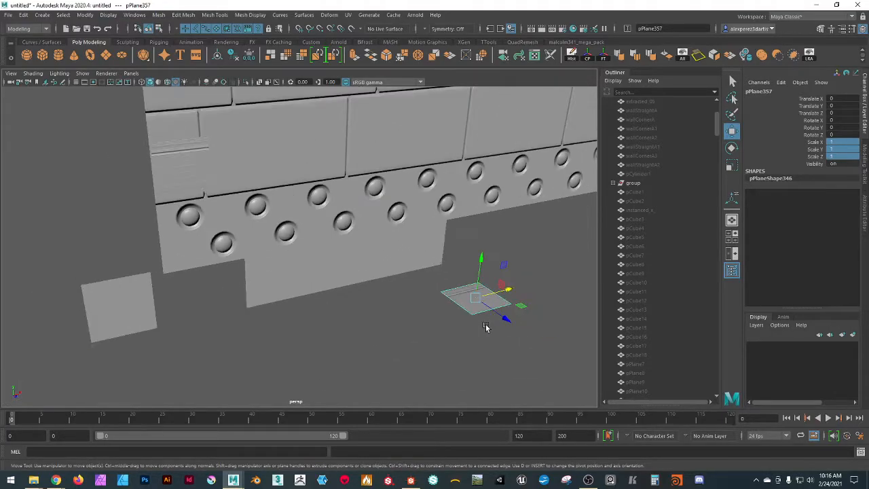
pyautogui.moveTo(509, 292); pyautogui.dragTo(239, 310)
pyautogui.keyDown('alt'); pyautogui.moveTo(289, 353); pyautogui.dragTo(296, 298); pyautogui.keyUp('alt')
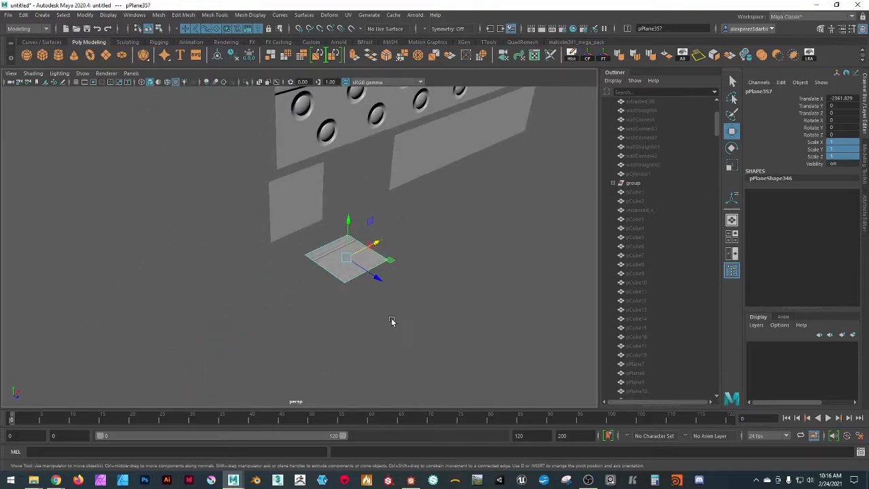
# - Place the new plane's pivot on its near corner and snap that corner to the small wall plane's lower corner
pyautogui.scroll(2, 392, 321)
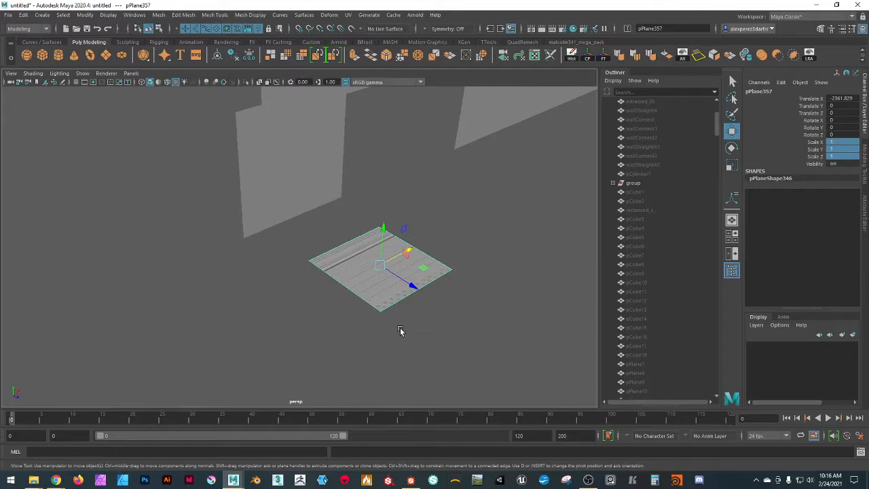
pyautogui.press('d')
pyautogui.click(379, 318)
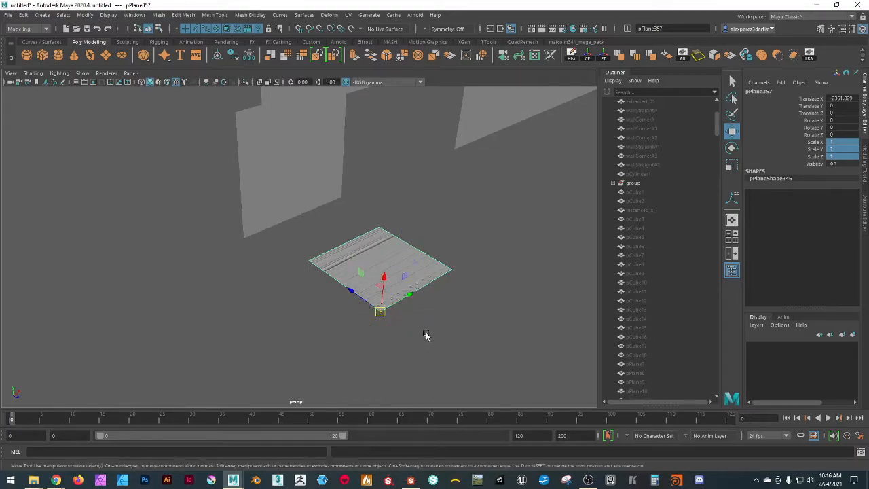
pyautogui.scroll(-2, 427, 335)
pyautogui.keyDown('alt'); pyautogui.moveTo(427, 333); pyautogui.dragTo(393, 302); pyautogui.keyUp('alt')
pyautogui.moveTo(372, 254); pyautogui.dragTo(318, 225)
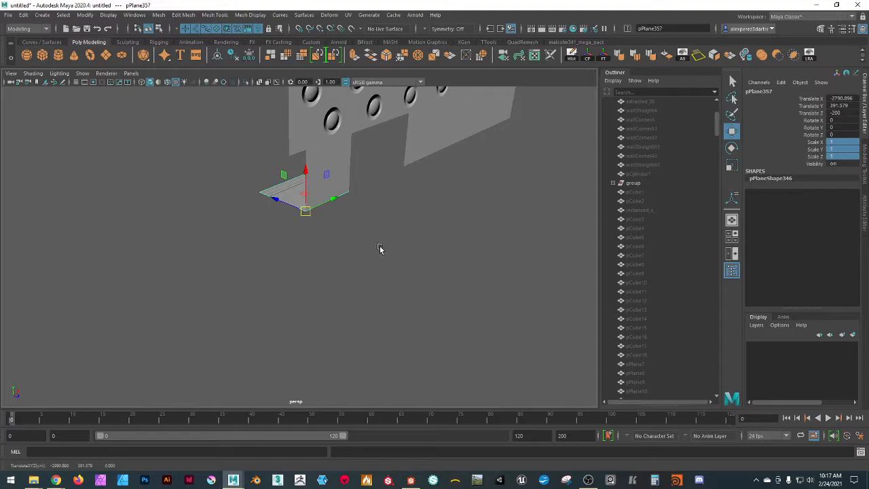
# - Rotate the new plane 90° about X so it stands upright, and freeze its transformations
pyautogui.press('e')
pyautogui.moveTo(330, 188); pyautogui.dragTo(301, 142)
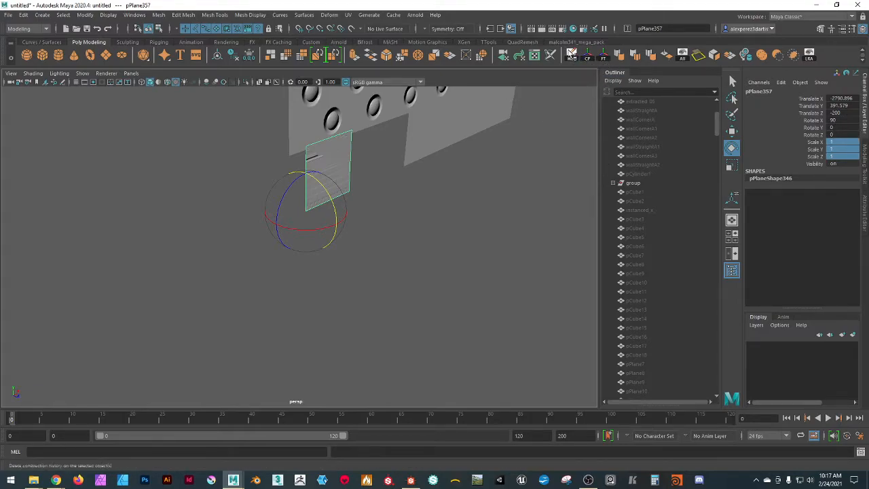
pyautogui.click(604, 55)
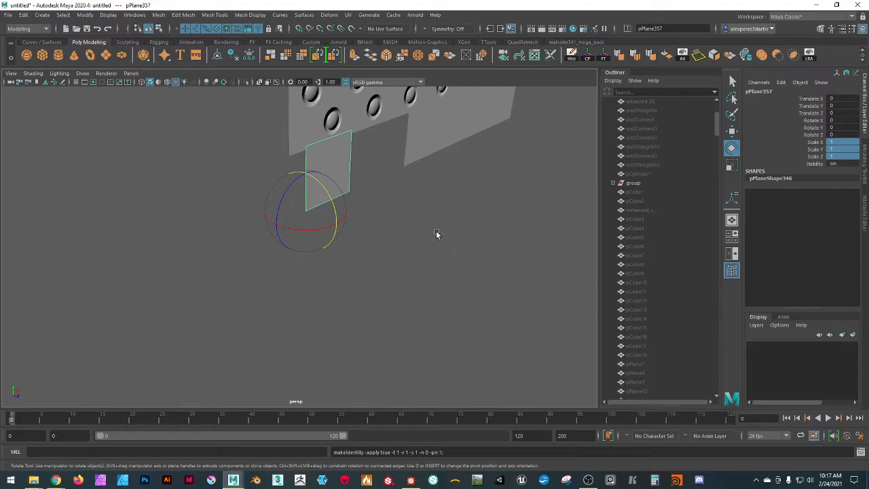
# - Move the upright trim plane along Z to about -717, clear of the small wall plane
pyautogui.keyDown('alt'); pyautogui.moveTo(440, 228); pyautogui.dragTo(426, 235); pyautogui.keyUp('alt')
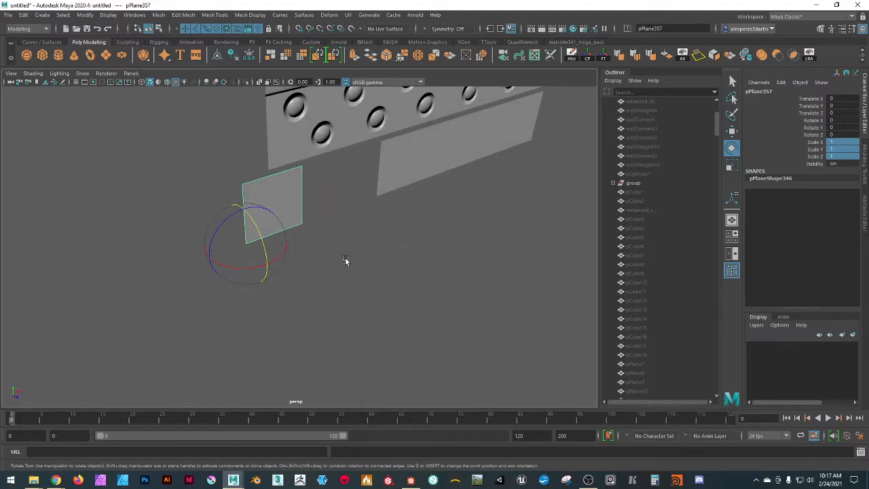
pyautogui.press('w')
pyautogui.moveTo(227, 223); pyautogui.dragTo(257, 207)
pyautogui.moveTo(256, 207); pyautogui.dragTo(147, 98, button='middle')
pyautogui.keyDown('alt'); pyautogui.moveTo(216, 169); pyautogui.dragTo(278, 243, button='middle'); pyautogui.keyUp('alt')
pyautogui.moveTo(190, 205); pyautogui.dragTo(292, 292)
pyautogui.keyDown('alt'); pyautogui.moveTo(269, 294); pyautogui.dragTo(292, 337, button='middle'); pyautogui.keyUp('alt')
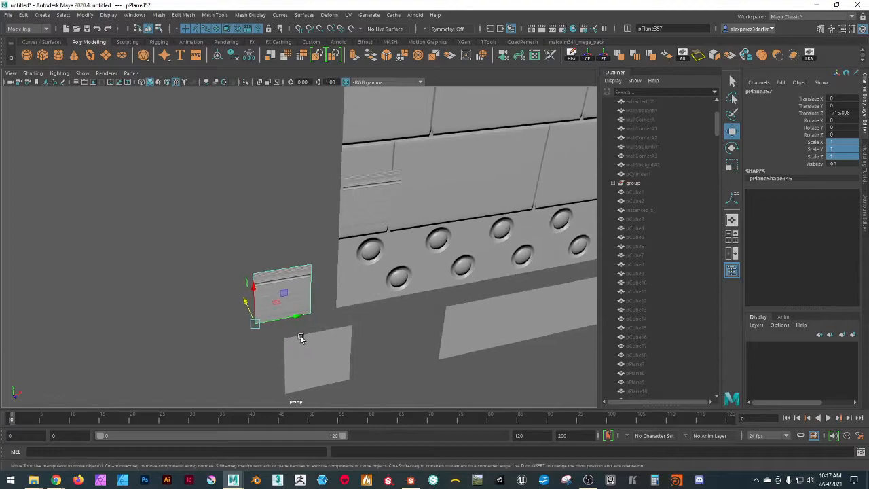
# - Isolate the small trim plane together with the large textured wall plane
pyautogui.click(351, 296)
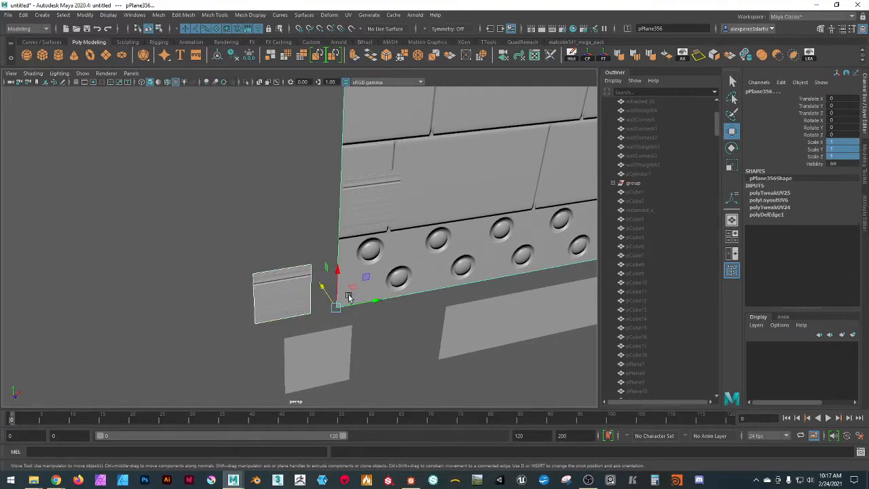
pyautogui.hotkey('ctrl', '1')
pyautogui.scroll(5, 287, 317)
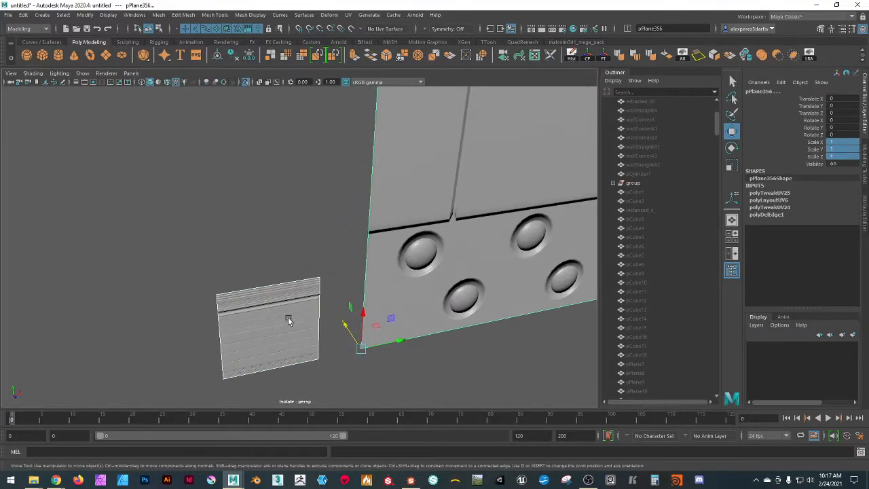
pyautogui.keyDown('alt'); pyautogui.moveTo(320, 323); pyautogui.dragTo(317, 307); pyautogui.keyUp('alt')
pyautogui.keyDown('alt'); pyautogui.moveTo(257, 311); pyautogui.dragTo(299, 332, button='middle'); pyautogui.keyUp('alt')
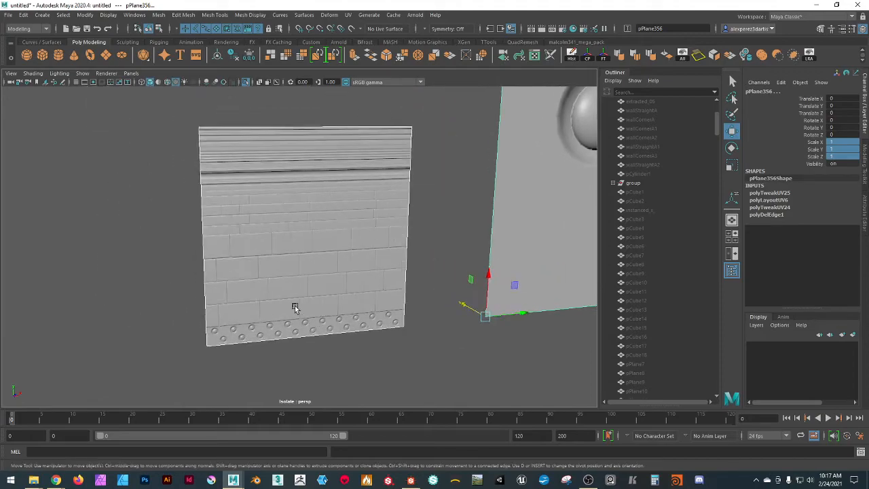
# - Multi-Cut horizontal edge loops across the trim plane above the rivets, between the large and small bricks, and along the lower moulding's two edges
pyautogui.click(866, 160)
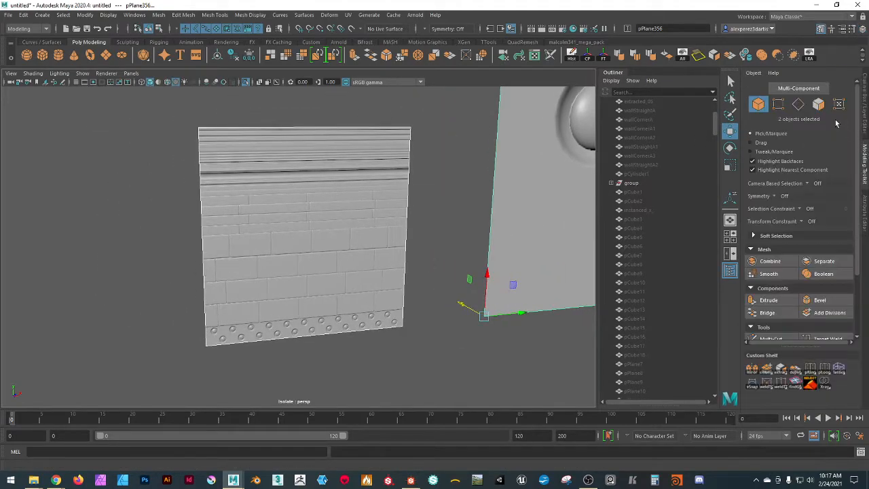
pyautogui.click(799, 103)
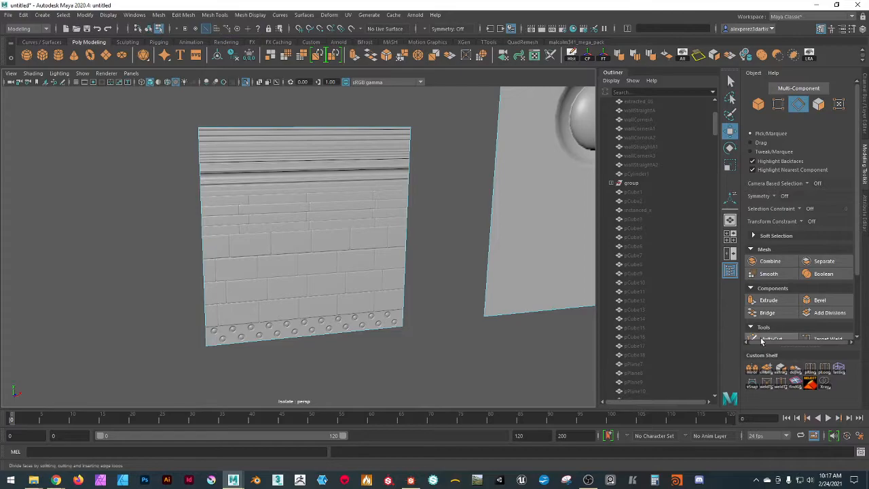
pyautogui.scroll(-2, 784, 301)
pyautogui.click(759, 286)
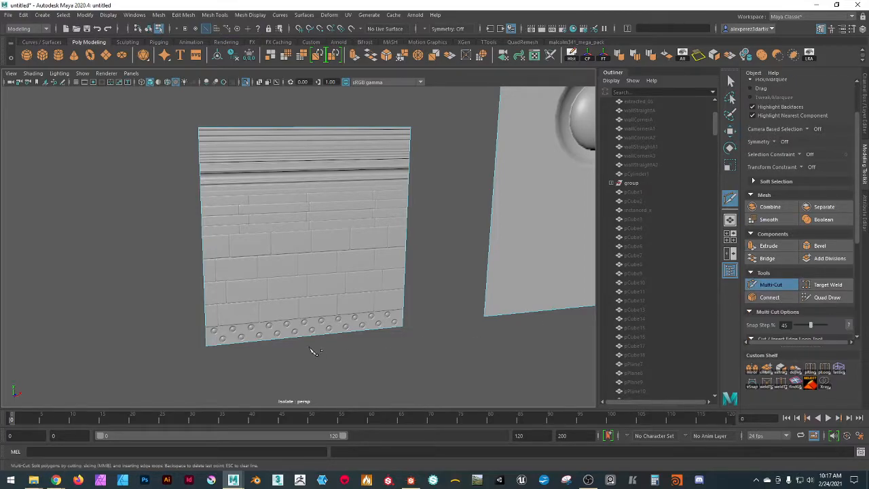
pyautogui.scroll(3, 311, 349)
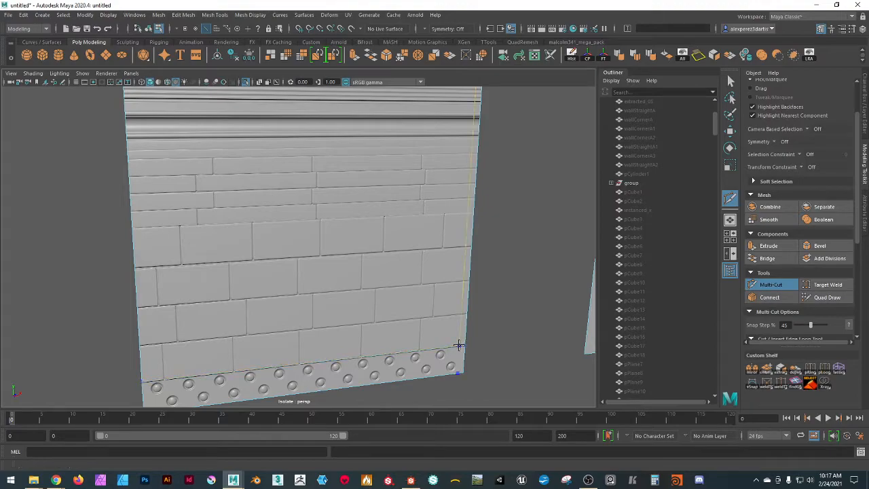
pyautogui.keyDown('ctrl'); pyautogui.click(469, 212); pyautogui.keyUp('ctrl')
pyautogui.keyDown('ctrl'); pyautogui.click(467, 135); pyautogui.keyUp('ctrl')
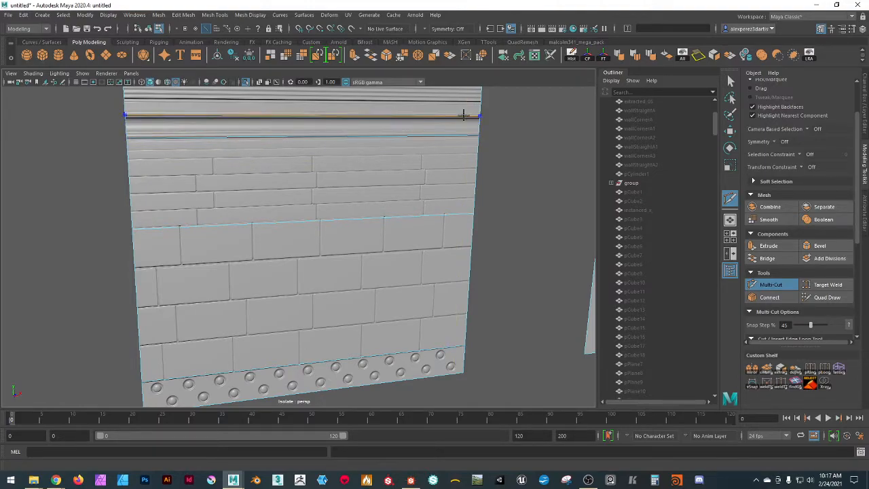
pyautogui.keyDown('ctrl'); pyautogui.click(463, 117); pyautogui.keyUp('ctrl')
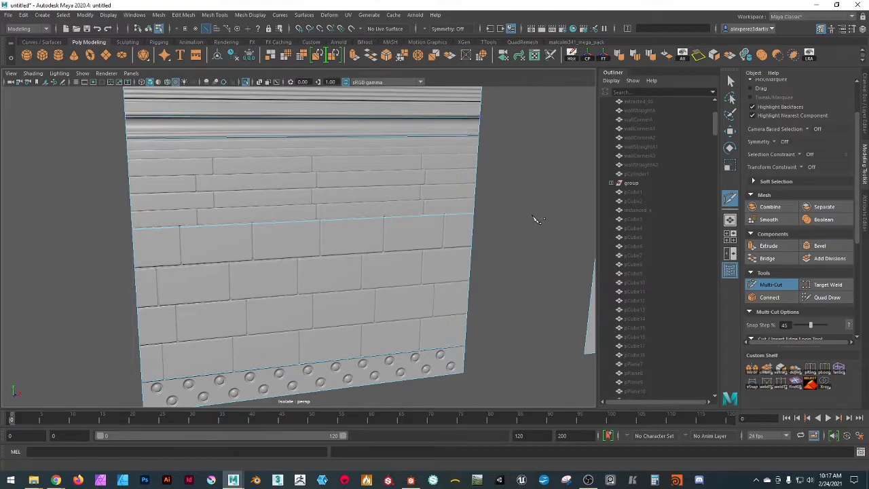
# - Cut further horizontal edge loops along the upper moulding's grooves, and return to object selection with nothing selected
pyautogui.scroll(5, 526, 188)
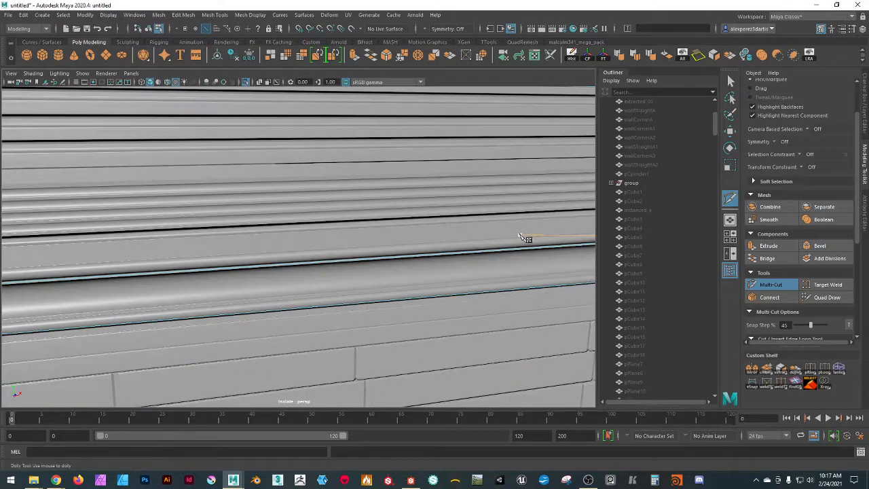
pyautogui.scroll(-5, 506, 235)
pyautogui.scroll(5, 506, 234)
pyautogui.keyDown('alt'); pyautogui.moveTo(482, 232); pyautogui.dragTo(440, 228, button='middle'); pyautogui.keyUp('alt')
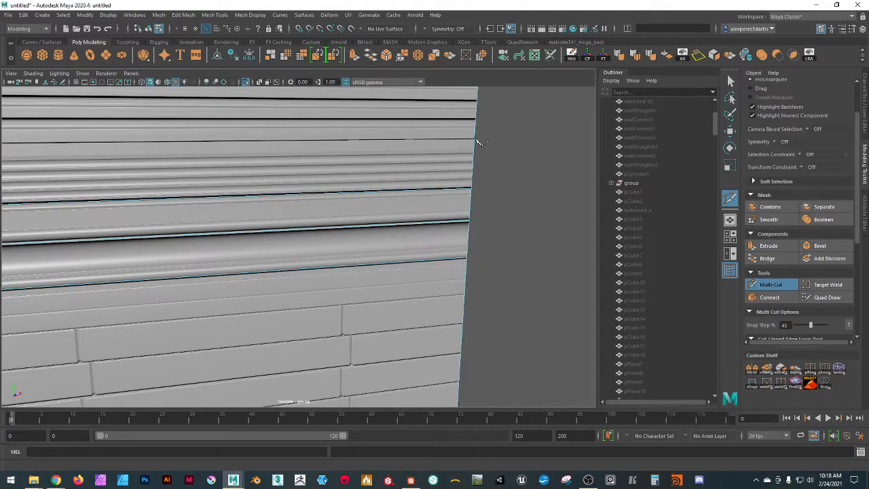
pyautogui.keyDown('ctrl'); pyautogui.click(470, 138); pyautogui.keyUp('ctrl')
pyautogui.scroll(-6, 519, 171)
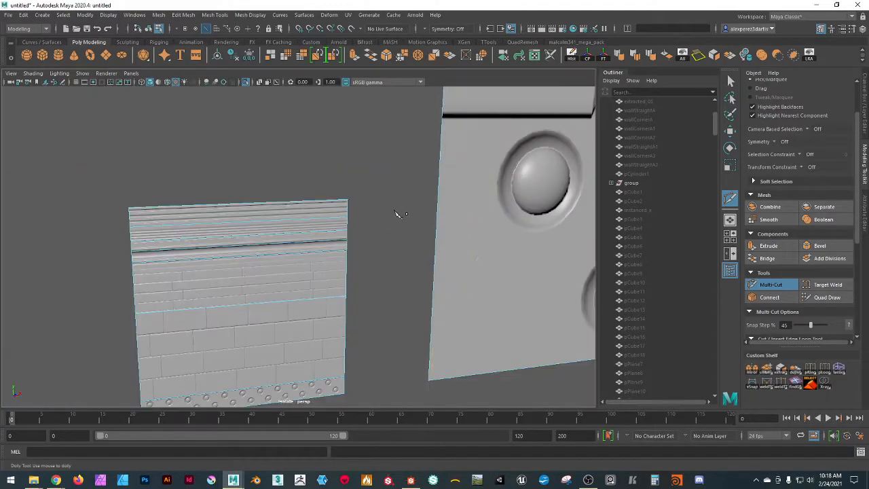
pyautogui.press('f')
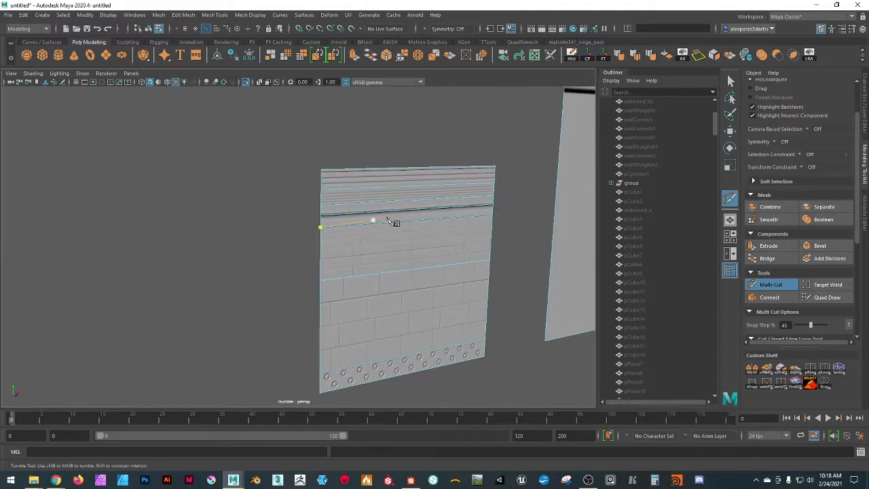
pyautogui.press('w')
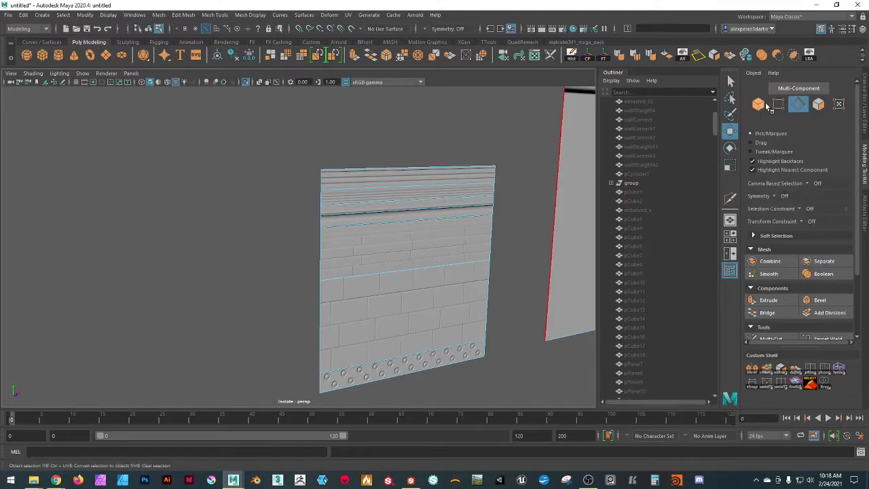
pyautogui.click(760, 104)
pyautogui.scroll(-4, 473, 262)
pyautogui.click(436, 334)
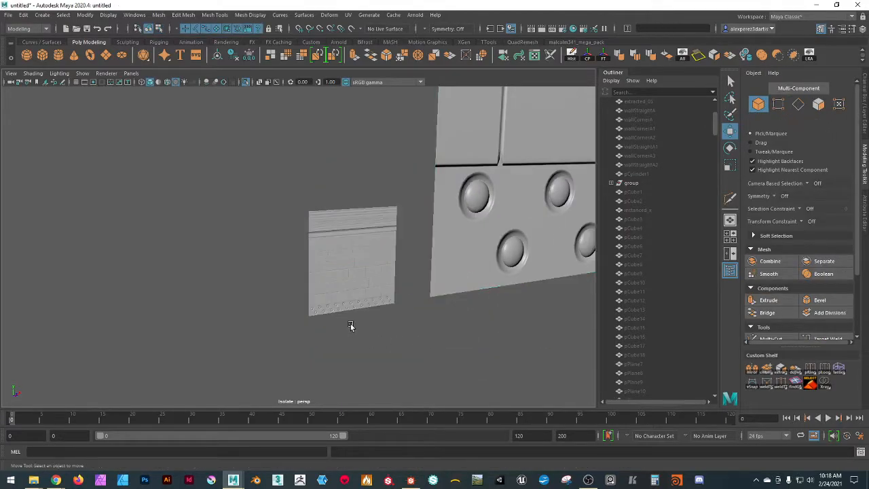
# - Examine the cut trim plane and its strips beside the textured wall plane from several angles
pyautogui.click(342, 312)
pyautogui.keyDown('alt'); pyautogui.moveTo(375, 349); pyautogui.dragTo(400, 283, button='middle'); pyautogui.keyUp('alt')
pyautogui.keyDown('alt'); pyautogui.moveTo(399, 283); pyautogui.dragTo(364, 292); pyautogui.keyUp('alt')
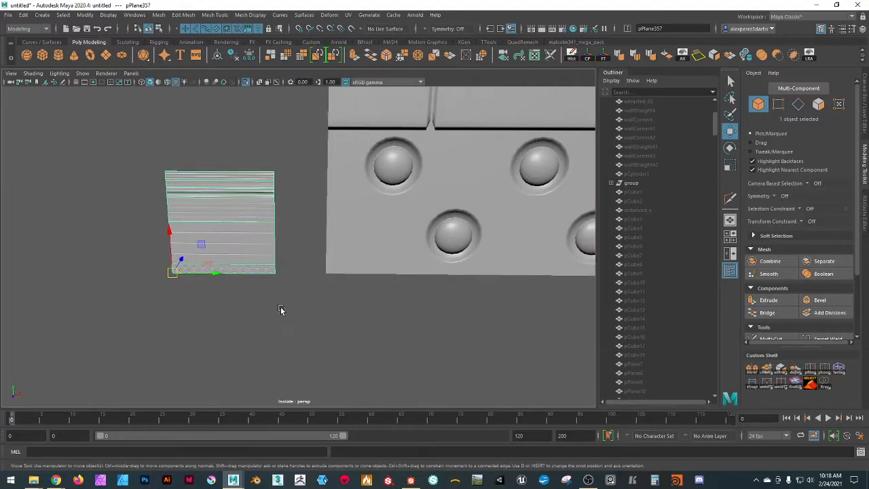
pyautogui.keyDown('alt'); pyautogui.moveTo(280, 308); pyautogui.dragTo(369, 320); pyautogui.keyUp('alt')
pyautogui.scroll(-5, 369, 319)
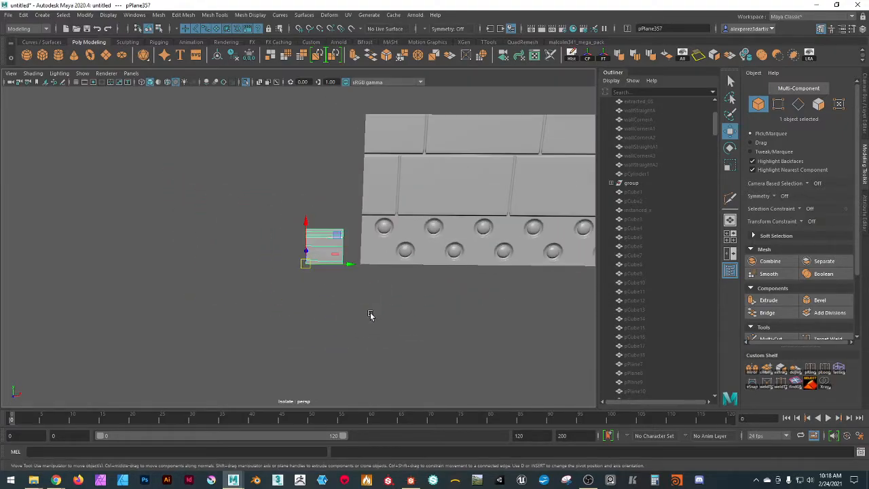
pyautogui.scroll(8, 345, 316)
pyautogui.keyDown('alt'); pyautogui.moveTo(401, 346); pyautogui.dragTo(298, 317, button='middle'); pyautogui.keyUp('alt')
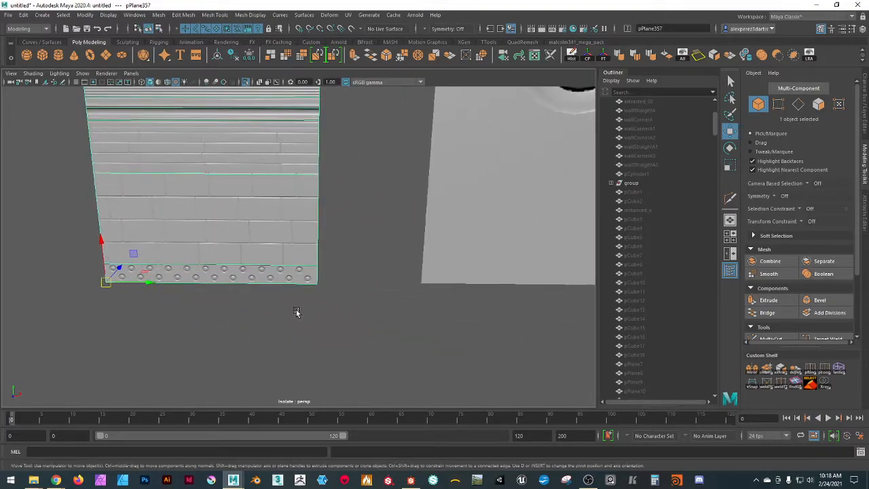
pyautogui.press('f')
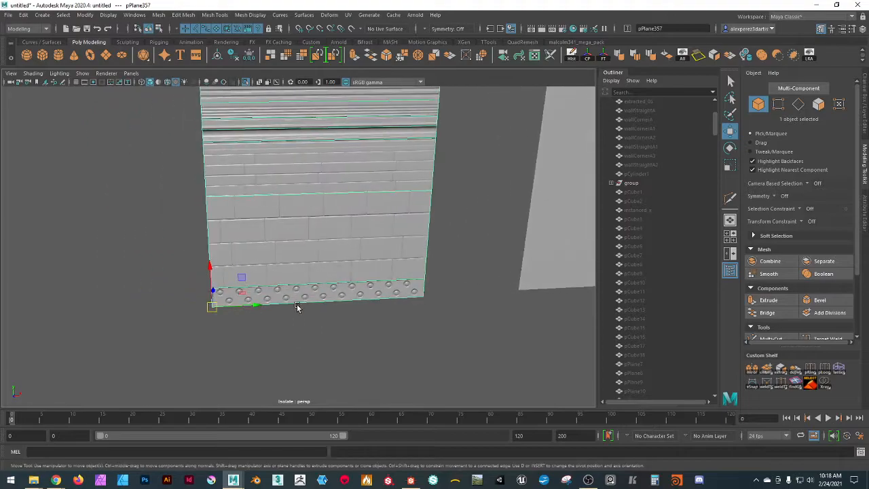
pyautogui.scroll(-6, 378, 304)
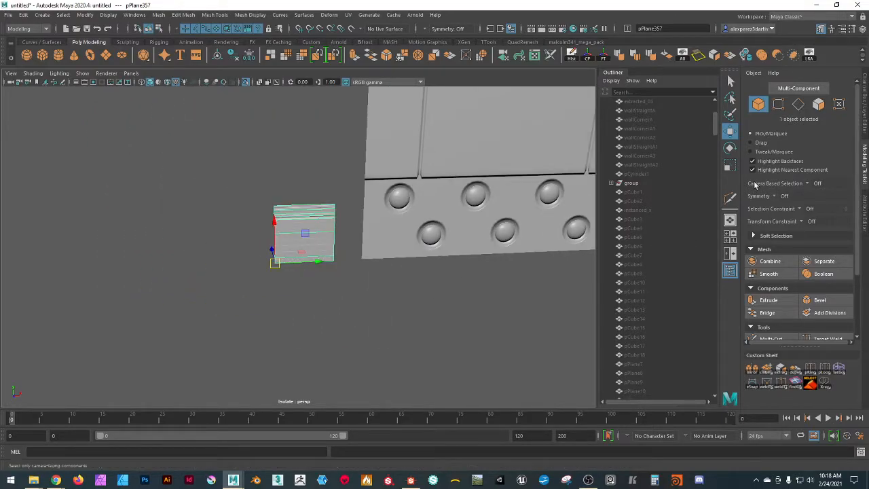
# - Extract the rivet strip's face at the foot of the trim plane as a separate object
pyautogui.click(799, 103)
pyautogui.scroll(2, 325, 360)
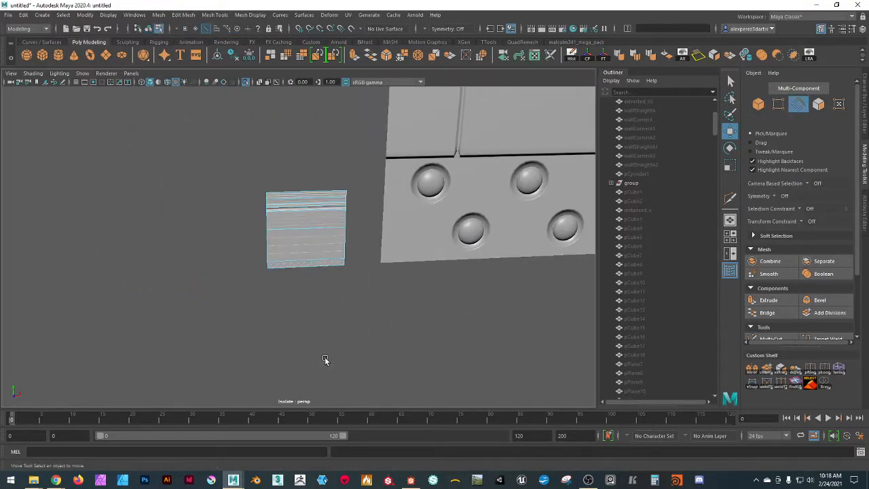
pyautogui.click(307, 258)
pyautogui.press('f')
pyautogui.scroll(-6, 295, 317)
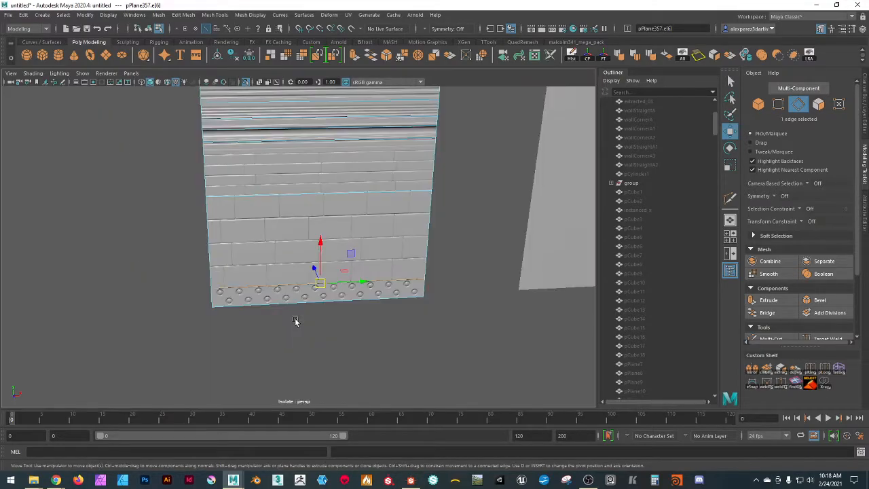
pyautogui.click(819, 103)
pyautogui.click(372, 295)
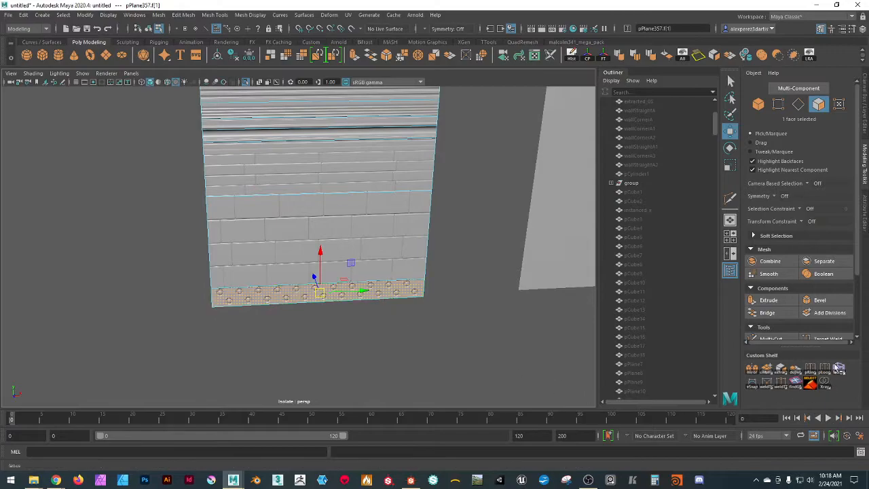
pyautogui.click(781, 369)
# - Extract the large-brick band and the small-brick band from the trim plane as separate objects
pyautogui.click(365, 253)
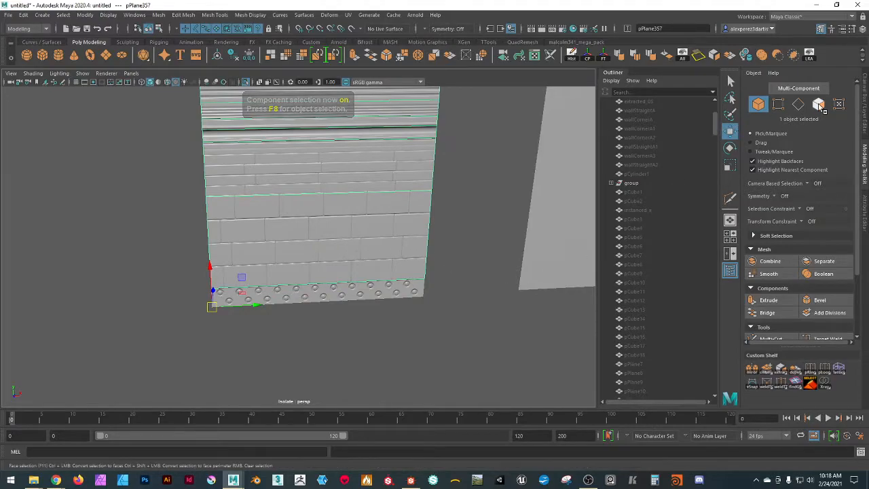
pyautogui.click(339, 227)
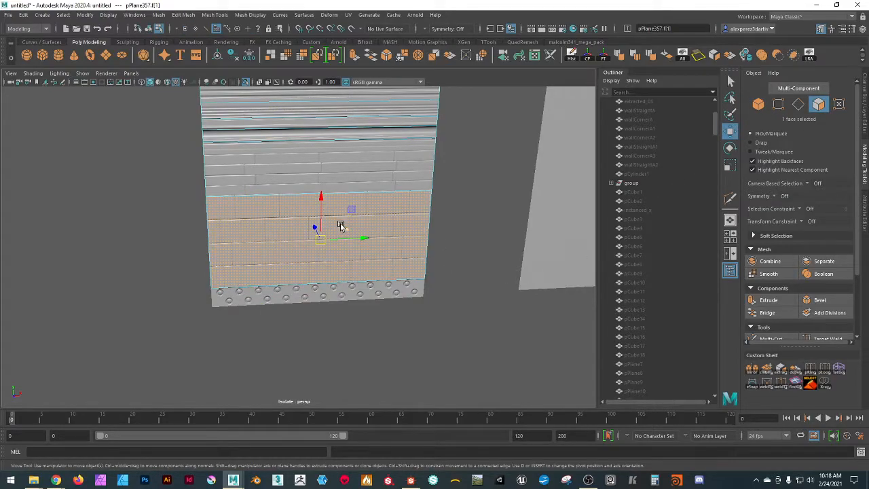
pyautogui.press('g')
pyautogui.click(345, 177)
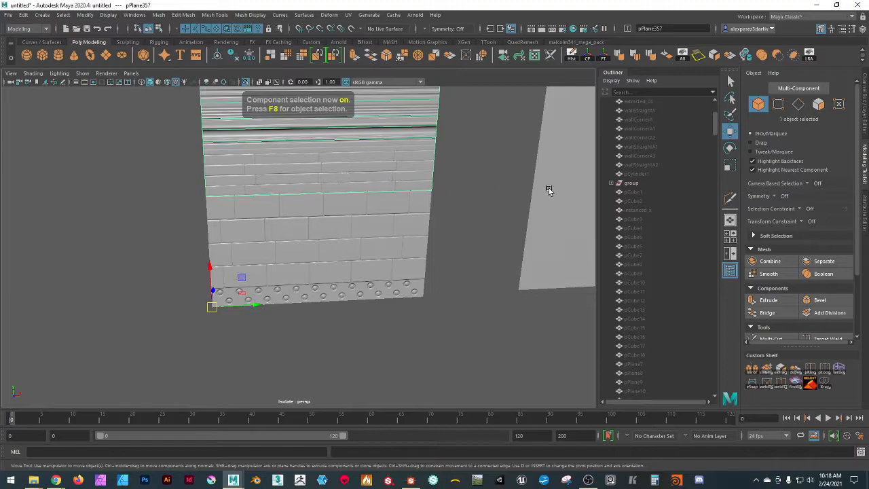
pyautogui.click(818, 103)
pyautogui.click(374, 185)
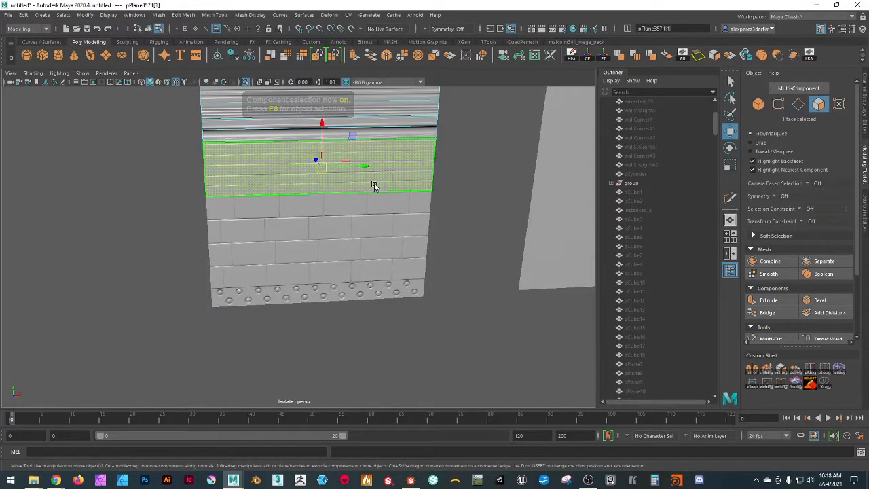
pyautogui.press('g')
# - Extract the curved moulding strip directly above the small bricks as a separate object
pyautogui.click(491, 162)
pyautogui.click(393, 129)
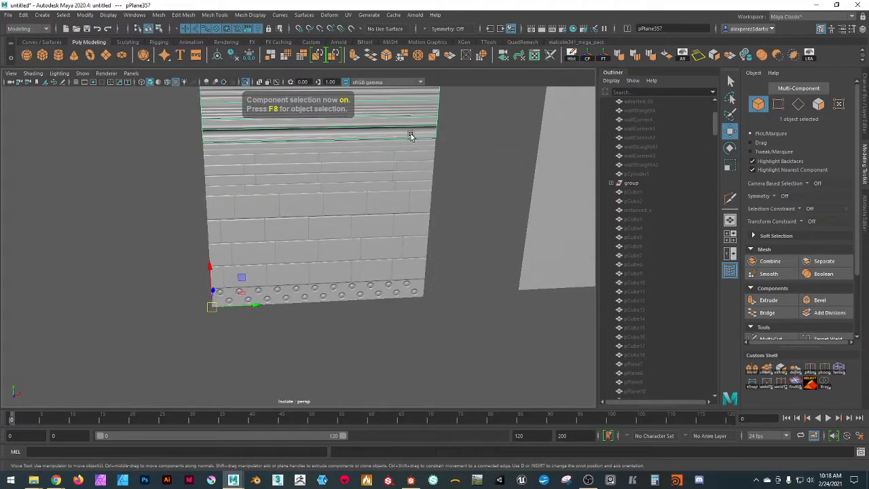
pyautogui.scroll(2, 435, 157)
pyautogui.scroll(-2, 418, 173)
pyautogui.keyDown('alt'); pyautogui.moveTo(381, 192); pyautogui.dragTo(360, 268, button='middle'); pyautogui.keyUp('alt')
pyautogui.keyDown('alt'); pyautogui.moveTo(334, 297); pyautogui.dragTo(365, 270); pyautogui.keyUp('alt')
pyautogui.keyDown('alt'); pyautogui.moveTo(365, 270); pyautogui.dragTo(406, 321, button='right'); pyautogui.keyUp('alt')
pyautogui.keyDown('alt'); pyautogui.moveTo(557, 374); pyautogui.dragTo(397, 321, button='middle'); pyautogui.keyUp('alt')
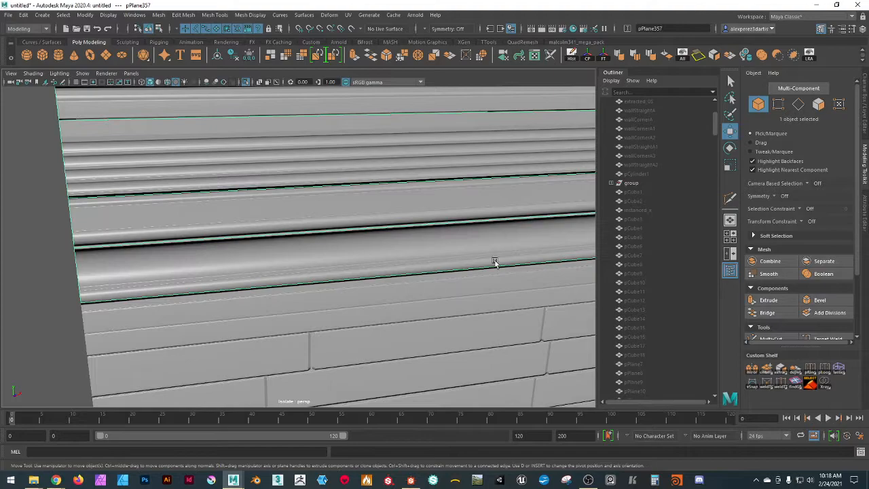
pyautogui.click(819, 103)
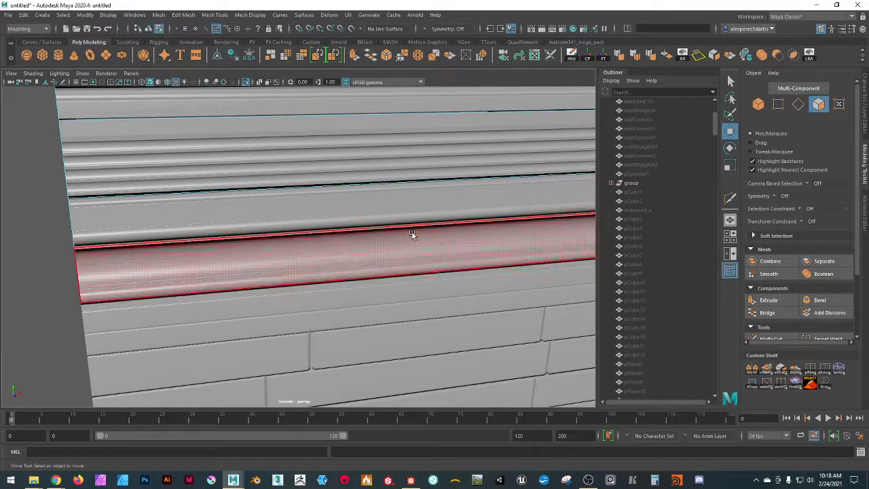
pyautogui.click(383, 252)
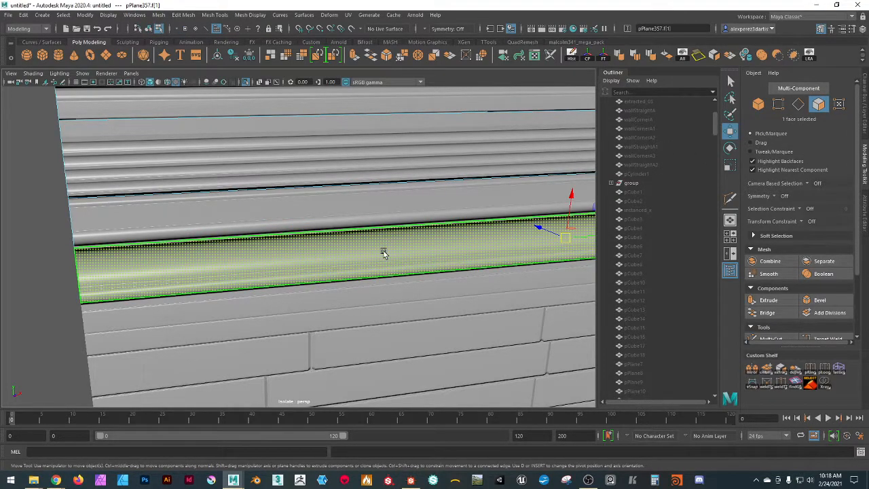
pyautogui.press('F8')
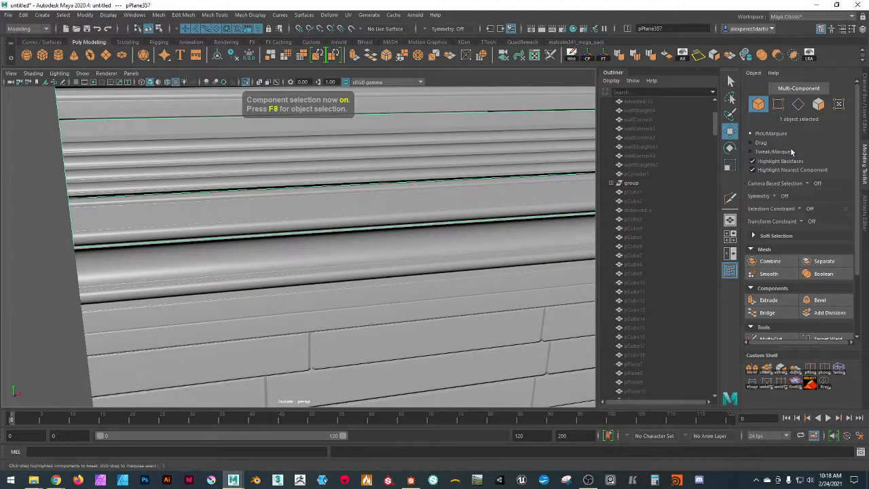
# - Extract the flat moulding band and the ribbed band above it as separate objects
pyautogui.click(820, 104)
pyautogui.click(309, 206)
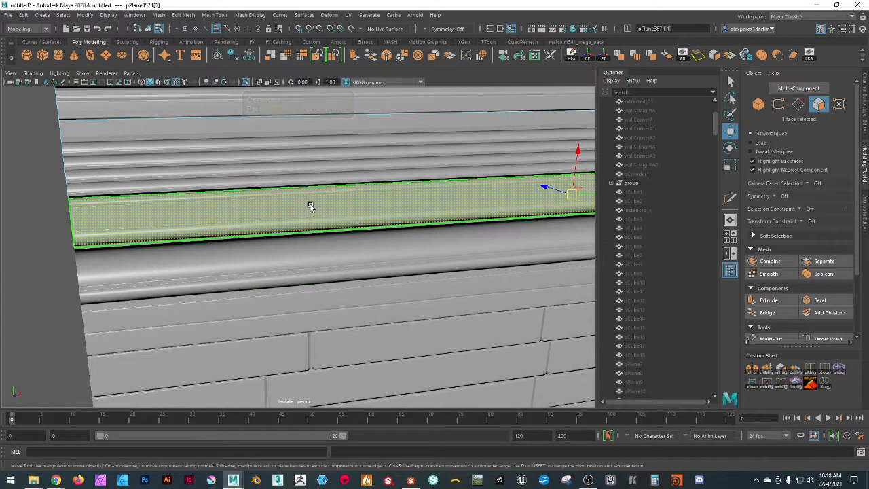
pyautogui.press('F8')
pyautogui.click(819, 104)
pyautogui.click(445, 160)
pyautogui.press('F8')
# - Select the remaining trim plane and extract its next moulding face as a separate object
pyautogui.scroll(-5, 446, 164)
pyautogui.scroll(5, 445, 166)
pyautogui.scroll(-3, 438, 190)
pyautogui.click(320, 182)
pyautogui.click(820, 104)
pyautogui.click(422, 184)
pyautogui.press('F8')
# - Move the extracted strip at the trim plane's upper edge sideways, away from the wall plane
pyautogui.scroll(-5, 414, 212)
pyautogui.click(386, 354)
pyautogui.scroll(2, 374, 355)
pyautogui.click(331, 230)
pyautogui.keyDown('alt'); pyautogui.moveTo(385, 333); pyautogui.dragTo(434, 297, button='middle'); pyautogui.keyUp('alt')
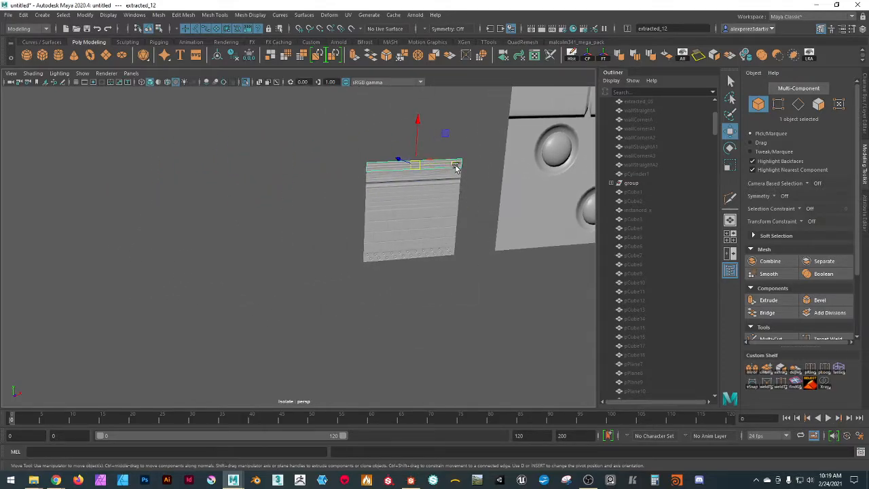
pyautogui.moveTo(456, 165); pyautogui.dragTo(237, 180)
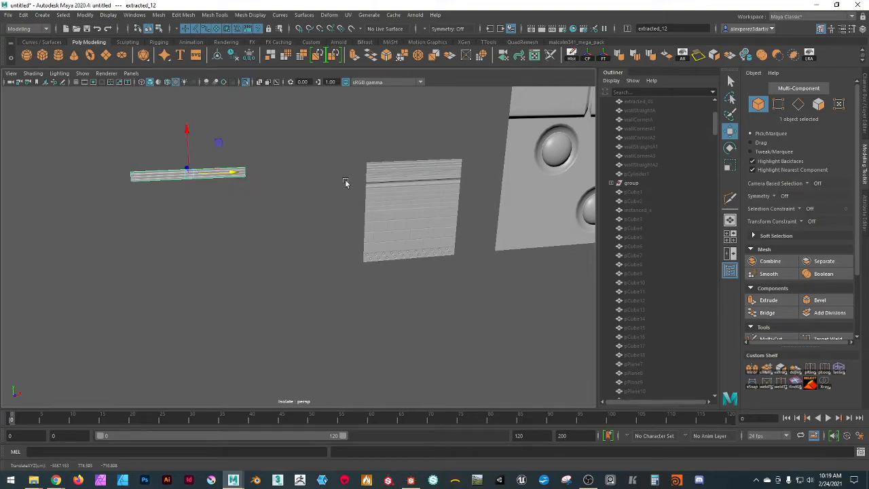
# - Try shifting each strip of the trim plane sideways in turn, undoing every move
pyautogui.scroll(2, 355, 171)
pyautogui.scroll(3, 354, 169)
pyautogui.scroll(-3, 355, 169)
pyautogui.click(412, 131)
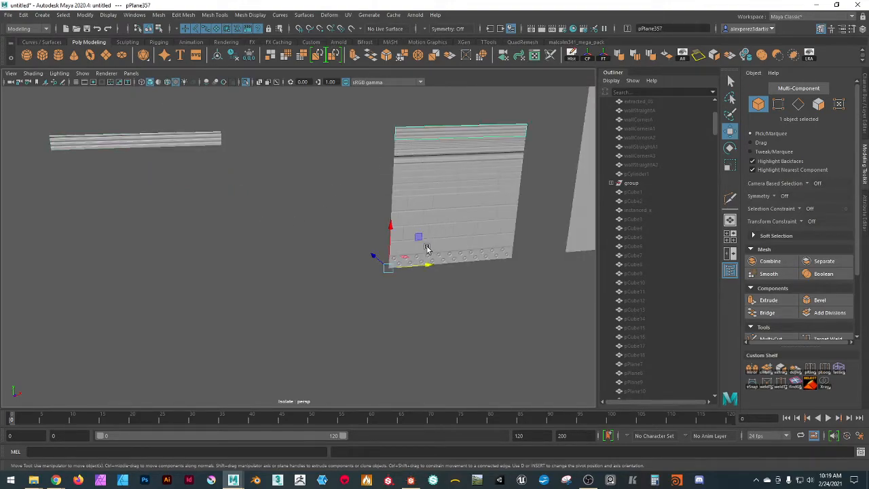
pyautogui.moveTo(433, 265); pyautogui.dragTo(305, 257)
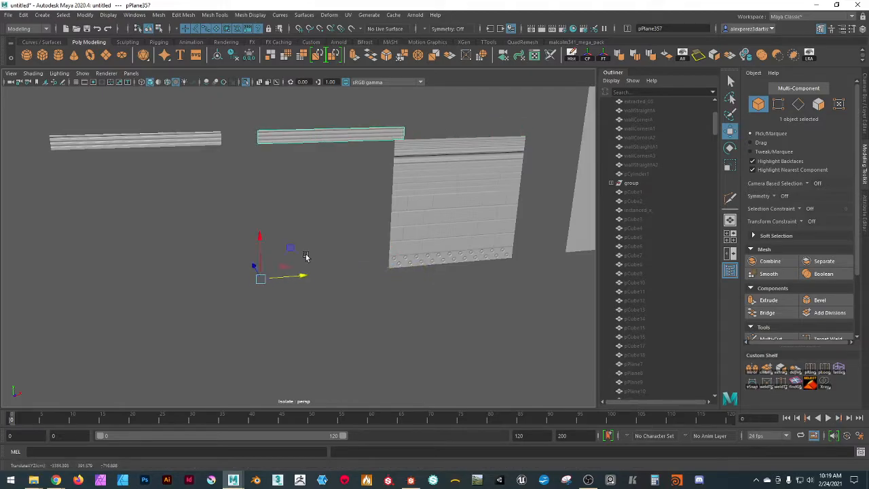
pyautogui.hotkey('ctrl', 'z')
pyautogui.click(411, 147)
pyautogui.moveTo(509, 148); pyautogui.dragTo(359, 151)
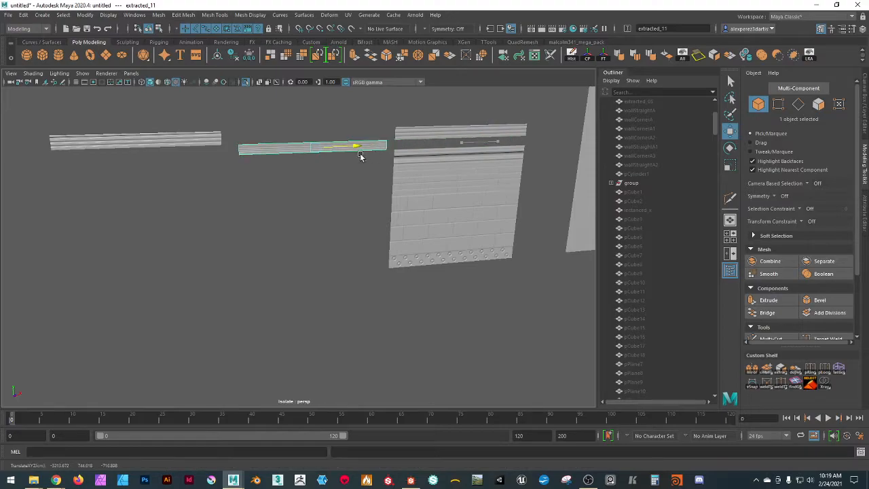
pyautogui.hotkey('ctrl', 'z')
pyautogui.click(398, 162)
pyautogui.moveTo(494, 155); pyautogui.dragTo(434, 199)
pyautogui.hotkey('ctrl', 'z')
pyautogui.click(409, 180)
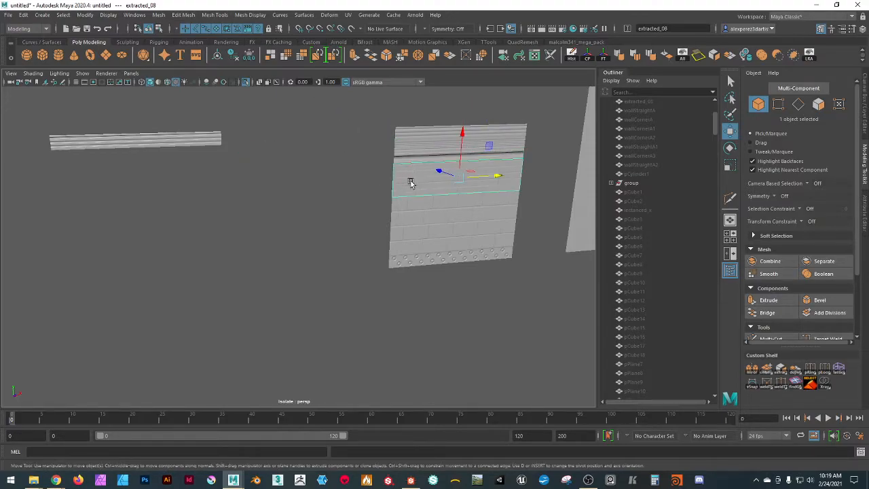
pyautogui.moveTo(497, 179); pyautogui.dragTo(421, 217)
pyautogui.hotkey('ctrl', 'z')
pyautogui.click(468, 247)
pyautogui.moveTo(496, 222); pyautogui.dragTo(353, 220)
pyautogui.hotkey('ctrl', 'z')
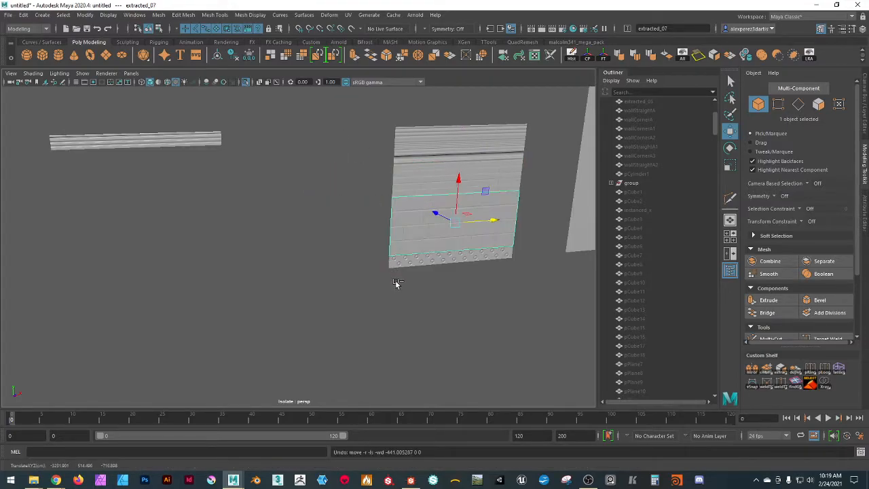
pyautogui.click(392, 266)
pyautogui.moveTo(498, 252); pyautogui.dragTo(389, 290)
pyautogui.hotkey('ctrl', 'z')
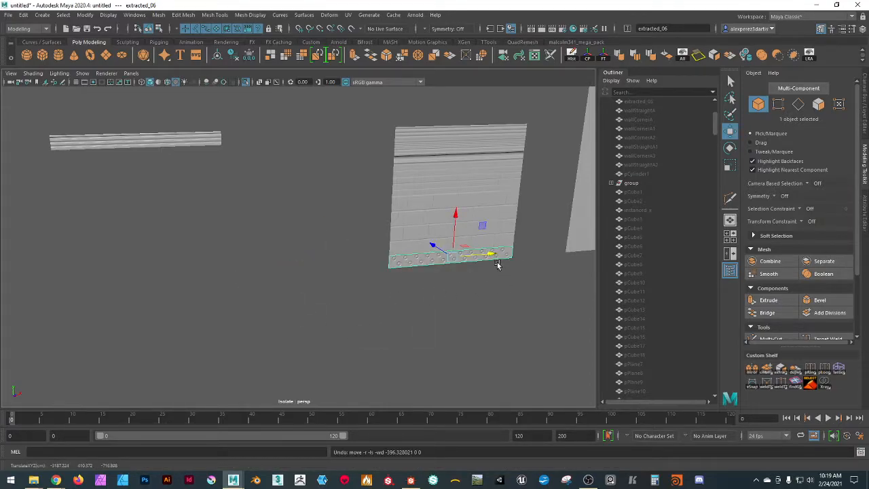
# - Move the studded strip sideways clear of the trim plane and snap the large-brick strip's pivot to its lower outer corner
pyautogui.moveTo(492, 253); pyautogui.dragTo(239, 254)
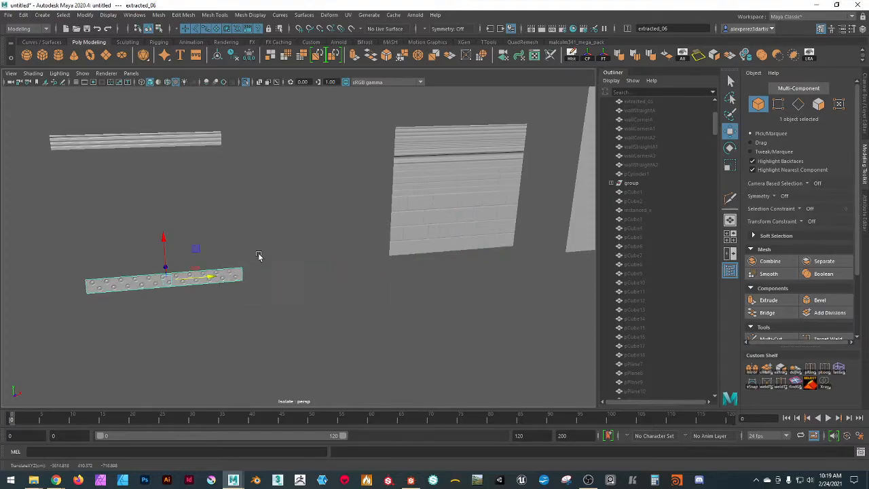
pyautogui.click(438, 229)
pyautogui.keyDown('alt'); pyautogui.moveTo(438, 230); pyautogui.dragTo(421, 278); pyautogui.keyUp('alt')
pyautogui.keyDown('alt'); pyautogui.moveTo(379, 312); pyautogui.dragTo(231, 246); pyautogui.keyUp('alt')
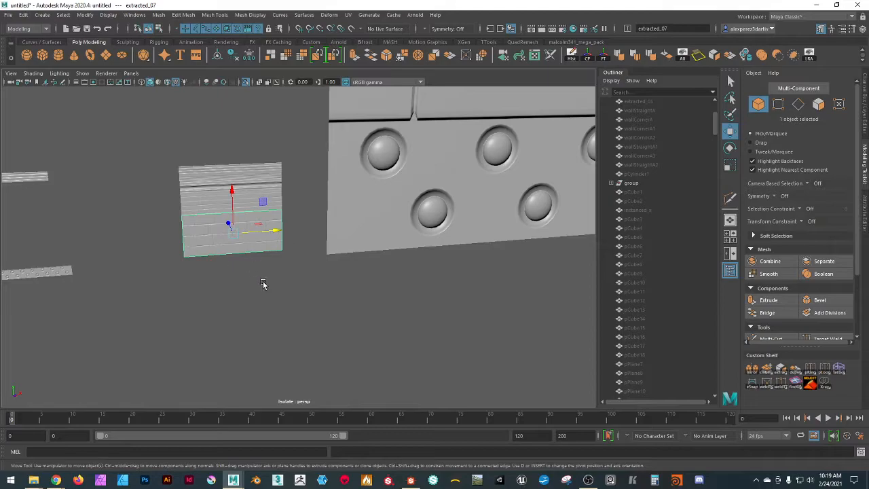
pyautogui.keyDown('alt'); pyautogui.moveTo(207, 282); pyautogui.dragTo(229, 306, button='middle'); pyautogui.keyUp('alt')
pyautogui.keyDown('alt'); pyautogui.moveTo(228, 307); pyautogui.dragTo(285, 320, button='right'); pyautogui.keyUp('alt')
pyautogui.keyDown('alt'); pyautogui.moveTo(285, 320); pyautogui.dragTo(284, 291, button='middle'); pyautogui.keyUp('alt')
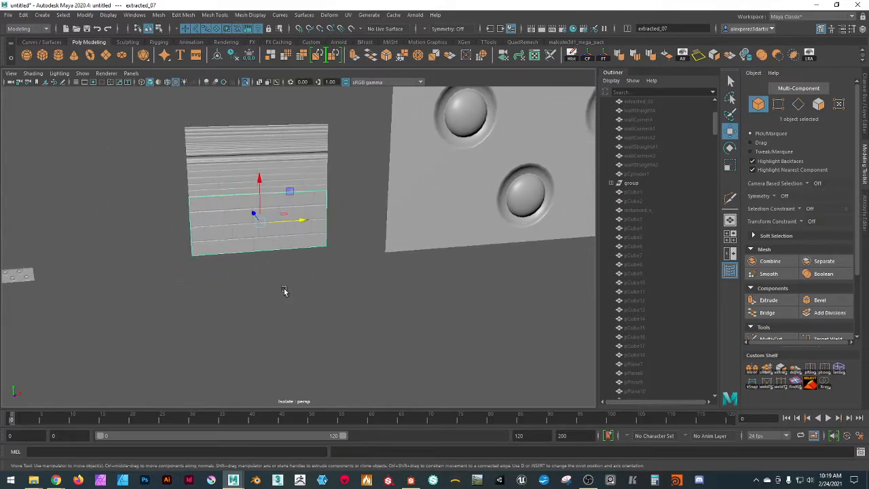
pyautogui.press('d')
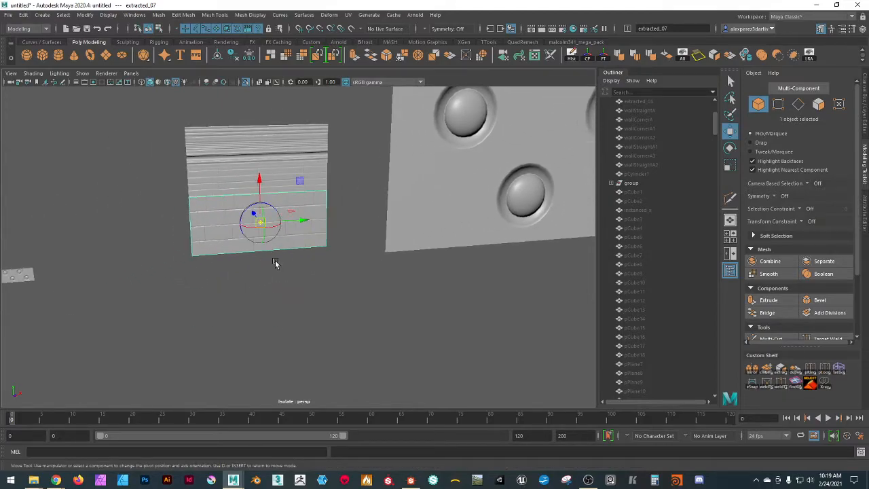
pyautogui.moveTo(261, 224); pyautogui.dragTo(220, 252)
# - Duplicate the large-brick strip and vertex-snap the copy to the lower corner of the big wall plane
pyautogui.moveTo(266, 303)
pyautogui.keyDown('alt'); pyautogui.mouseDown()
pyautogui.moveTo(174, 330)
pyautogui.moveTo(193, 324)
pyautogui.mouseUp(); pyautogui.keyUp('alt')
pyautogui.keyDown('alt'); pyautogui.moveTo(271, 345); pyautogui.dragTo(208, 332, button='middle'); pyautogui.keyUp('alt')
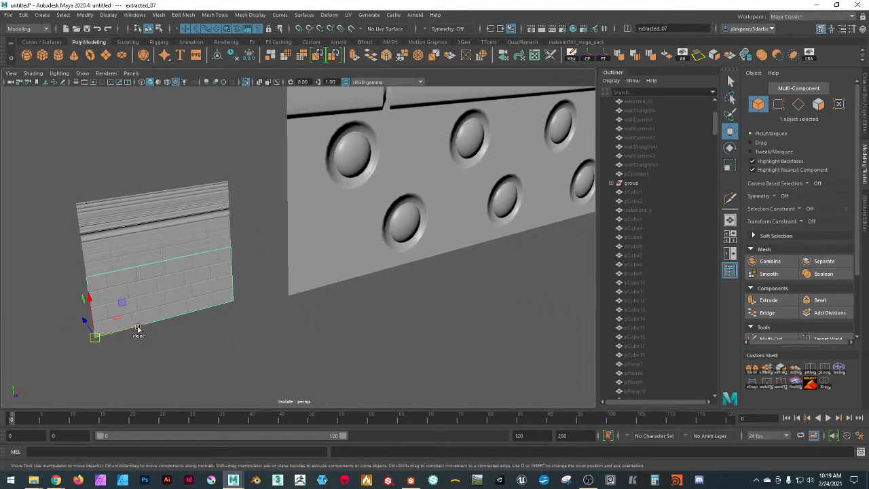
pyautogui.keyDown('shift'); pyautogui.moveTo(138, 330); pyautogui.dragTo(315, 292); pyautogui.keyUp('shift')
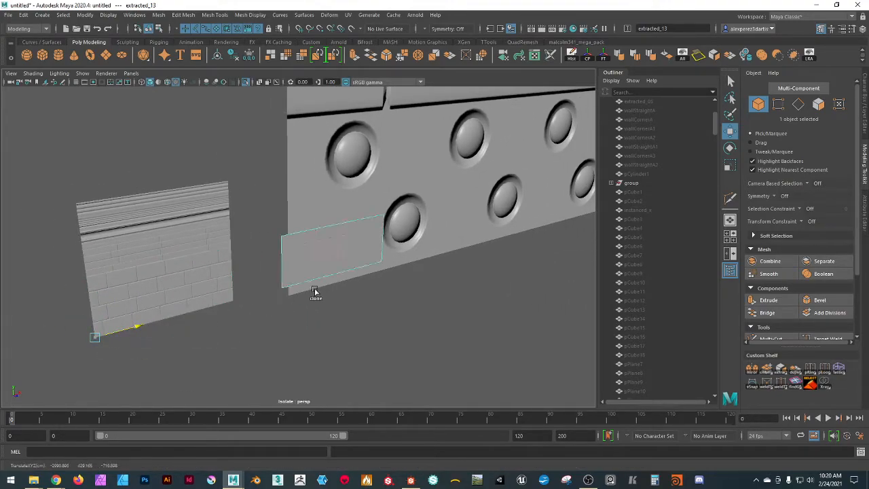
pyautogui.press('v')
pyautogui.moveTo(286, 292); pyautogui.dragTo(295, 298)
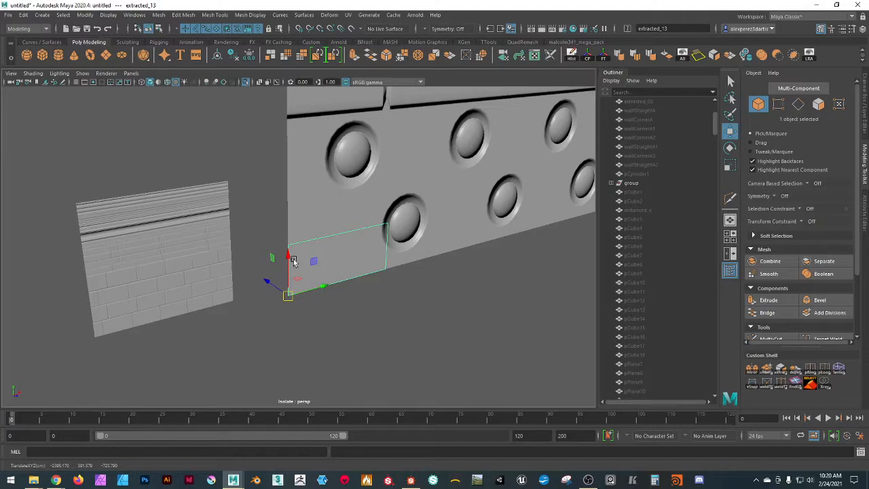
# - Duplicate the brick panel upward and snap the copy onto the first panel's upper edge, working in wireframe
pyautogui.keyDown('shift'); pyautogui.moveTo(289, 255); pyautogui.dragTo(292, 217); pyautogui.keyUp('shift')
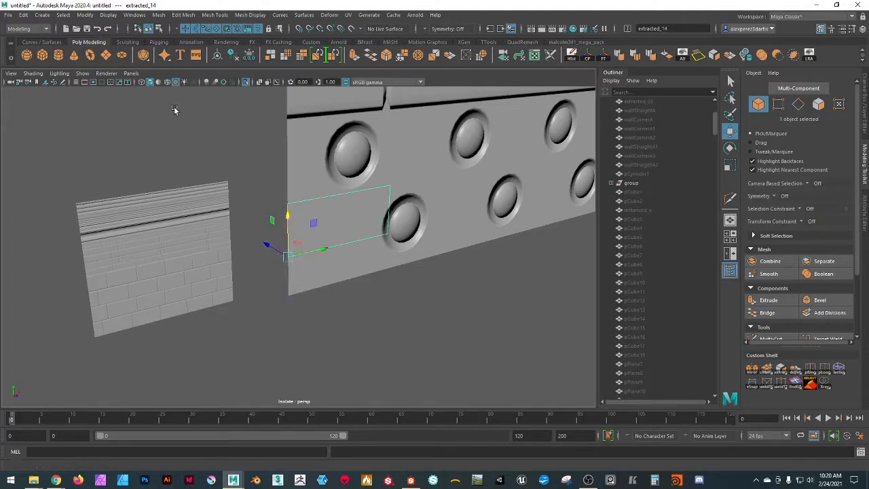
pyautogui.click(142, 82)
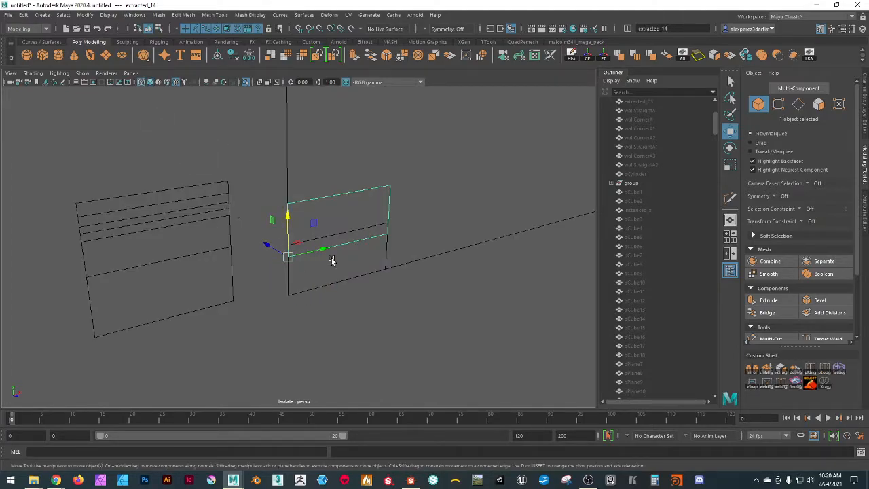
pyautogui.press('v')
pyautogui.moveTo(289, 260); pyautogui.dragTo(289, 246)
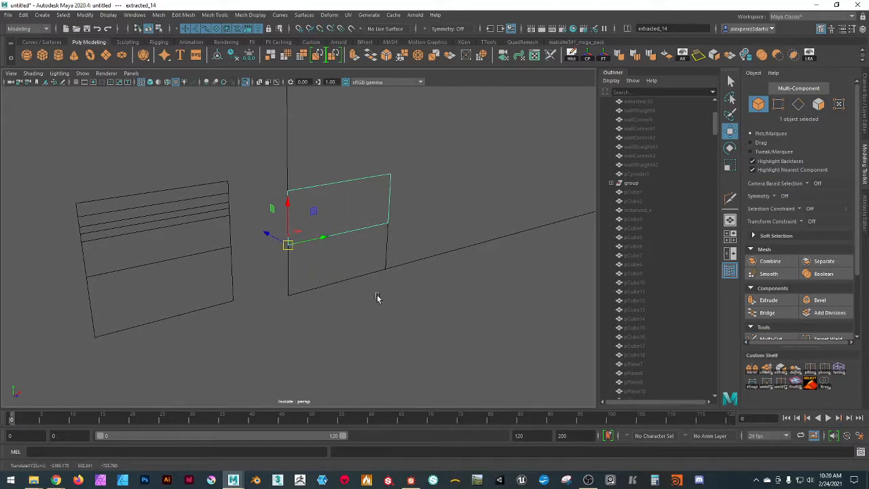
# - Duplicate the second brick panel and vertex-snap the copy on top of it as a third row
pyautogui.hotkey('ctrl', 'd')
pyautogui.press('v')
pyautogui.moveTo(288, 244); pyautogui.dragTo(290, 202)
# - Duplicate the column of three stacked brick panels and place the copies directly beside it as a second column
pyautogui.keyDown('alt'); pyautogui.moveTo(425, 323); pyautogui.dragTo(405, 323); pyautogui.keyUp('alt')
pyautogui.keyDown('alt'); pyautogui.moveTo(332, 338); pyautogui.dragTo(312, 341, button='middle'); pyautogui.keyUp('alt')
pyautogui.scroll(-8, 439, 333)
pyautogui.scroll(3, 298, 292)
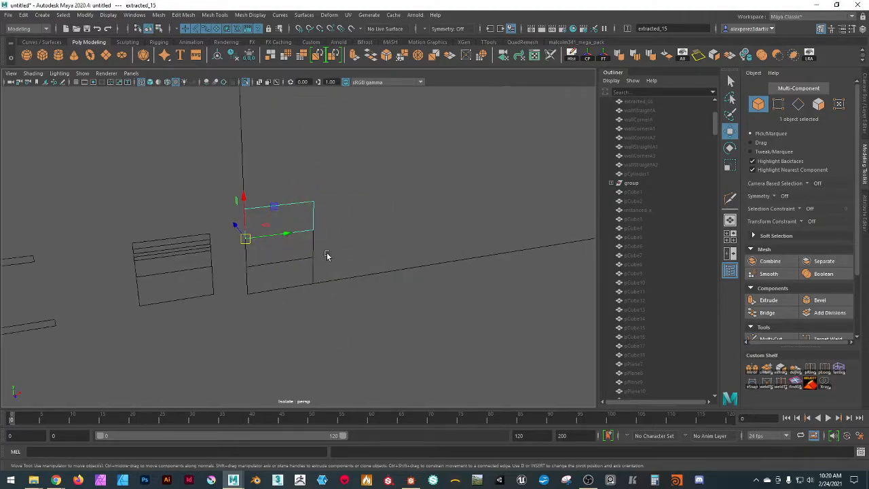
pyautogui.moveTo(315, 246)
pyautogui.keyDown('shift'); pyautogui.mouseDown()
pyautogui.moveTo(315, 275)
pyautogui.moveTo(330, 301)
pyautogui.moveTo(353, 287)
pyautogui.moveTo(374, 294)
pyautogui.moveTo(361, 278)
pyautogui.moveTo(358, 296)
pyautogui.mouseUp(); pyautogui.keyUp('shift')
pyautogui.click(357, 338)
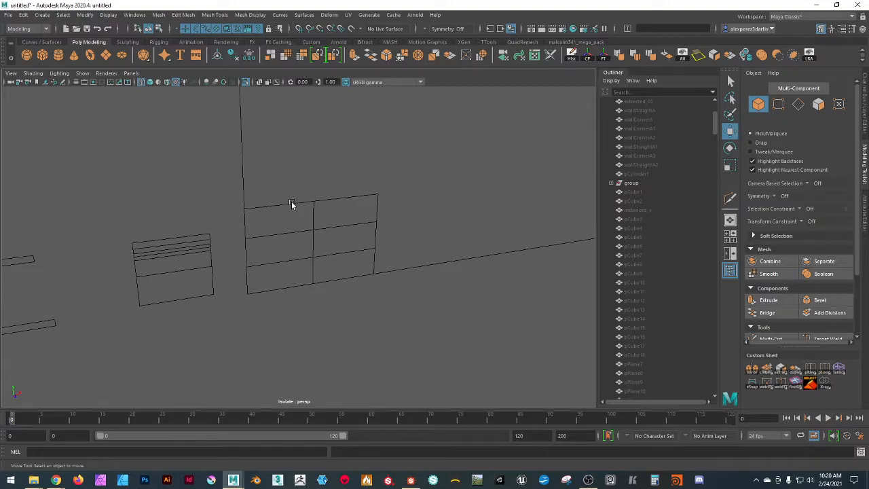
# - Display the scene with texture maps and wireframe edges over the shaded surfaces
pyautogui.press('5')
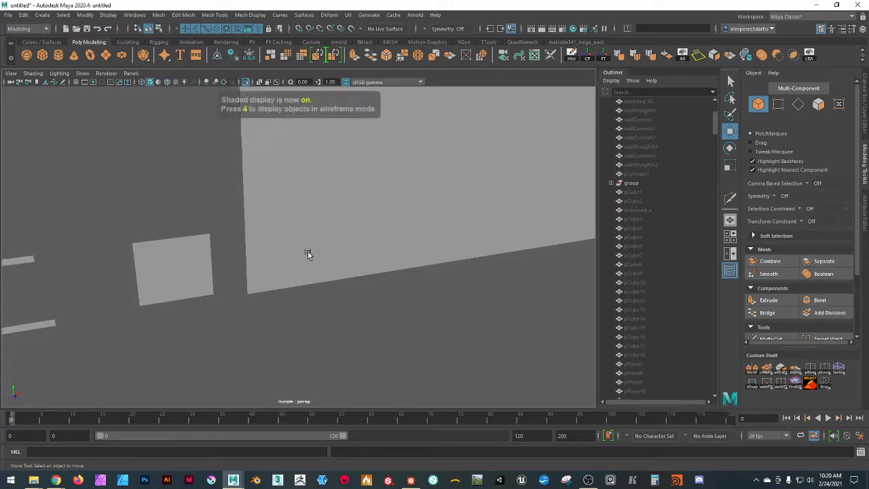
pyautogui.click(143, 83)
pyautogui.keyDown('alt'); pyautogui.moveTo(249, 224); pyautogui.dragTo(371, 284); pyautogui.keyUp('alt')
pyautogui.scroll(-3, 371, 284)
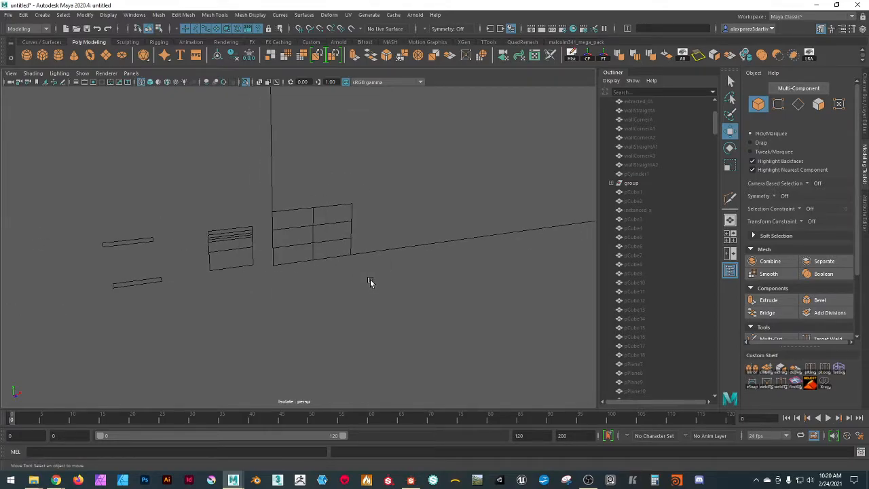
pyautogui.press('6')
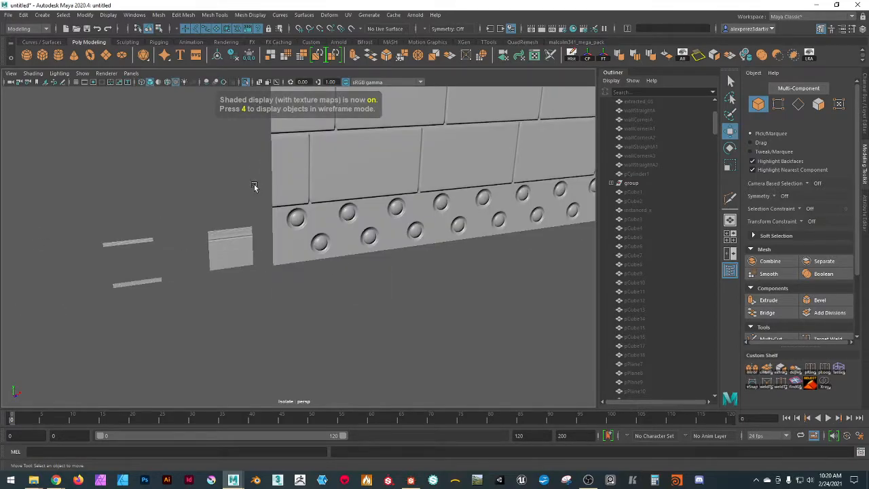
pyautogui.hotkey('alt', '5')
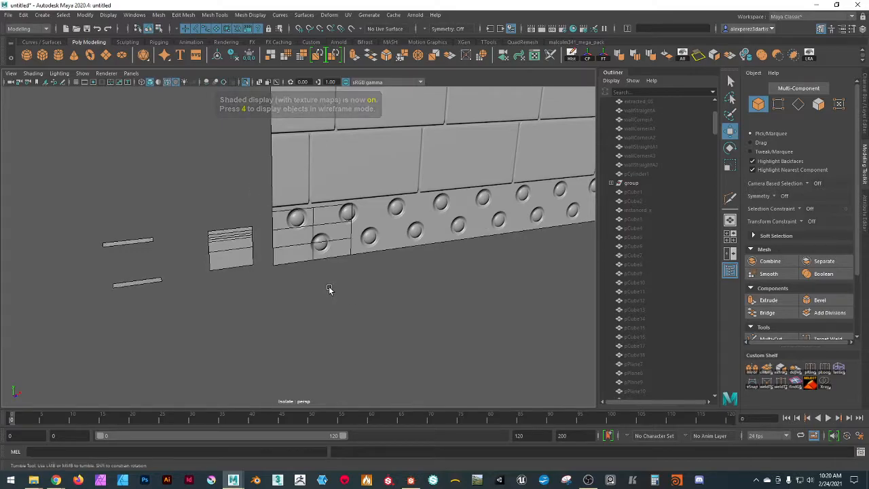
# - Move the big textured wall plane back behind the assembled brick panels
pyautogui.keyDown('alt'); pyautogui.moveTo(330, 290); pyautogui.dragTo(341, 292); pyautogui.keyUp('alt')
pyautogui.click(392, 193)
pyautogui.moveTo(284, 265); pyautogui.dragTo(265, 252)
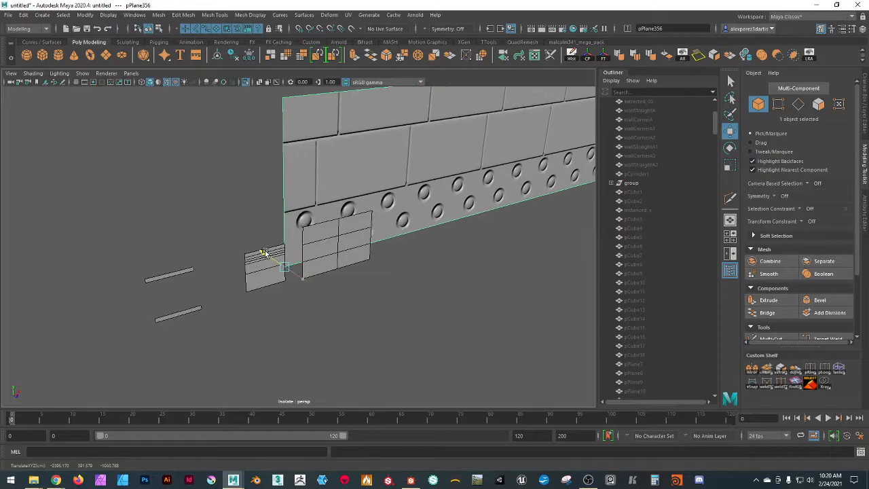
pyautogui.scroll(5, 351, 264)
pyautogui.keyDown('alt'); pyautogui.moveTo(391, 298); pyautogui.dragTo(377, 301); pyautogui.keyUp('alt')
pyautogui.scroll(-6, 378, 301)
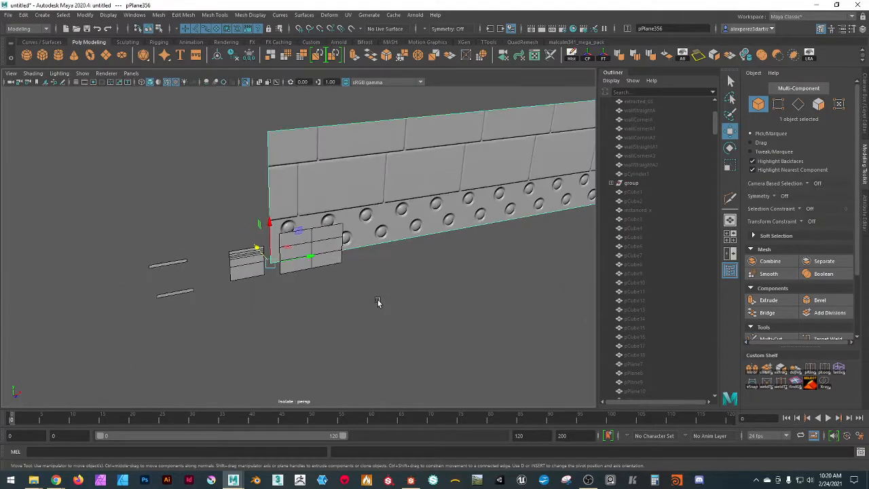
# - Turn off the isolated view and frame the other planes around the wall
pyautogui.hotkey('ctrl', '1')
pyautogui.scroll(-5, 411, 282)
pyautogui.keyDown('alt'); pyautogui.moveTo(408, 297); pyautogui.dragTo(442, 304); pyautogui.keyUp('alt')
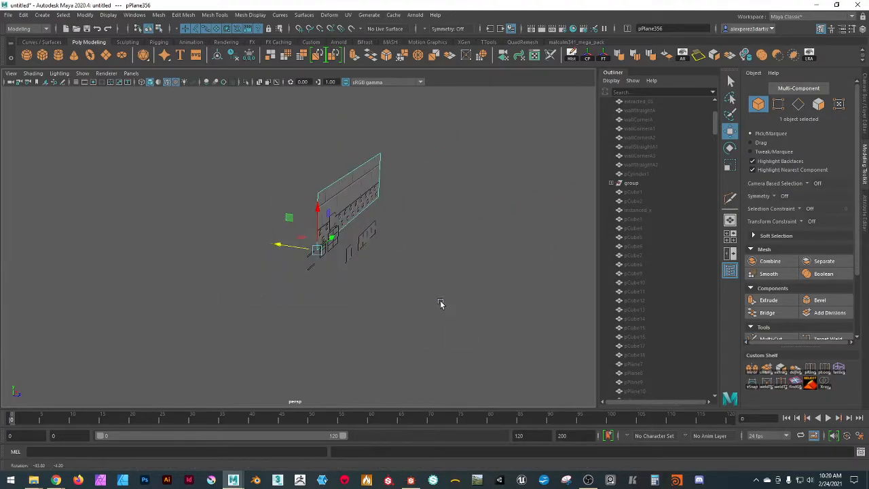
pyautogui.keyDown('alt'); pyautogui.moveTo(413, 329); pyautogui.dragTo(312, 320, button='middle'); pyautogui.keyUp('alt')
pyautogui.scroll(-10, 326, 317)
pyautogui.scroll(8, 299, 298)
pyautogui.scroll(-2, 645, 217)
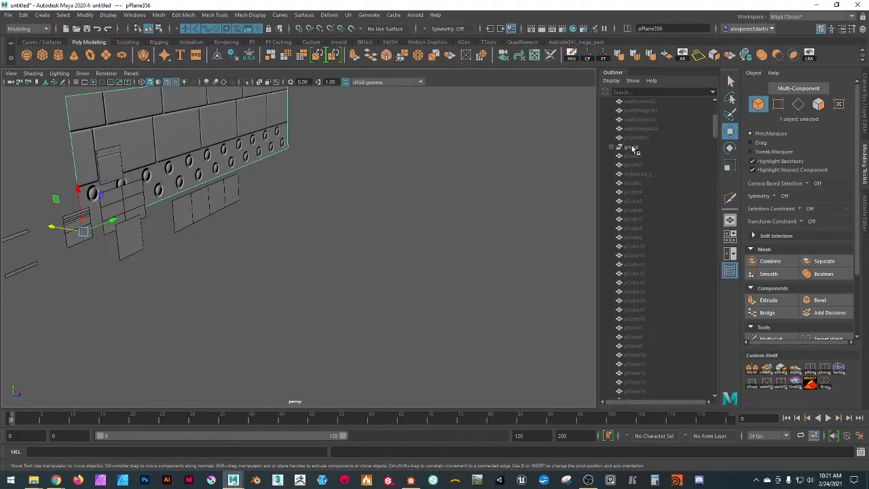
# - Expand the group down to its SK_Mannequin mesh and unhide that mesh
pyautogui.click(631, 147)
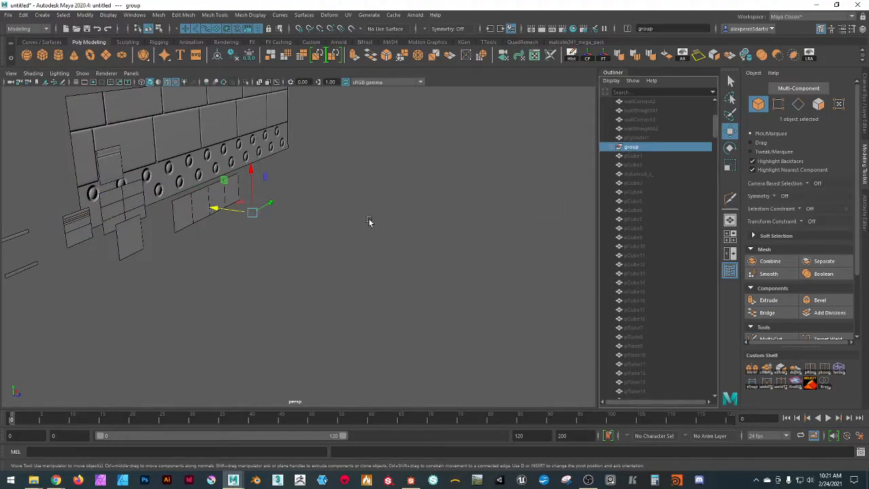
pyautogui.scroll(5, 234, 217)
pyautogui.keyDown('alt'); pyautogui.moveTo(193, 186); pyautogui.dragTo(276, 246, button='middle'); pyautogui.keyUp('alt')
pyautogui.keyDown('alt'); pyautogui.moveTo(275, 246); pyautogui.dragTo(460, 226); pyautogui.keyUp('alt')
pyautogui.click(613, 149)
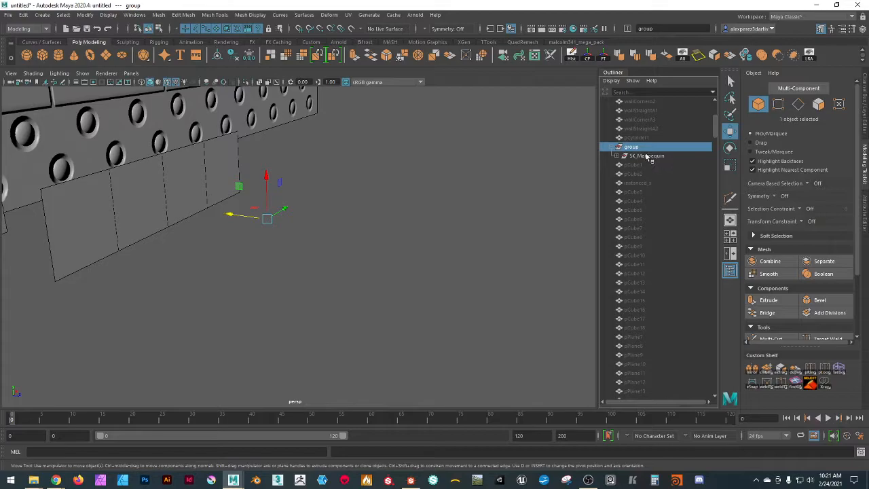
pyautogui.click(618, 157)
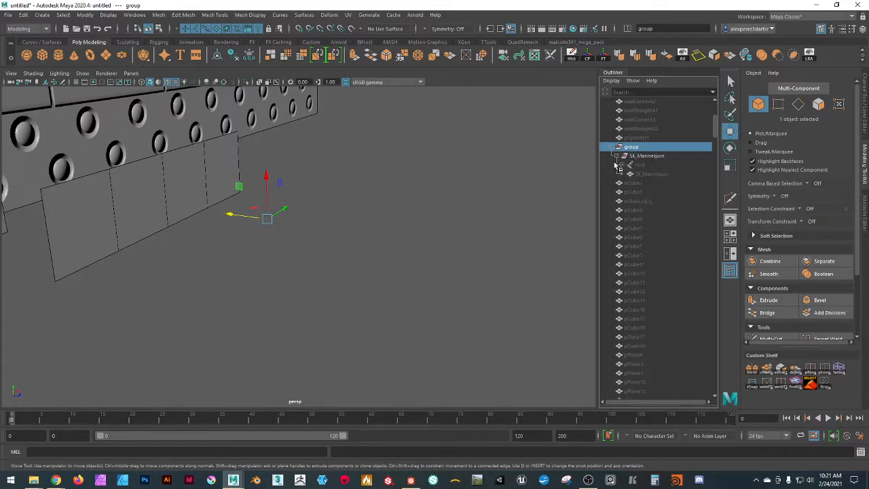
pyautogui.click(652, 174)
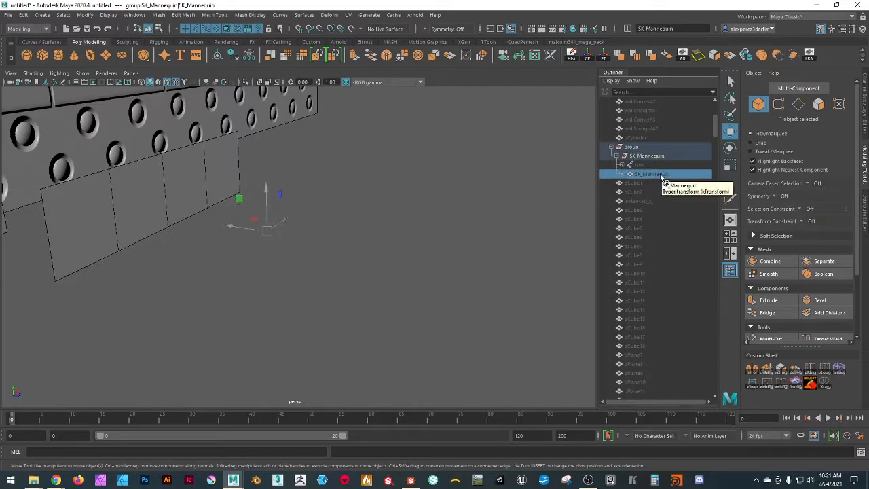
pyautogui.press('h')
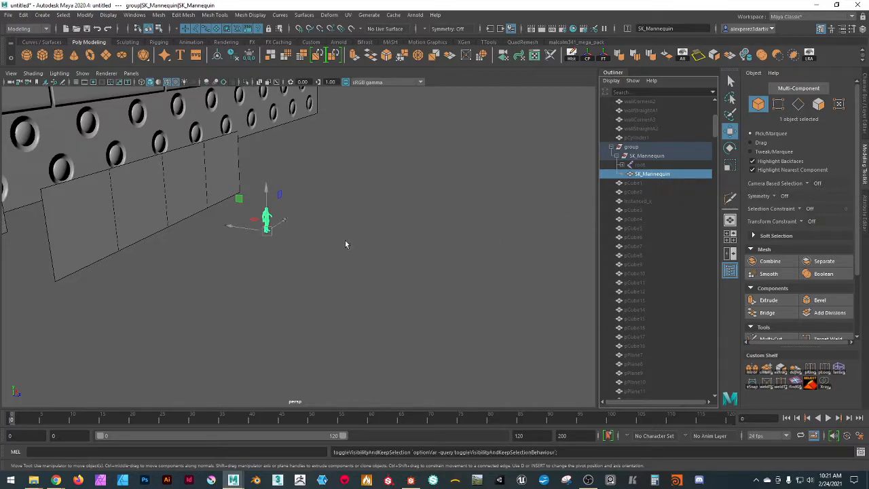
# - Delete the mannequin mesh's history, freeze its transformations and unparent it from the group
pyautogui.click(574, 57)
pyautogui.click(604, 58)
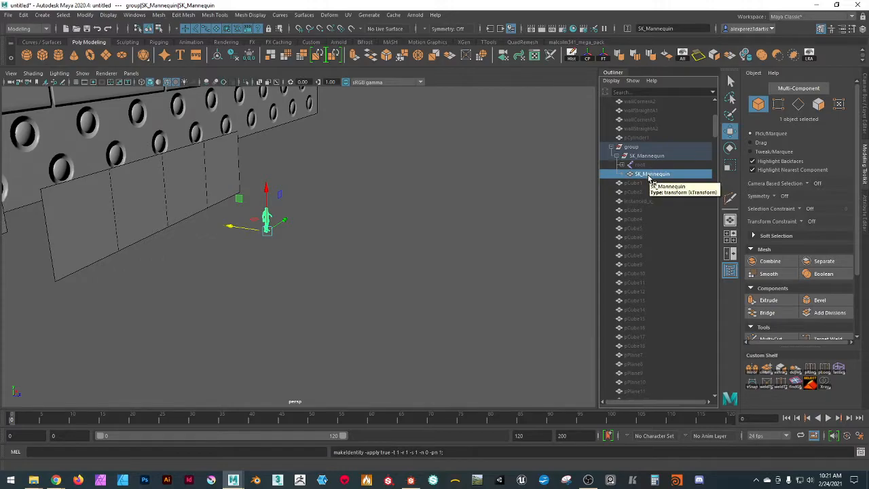
pyautogui.hotkey('shift', 'p')
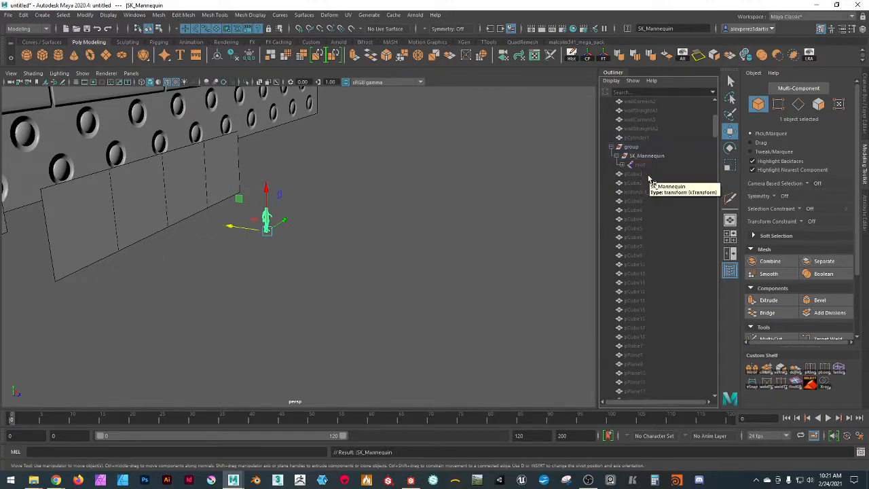
# - Delete the leftover group with its skeleton and select the mannequin mesh
pyautogui.click(631, 147)
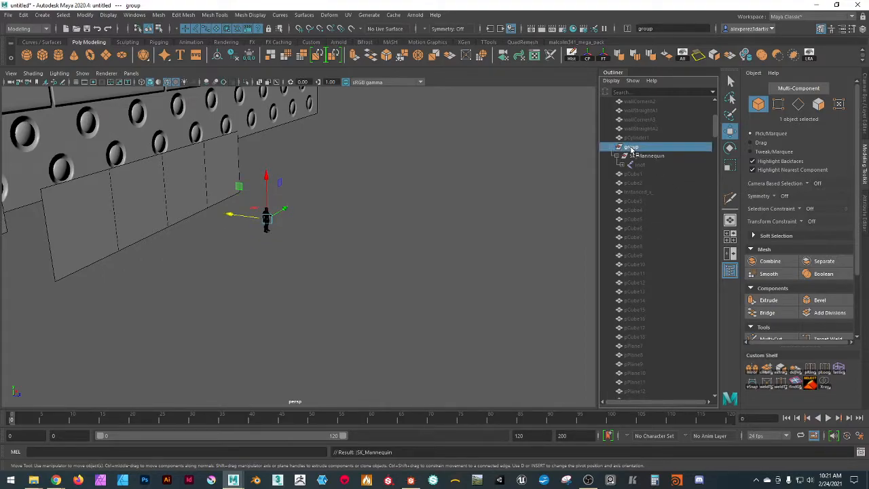
pyautogui.press('Delete')
pyautogui.click(269, 220)
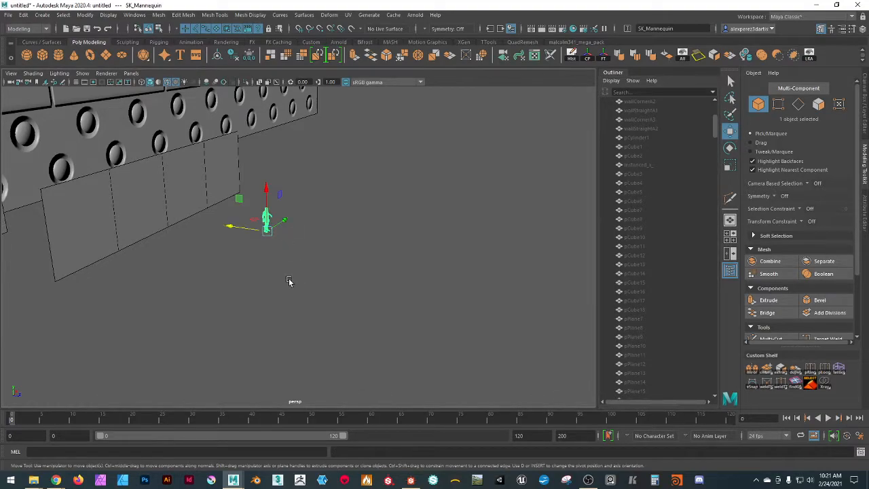
# - Move the mannequin along the ground from the far side of the planes over to the brick wall panels
pyautogui.scroll(5, 255, 273)
pyautogui.scroll(-9, 269, 267)
pyautogui.keyDown('alt'); pyautogui.moveTo(266, 293); pyautogui.dragTo(342, 303); pyautogui.keyUp('alt')
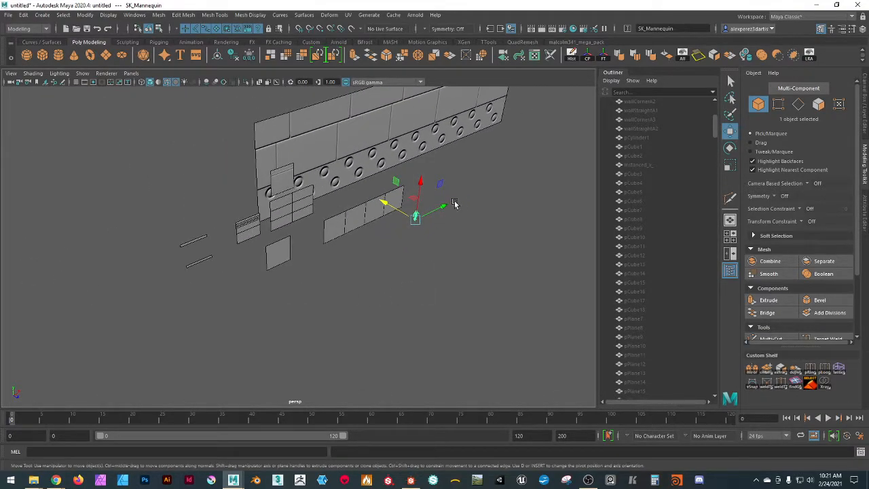
pyautogui.moveTo(424, 220); pyautogui.dragTo(326, 207)
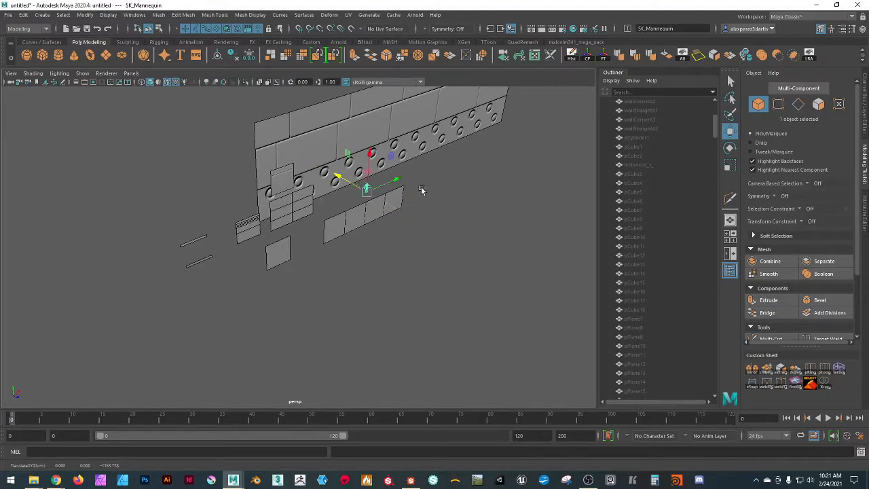
pyautogui.moveTo(398, 182); pyautogui.dragTo(310, 218, button='middle')
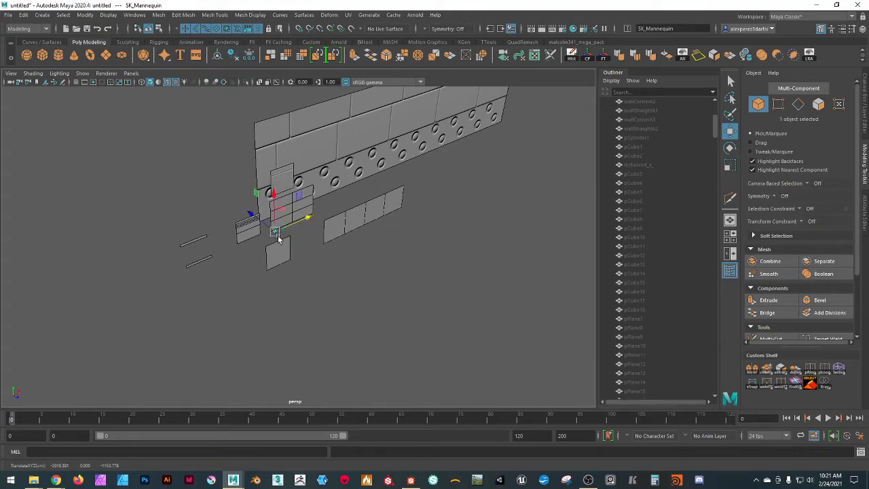
pyautogui.scroll(10, 264, 229)
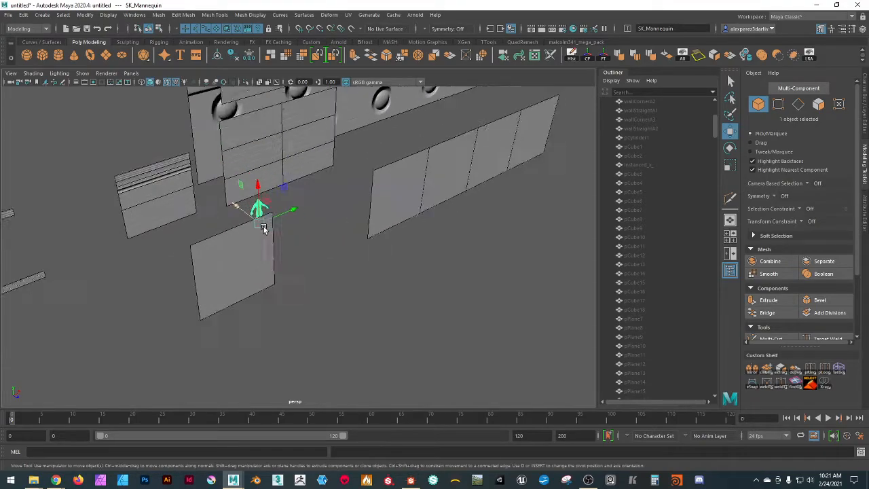
pyautogui.keyDown('alt'); pyautogui.moveTo(267, 225); pyautogui.dragTo(290, 208); pyautogui.keyUp('alt')
pyautogui.keyDown('alt'); pyautogui.moveTo(289, 208); pyautogui.dragTo(283, 303, button='middle'); pyautogui.keyUp('alt')
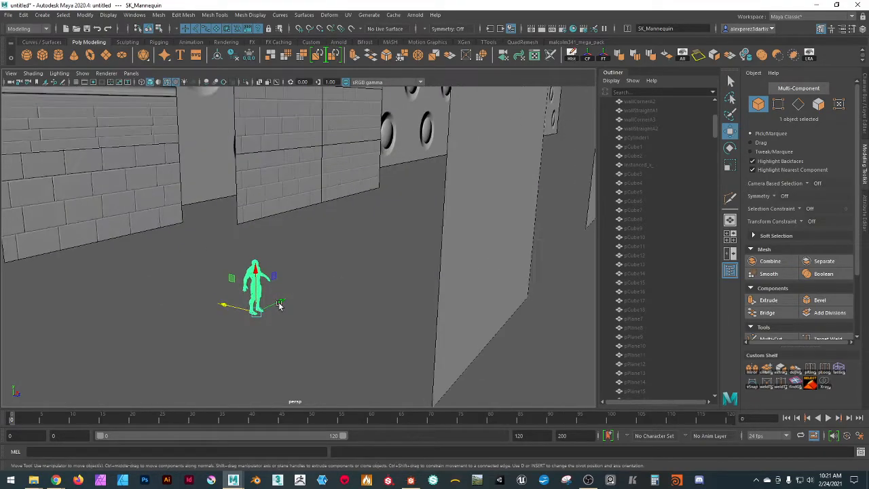
# - Position the mannequin directly in front of the brick wall, near the seam between its two columns of strips
pyautogui.scroll(3, 277, 304)
pyautogui.moveTo(235, 285); pyautogui.dragTo(233, 149)
pyautogui.moveTo(208, 199); pyautogui.dragTo(288, 267)
pyautogui.keyDown('alt'); pyautogui.moveTo(304, 261); pyautogui.dragTo(326, 359, button='middle'); pyautogui.keyUp('alt')
pyautogui.keyDown('alt'); pyautogui.moveTo(326, 359); pyautogui.dragTo(369, 356); pyautogui.keyUp('alt')
pyautogui.moveTo(391, 314); pyautogui.dragTo(445, 332)
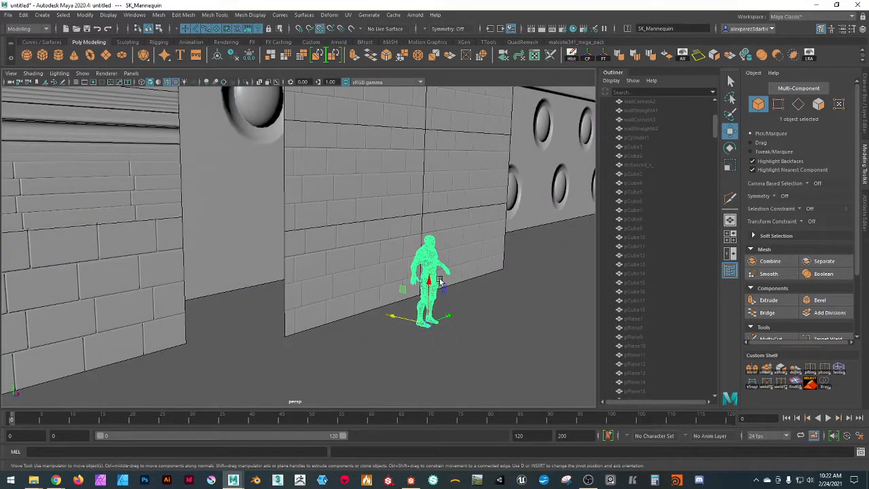
pyautogui.moveTo(441, 280); pyautogui.dragTo(422, 288)
# - Examine the brick size of the wall's lowest strip against the height of the mannequin
pyautogui.keyDown('alt'); pyautogui.moveTo(288, 320); pyautogui.dragTo(334, 321); pyautogui.keyUp('alt')
pyautogui.click(277, 332)
pyautogui.click(288, 294)
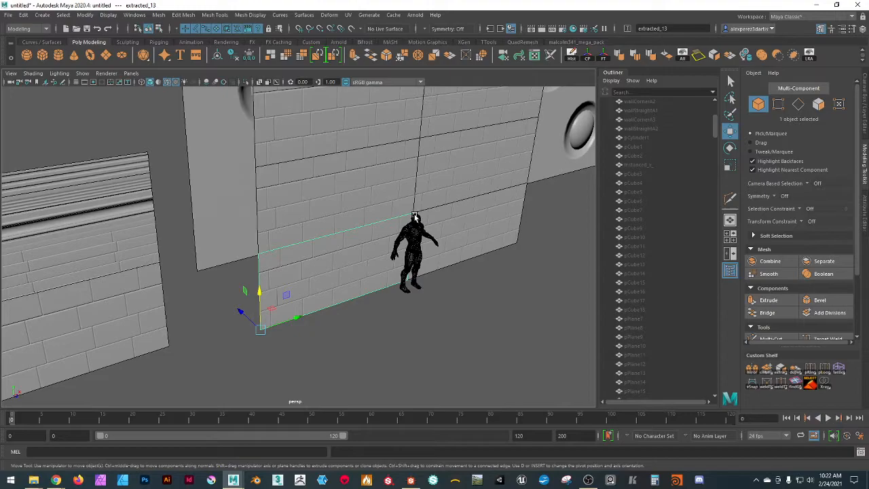
pyautogui.scroll(4, 422, 292)
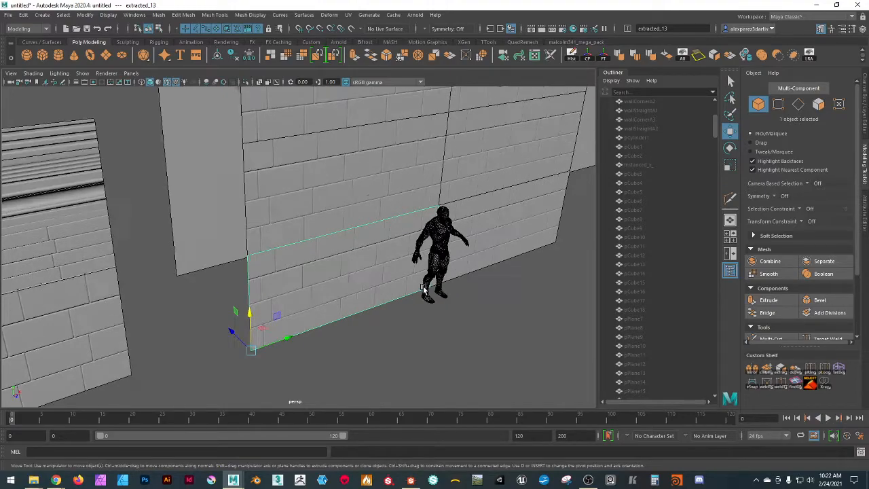
pyautogui.keyDown('alt'); pyautogui.moveTo(373, 357); pyautogui.dragTo(351, 363); pyautogui.keyUp('alt')
pyautogui.click(351, 363)
pyautogui.click(321, 294)
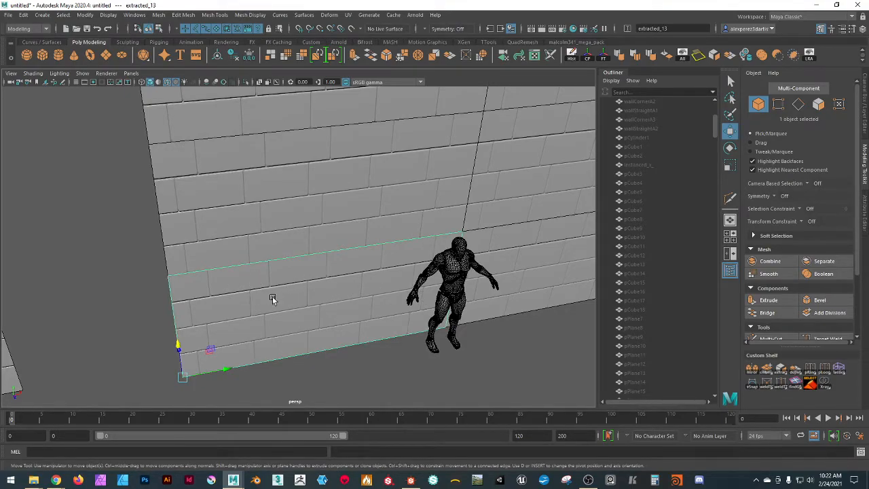
pyautogui.scroll(-5, 345, 261)
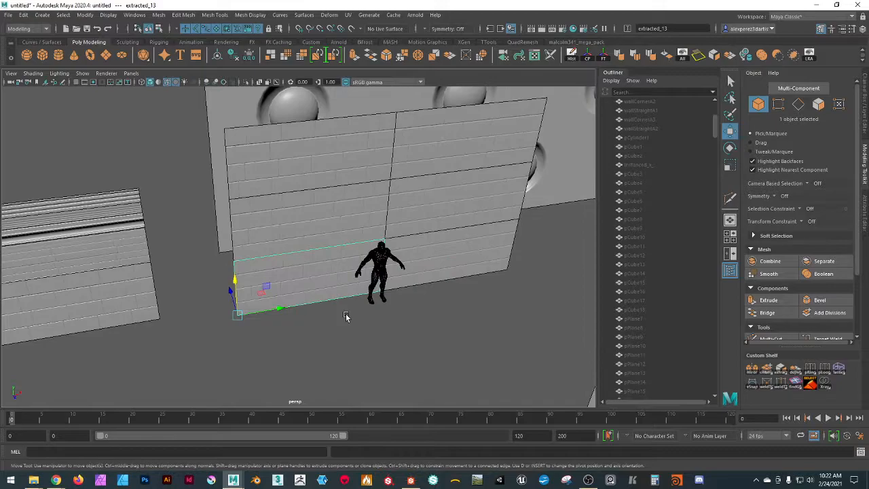
pyautogui.click(340, 351)
pyautogui.keyDown('alt'); pyautogui.moveTo(319, 347); pyautogui.dragTo(354, 349, button='middle'); pyautogui.keyUp('alt')
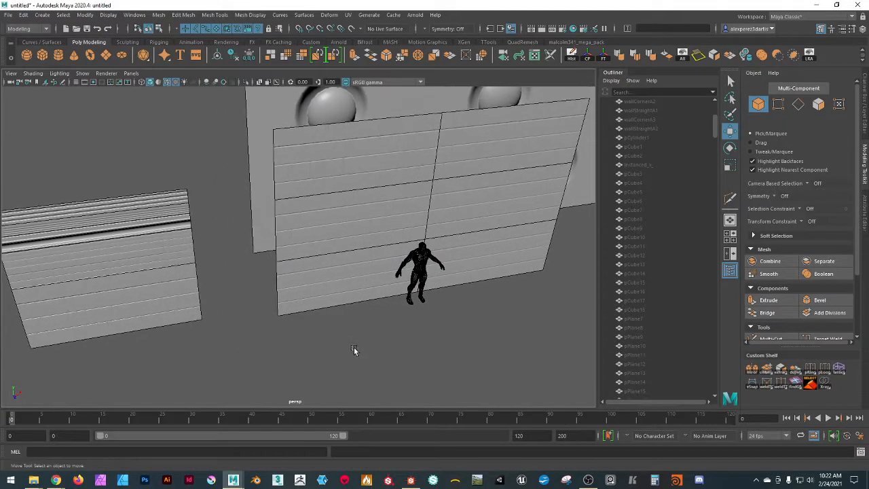
pyautogui.scroll(-3, 340, 331)
# - Duplicate the lowest brick strip, slide the copy along beside the mannequin, and scale it down uniformly
pyautogui.click(313, 294)
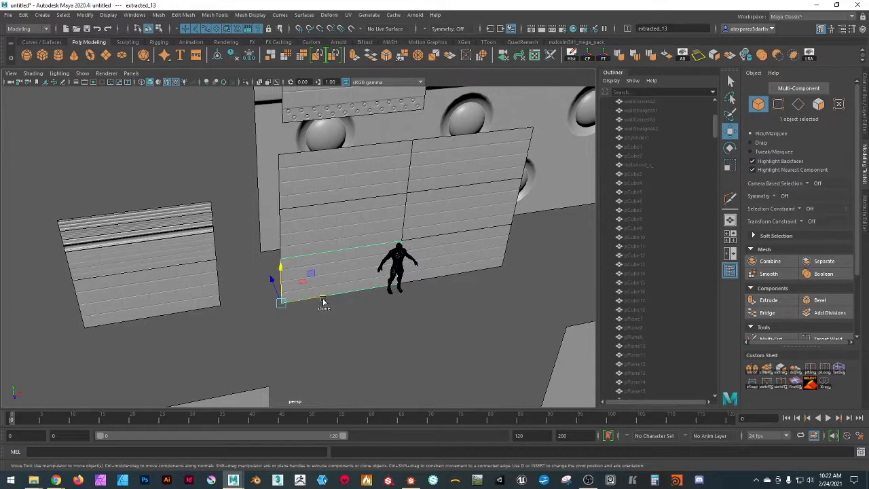
pyautogui.moveTo(323, 301)
pyautogui.keyDown('shift'); pyautogui.mouseDown()
pyautogui.moveTo(539, 281)
pyautogui.moveTo(455, 311)
pyautogui.mouseUp(); pyautogui.keyUp('shift')
pyautogui.press('e')
pyautogui.press('r')
pyautogui.moveTo(410, 282); pyautogui.dragTo(329, 307)
pyautogui.press('w')
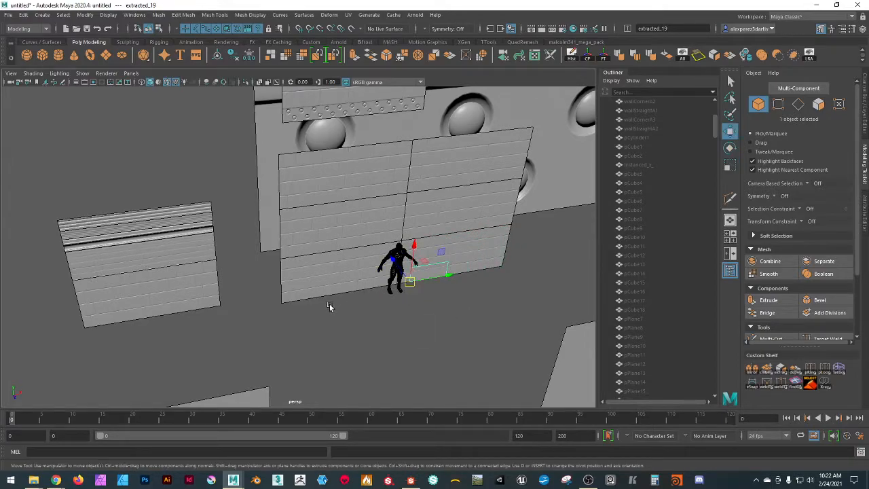
# - Pull the scaled-down brick strip out from the wall and set it beside the mannequin's foot
pyautogui.moveTo(394, 261); pyautogui.dragTo(399, 273)
pyautogui.scroll(4, 461, 300)
pyautogui.keyDown('alt'); pyautogui.moveTo(488, 313); pyautogui.dragTo(374, 304); pyautogui.keyUp('alt')
pyautogui.keyDown('alt'); pyautogui.moveTo(293, 317); pyautogui.dragTo(313, 316); pyautogui.keyUp('alt')
pyautogui.keyDown('alt'); pyautogui.moveTo(377, 350); pyautogui.dragTo(469, 370, button='right'); pyautogui.keyUp('alt')
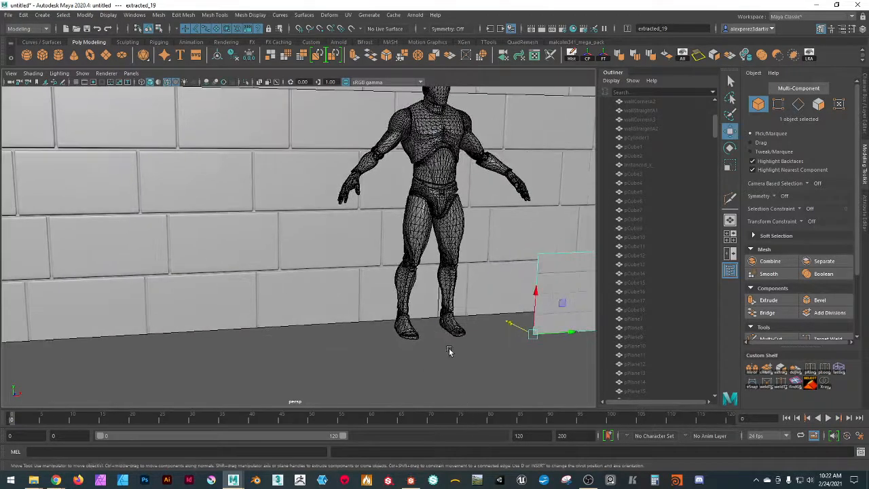
pyautogui.keyDown('alt'); pyautogui.moveTo(450, 351); pyautogui.dragTo(349, 345, button='middle'); pyautogui.keyUp('alt')
pyautogui.moveTo(424, 338); pyautogui.dragTo(371, 357)
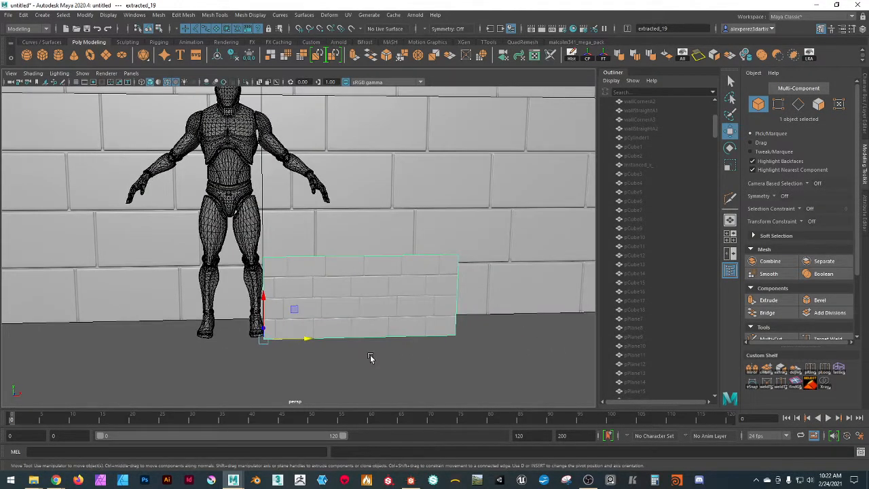
# - Scale the small brick strip down uniformly again until it stands roughly at the mannequin's shin height
pyautogui.press('e')
pyautogui.press('r')
pyautogui.moveTo(264, 339); pyautogui.dragTo(191, 359)
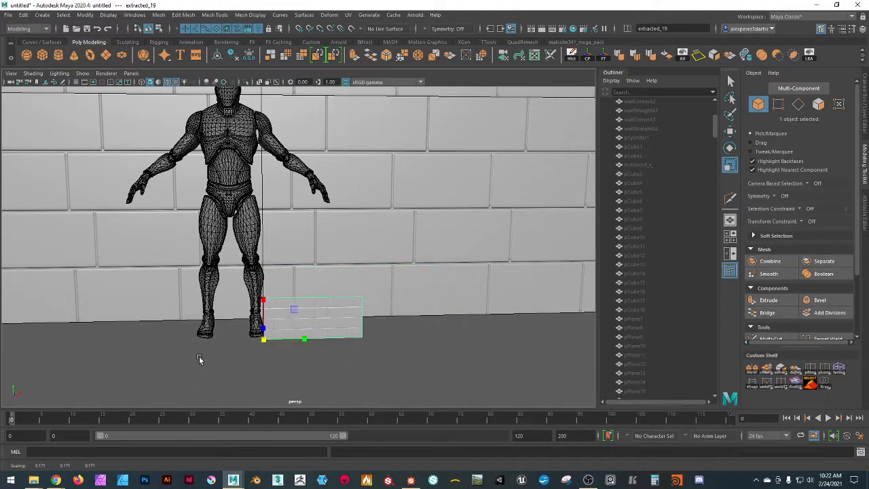
pyautogui.press('w')
# - Compare the small strip's bricks with the mannequin, the large brick wall and the brick strips on the trim sheet
pyautogui.scroll(5, 272, 361)
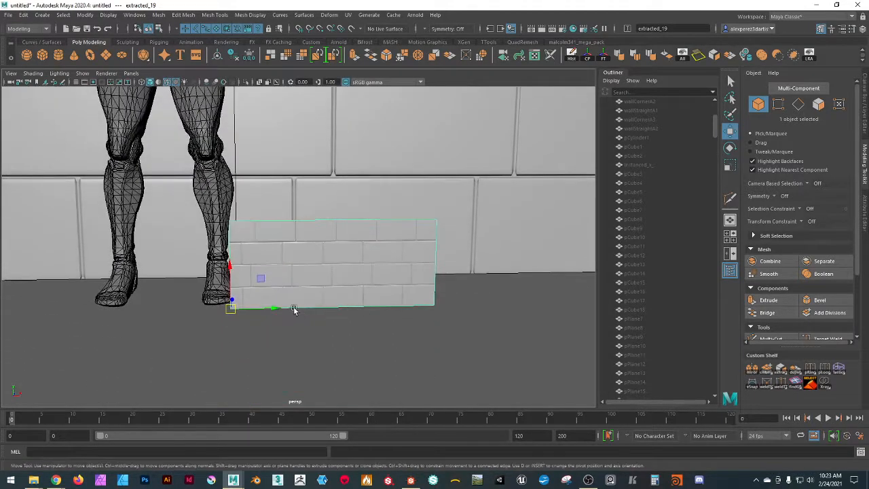
pyautogui.keyDown('alt'); pyautogui.moveTo(275, 318); pyautogui.dragTo(286, 319); pyautogui.keyUp('alt')
pyautogui.moveTo(366, 351); pyautogui.dragTo(379, 332)
pyautogui.scroll(-5, 390, 333)
pyautogui.scroll(-2, 284, 324)
pyautogui.scroll(-2, 286, 325)
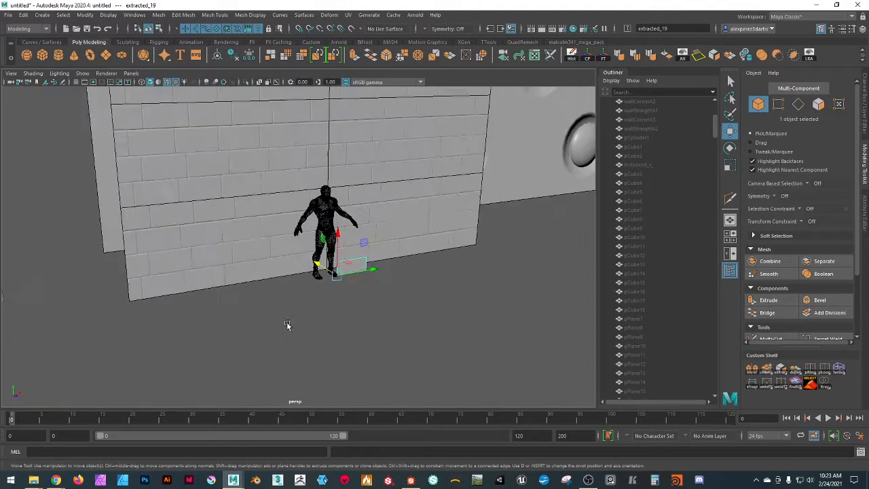
pyautogui.scroll(-2, 224, 302)
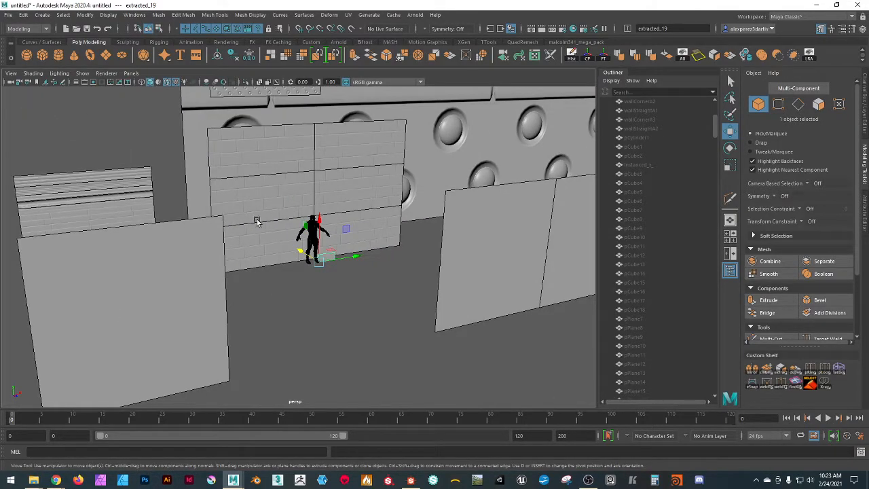
pyautogui.click(125, 213)
pyautogui.keyDown('alt'); pyautogui.moveTo(141, 303); pyautogui.dragTo(196, 297); pyautogui.keyUp('alt')
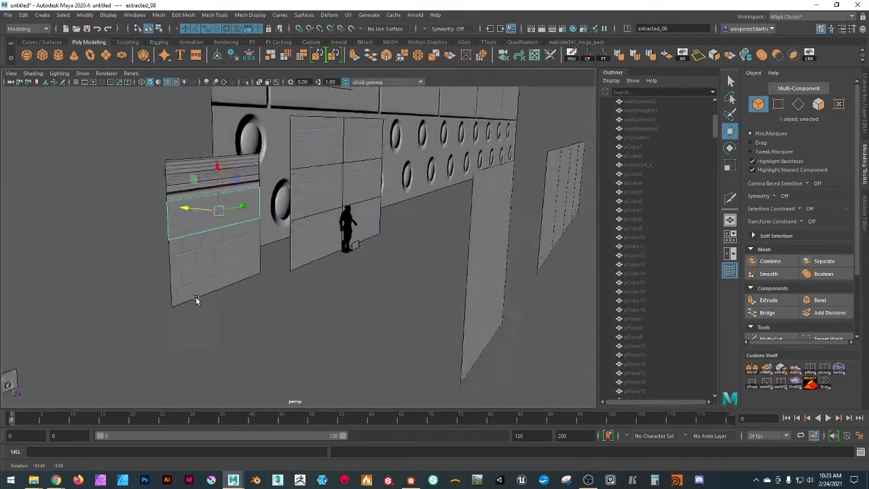
pyautogui.scroll(4, 202, 313)
pyautogui.keyDown('alt'); pyautogui.moveTo(256, 341); pyautogui.dragTo(317, 336); pyautogui.keyUp('alt')
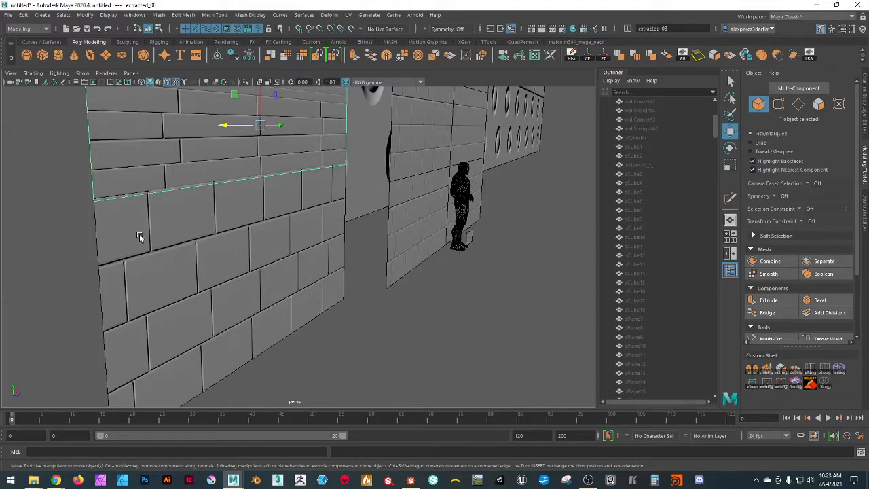
# - Duplicate the small brick strip twice along the ground so three copies sit edge to edge beside the mannequin
pyautogui.click(470, 241)
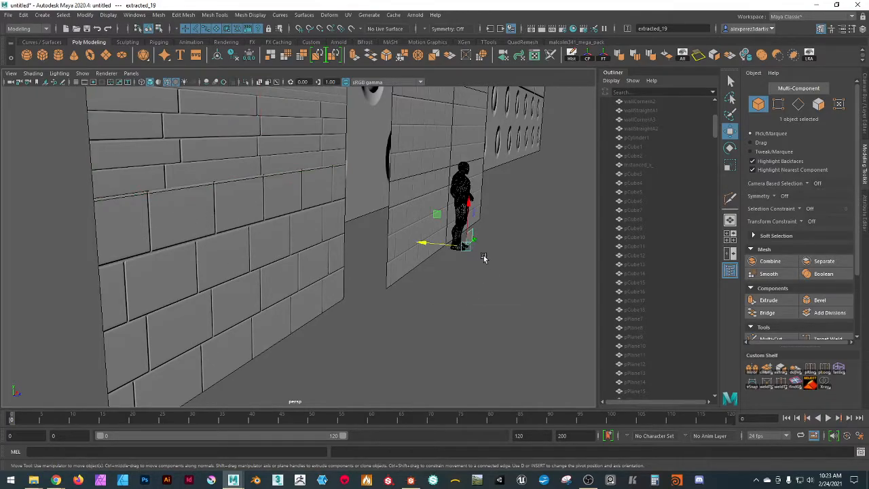
pyautogui.keyDown('alt'); pyautogui.moveTo(487, 264); pyautogui.dragTo(438, 266); pyautogui.keyUp('alt')
pyautogui.keyDown('alt'); pyautogui.moveTo(369, 318); pyautogui.dragTo(422, 325, button='right'); pyautogui.keyUp('alt')
pyautogui.keyDown('alt'); pyautogui.moveTo(422, 324); pyautogui.dragTo(270, 268, button='middle'); pyautogui.keyUp('alt')
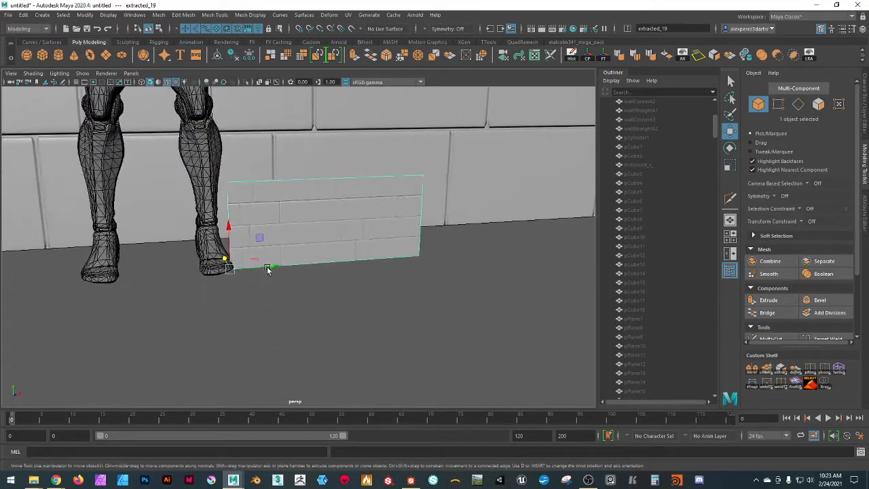
pyautogui.keyDown('alt'); pyautogui.moveTo(280, 297); pyautogui.dragTo(241, 319, button='middle'); pyautogui.keyUp('alt')
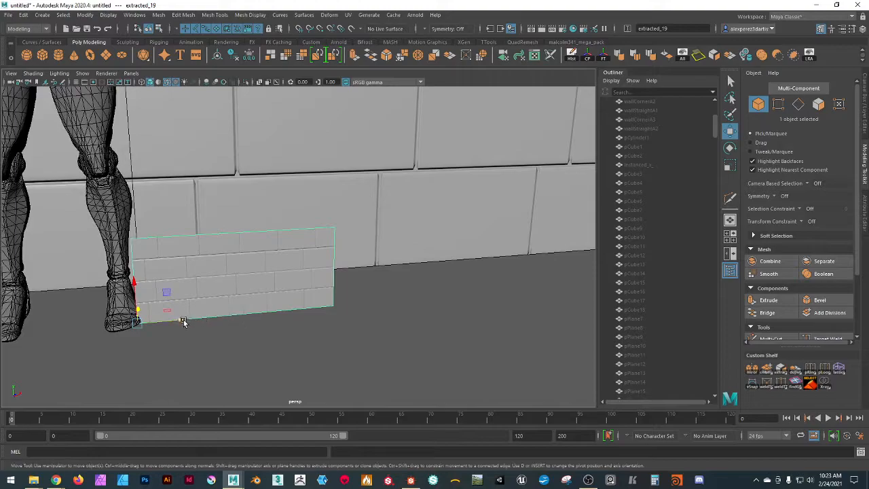
pyautogui.moveTo(181, 322)
pyautogui.keyDown('shift'); pyautogui.mouseDown()
pyautogui.moveTo(378, 313)
pyautogui.moveTo(394, 324)
pyautogui.moveTo(374, 304)
pyautogui.mouseUp(); pyautogui.keyUp('shift')
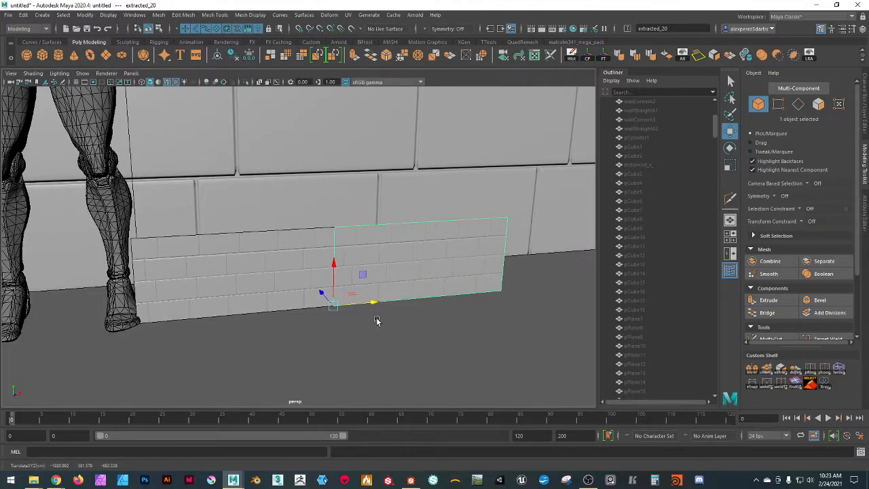
pyautogui.hotkey('shift', 'd')
pyautogui.scroll(-3, 382, 320)
pyautogui.keyDown('alt'); pyautogui.moveTo(405, 322); pyautogui.dragTo(338, 342, button='middle'); pyautogui.keyUp('alt')
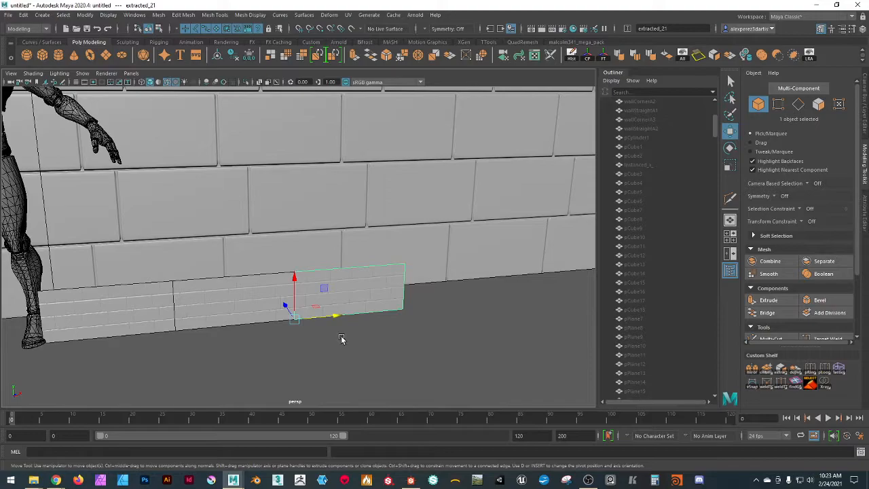
# - Select the three small brick strips with the mannequin and move them together to the foot of the blank wall planes
pyautogui.scroll(-12, 341, 340)
pyautogui.keyDown('alt'); pyautogui.moveTo(286, 334); pyautogui.dragTo(309, 337); pyautogui.keyUp('alt')
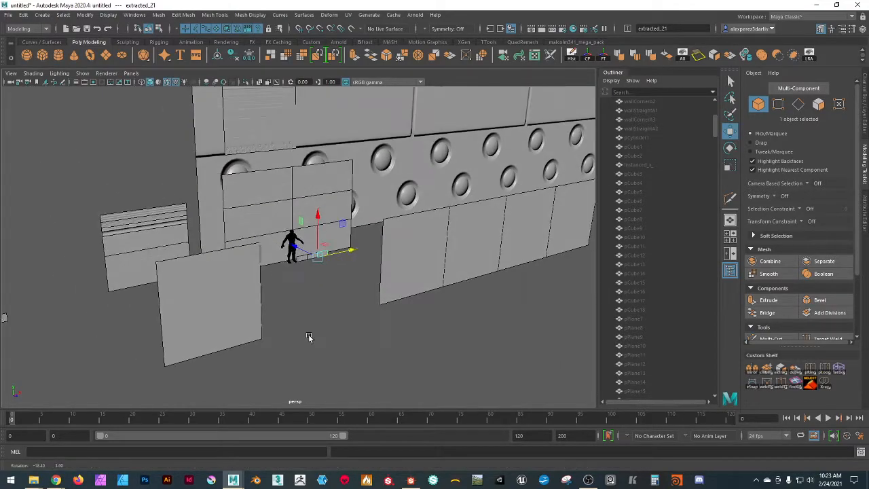
pyautogui.click(338, 289)
pyautogui.scroll(5, 317, 276)
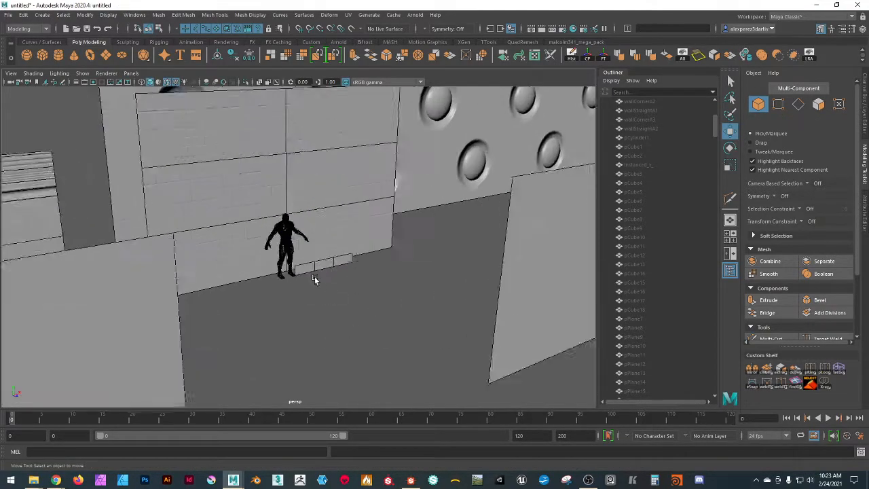
pyautogui.click(309, 278)
pyautogui.keyDown('shift'); pyautogui.click(338, 267); pyautogui.keyUp('shift')
pyautogui.keyDown('shift'); pyautogui.click(354, 263); pyautogui.keyUp('shift')
pyautogui.keyDown('shift'); pyautogui.click(276, 265); pyautogui.keyUp('shift')
pyautogui.scroll(-5, 278, 261)
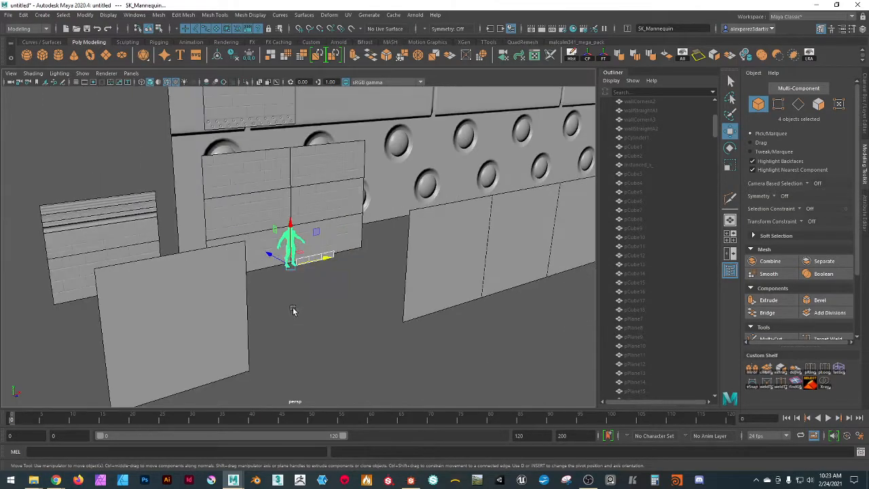
pyautogui.moveTo(275, 254); pyautogui.dragTo(326, 335)
# - Examine the scale of the three small brick strips against the mannequin and the blank wall planes
pyautogui.scroll(3, 415, 346)
pyautogui.keyDown('alt'); pyautogui.moveTo(441, 354); pyautogui.dragTo(227, 341); pyautogui.keyUp('alt')
pyautogui.scroll(5, 227, 343)
pyautogui.keyDown('alt'); pyautogui.moveTo(229, 350); pyautogui.dragTo(350, 311, button='middle'); pyautogui.keyUp('alt')
pyautogui.click(345, 345)
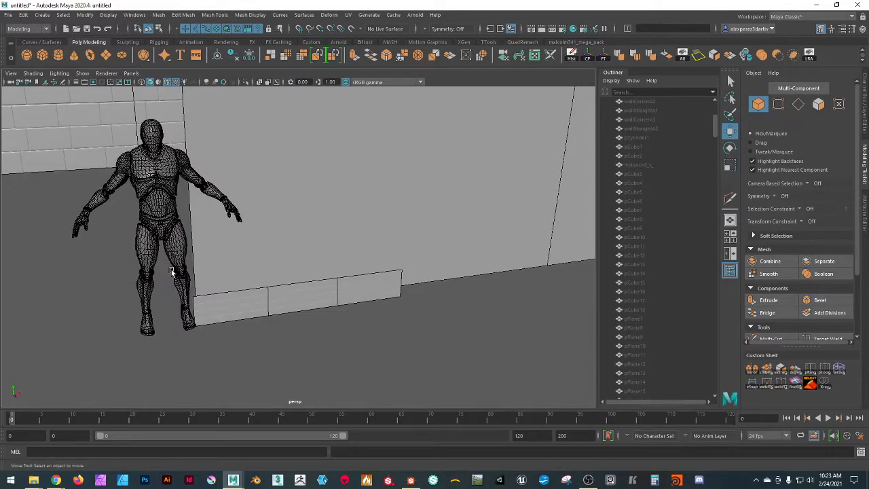
pyautogui.click(218, 321)
pyautogui.scroll(3, 238, 348)
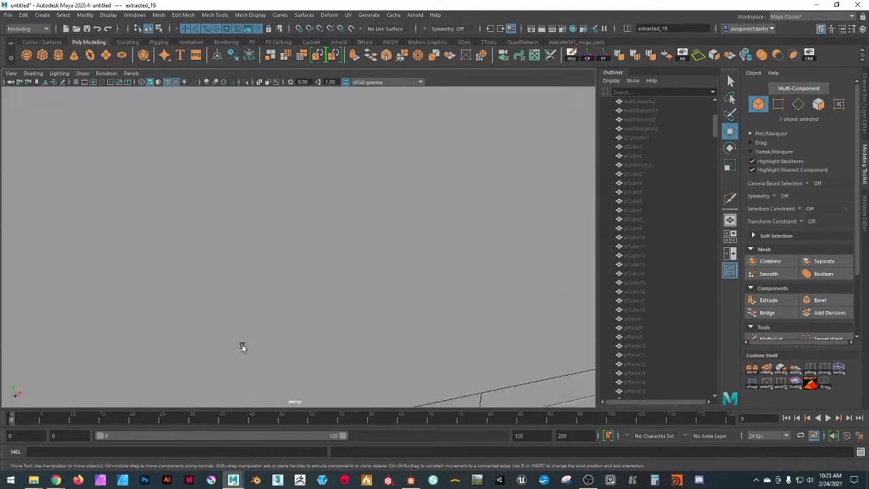
pyautogui.keyDown('alt'); pyautogui.moveTo(255, 347); pyautogui.dragTo(281, 330, button='middle'); pyautogui.keyUp('alt')
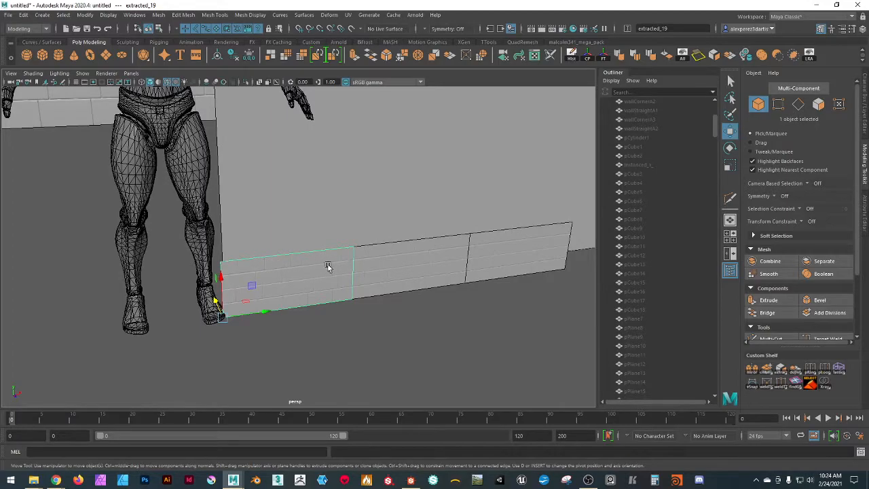
pyautogui.scroll(-5, 309, 213)
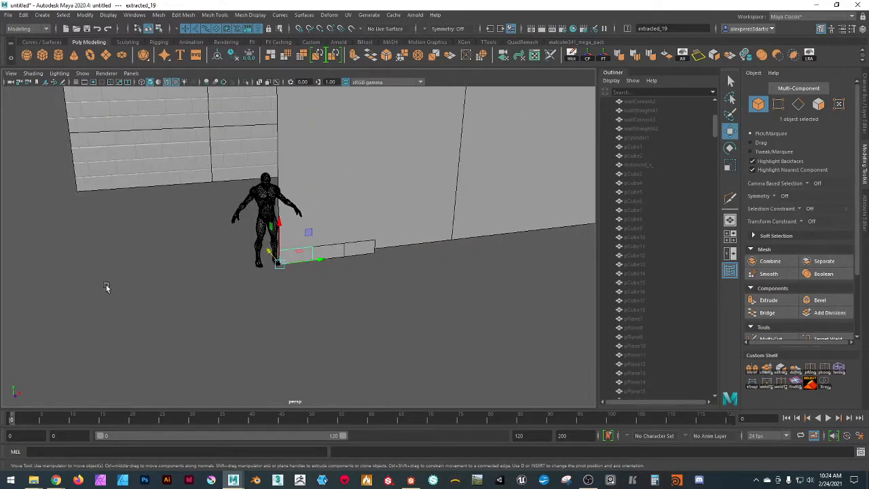
pyautogui.keyDown('alt'); pyautogui.moveTo(105, 287); pyautogui.dragTo(266, 277, button='middle'); pyautogui.keyUp('alt')
pyautogui.scroll(-5, 255, 278)
pyautogui.keyDown('alt'); pyautogui.moveTo(254, 278); pyautogui.dragTo(258, 279); pyautogui.keyUp('alt')
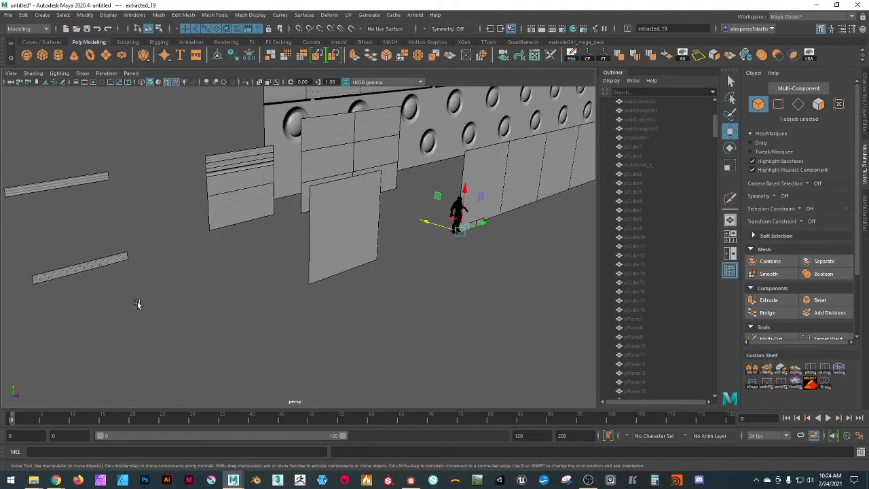
# - Duplicate the strip with round studs and move the copy in front of the three small brick strips beside the mannequin
pyautogui.keyDown('alt'); pyautogui.moveTo(137, 304); pyautogui.dragTo(260, 290); pyautogui.keyUp('alt')
pyautogui.scroll(5, 215, 274)
pyautogui.click(228, 223)
pyautogui.scroll(-4, 259, 265)
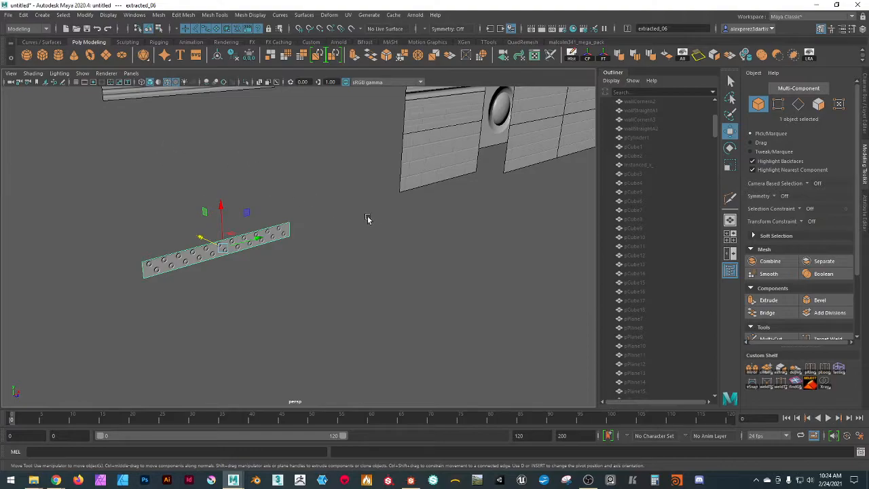
pyautogui.keyDown('alt'); pyautogui.moveTo(450, 273); pyautogui.dragTo(212, 285, button='middle'); pyautogui.keyUp('alt')
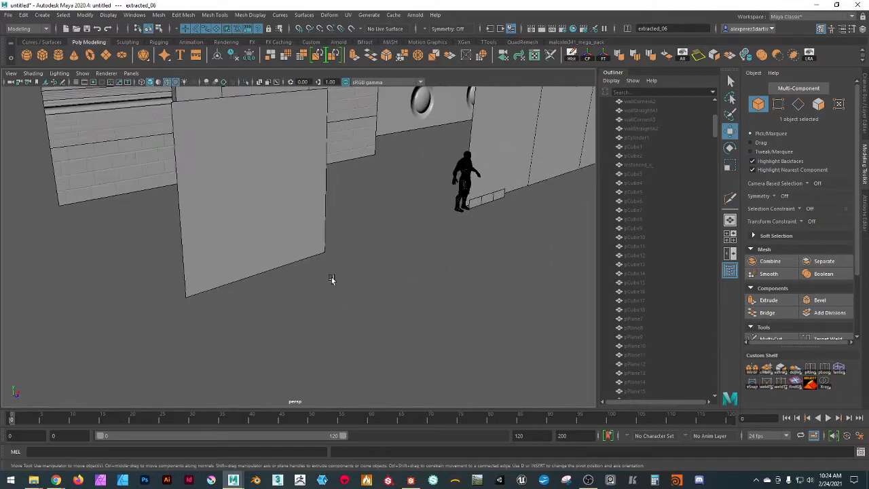
pyautogui.keyDown('alt'); pyautogui.moveTo(502, 218); pyautogui.dragTo(397, 252); pyautogui.keyUp('alt')
pyautogui.scroll(5, 398, 253)
pyautogui.keyDown('alt'); pyautogui.moveTo(419, 263); pyautogui.dragTo(337, 268, button='middle'); pyautogui.keyUp('alt')
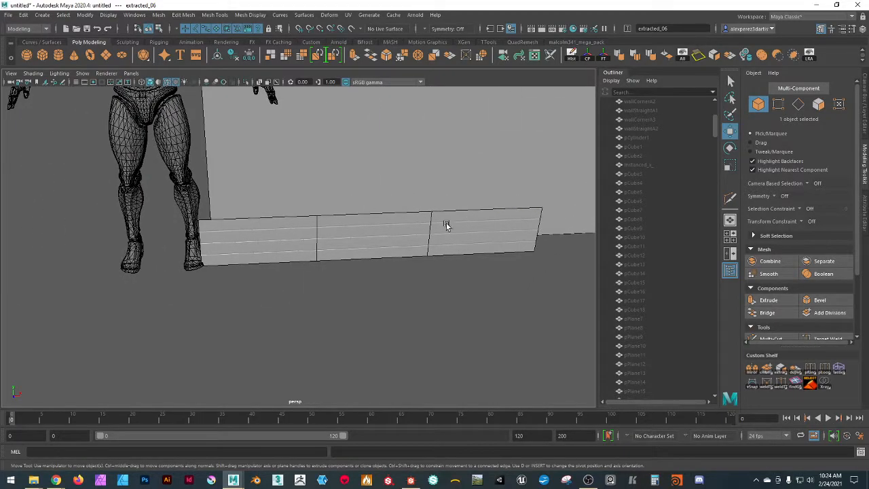
pyautogui.scroll(-5, 340, 282)
pyautogui.keyDown('alt'); pyautogui.moveTo(341, 284); pyautogui.dragTo(200, 276); pyautogui.keyUp('alt')
pyautogui.moveTo(131, 231)
pyautogui.keyDown('shift'); pyautogui.mouseDown()
pyautogui.moveTo(167, 269)
pyautogui.moveTo(258, 323)
pyautogui.mouseUp(); pyautogui.keyUp('shift')
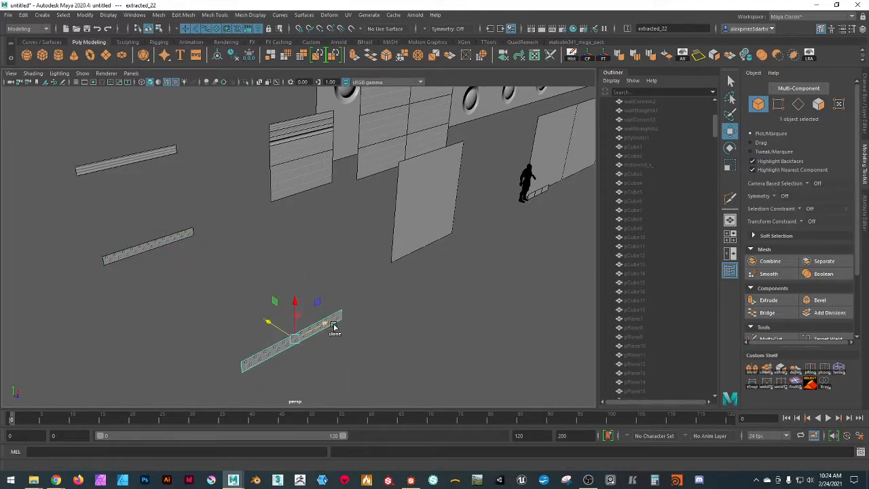
pyautogui.moveTo(325, 327); pyautogui.dragTo(568, 187)
pyautogui.press('f')
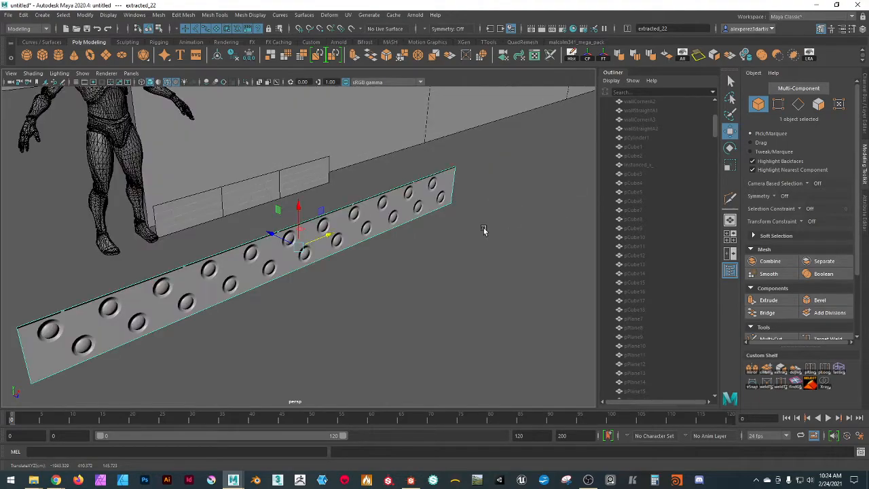
# - Set the studded copy's pivot to its lower near corner and snap it onto the top corner of the first small brick strip
pyautogui.keyDown('alt'); pyautogui.moveTo(321, 291); pyautogui.dragTo(373, 248); pyautogui.keyUp('alt')
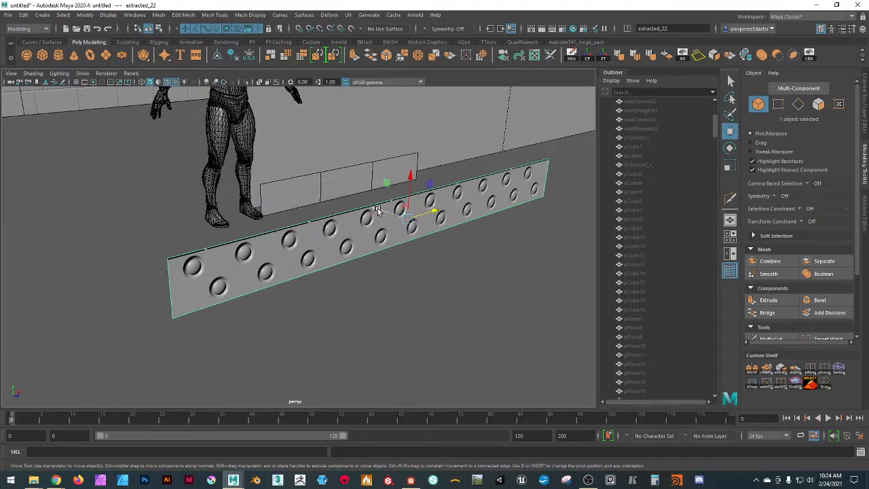
pyautogui.press('d')
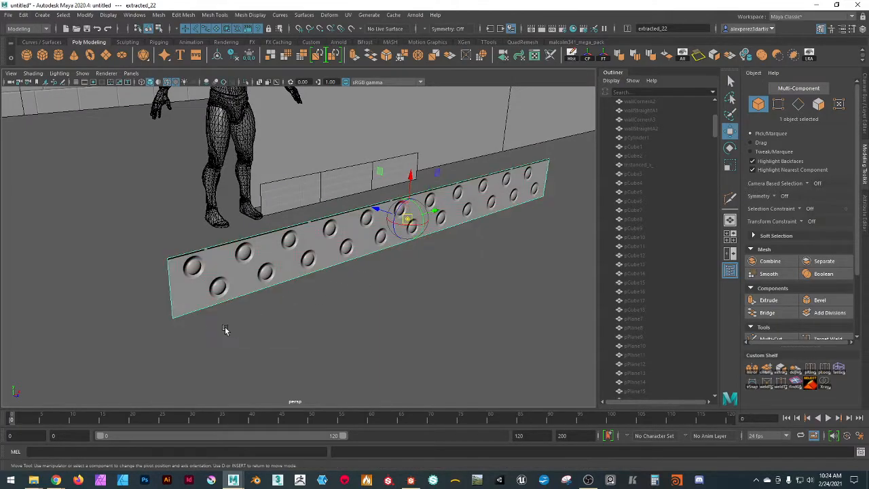
pyautogui.click(170, 323)
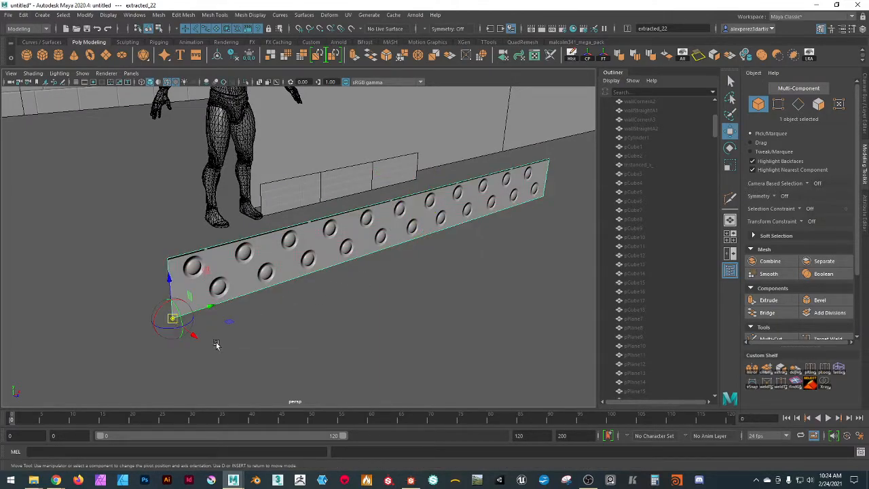
pyautogui.press('d')
pyautogui.moveTo(174, 320); pyautogui.dragTo(279, 177)
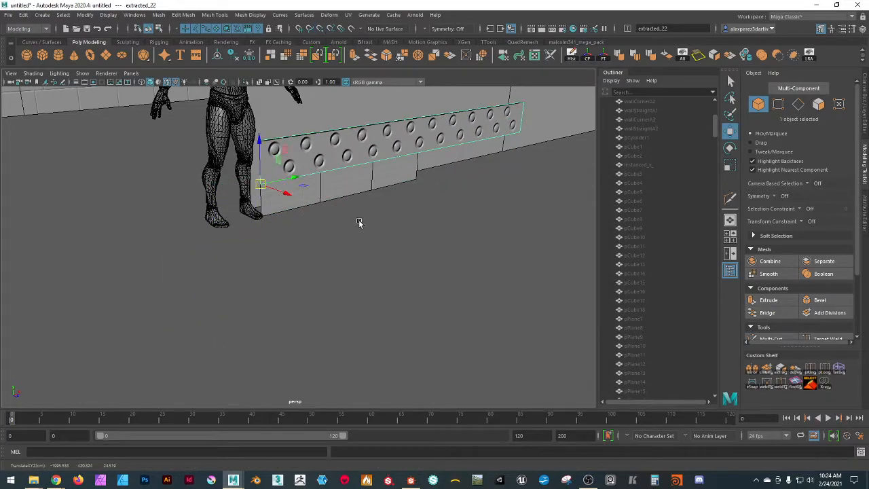
# - Scale the studded strip down uniformly to about 0.17 so it spans the width of the first small brick strip
pyautogui.press('e')
pyautogui.press('r')
pyautogui.moveTo(261, 184); pyautogui.dragTo(6, 258)
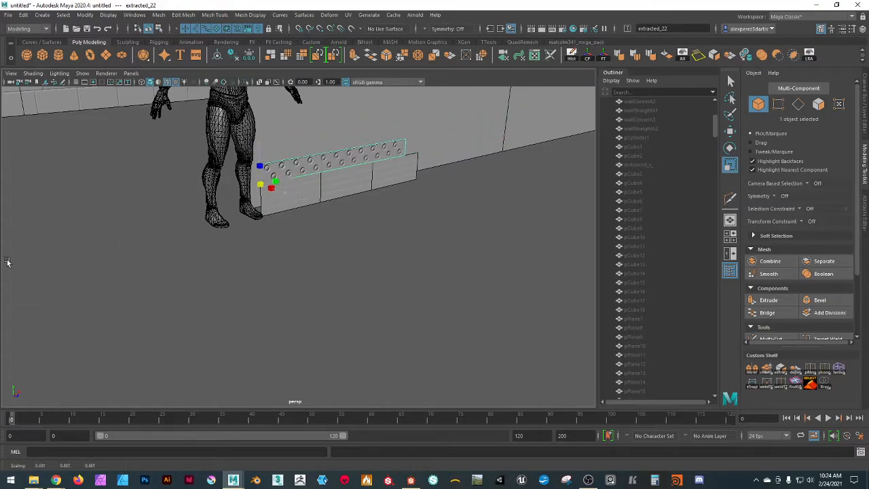
pyautogui.moveTo(263, 188); pyautogui.dragTo(127, 191)
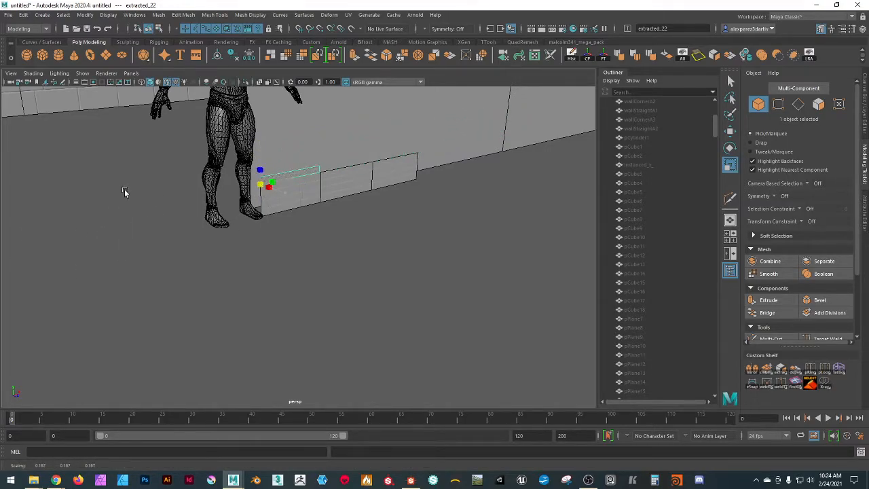
pyautogui.scroll(5, 274, 157)
pyautogui.keyDown('alt'); pyautogui.moveTo(293, 170); pyautogui.dragTo(446, 194); pyautogui.keyUp('alt')
pyautogui.keyDown('alt'); pyautogui.moveTo(446, 194); pyautogui.dragTo(147, 260, button='middle'); pyautogui.keyUp('alt')
pyautogui.scroll(2, 355, 209)
pyautogui.keyDown('alt'); pyautogui.moveTo(356, 209); pyautogui.dragTo(433, 185); pyautogui.keyUp('alt')
pyautogui.scroll(3, 330, 256)
pyautogui.keyDown('alt'); pyautogui.moveTo(279, 306); pyautogui.dragTo(295, 320); pyautogui.keyUp('alt')
pyautogui.keyDown('alt'); pyautogui.moveTo(258, 277); pyautogui.dragTo(405, 269, button='middle'); pyautogui.keyUp('alt')
pyautogui.scroll(-2, 398, 258)
pyautogui.keyDown('alt'); pyautogui.moveTo(246, 269); pyautogui.dragTo(258, 265); pyautogui.keyUp('alt')
pyautogui.keyDown('alt'); pyautogui.moveTo(252, 267); pyautogui.dragTo(384, 274, button='middle'); pyautogui.keyUp('alt')
pyautogui.scroll(-1, 345, 278)
pyautogui.moveTo(131, 197); pyautogui.dragTo(132, 195)
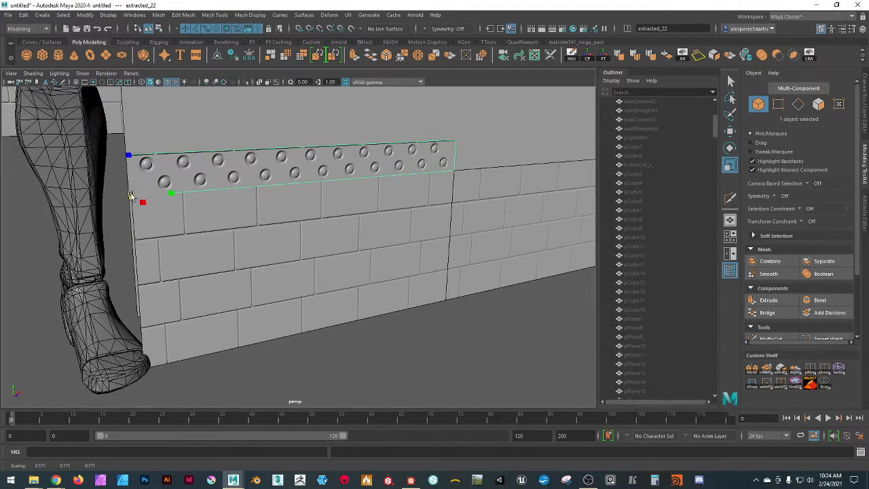
# - Examine the scaled studded strip and the small brick strips against the mannequin's leg
pyautogui.click(391, 347)
pyautogui.keyDown('alt'); pyautogui.moveTo(327, 354); pyautogui.dragTo(344, 352); pyautogui.keyUp('alt')
pyautogui.scroll(-2, 165, 270)
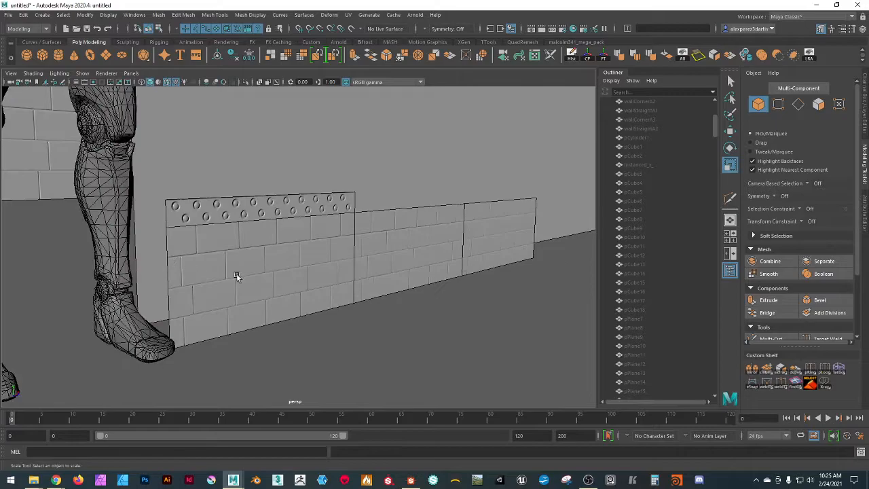
pyautogui.click(191, 202)
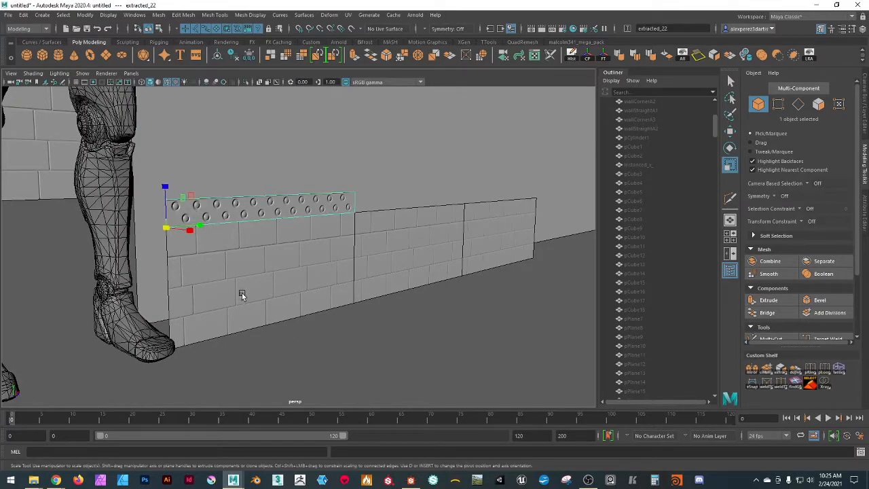
pyautogui.press('w')
pyautogui.click(234, 311)
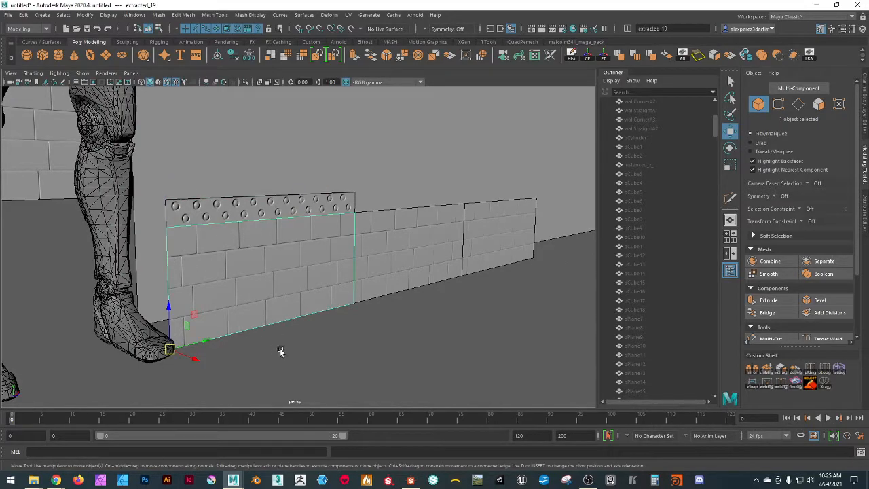
pyautogui.click(273, 364)
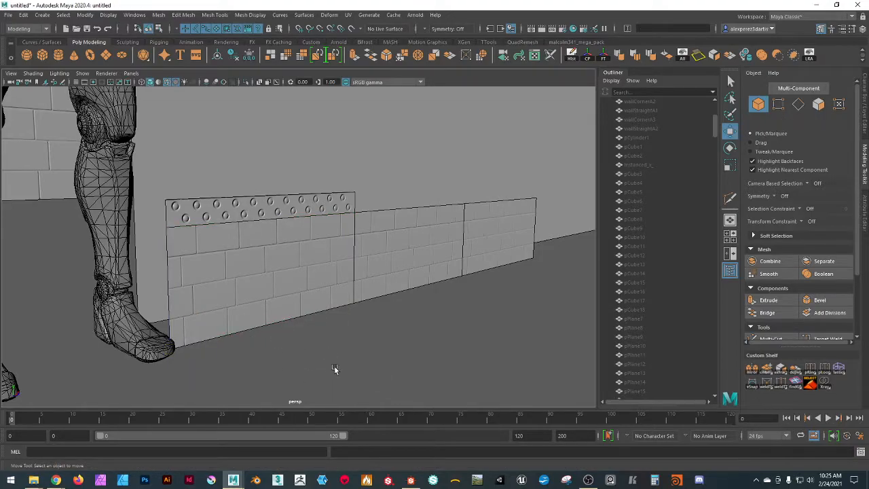
pyautogui.keyDown('alt'); pyautogui.moveTo(307, 348); pyautogui.dragTo(278, 326); pyautogui.keyUp('alt')
pyautogui.click(300, 258)
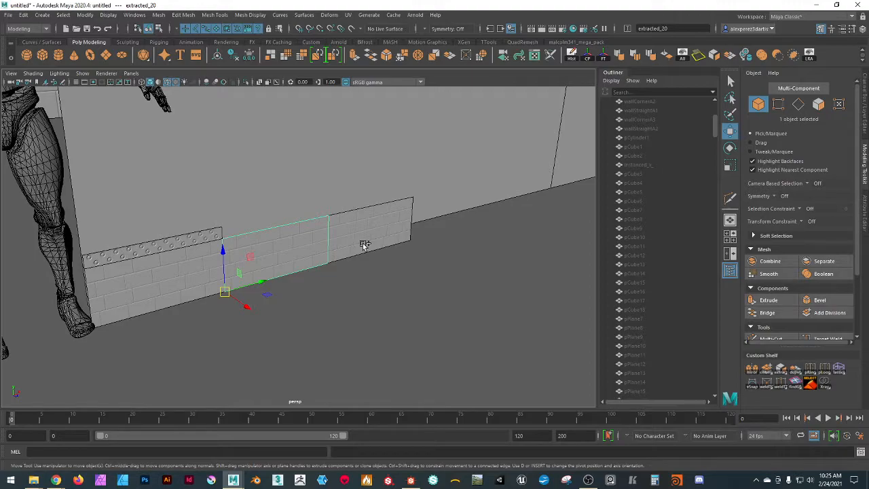
# - Select the outer end edge of the third small brick strip and enable Preserve UVs for the Move tool
pyautogui.click(365, 243)
pyautogui.keyDown('alt'); pyautogui.moveTo(434, 258); pyautogui.dragTo(304, 292); pyautogui.keyUp('alt')
pyautogui.click(799, 104)
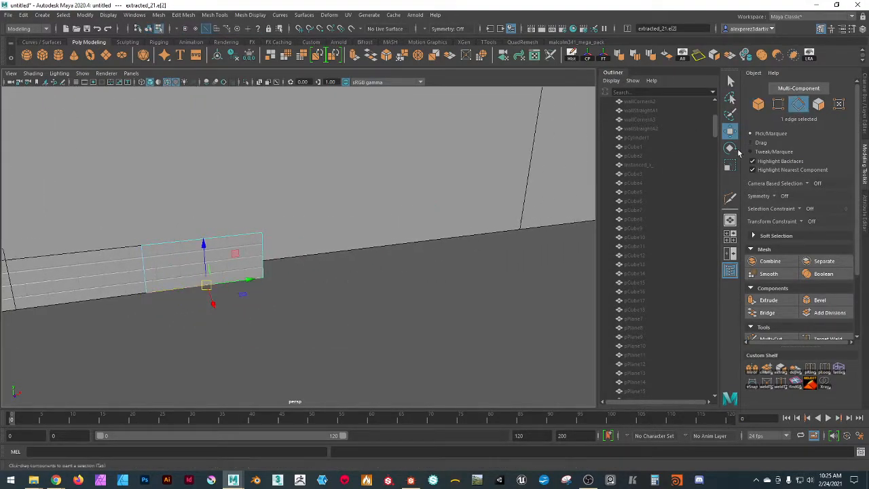
pyautogui.click(263, 252)
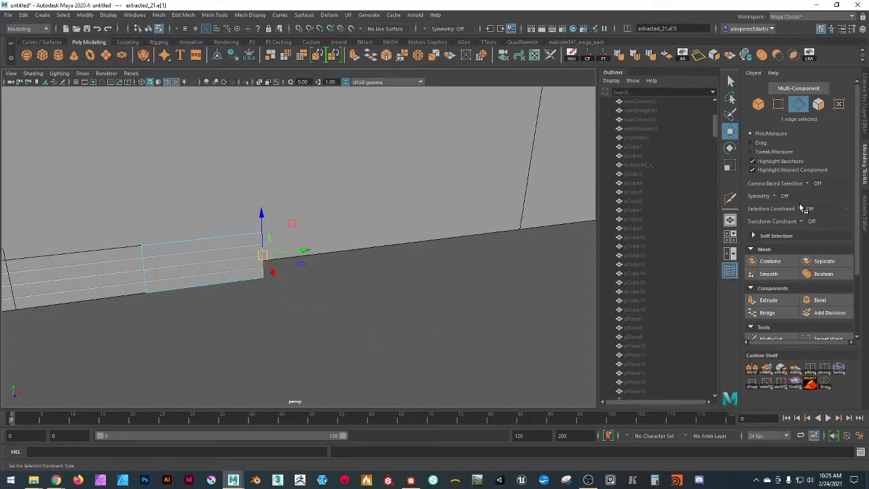
pyautogui.scroll(-1, 806, 206)
pyautogui.scroll(-2, 806, 207)
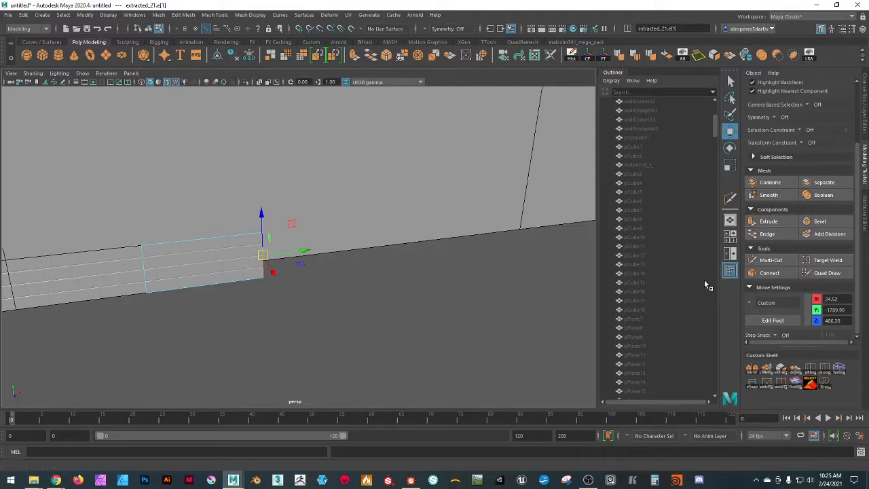
pyautogui.doubleClick(730, 133)
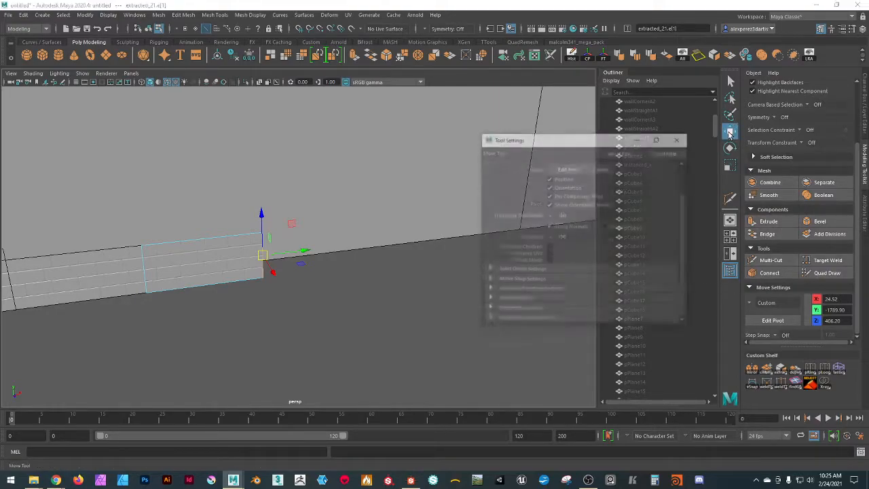
pyautogui.scroll(-3, 577, 243)
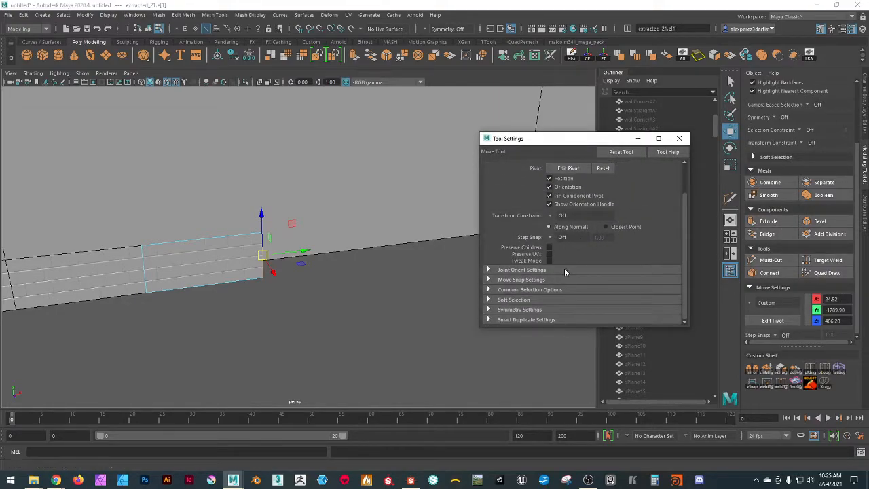
pyautogui.click(549, 254)
# - Slide the third brick strip's end edge along the wall to test its length, try pulling it upward, and undo that pull
pyautogui.moveTo(298, 252); pyautogui.dragTo(588, 231)
pyautogui.moveTo(564, 139); pyautogui.dragTo(733, 159)
pyautogui.moveTo(588, 218); pyautogui.dragTo(250, 216)
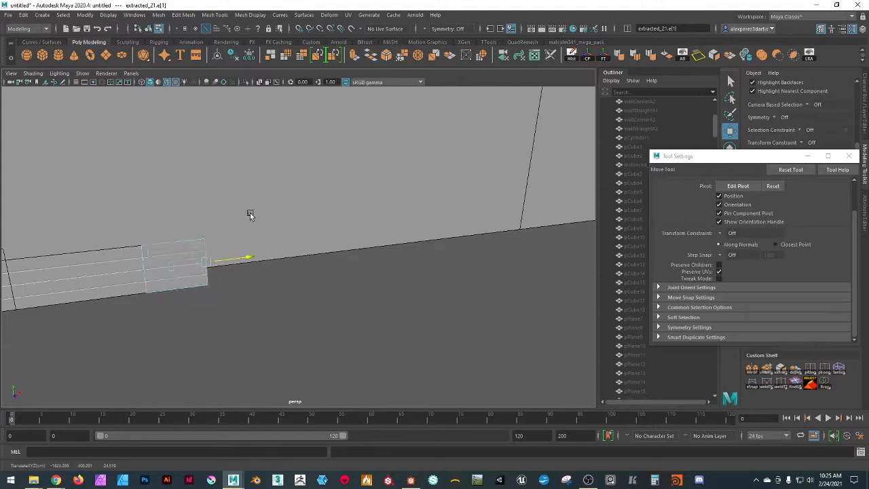
pyautogui.scroll(3, 201, 237)
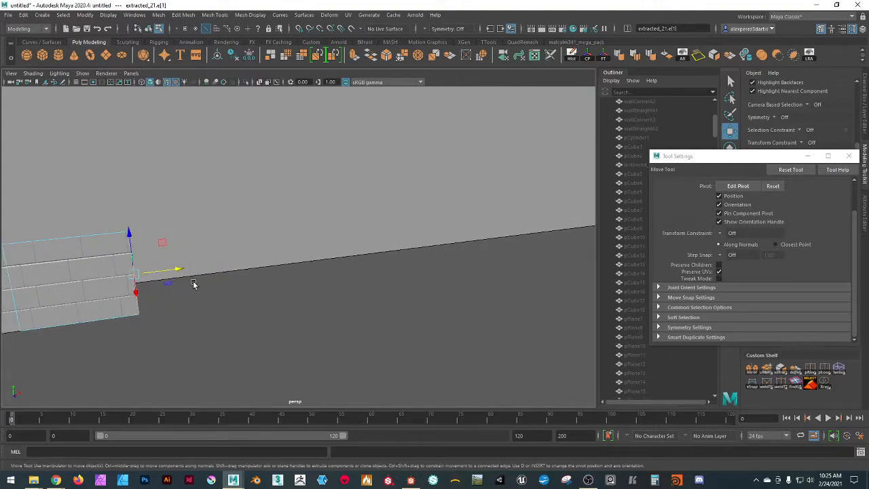
pyautogui.keyDown('alt'); pyautogui.moveTo(169, 243); pyautogui.dragTo(184, 87); pyautogui.keyUp('alt')
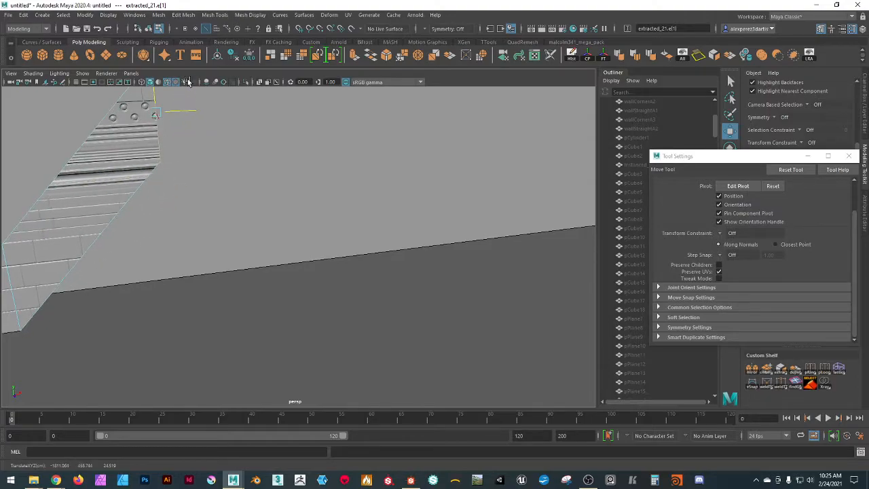
pyautogui.hotkey('ctrl', 'z')
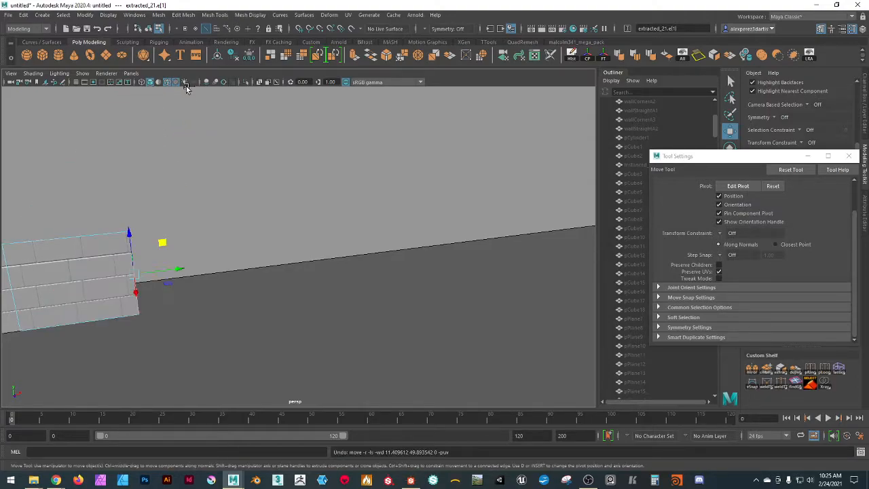
pyautogui.keyDown('alt'); pyautogui.moveTo(253, 279); pyautogui.dragTo(521, 224); pyautogui.keyUp('alt')
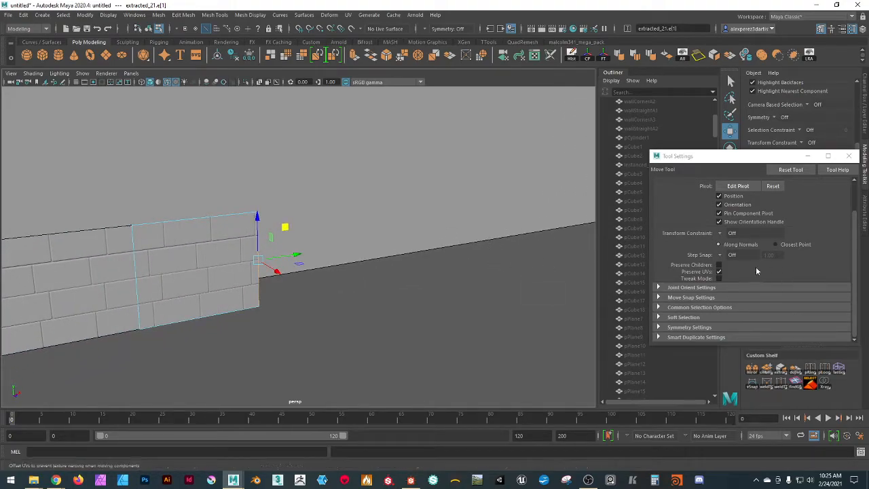
# - Close the Move tool settings and delete the third small brick strip
pyautogui.click(848, 156)
pyautogui.keyDown('alt'); pyautogui.moveTo(359, 333); pyautogui.dragTo(590, 252); pyautogui.keyUp('alt')
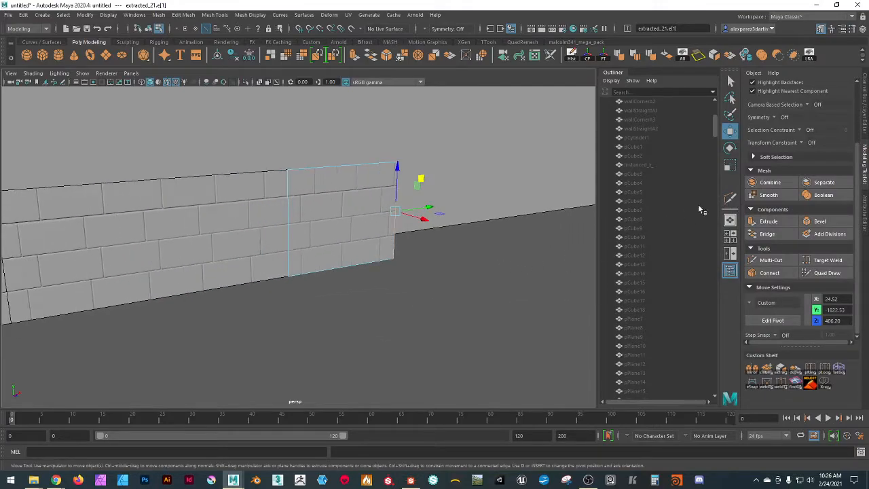
pyautogui.scroll(2, 762, 110)
pyautogui.click(759, 104)
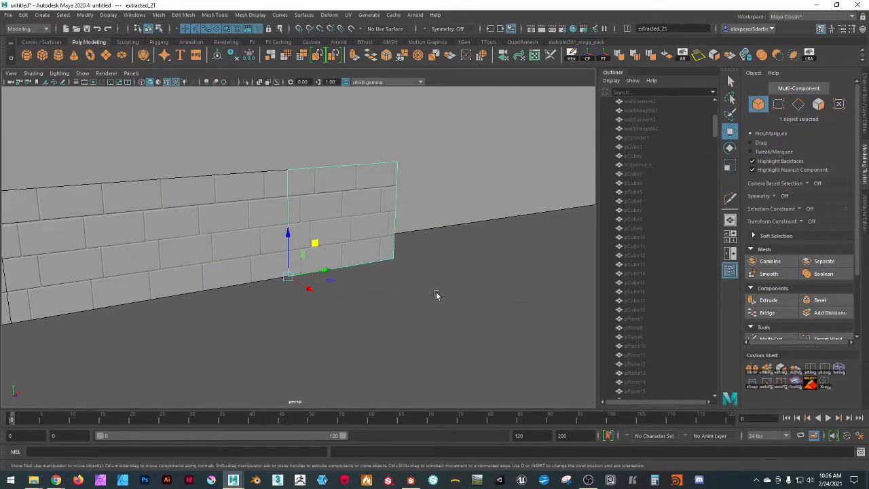
pyautogui.press('Delete')
# - Duplicate the scaled studded strip along the wall so the copy sits on top of the second small brick strip
pyautogui.scroll(-4, 435, 287)
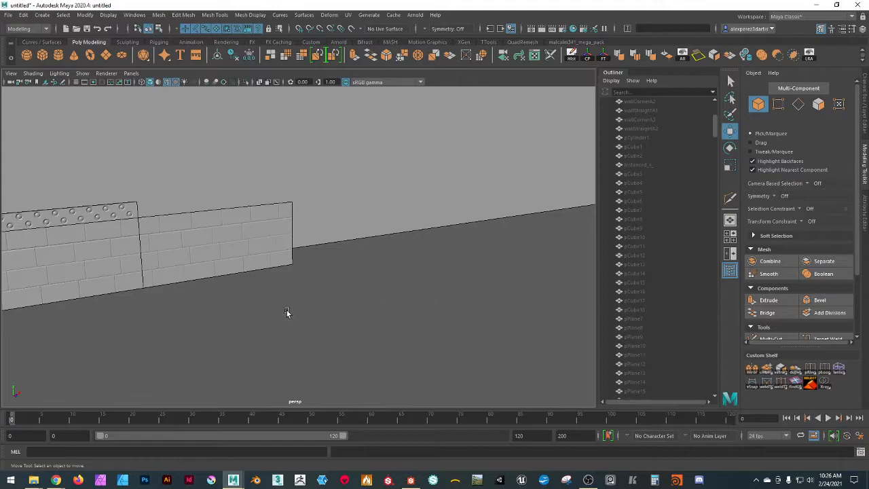
pyautogui.keyDown('alt'); pyautogui.moveTo(135, 336); pyautogui.dragTo(399, 343, button='middle'); pyautogui.keyUp('alt')
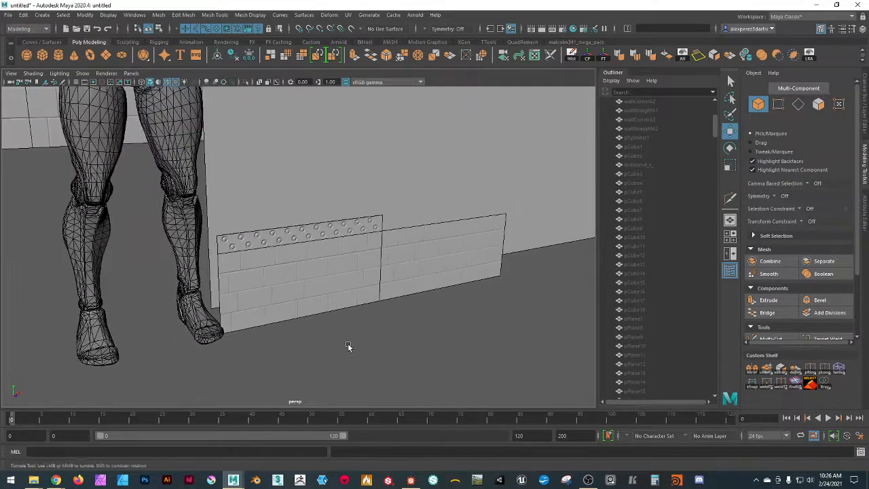
pyautogui.keyDown('alt'); pyautogui.moveTo(349, 347); pyautogui.dragTo(356, 291); pyautogui.keyUp('alt')
pyautogui.click(312, 236)
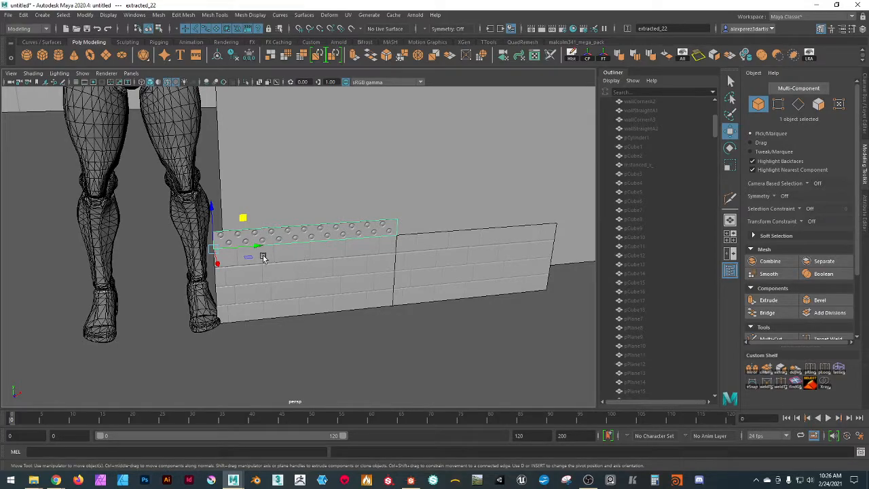
pyautogui.moveTo(253, 247)
pyautogui.keyDown('shift'); pyautogui.mouseDown()
pyautogui.moveTo(417, 243)
pyautogui.moveTo(436, 231)
pyautogui.mouseUp(); pyautogui.keyUp('shift')
pyautogui.click(469, 331)
# - Select the two small brick strips with the studded strips above them and check their size against the mannequin and wall
pyautogui.keyDown('alt'); pyautogui.moveTo(468, 332); pyautogui.dragTo(382, 346); pyautogui.keyUp('alt')
pyautogui.keyDown('alt'); pyautogui.moveTo(382, 347); pyautogui.dragTo(249, 266, button='right'); pyautogui.keyUp('alt')
pyautogui.click(249, 265)
pyautogui.keyDown('shift'); pyautogui.click(294, 300); pyautogui.keyUp('shift')
pyautogui.keyDown('shift'); pyautogui.click(249, 189); pyautogui.keyUp('shift')
pyautogui.keyDown('shift'); pyautogui.click(300, 209); pyautogui.keyUp('shift')
pyautogui.scroll(-5, 241, 311)
pyautogui.keyDown('alt'); pyautogui.moveTo(191, 302); pyautogui.dragTo(238, 245); pyautogui.keyUp('alt')
# - Select the first blank wall plane, compare the planes with the mannequin and the large trim sheet, and clear the selection
pyautogui.click(238, 246)
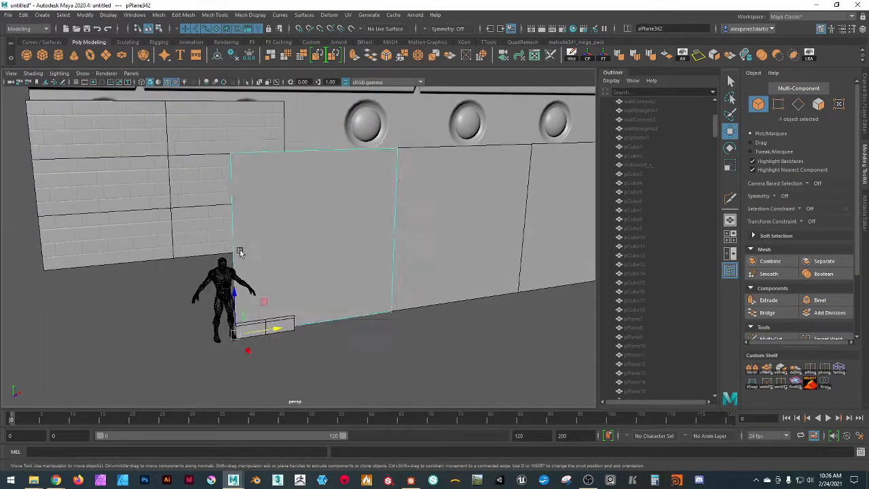
pyautogui.keyDown('alt'); pyautogui.moveTo(156, 229); pyautogui.dragTo(277, 318); pyautogui.keyUp('alt')
pyautogui.keyDown('alt'); pyautogui.moveTo(317, 217); pyautogui.dragTo(333, 261); pyautogui.keyUp('alt')
pyautogui.keyDown('alt'); pyautogui.moveTo(333, 261); pyautogui.dragTo(345, 172, button='middle'); pyautogui.keyUp('alt')
pyautogui.scroll(-3, 345, 171)
pyautogui.keyDown('alt'); pyautogui.moveTo(366, 192); pyautogui.dragTo(318, 224); pyautogui.keyUp('alt')
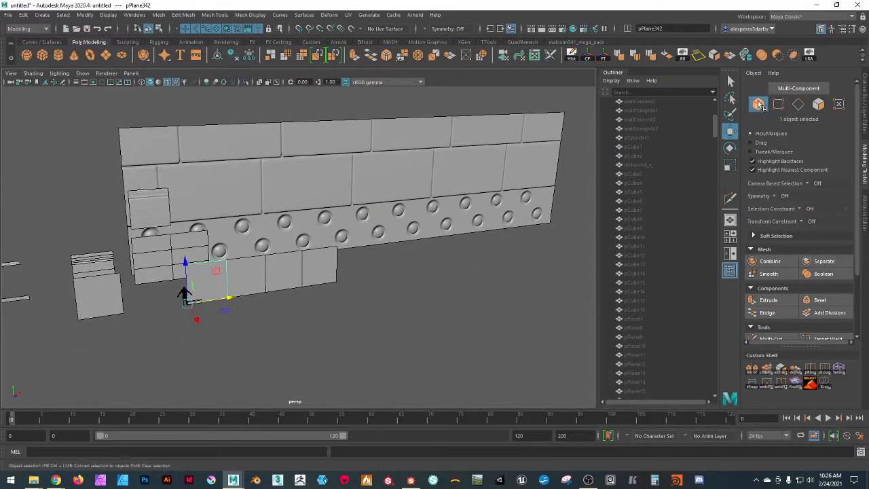
pyautogui.click(759, 104)
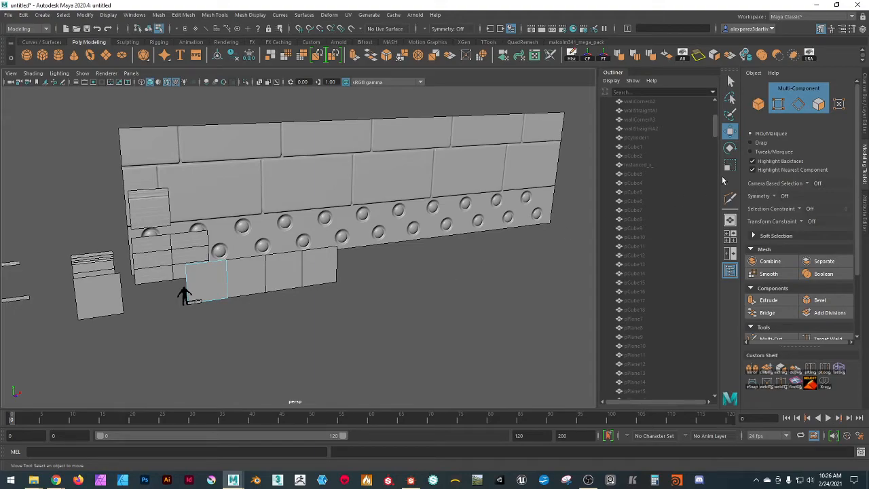
pyautogui.click(759, 105)
pyautogui.click(436, 304)
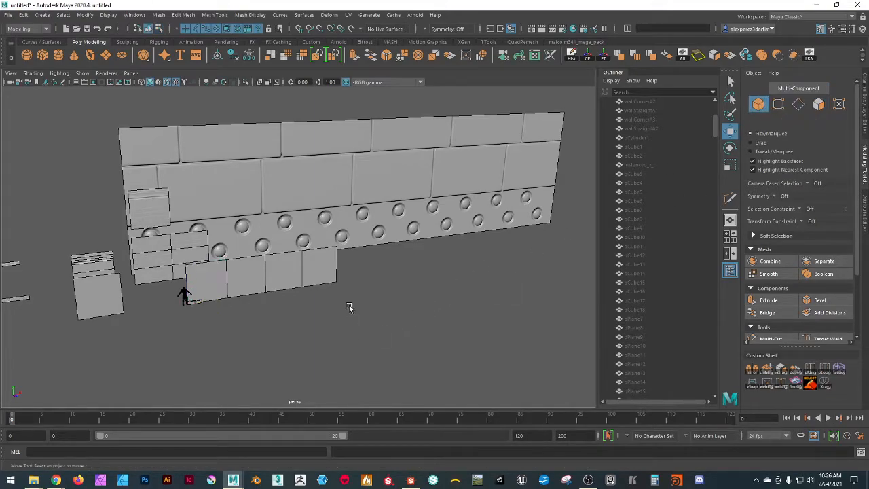